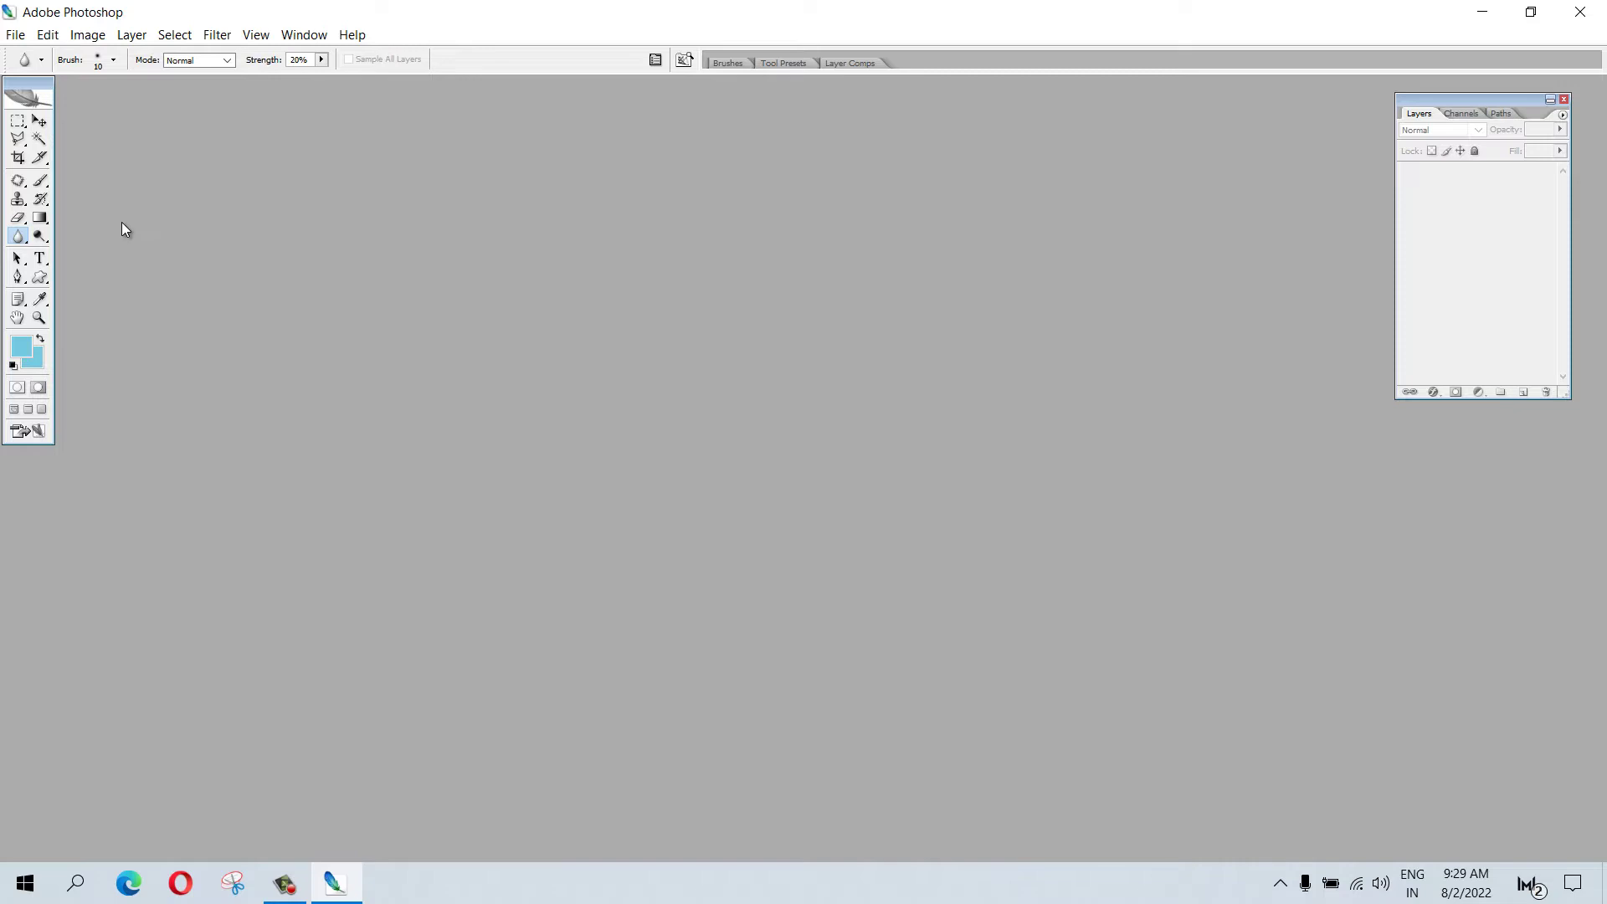
Open dune_sahara_sand_tunisia_hd_nature.jpg from the Wallpaper folder on Data (D:)
click(15, 34)
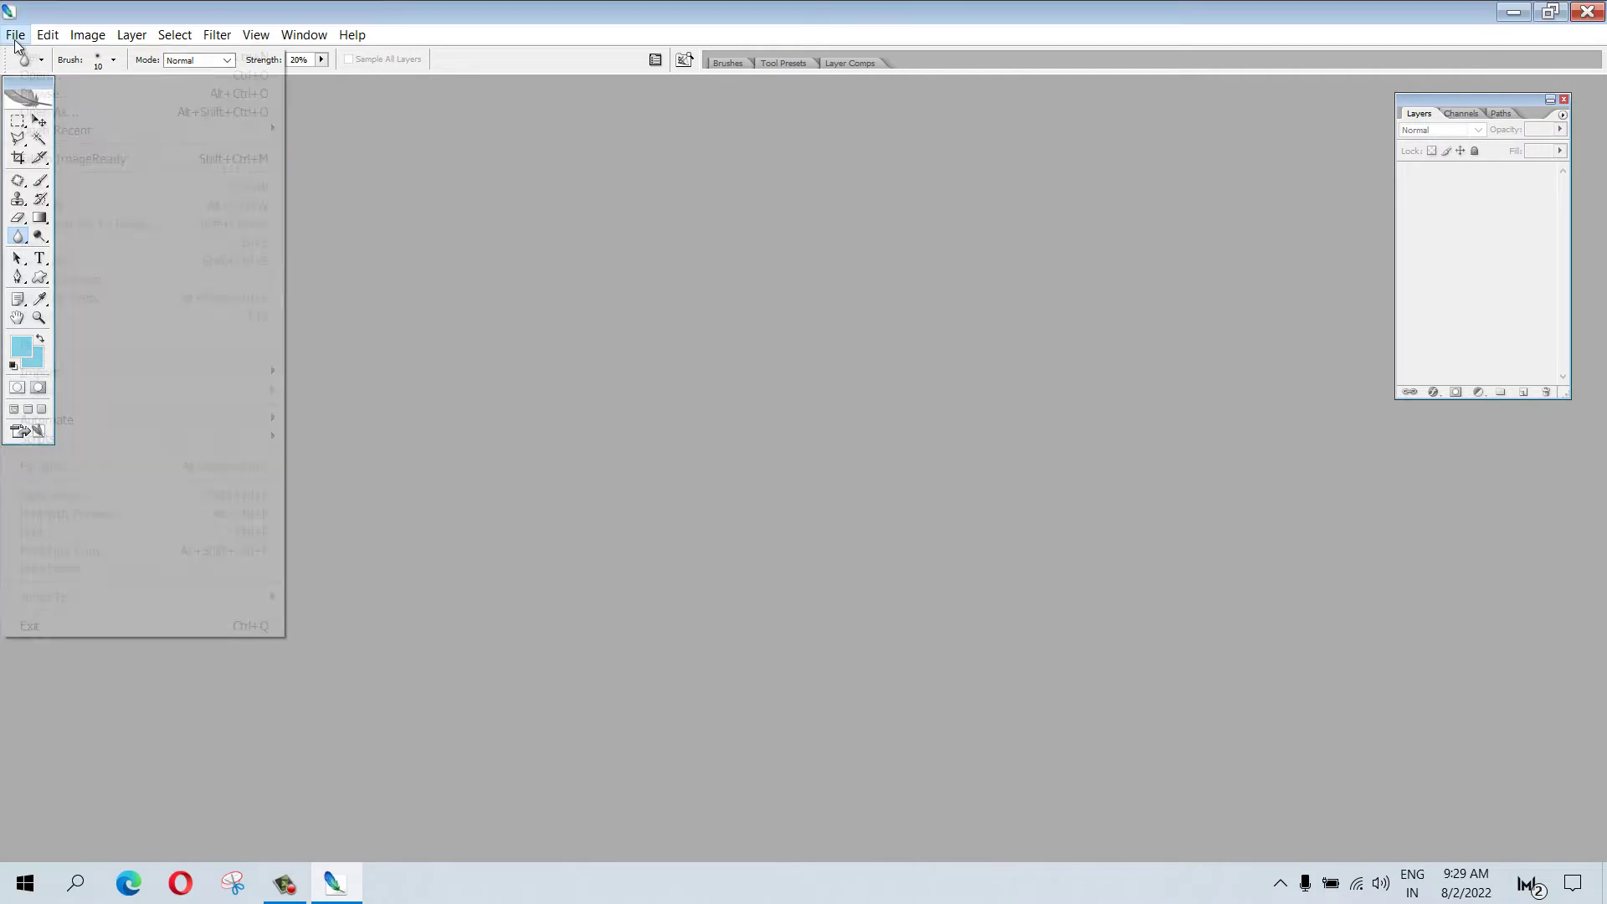
click(68, 76)
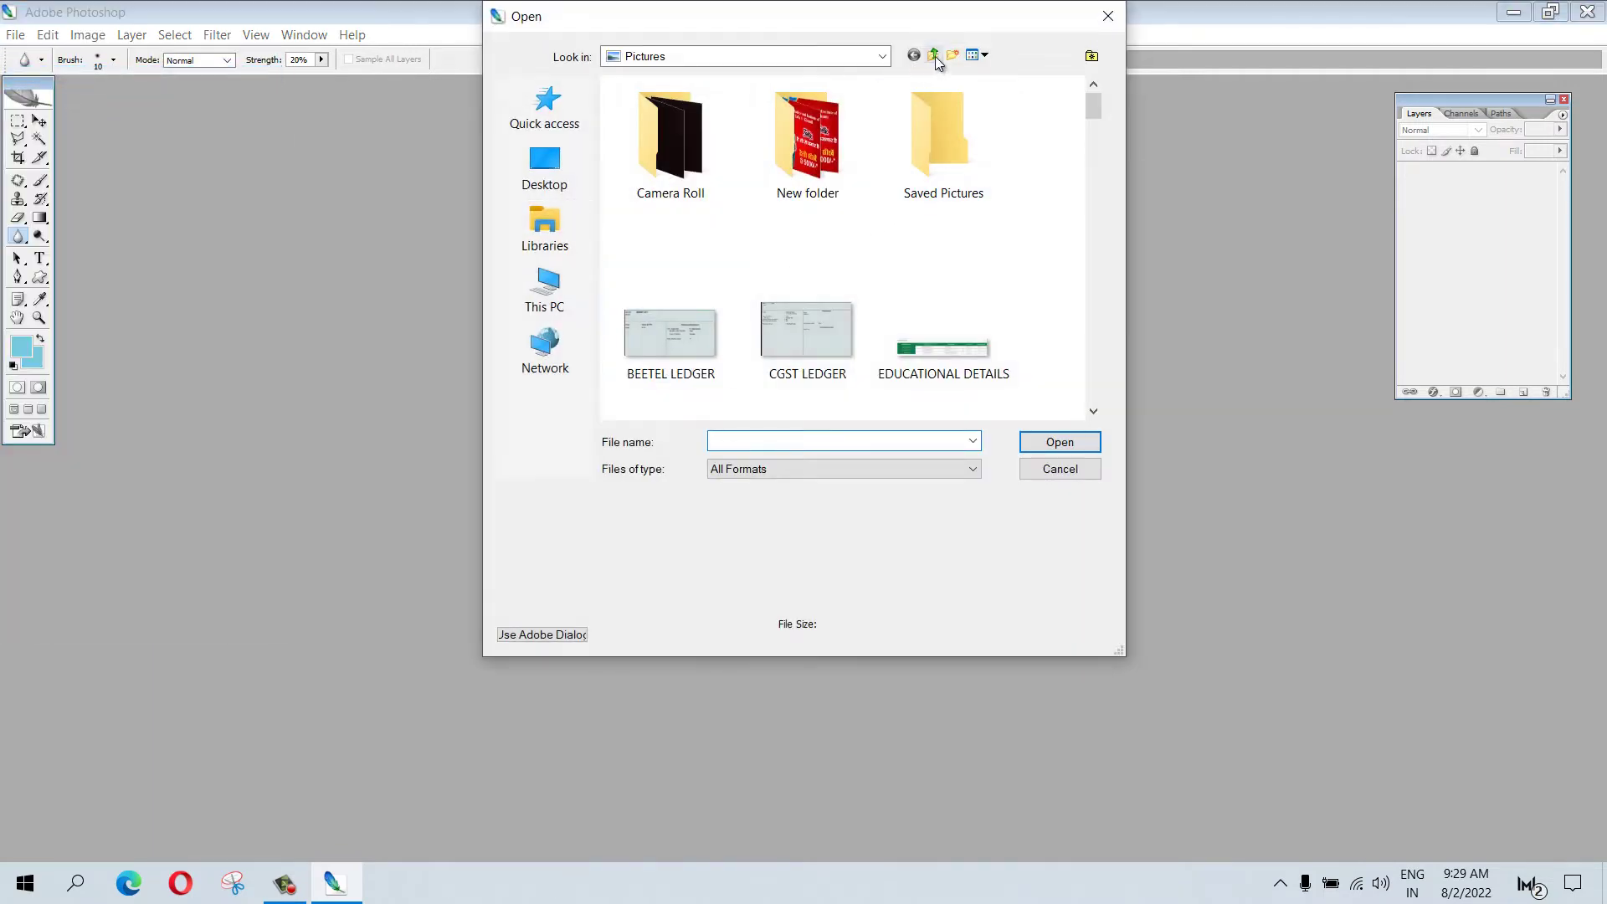
click(934, 56)
double_click(971, 370)
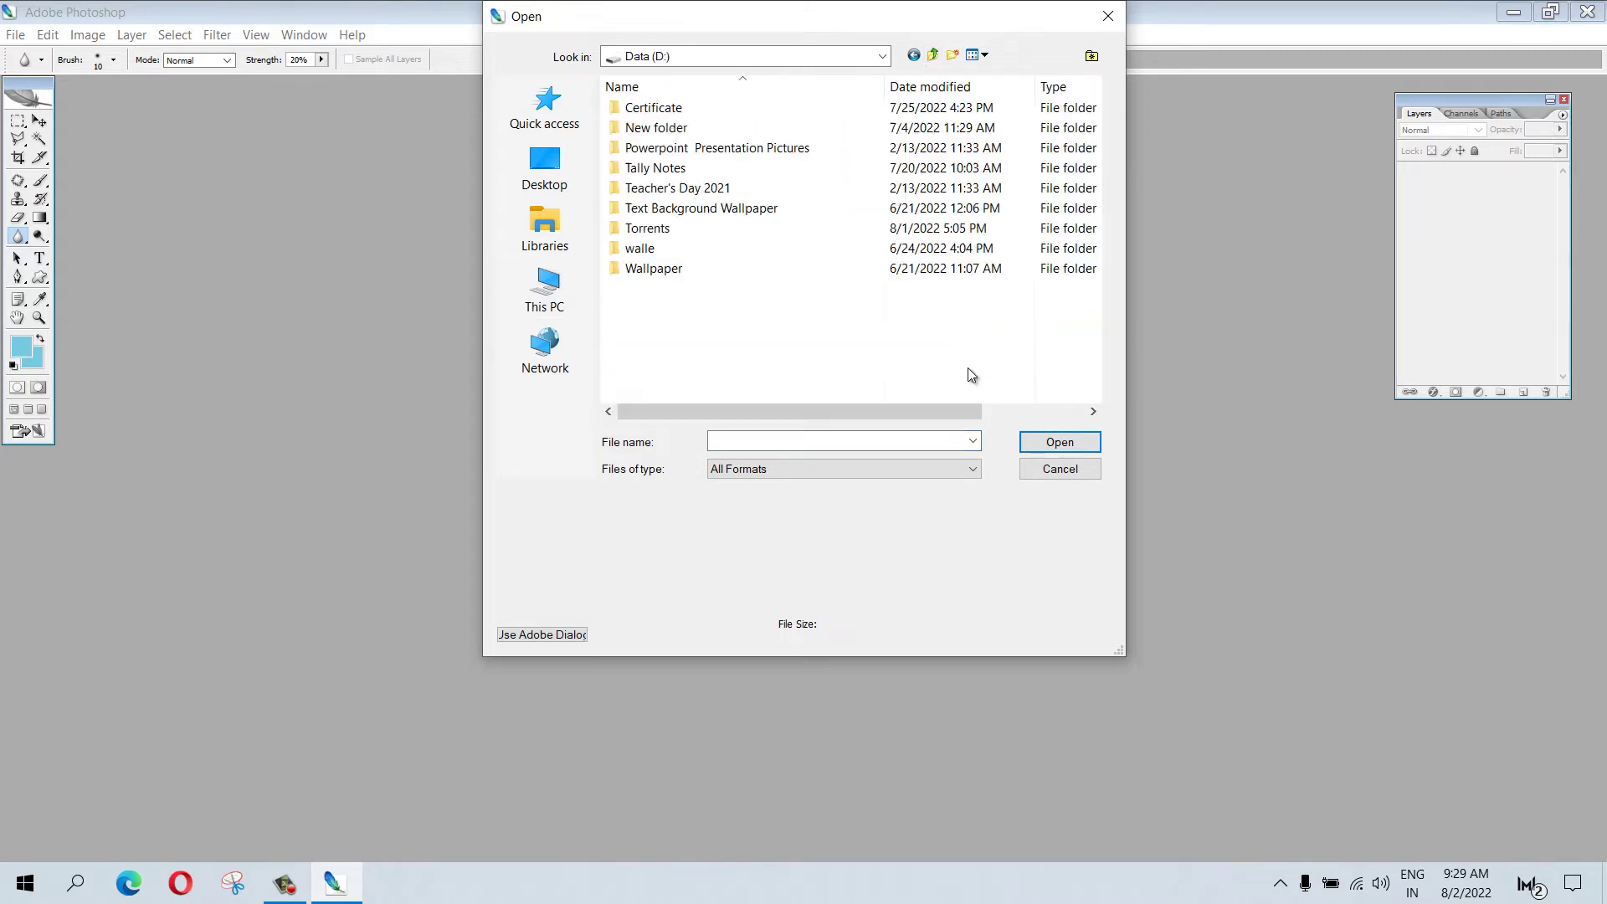
double_click(680, 266)
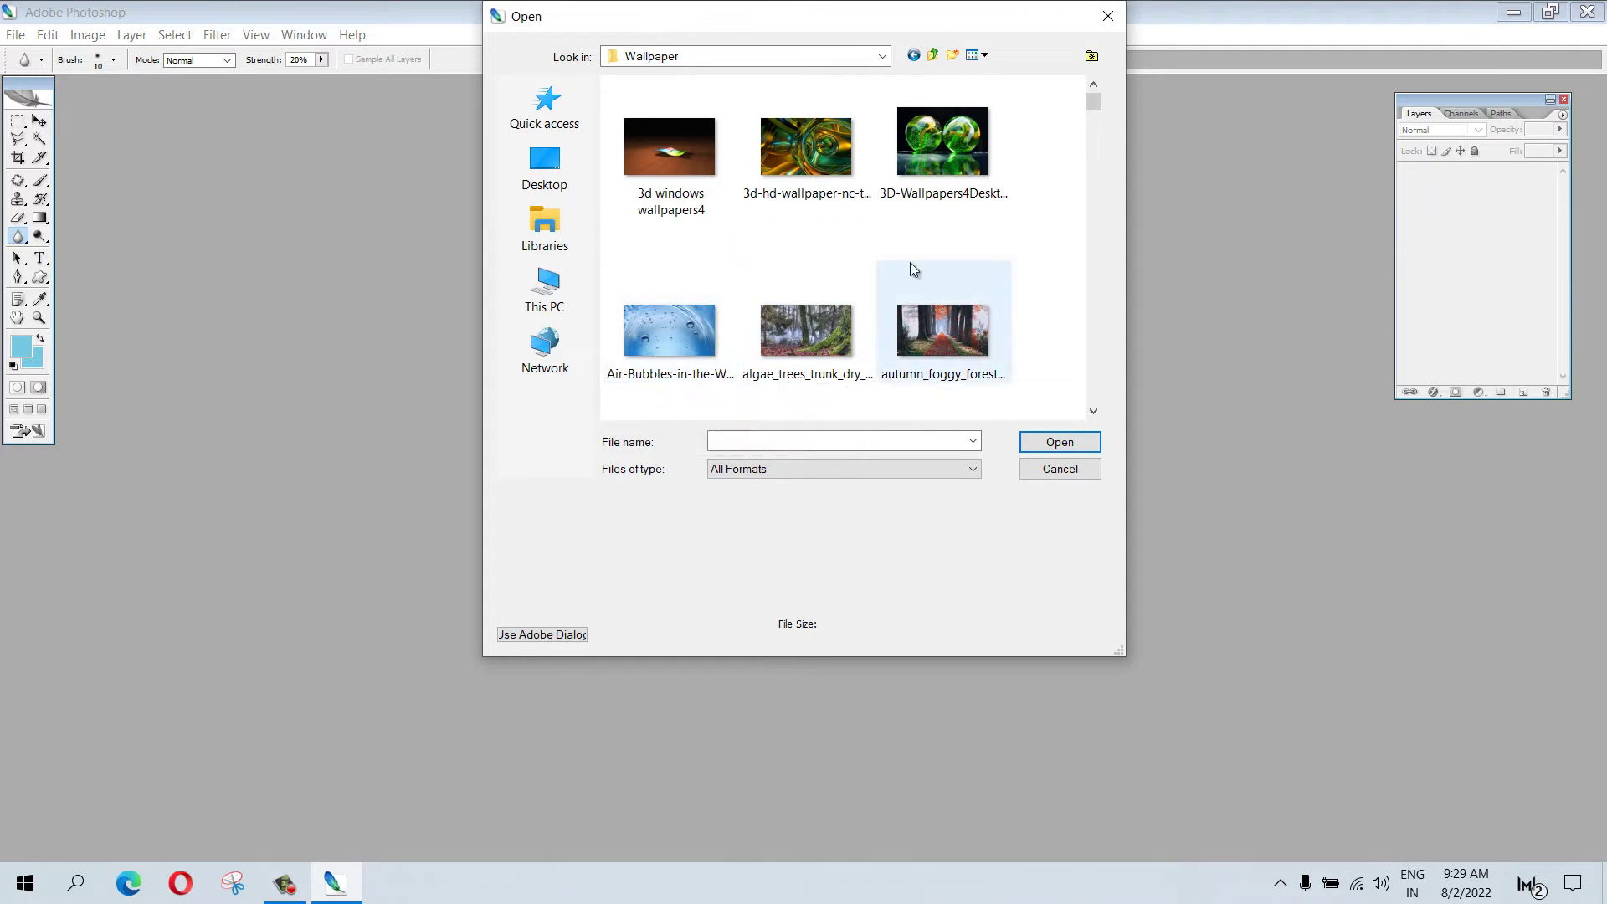
scroll(959, 322, down, 5)
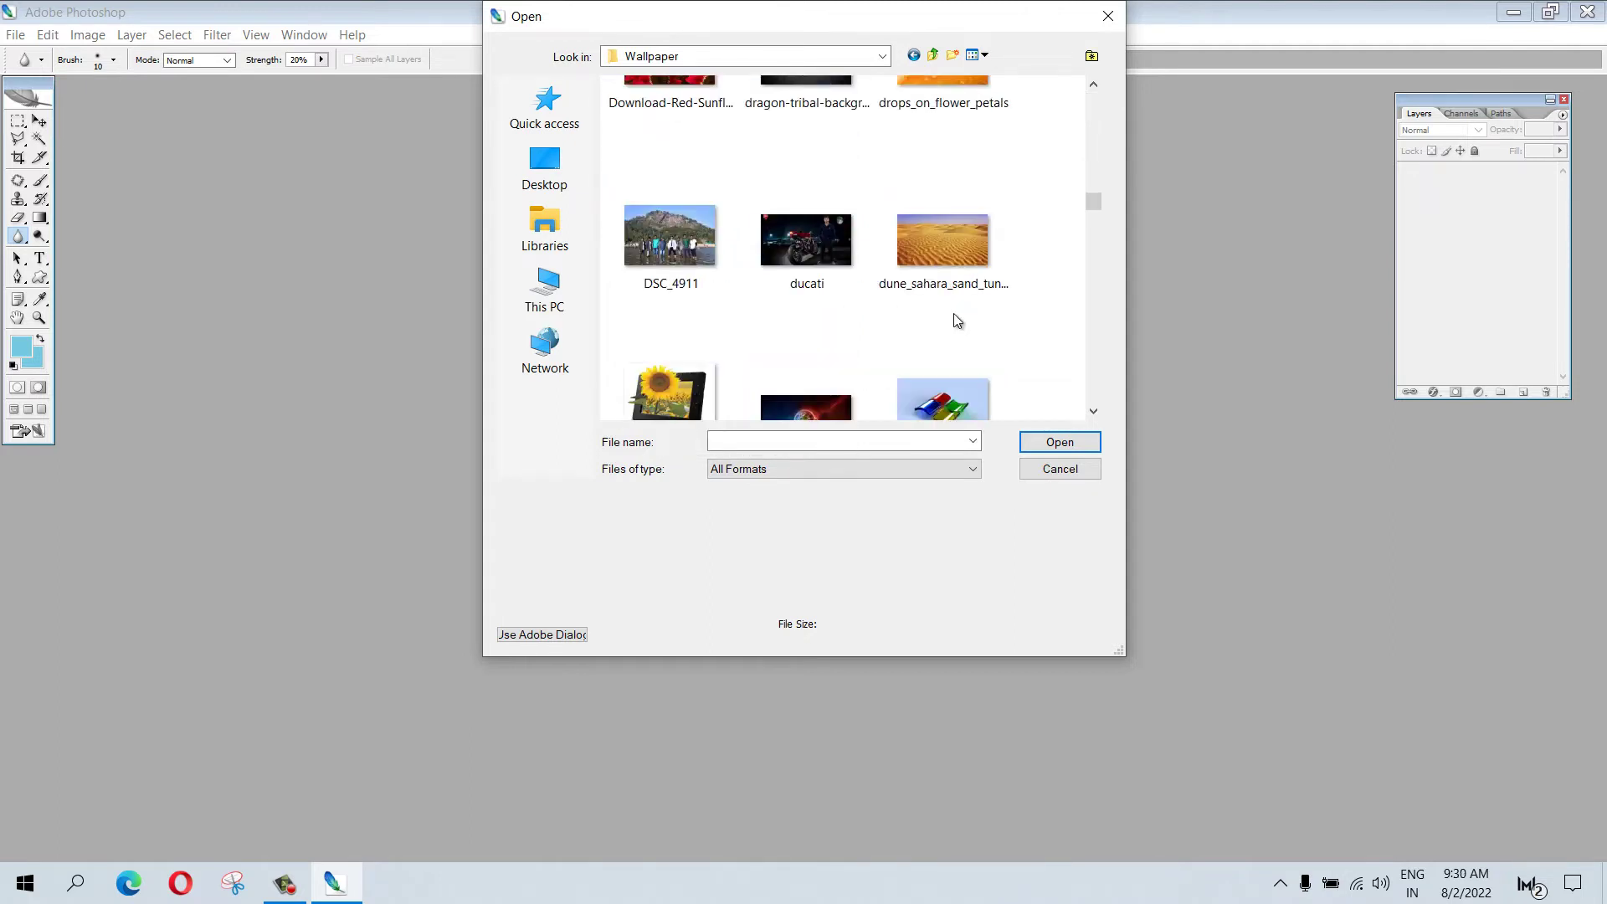
click(946, 248)
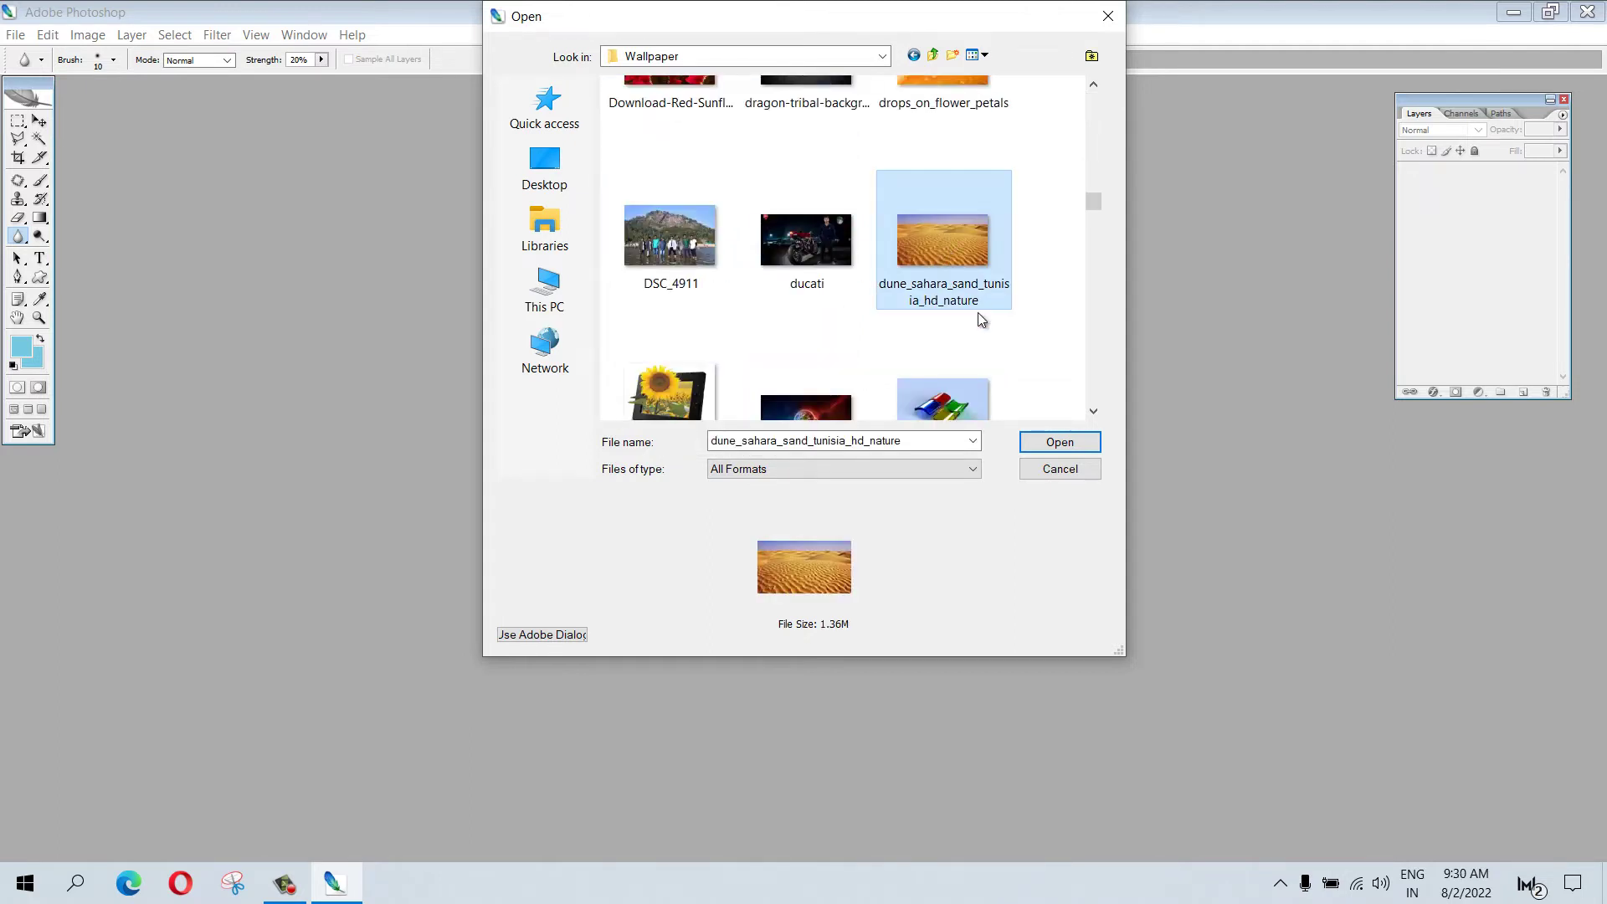
click(1052, 444)
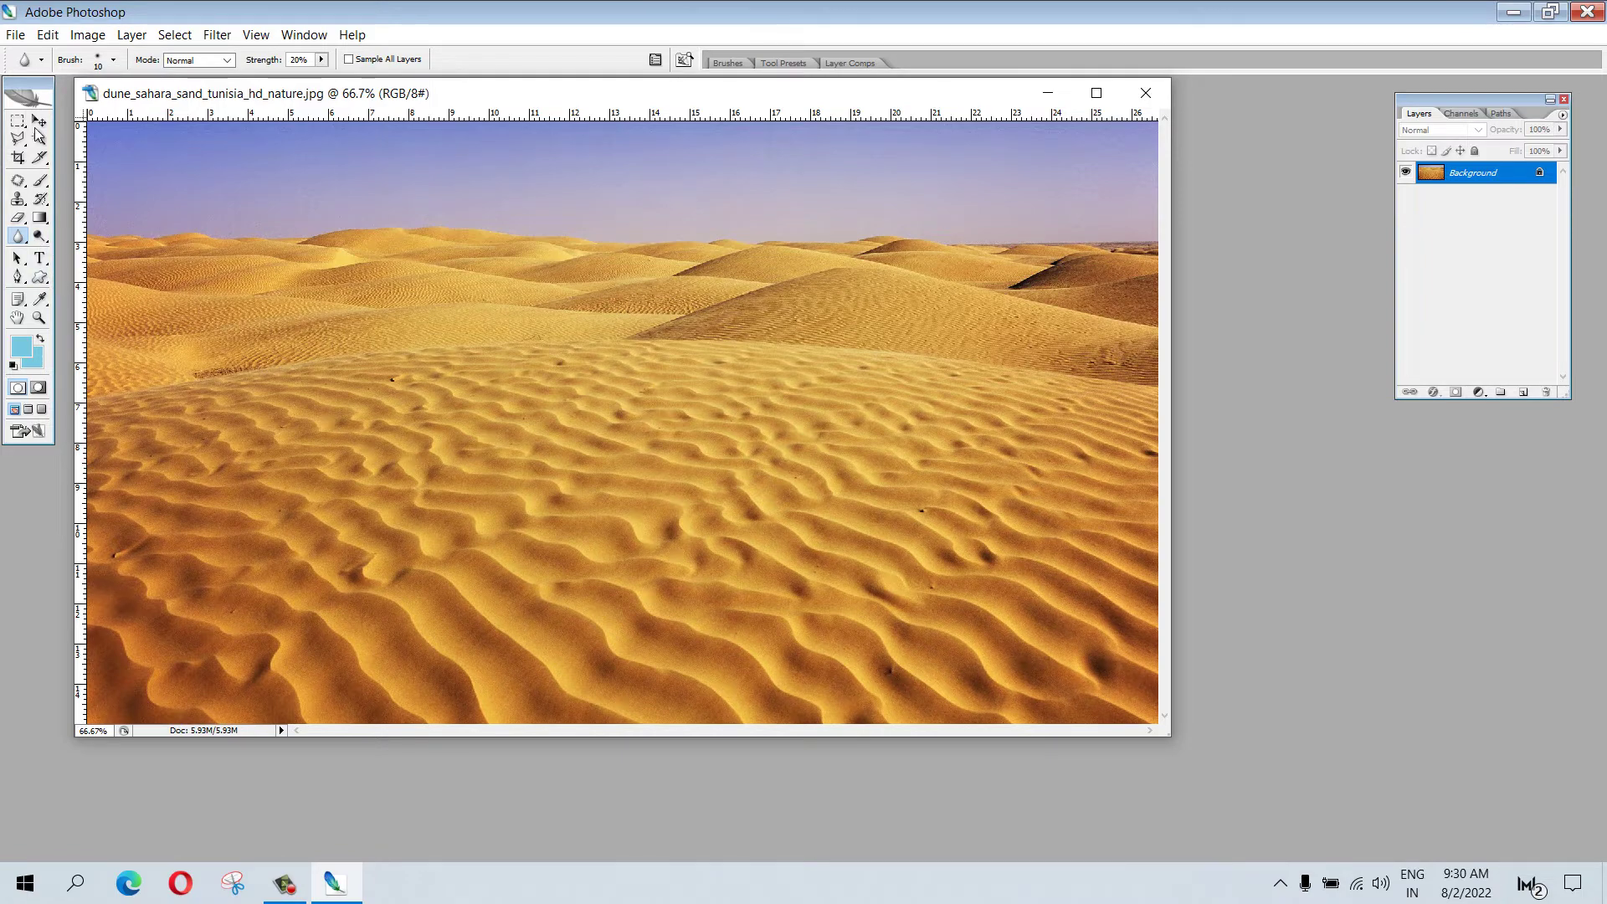
Start a Type-tool text layer on the dunes and set its font size to 150 pt
click(42, 262)
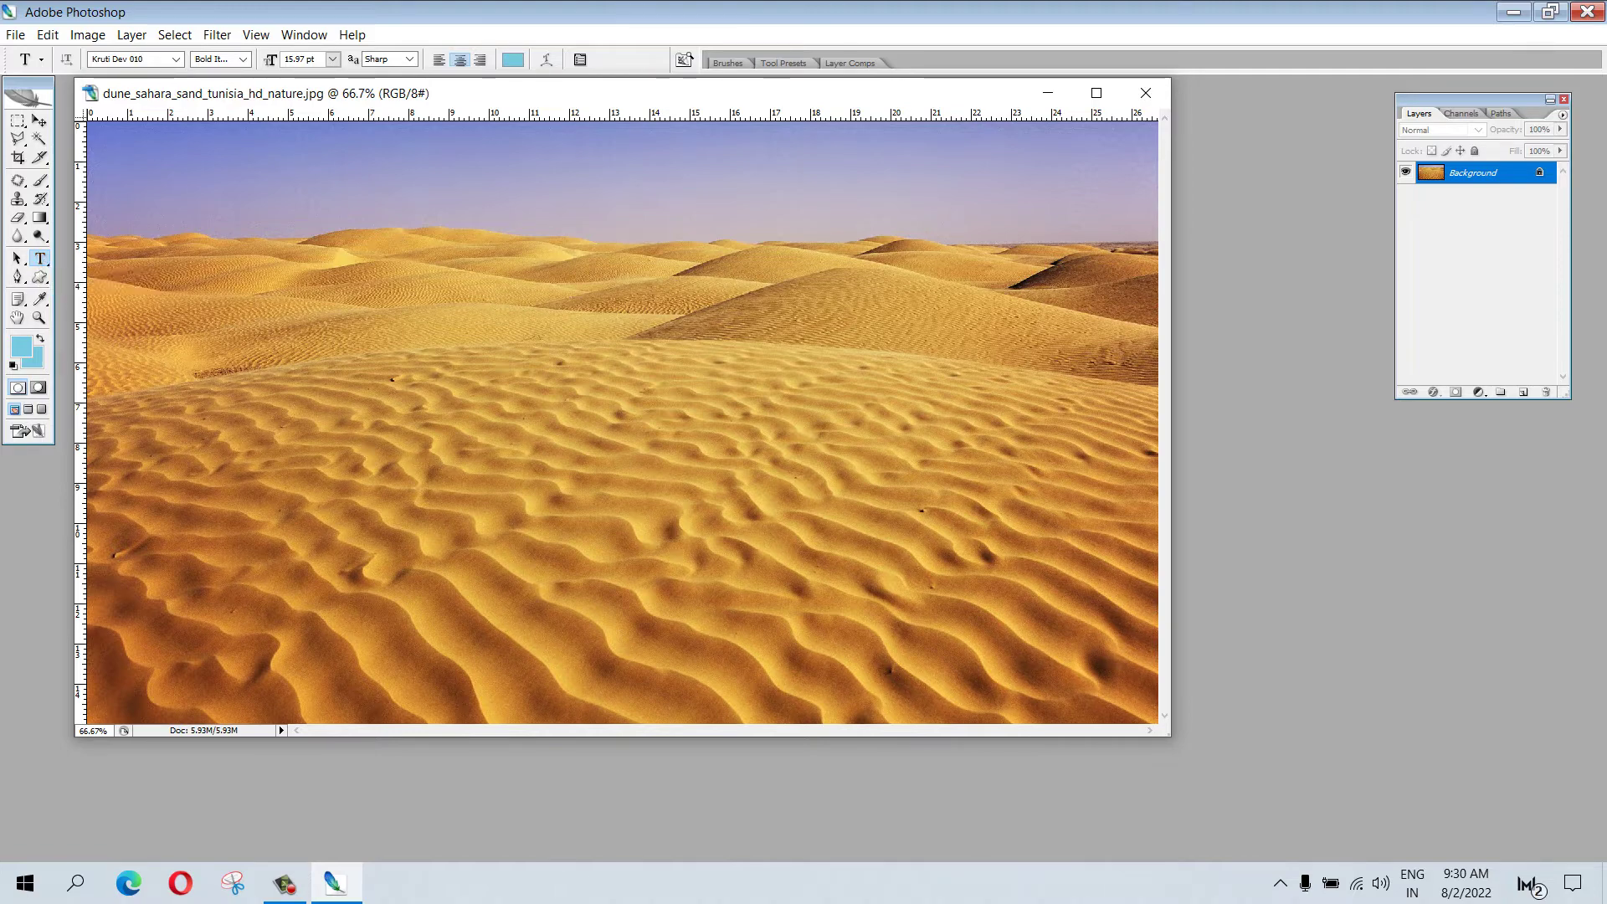
click(460, 414)
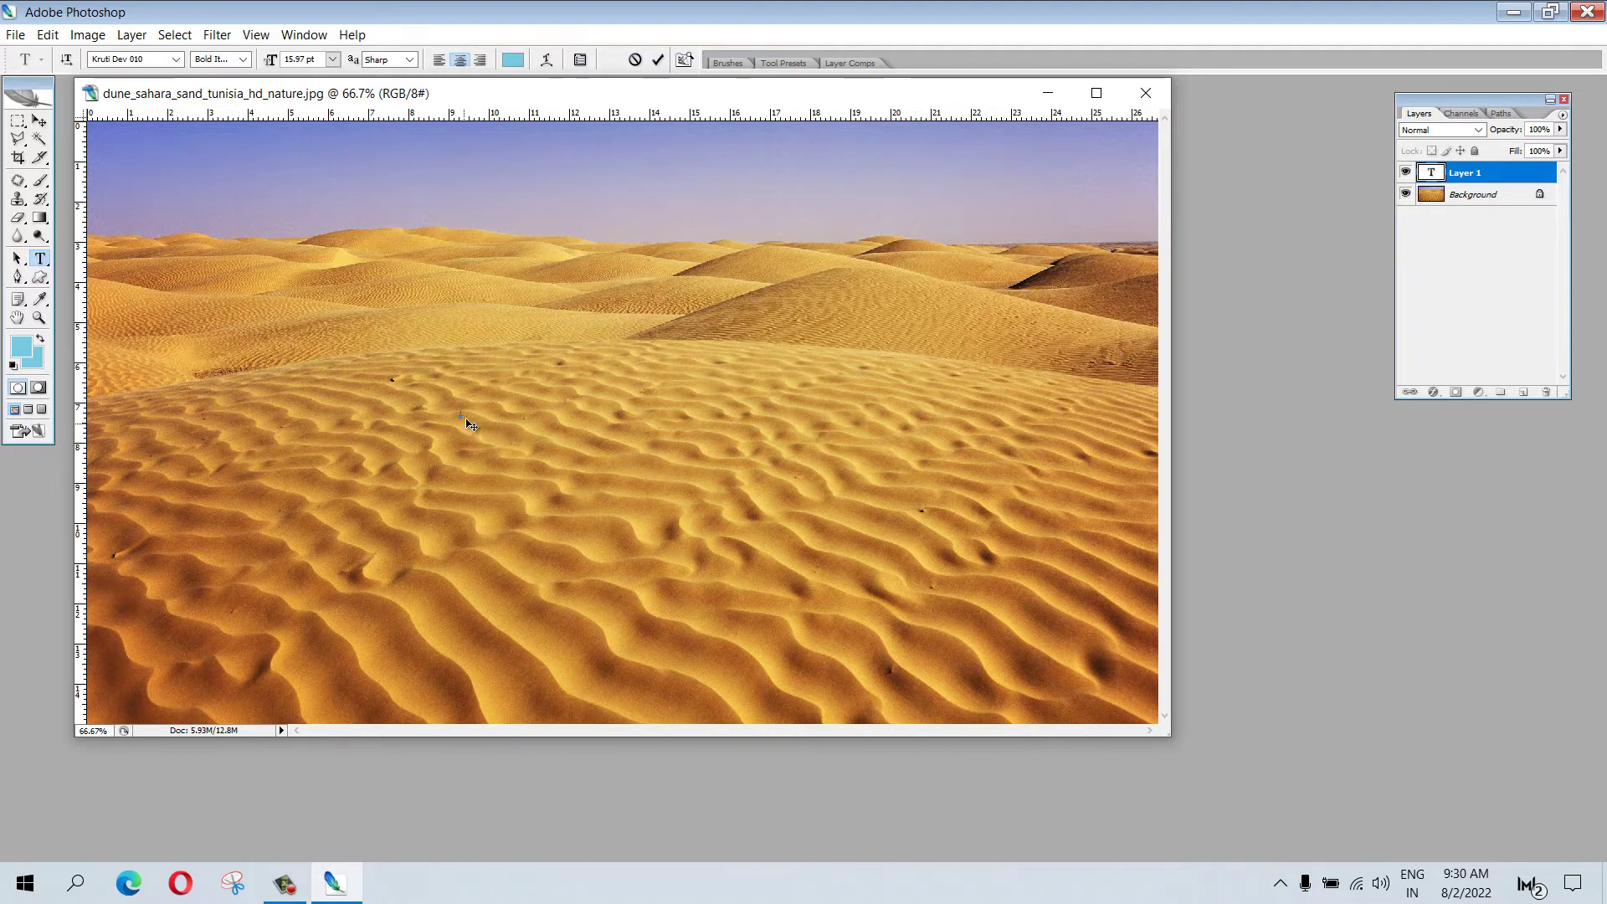
click(333, 61)
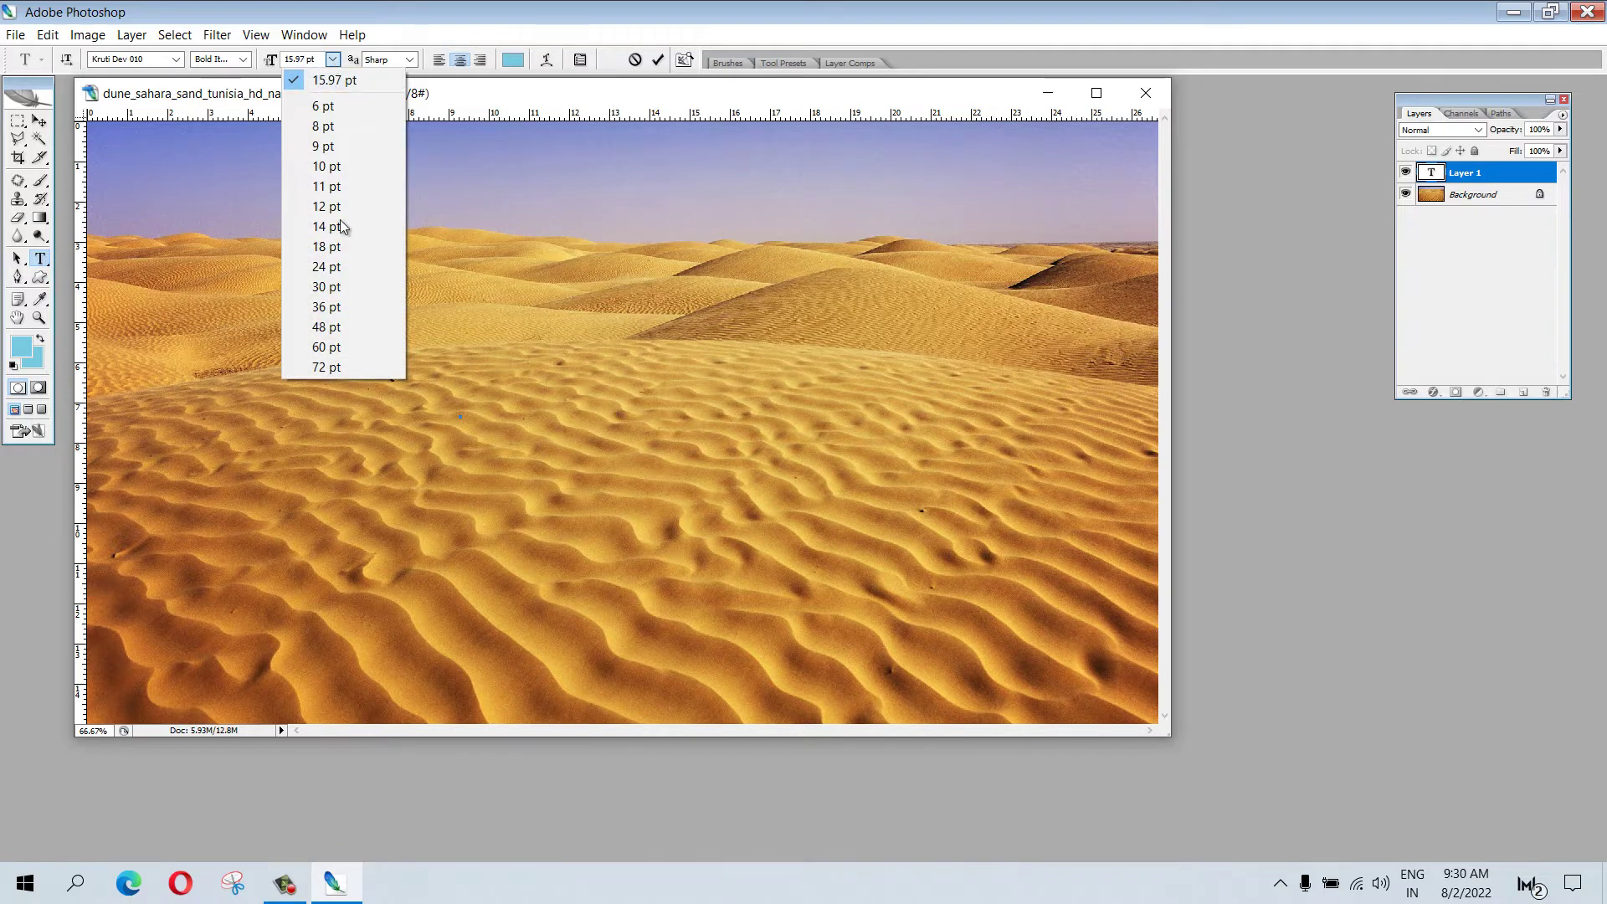
click(324, 365)
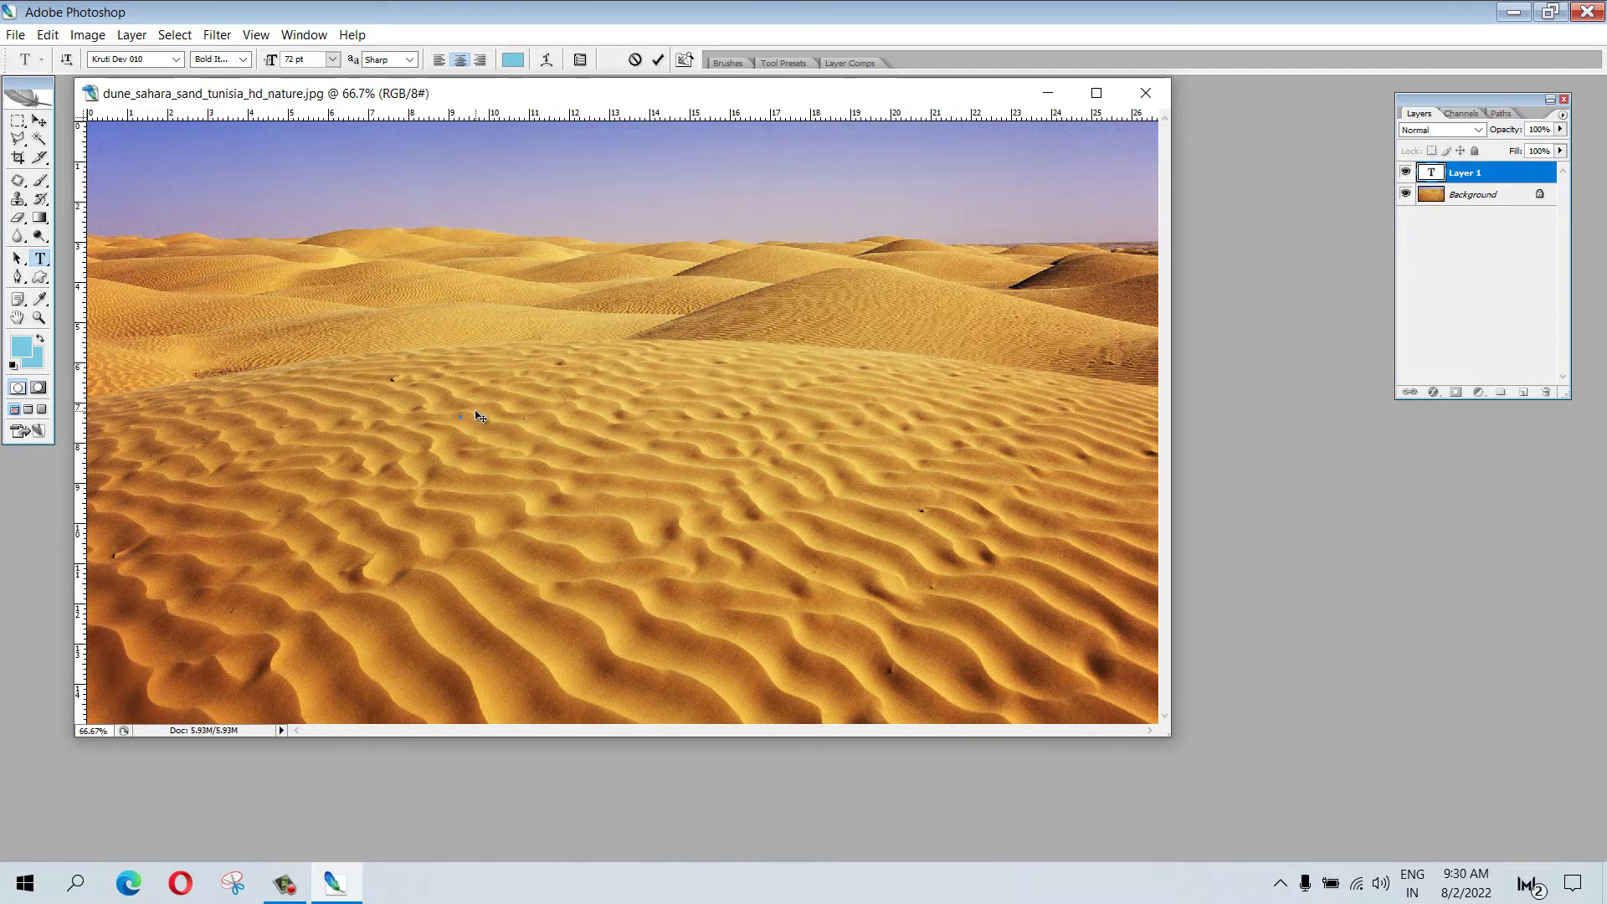
click(332, 60)
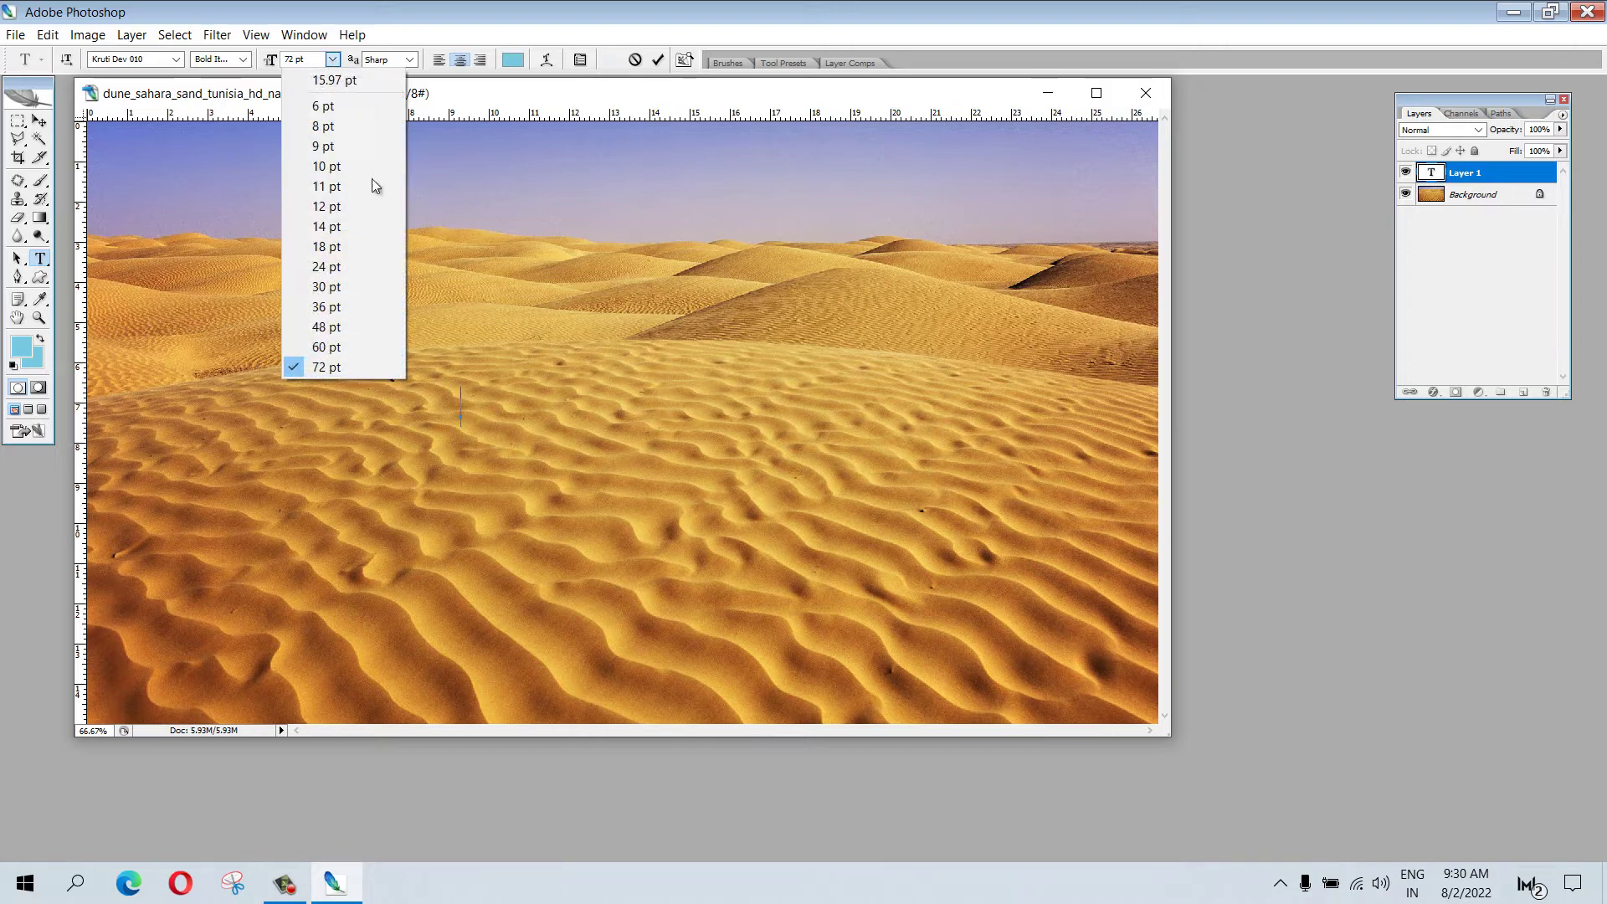
click(331, 60)
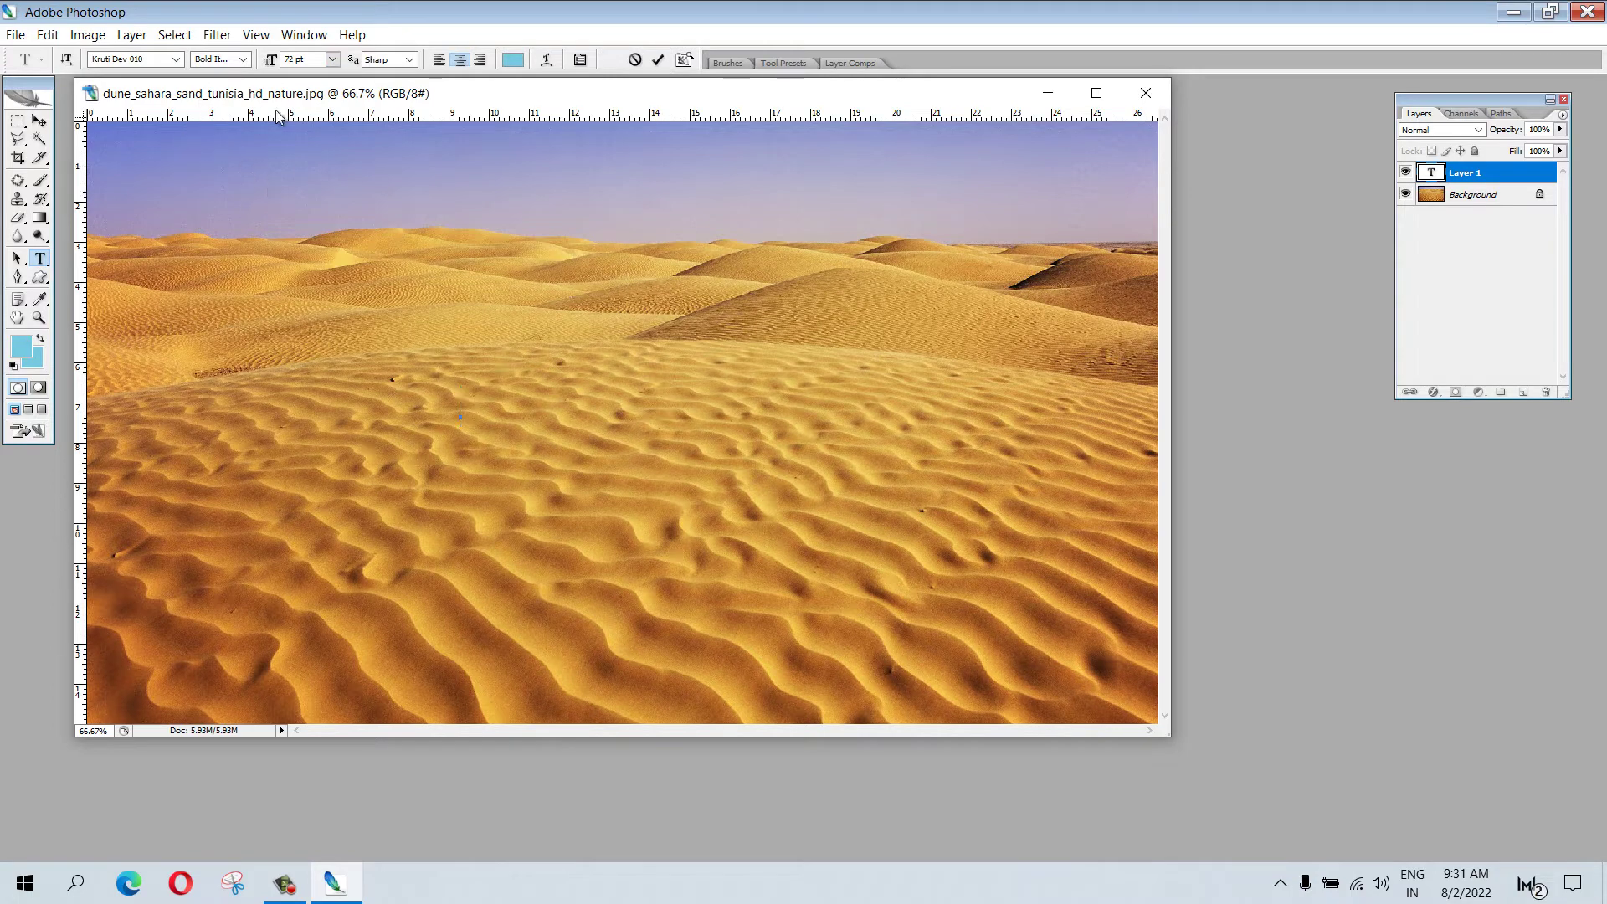
double_click(294, 60)
text(150)
Switch the font from Kruti Dev 010 to Blackoak Std Regular
click(177, 60)
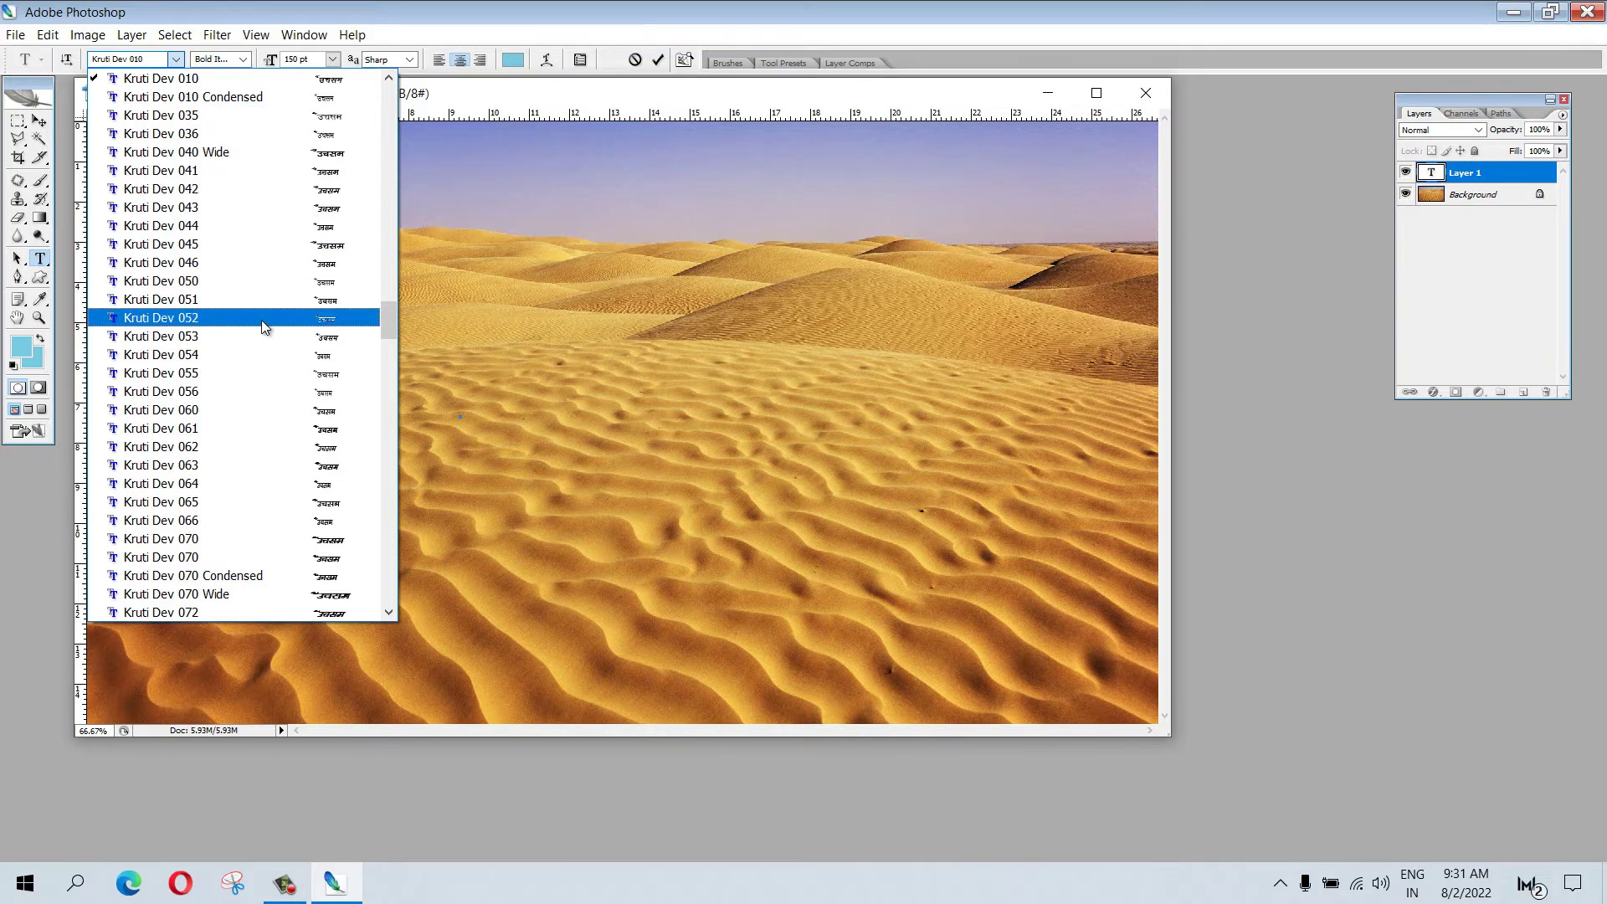
drag(387, 322, 396, 137)
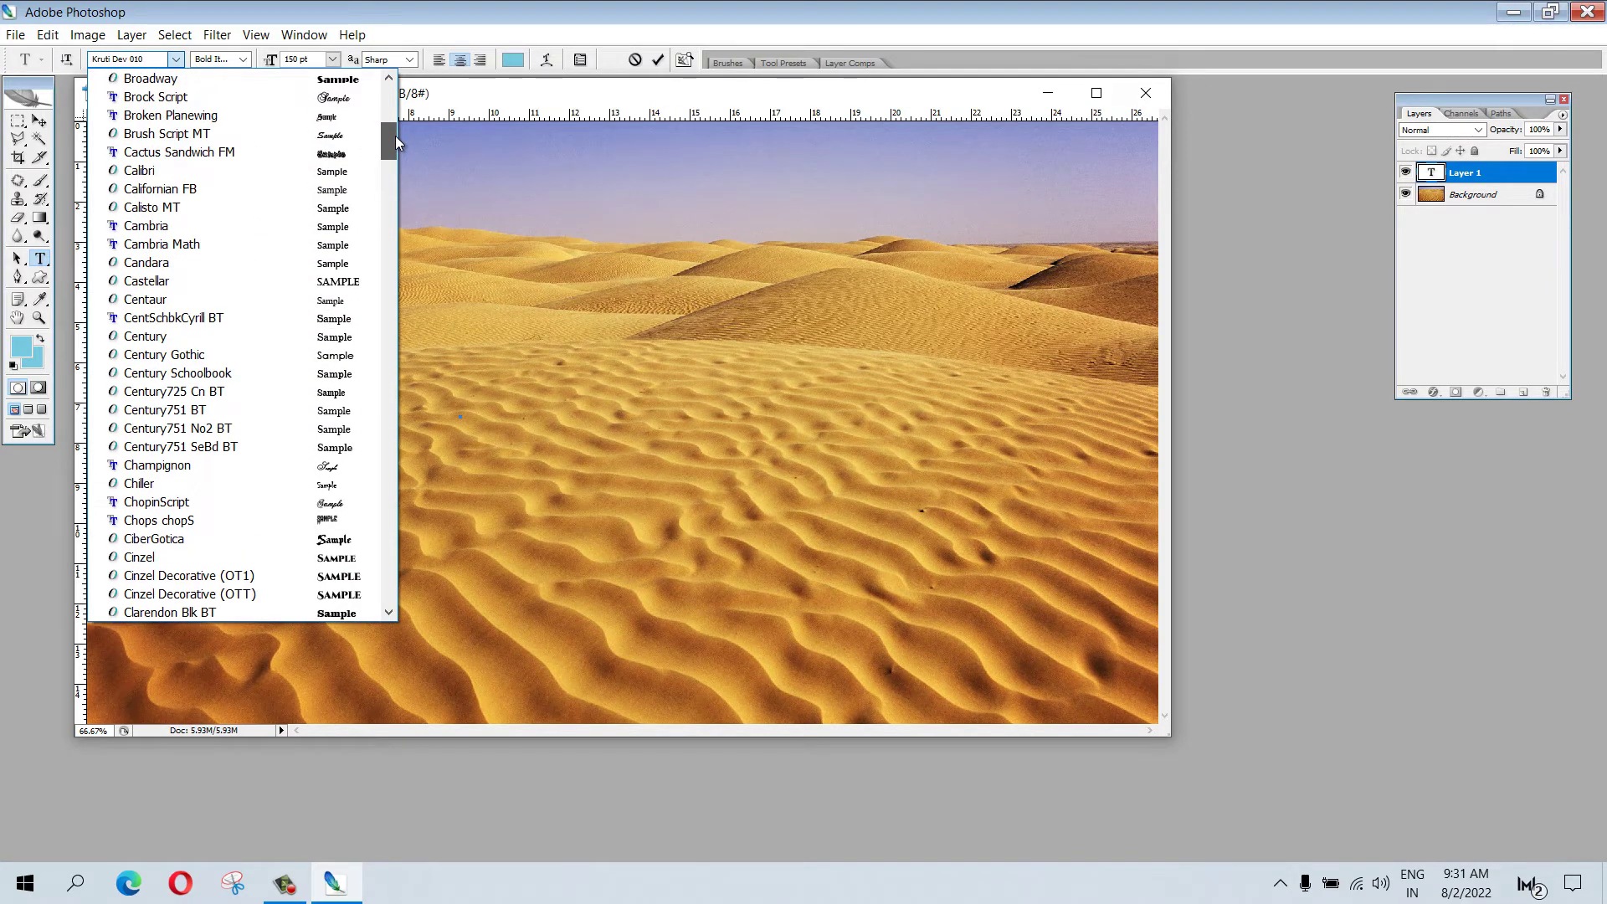
drag(395, 137, 387, 125)
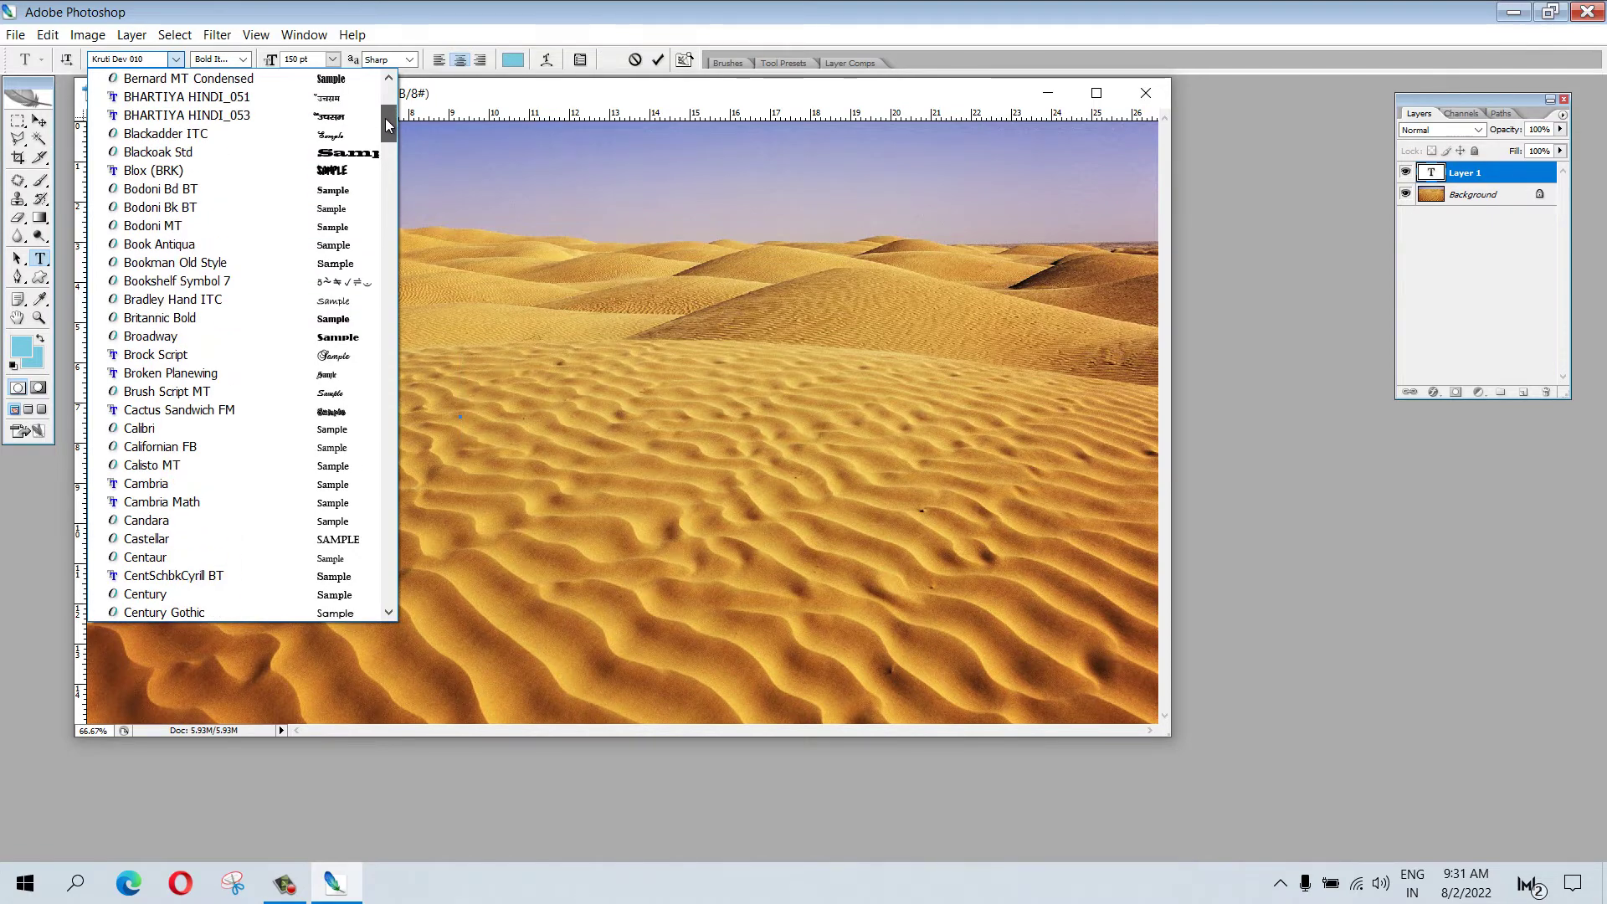
click(360, 152)
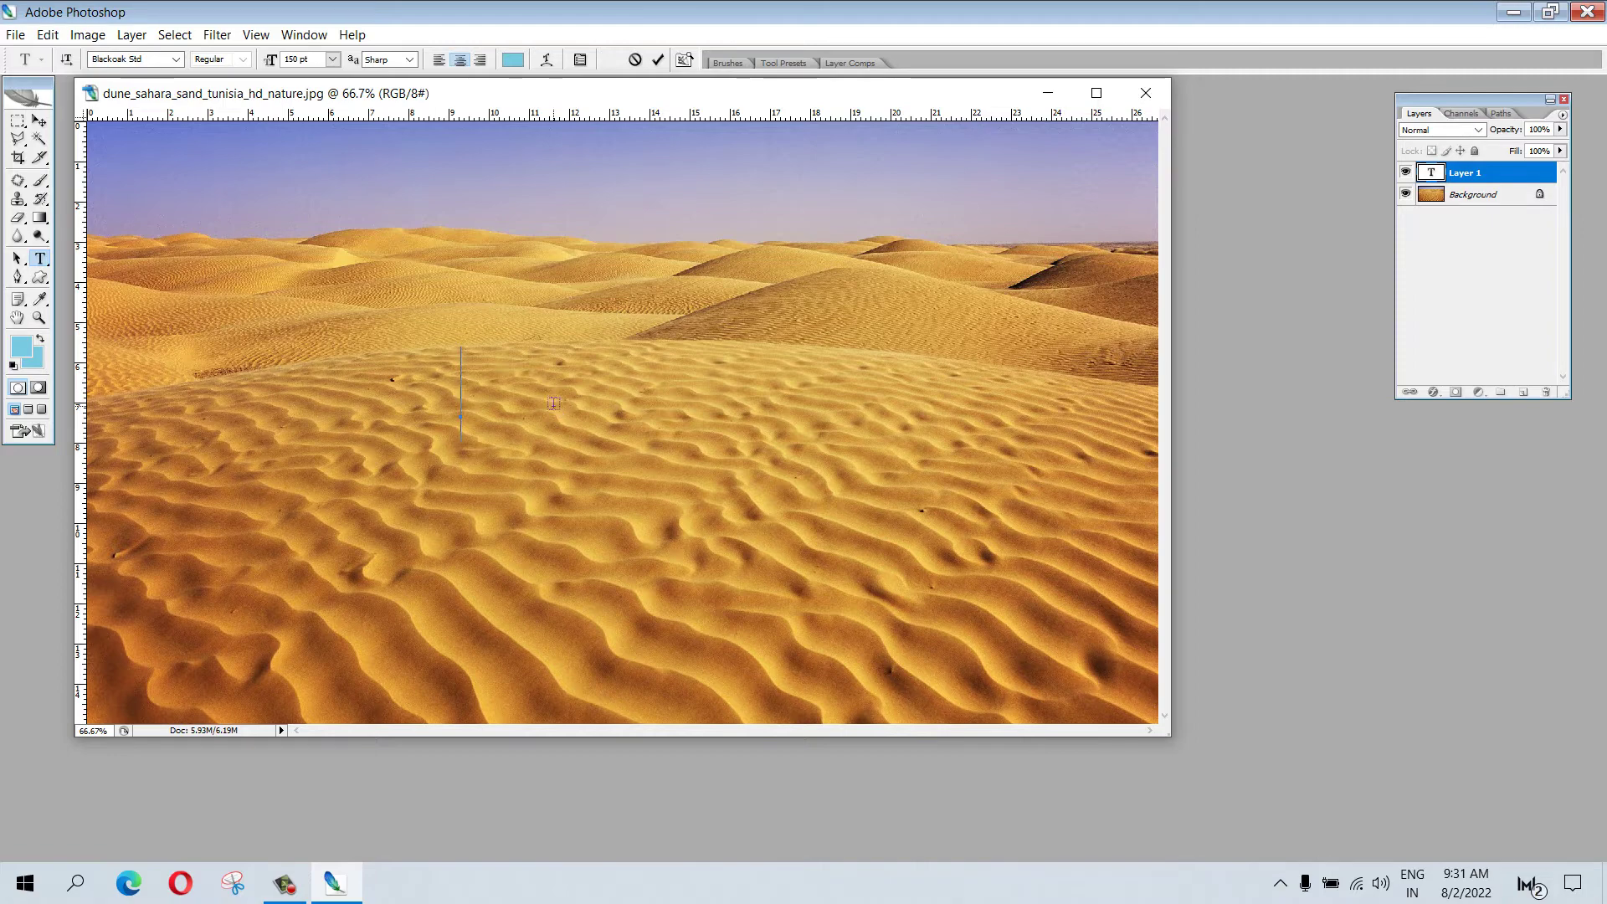
Type the word 'Adarsh' on the dunes
text(Ada)
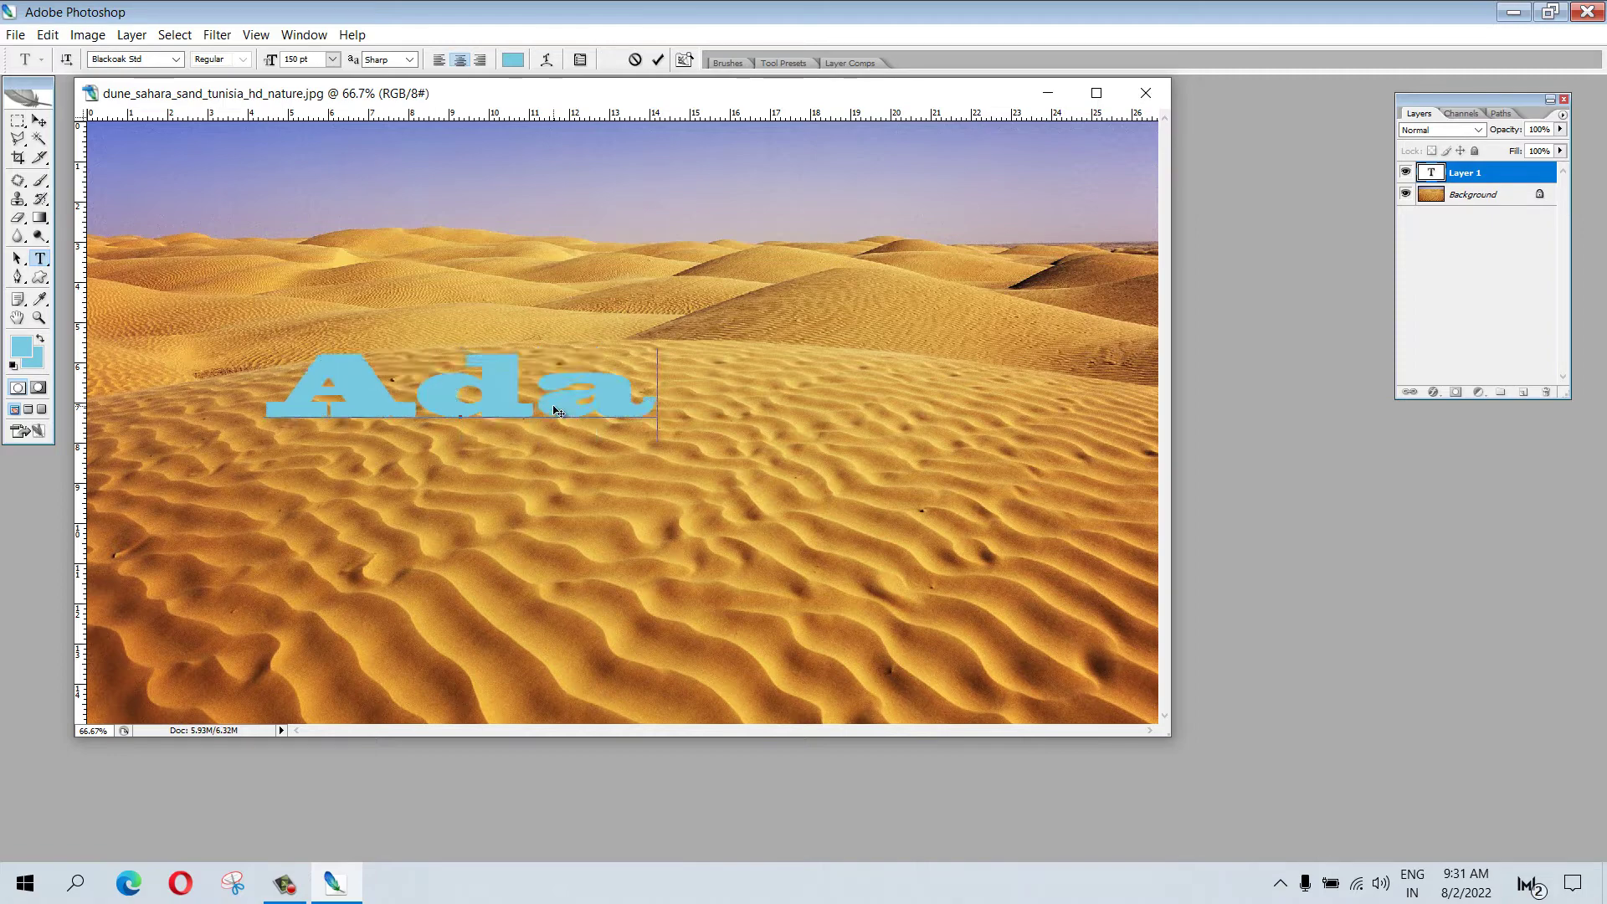
text(rsh)
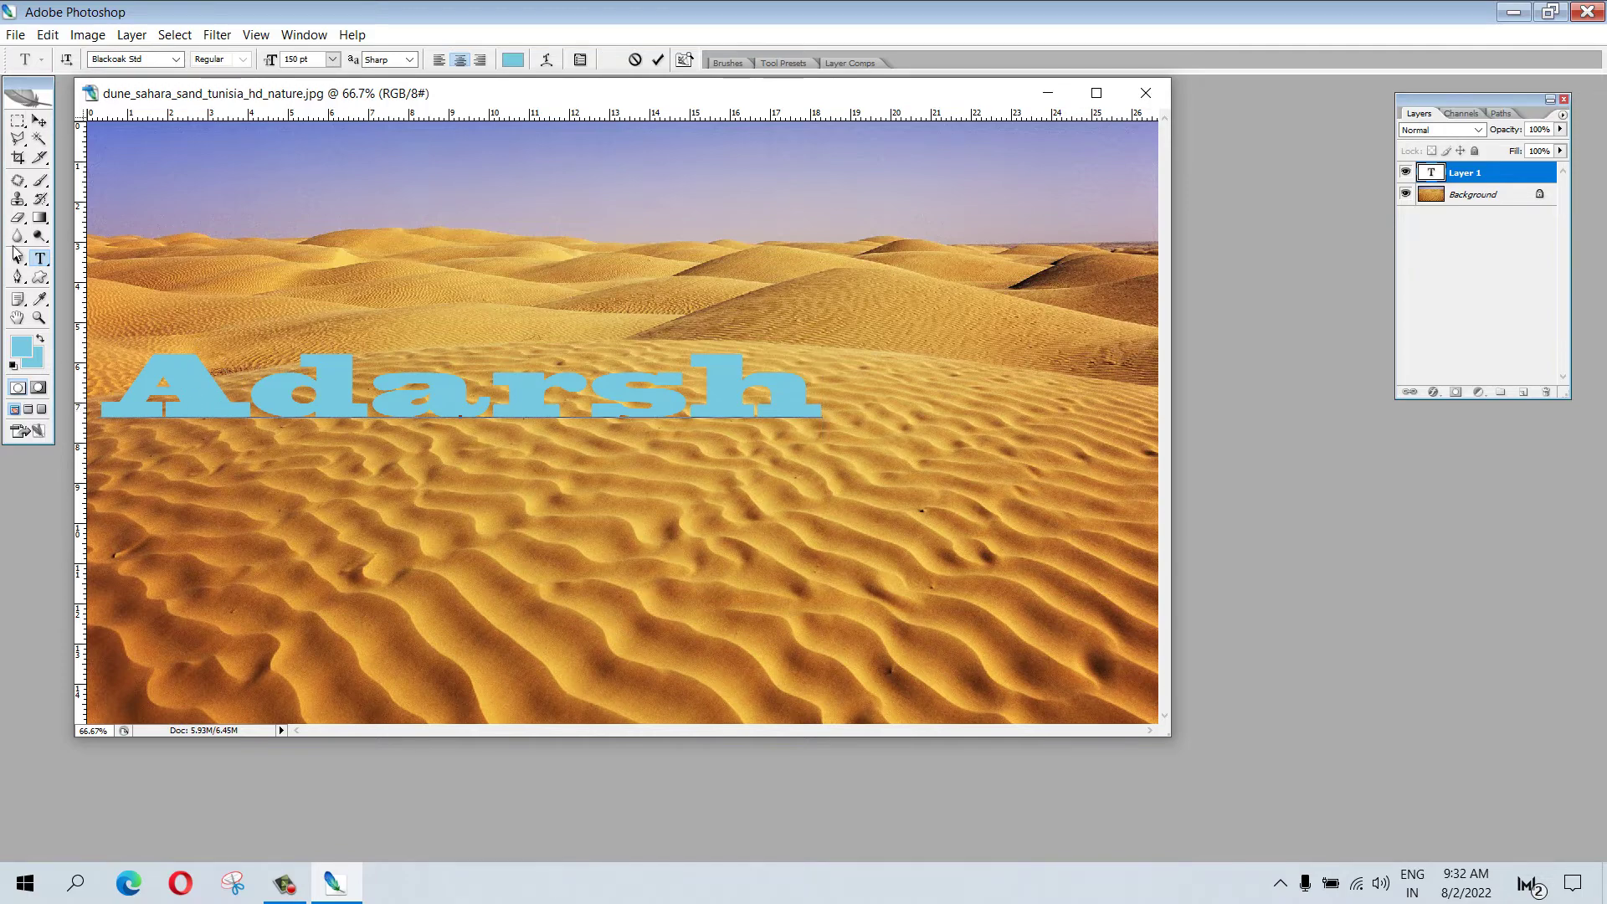
Commit the Adarsh text, centre it over the lower dunes and stretch it taller with Ctrl+T
click(39, 126)
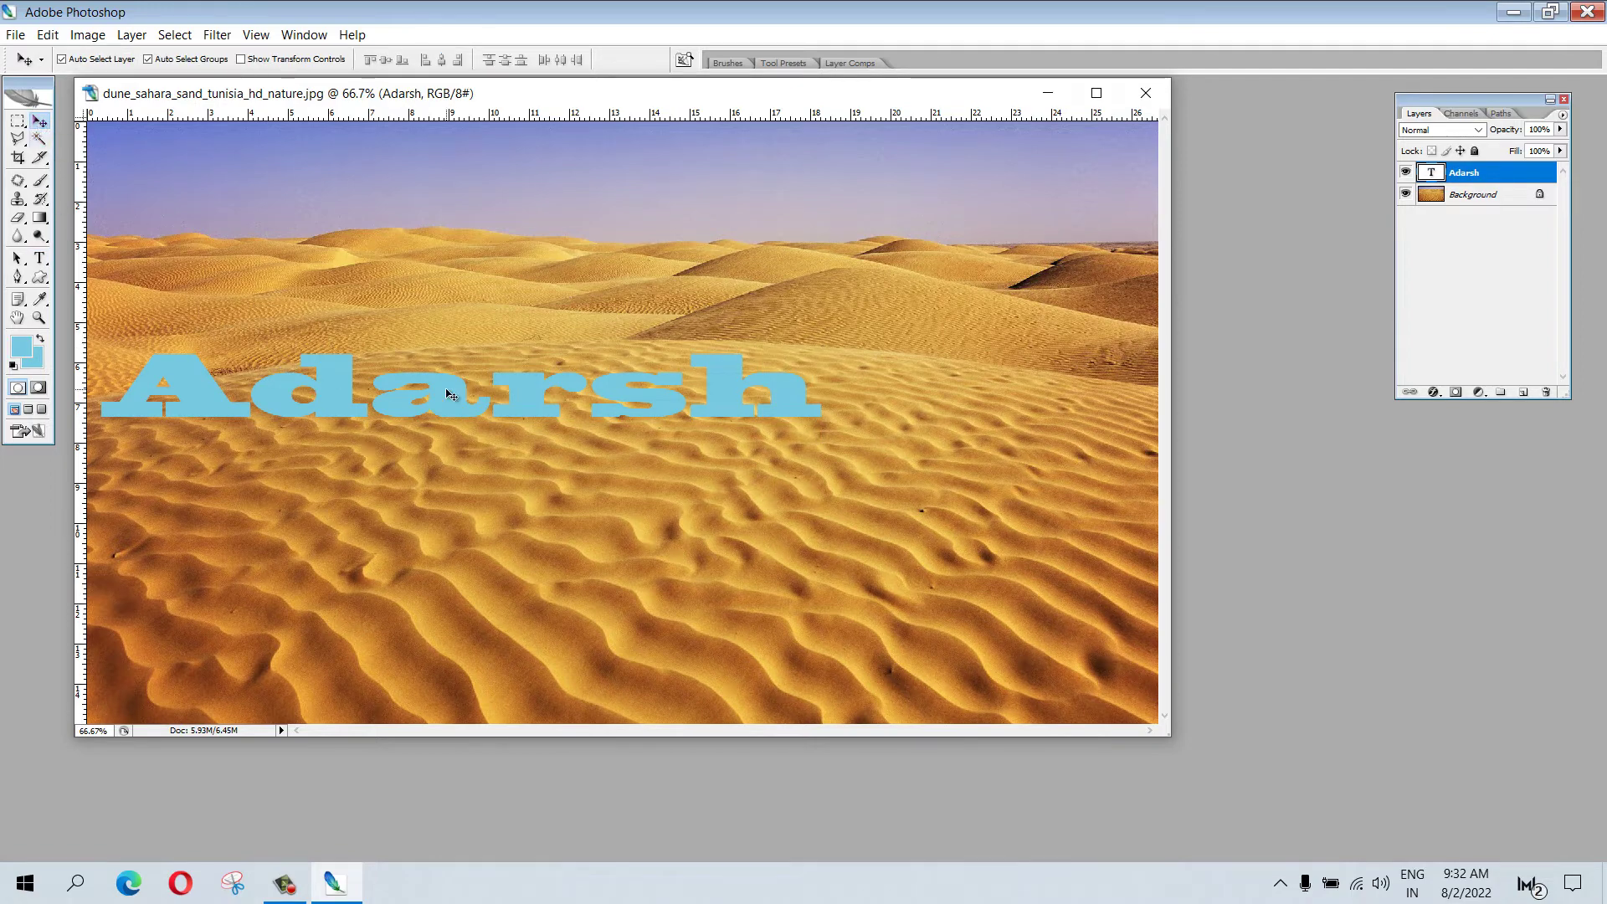
drag(450, 394, 656, 501)
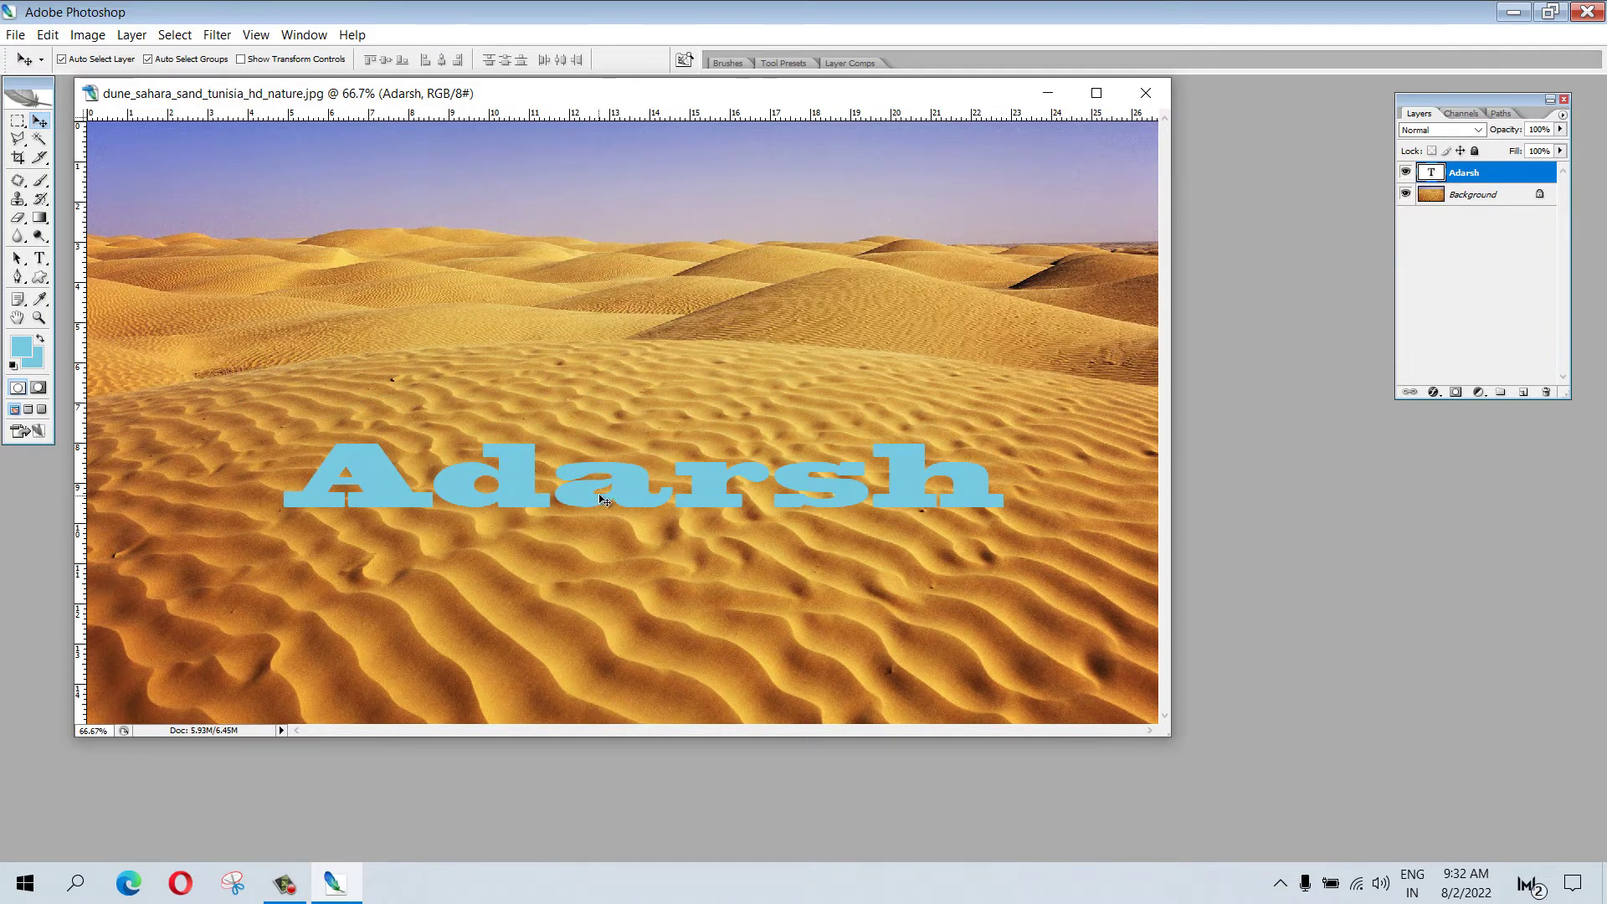
drag(596, 506, 589, 481)
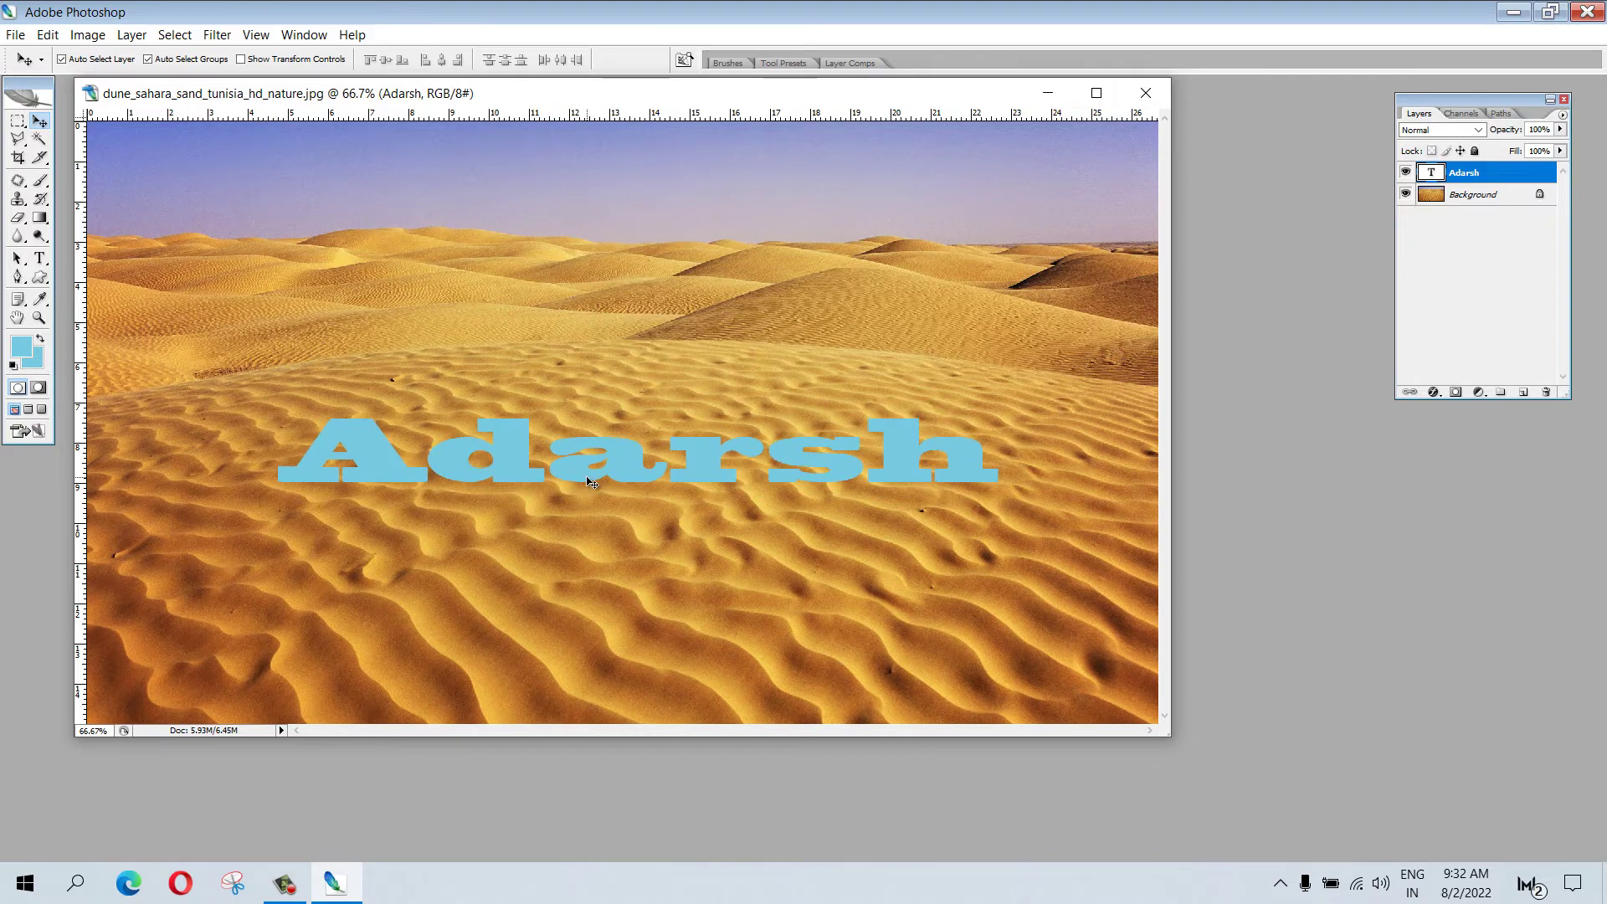
key(ctrl+t)
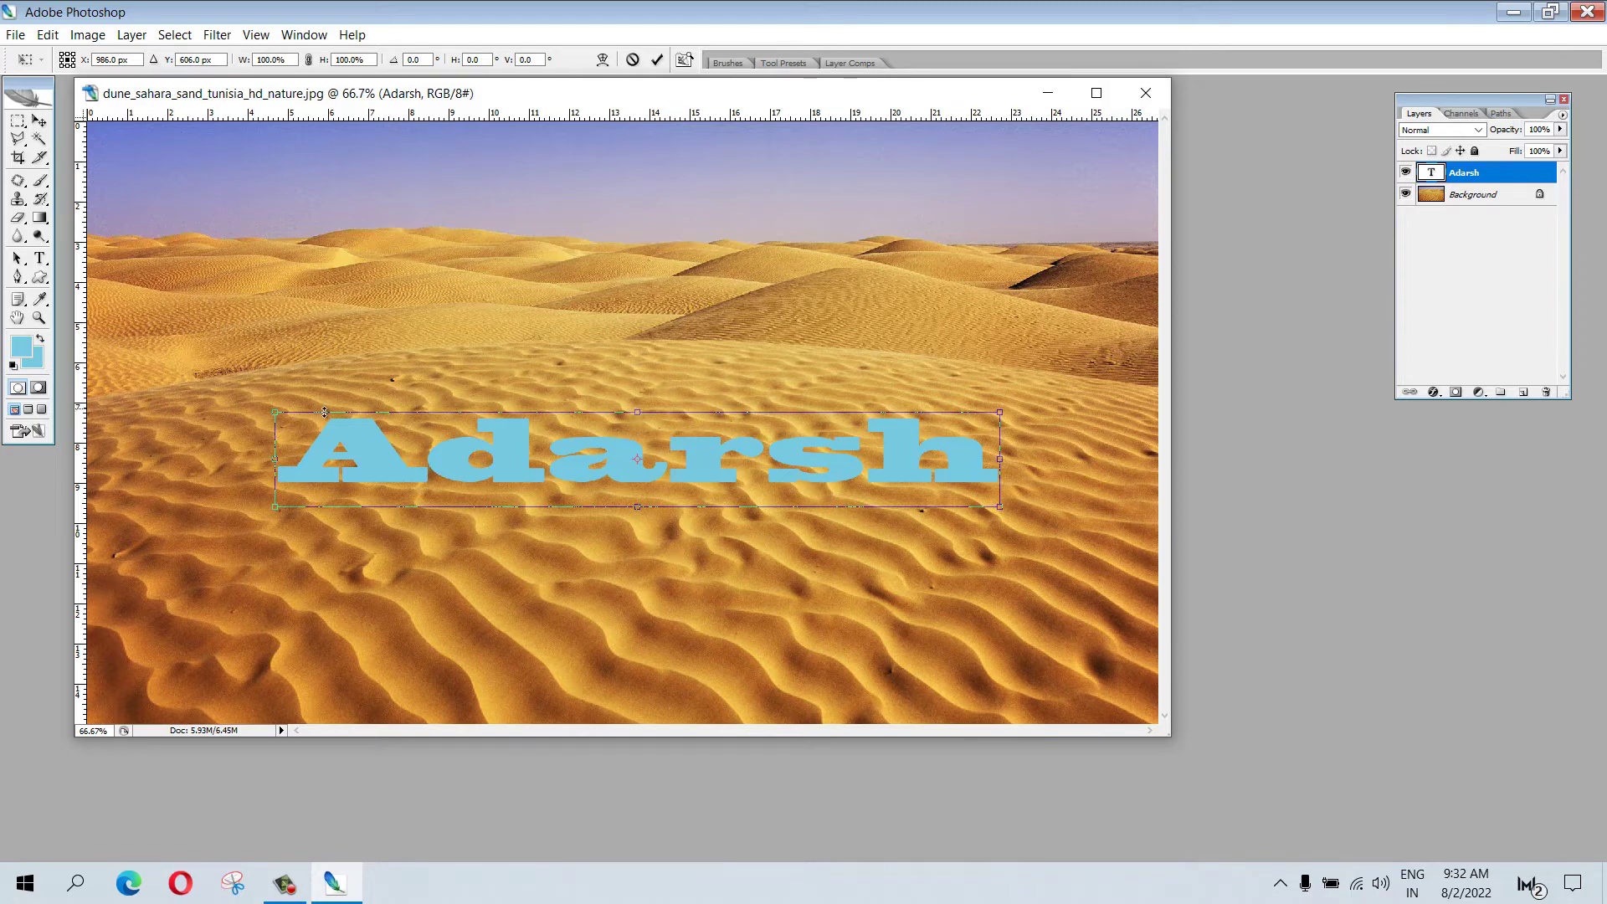
mouse_move(276, 414)
mouse_down()
mouse_move(292, 347)
mouse_move(208, 401)
mouse_move(219, 269)
mouse_up()
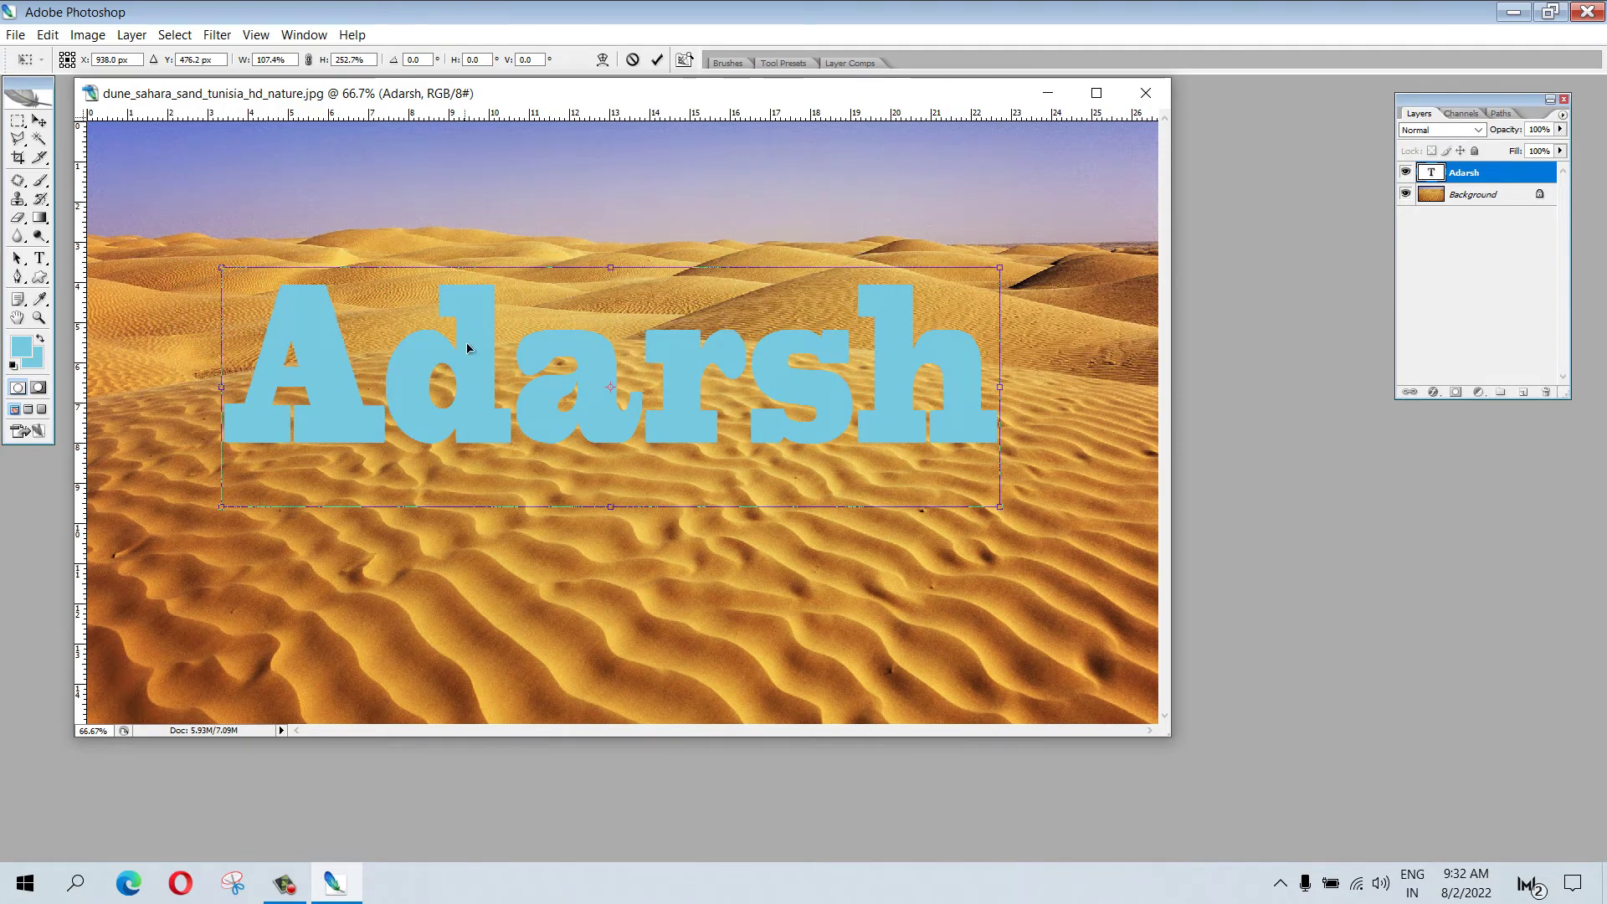
drag(476, 352, 503, 423)
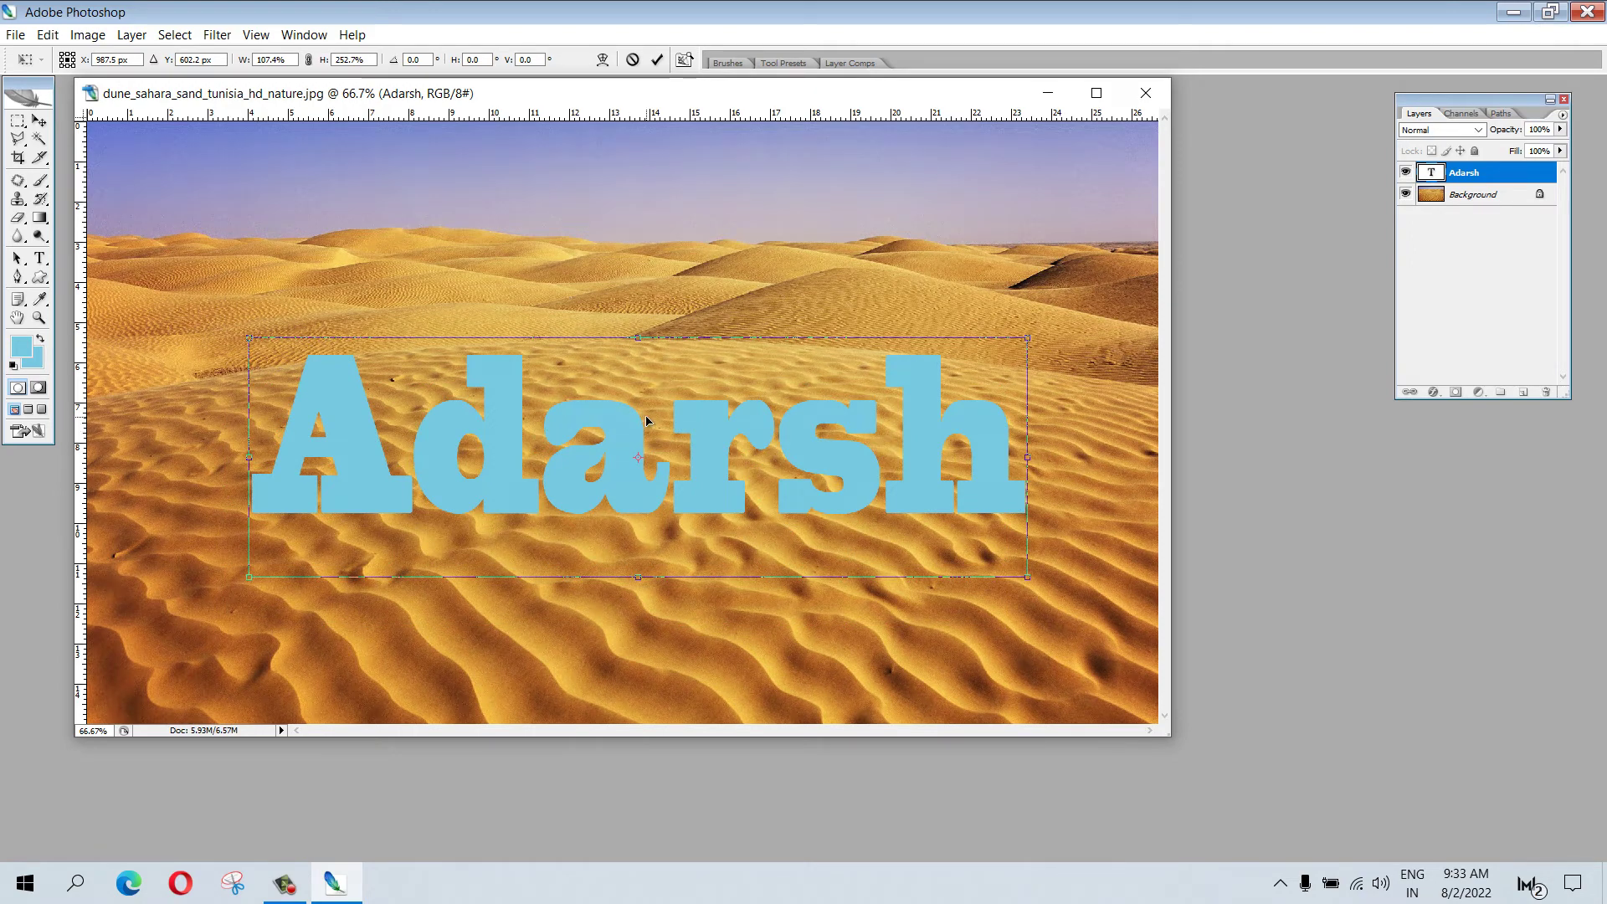
key(Return)
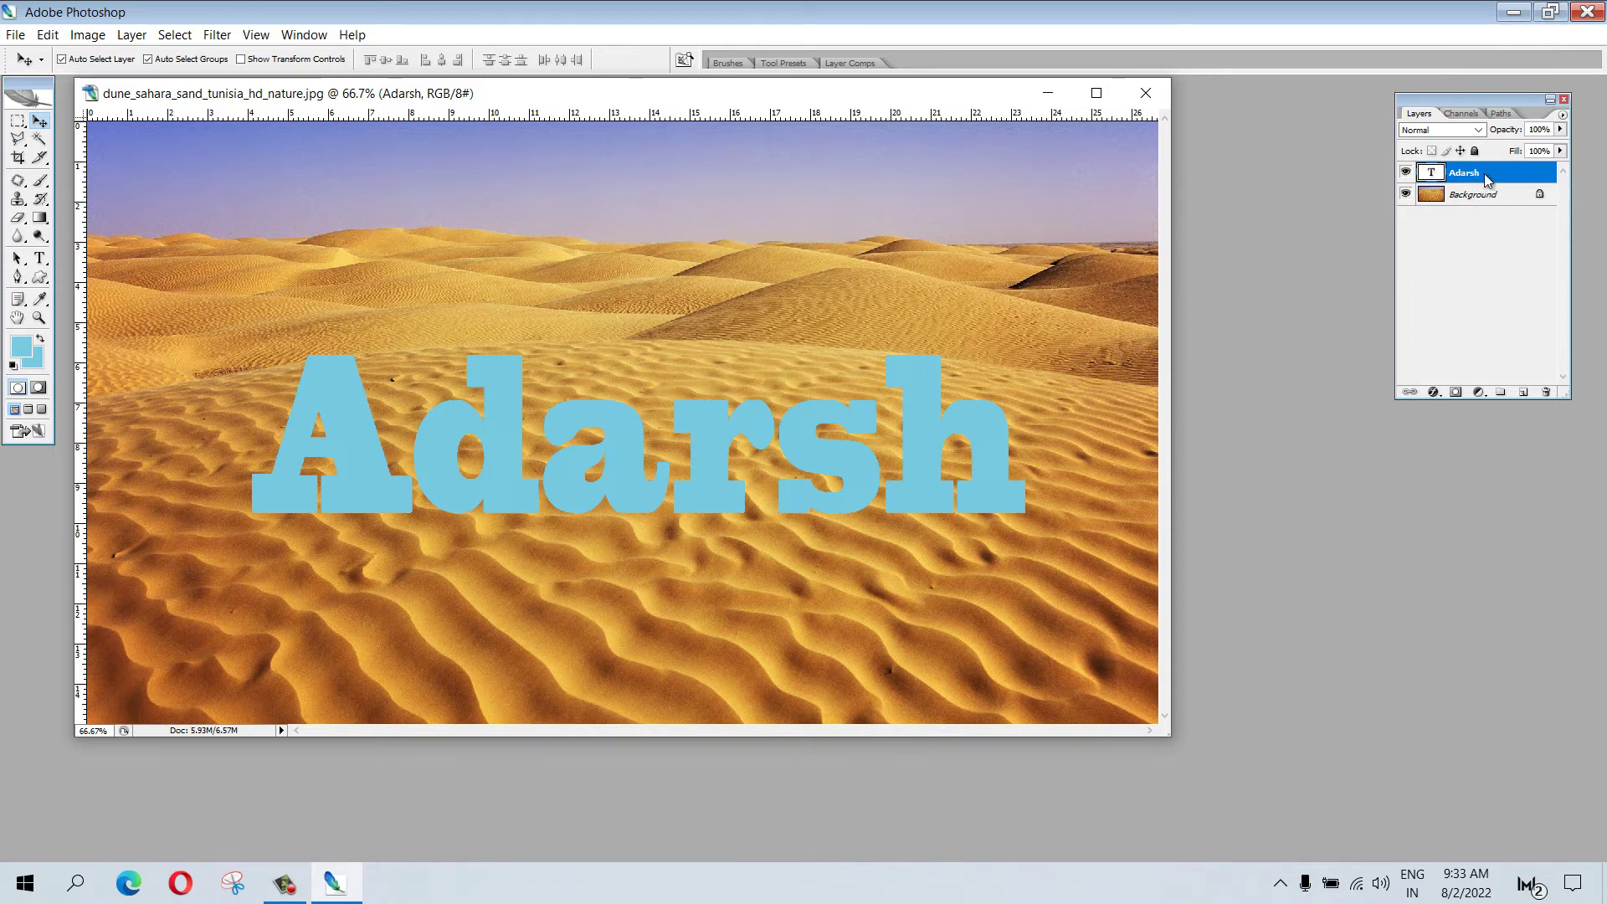
Make a work path from the Adarsh letters, then delete the Adarsh type layer
right_click(1484, 174)
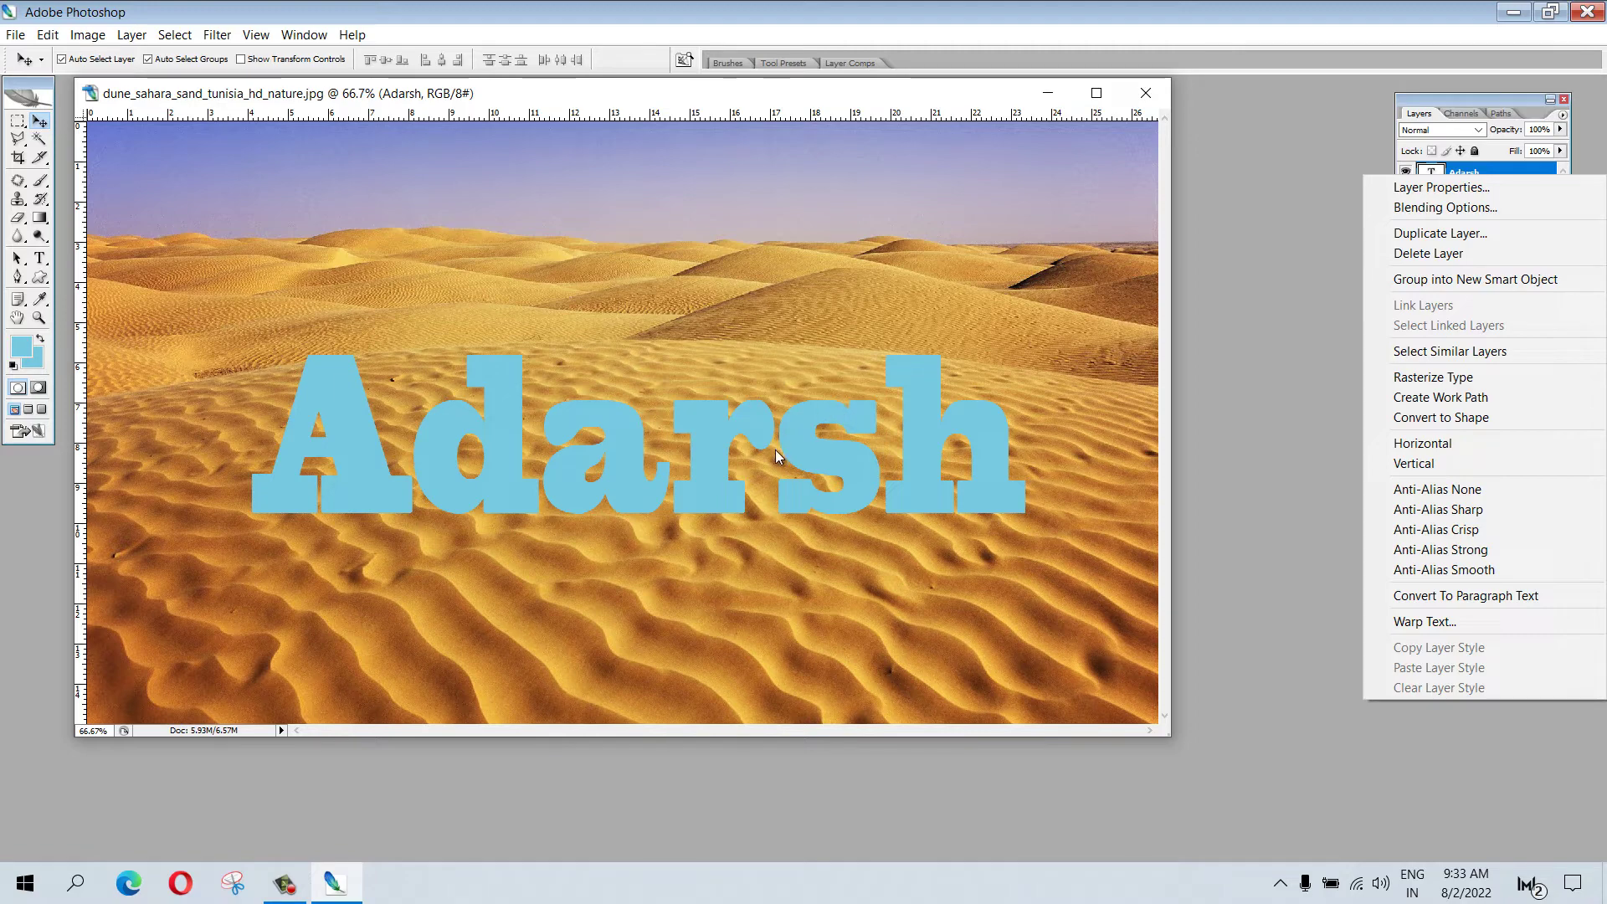
click(1457, 398)
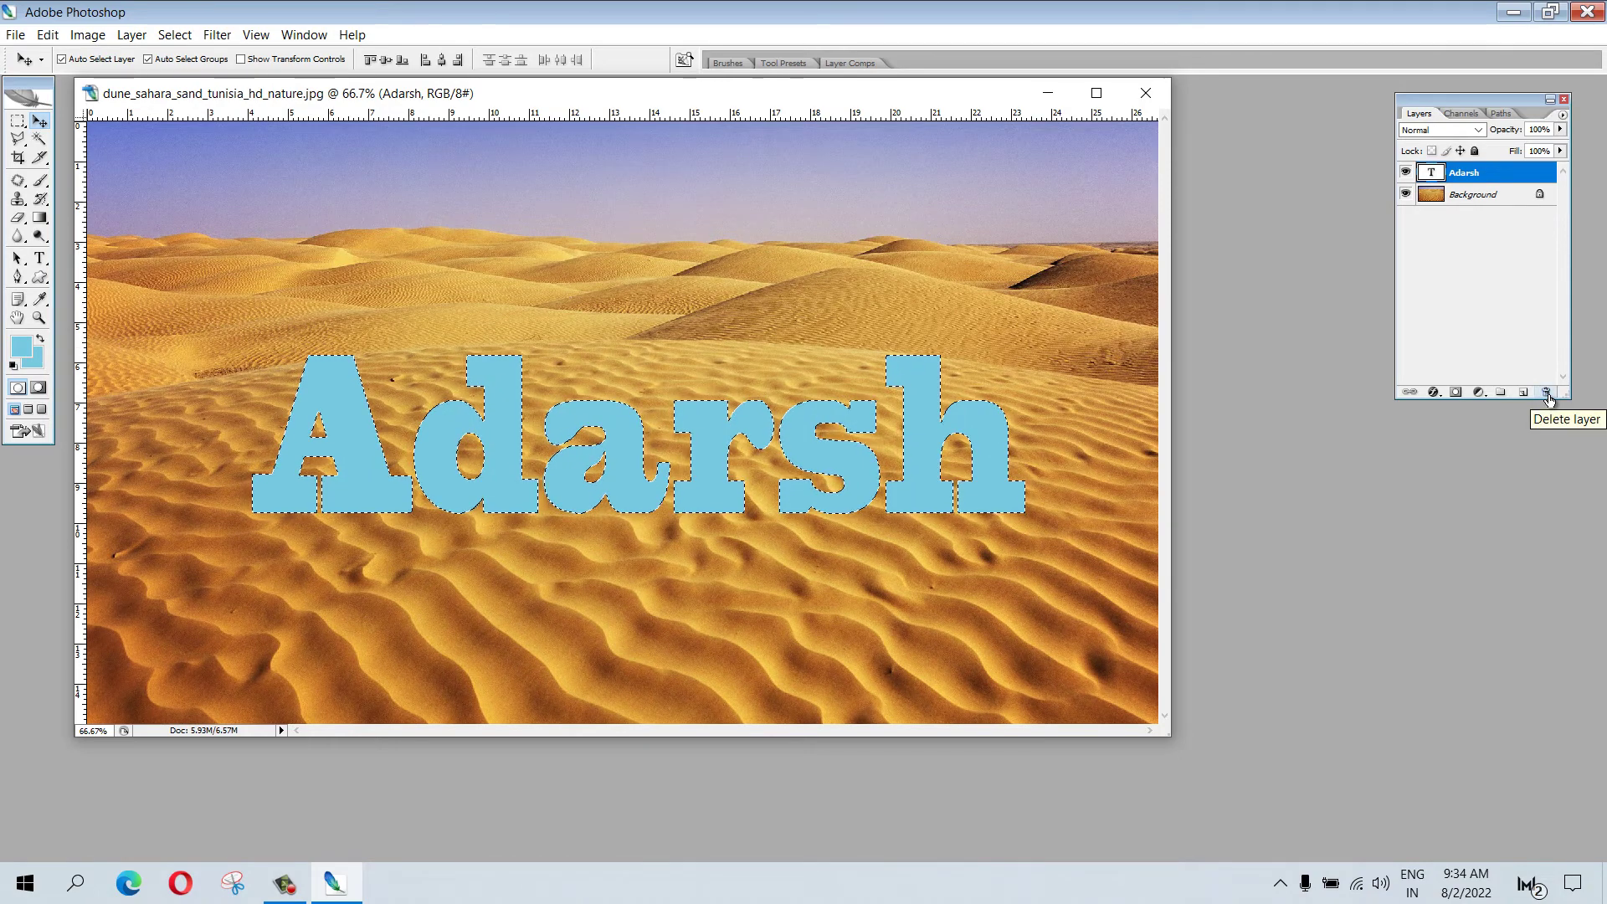
right_click(1480, 178)
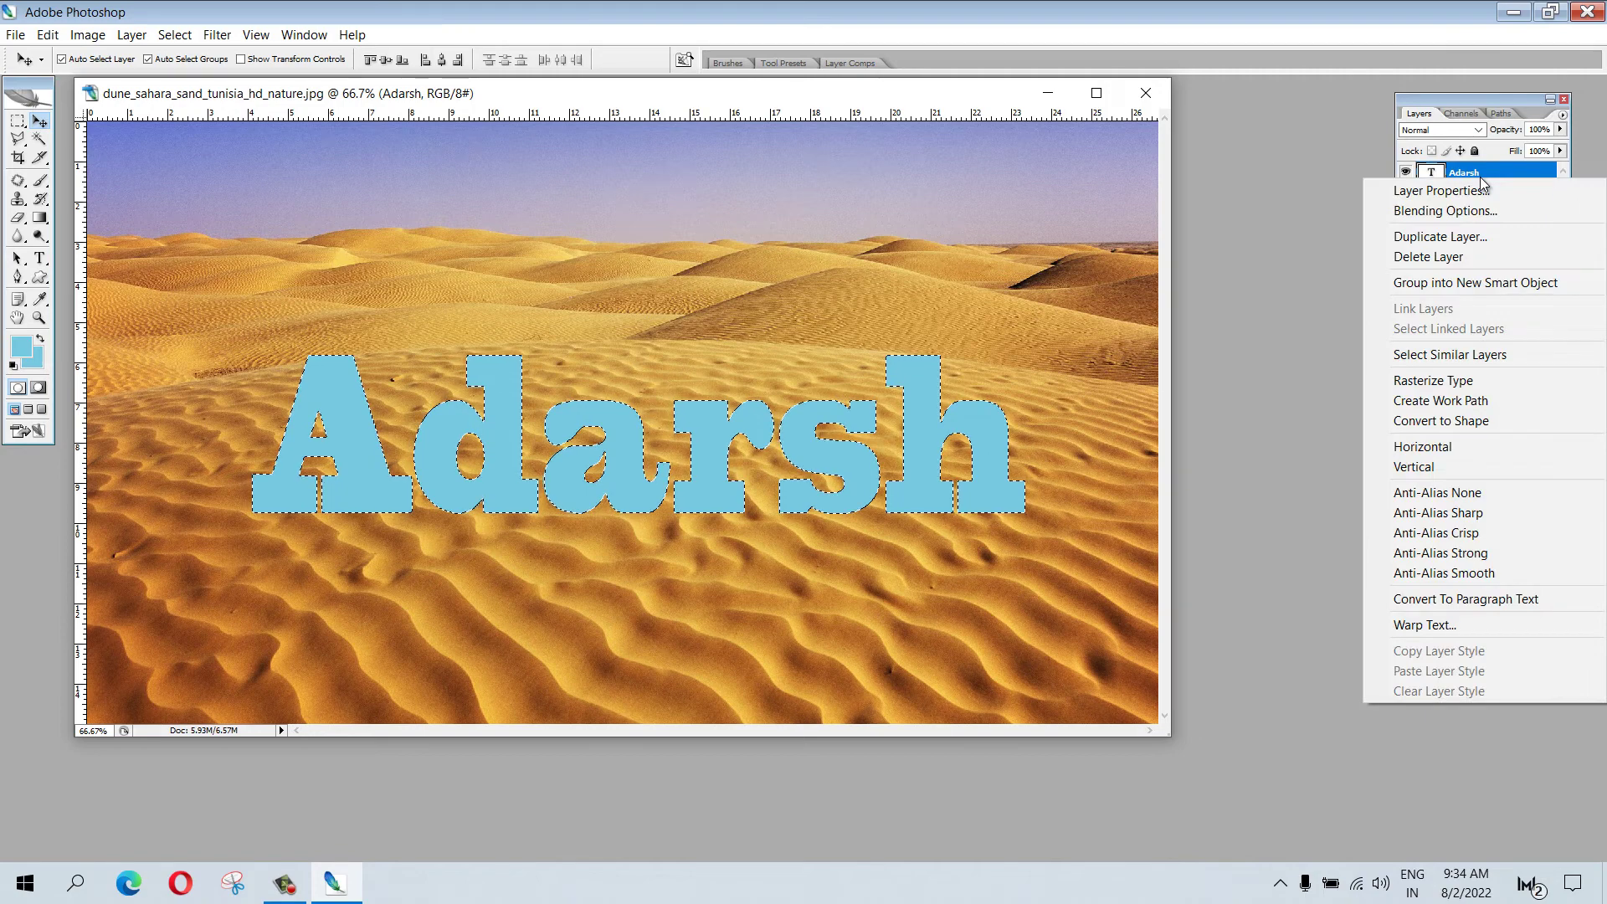
click(1461, 257)
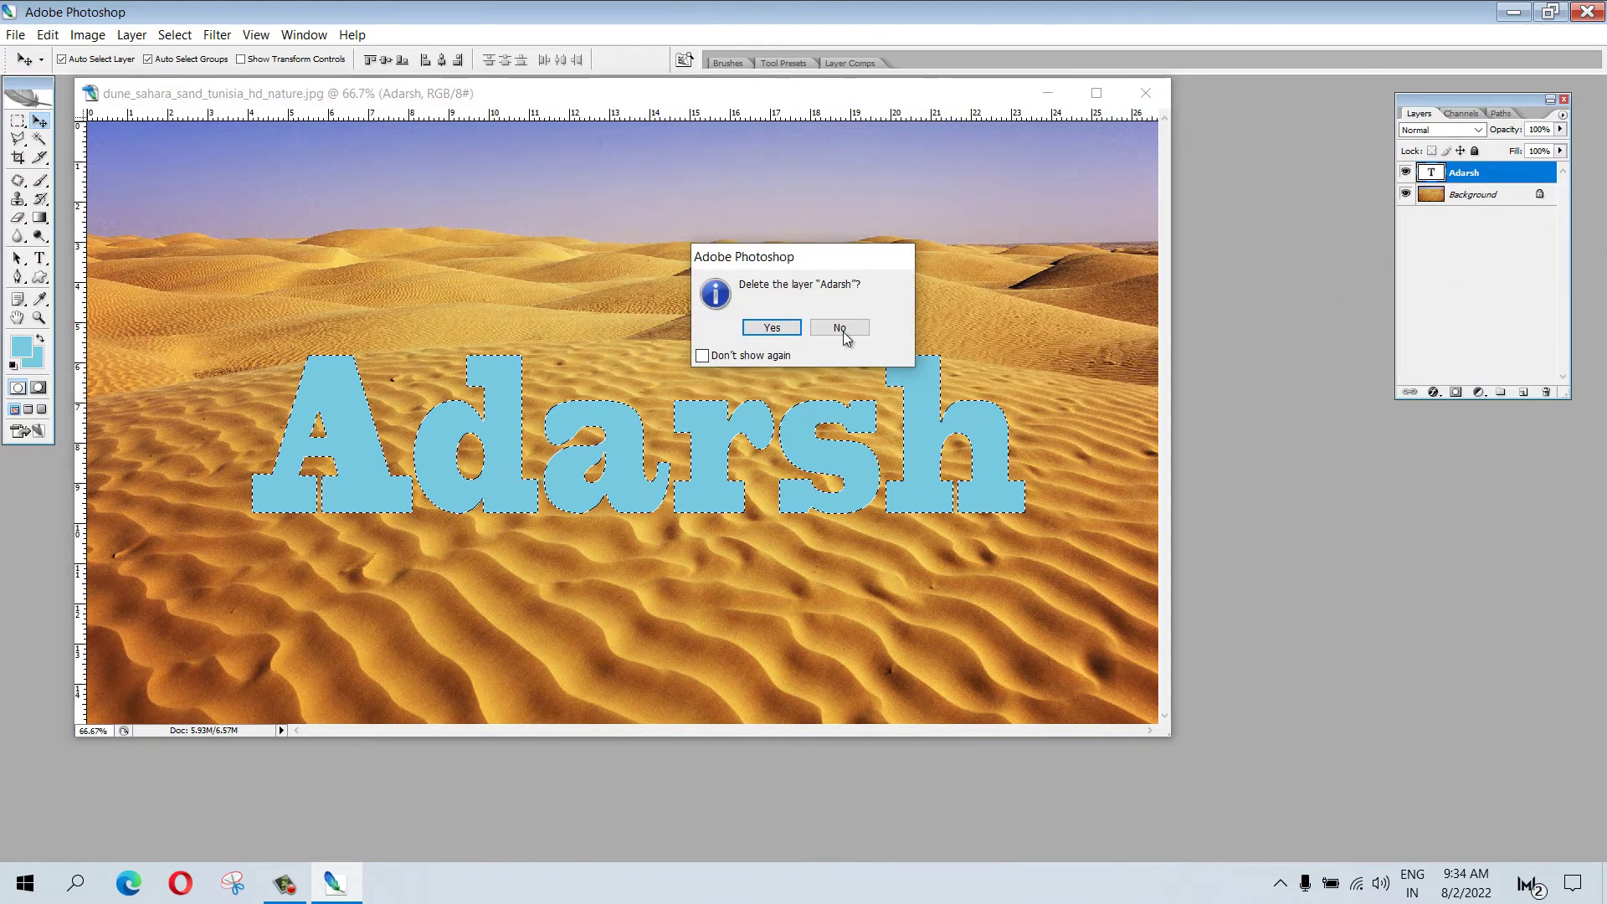
click(771, 329)
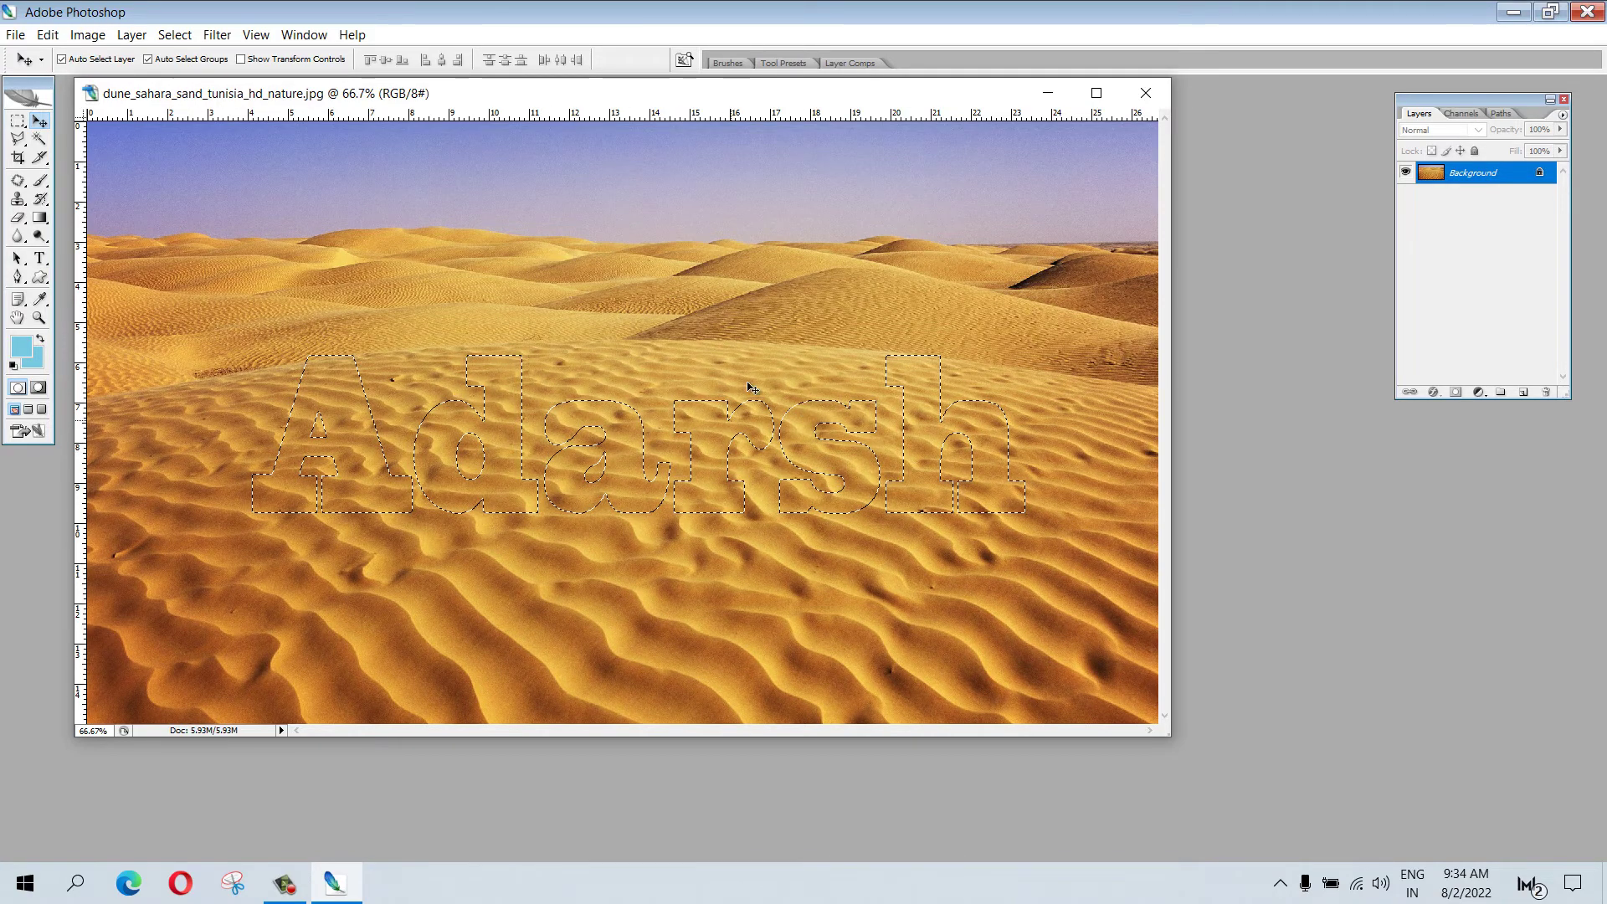
Open '3d windows wallpapers4' from the Wallpaper folder beside the desert photo
drag(418, 93, 1049, 173)
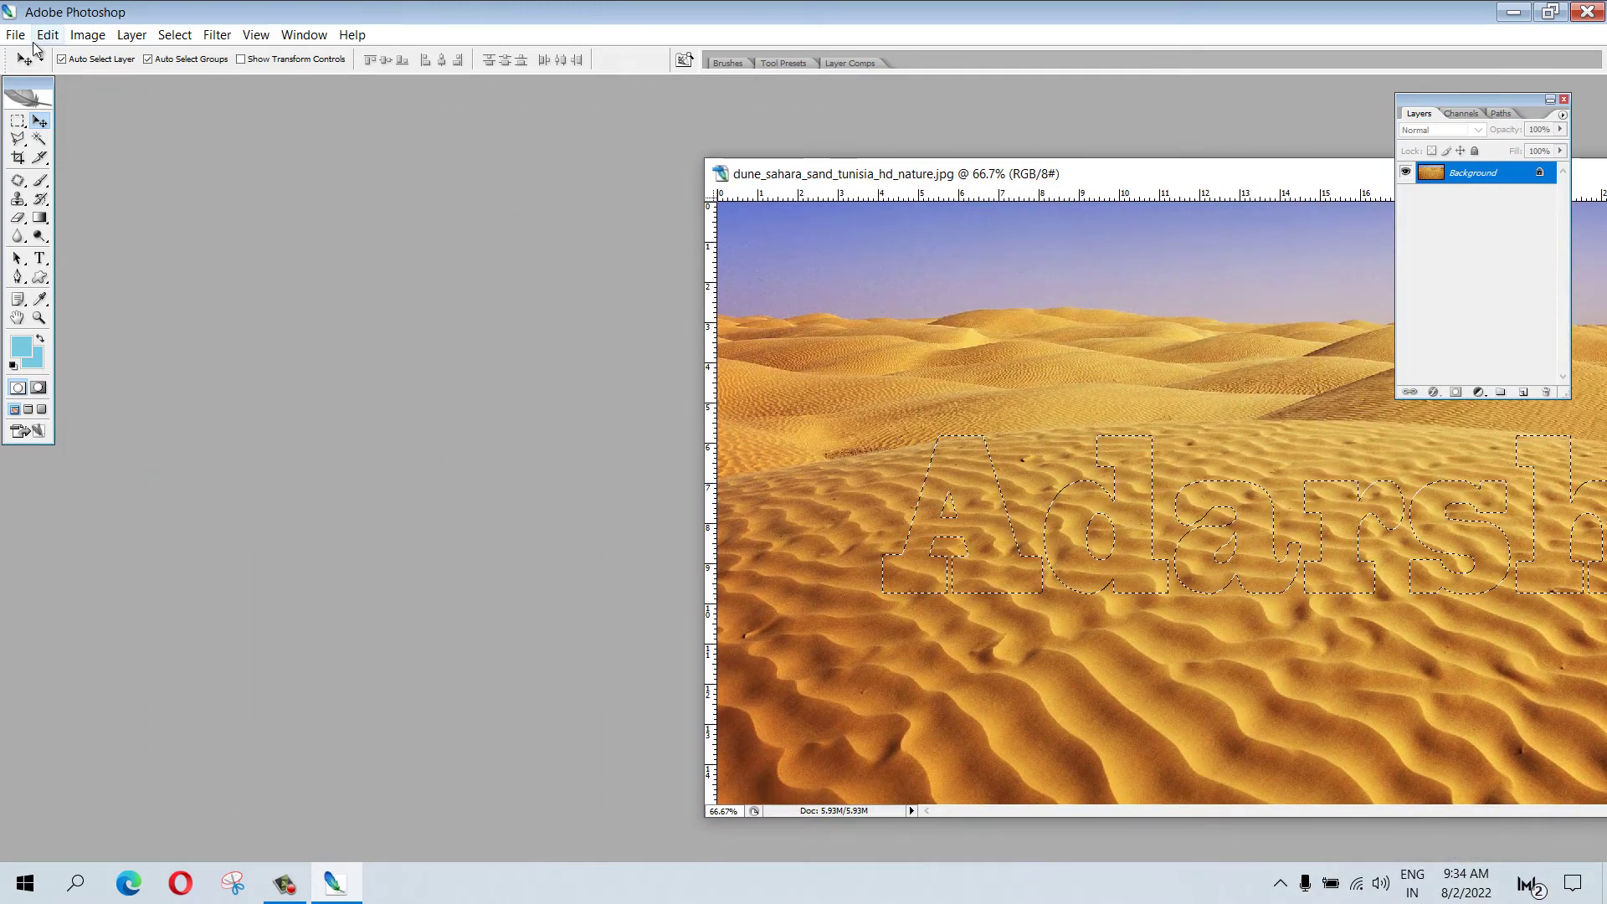
click(17, 34)
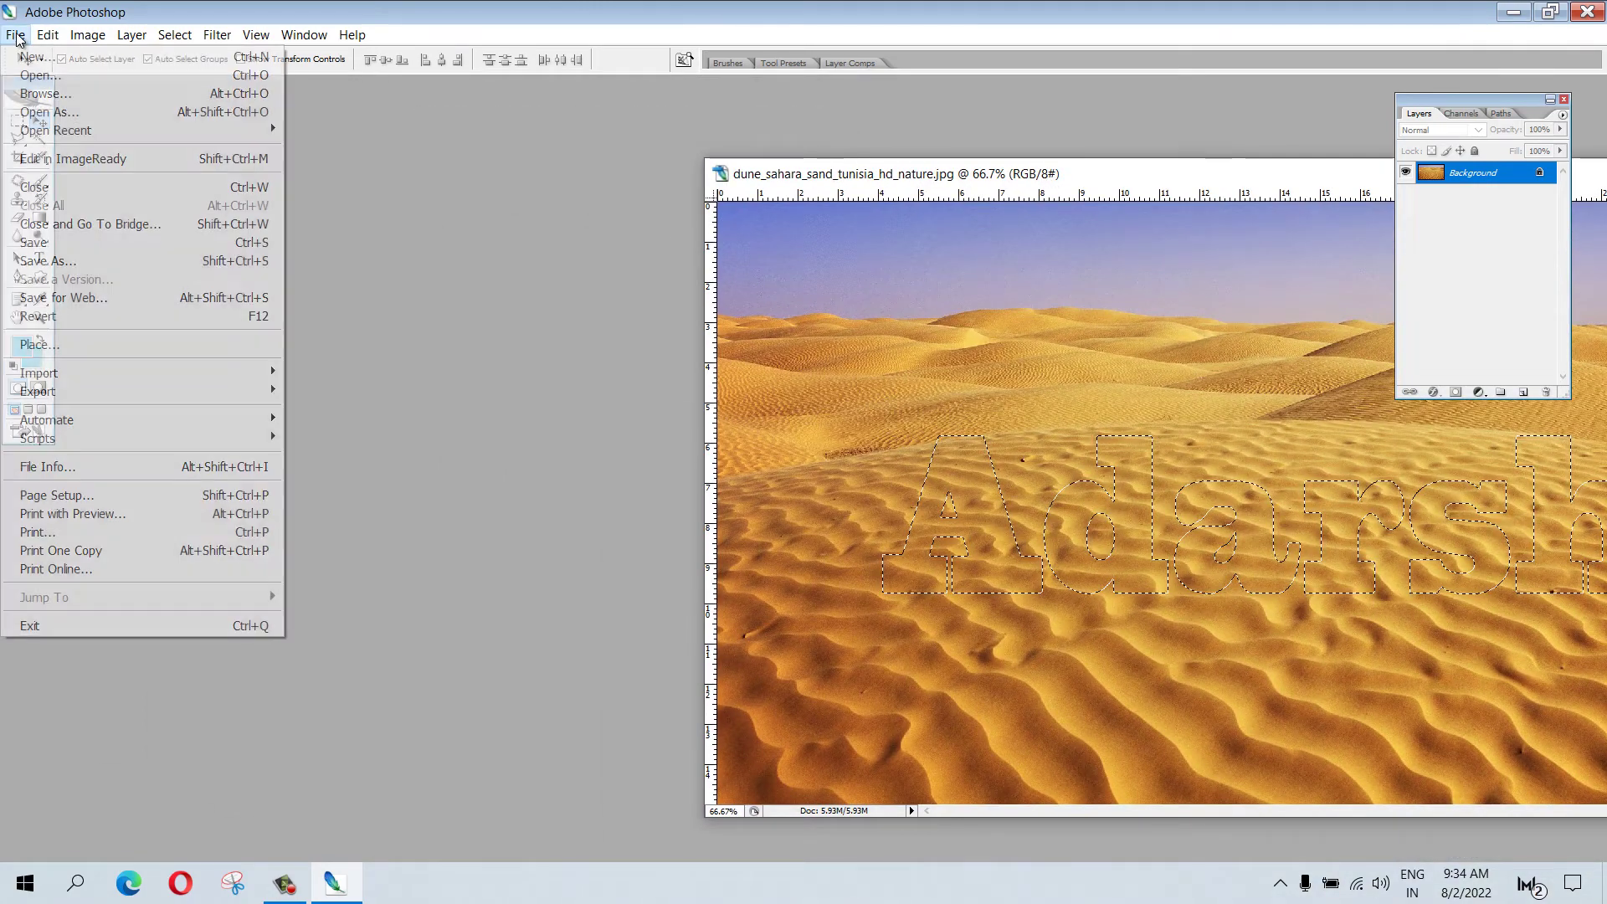
click(40, 74)
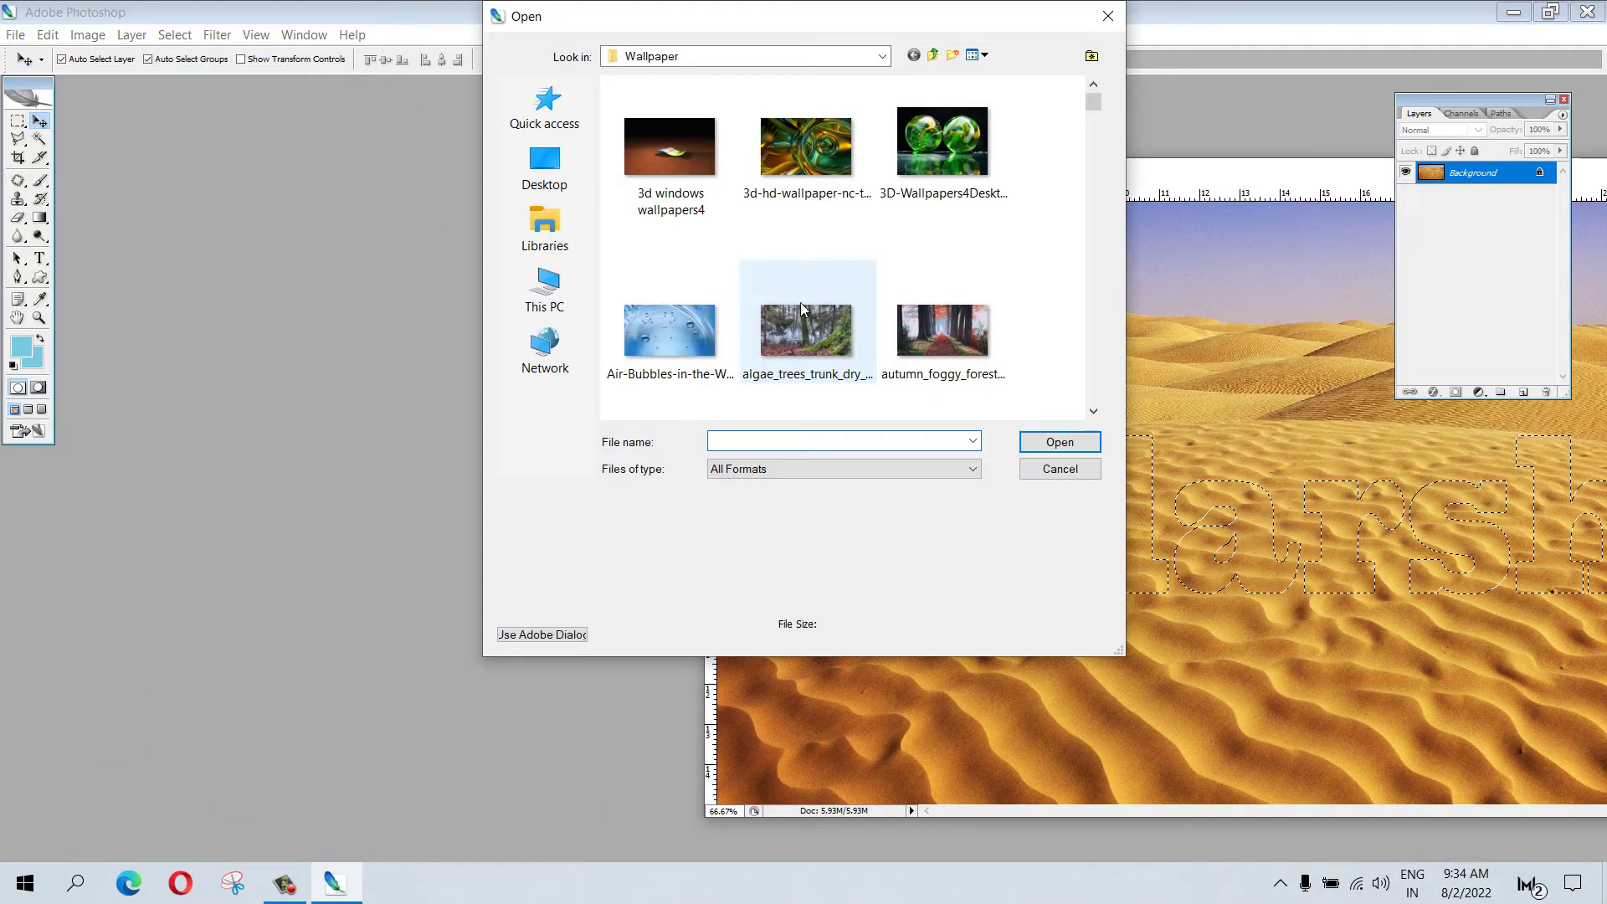
click(697, 159)
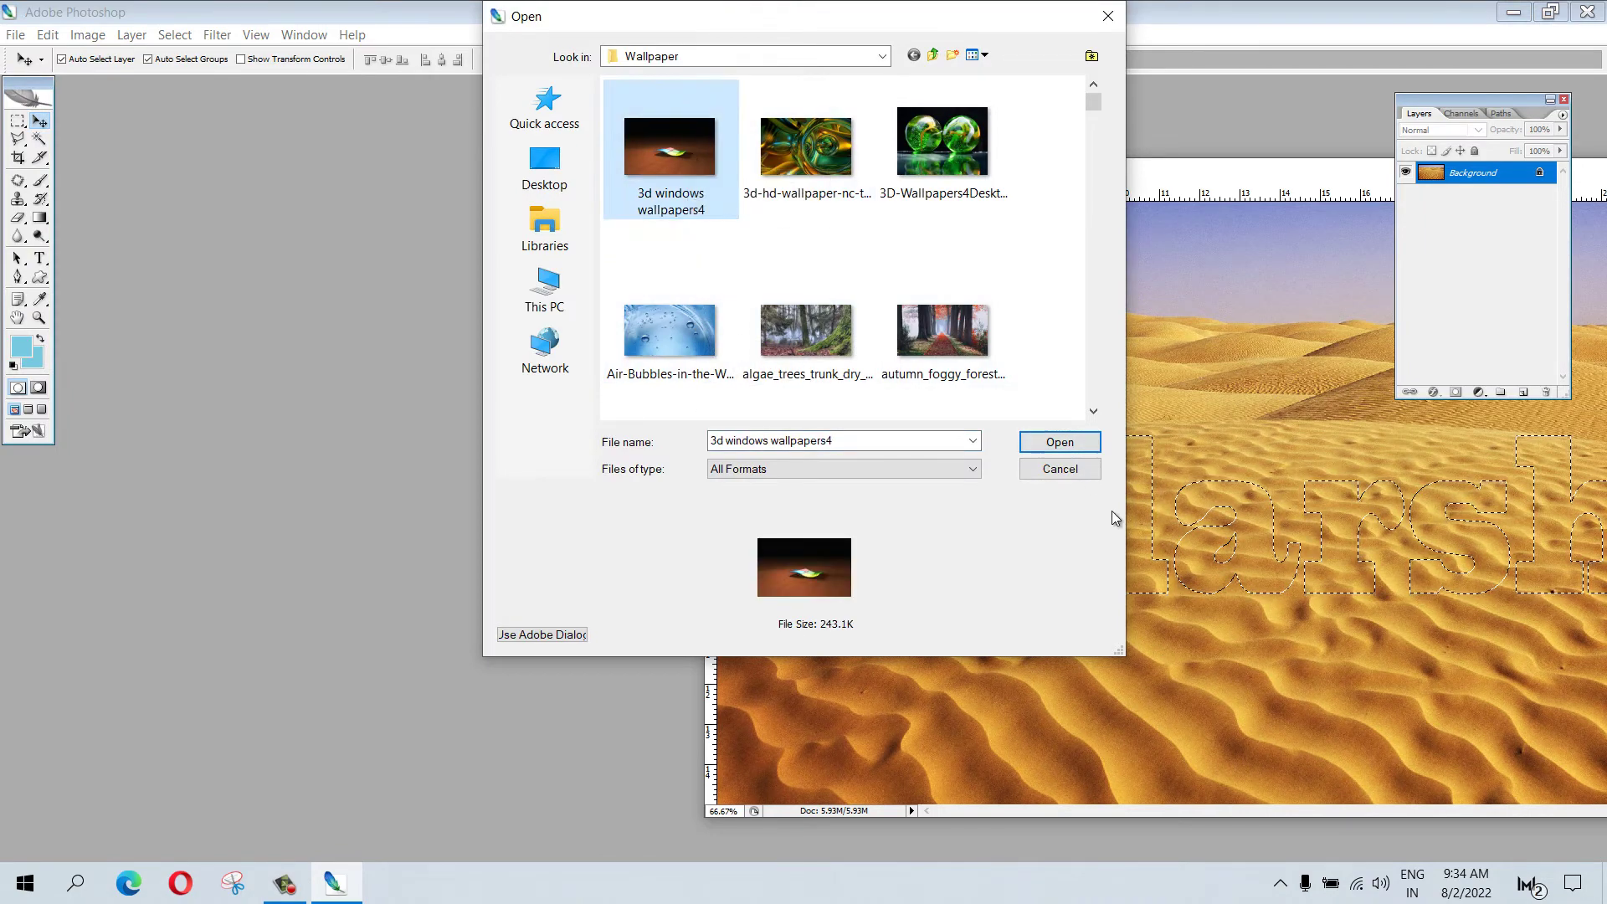
click(1050, 445)
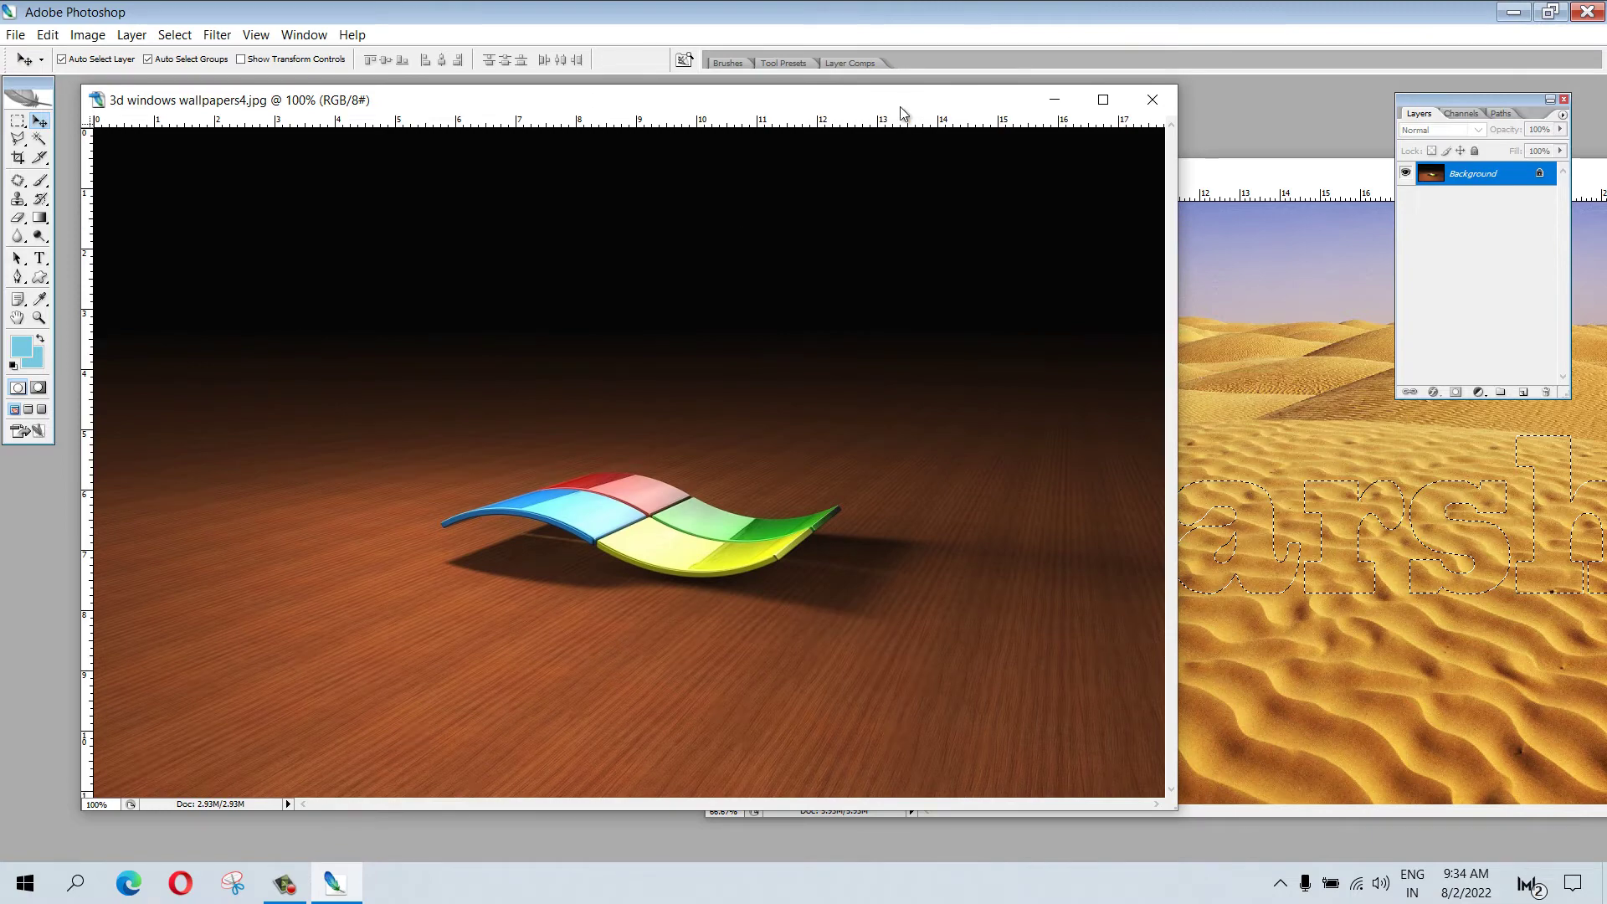
drag(901, 107, 574, 133)
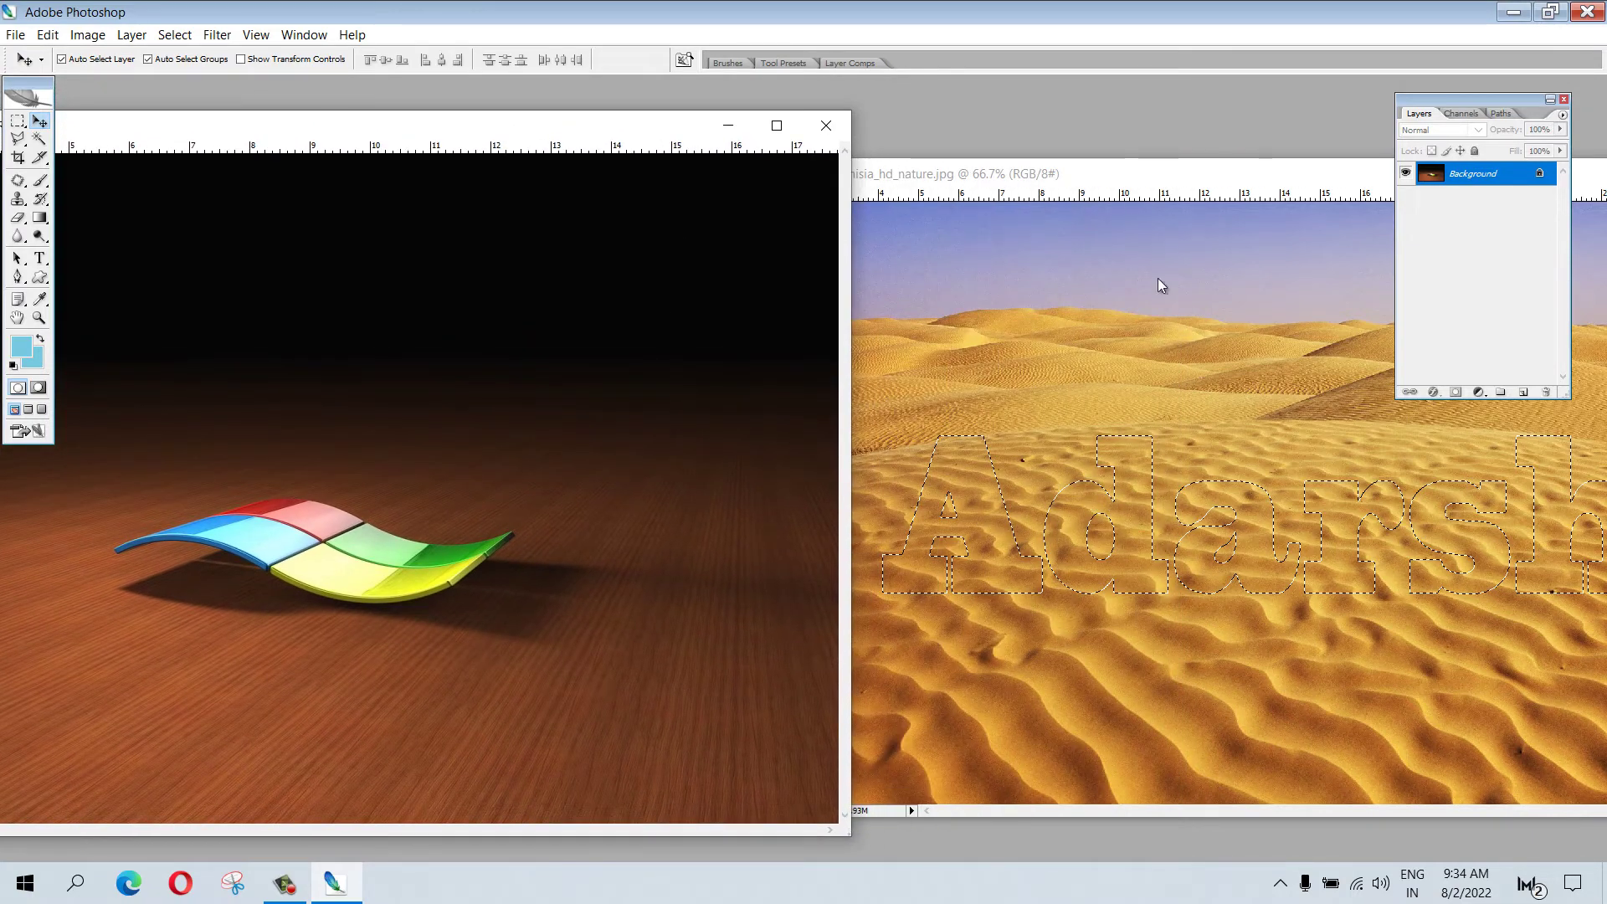
click(1113, 174)
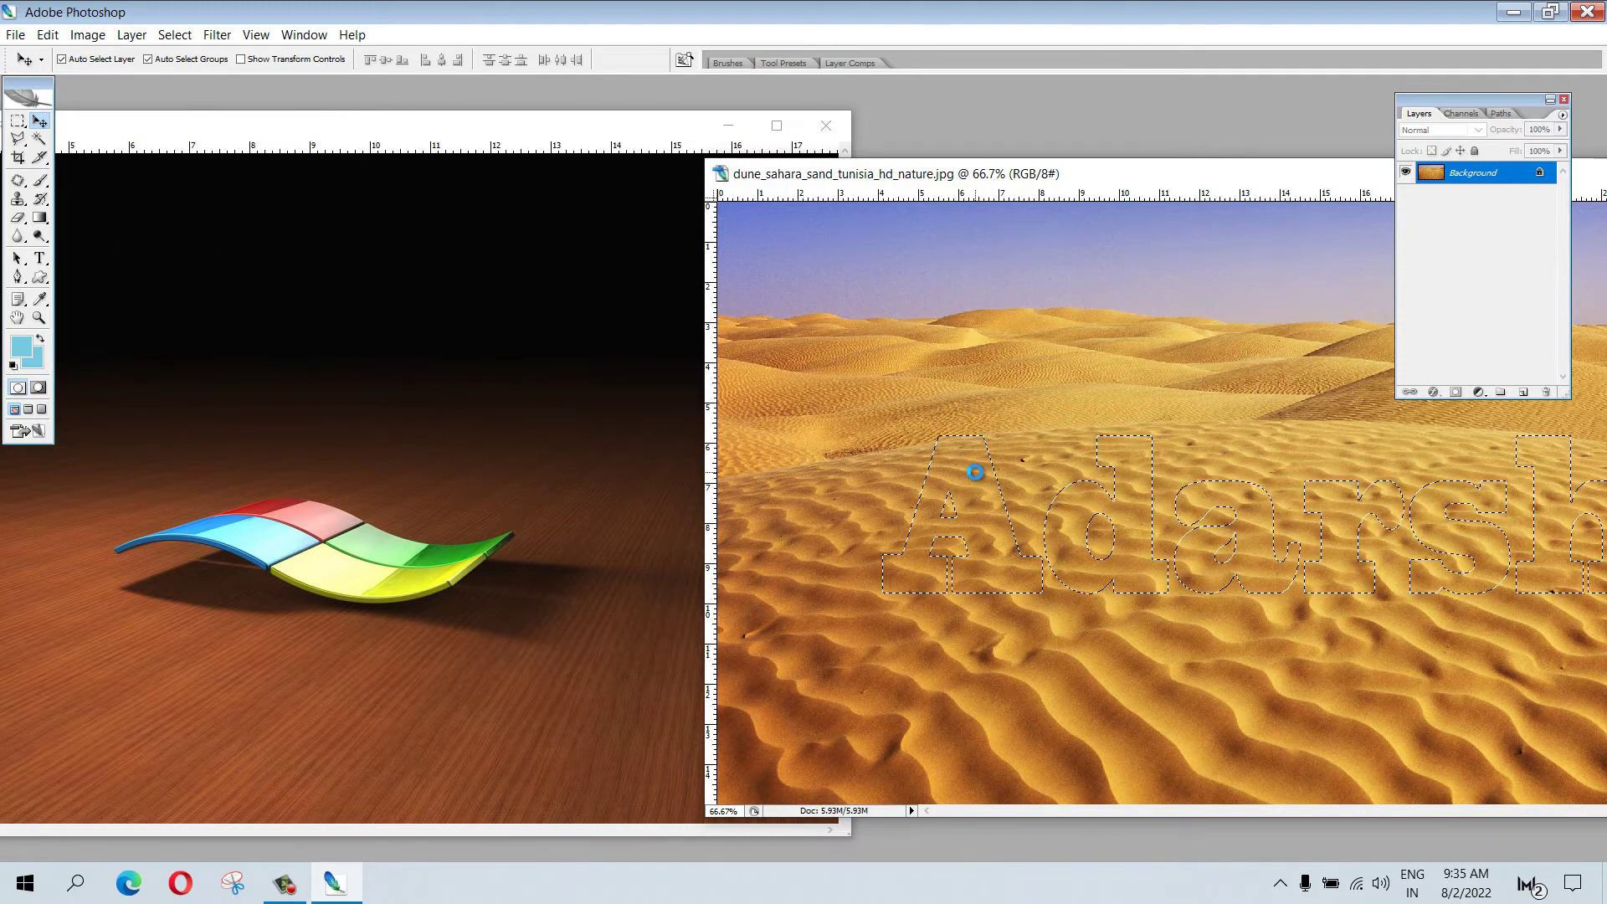
Drag the letter-shaped sand pixels into the maximized wood-floor wallpaper as Layer 1
drag(971, 476, 535, 388)
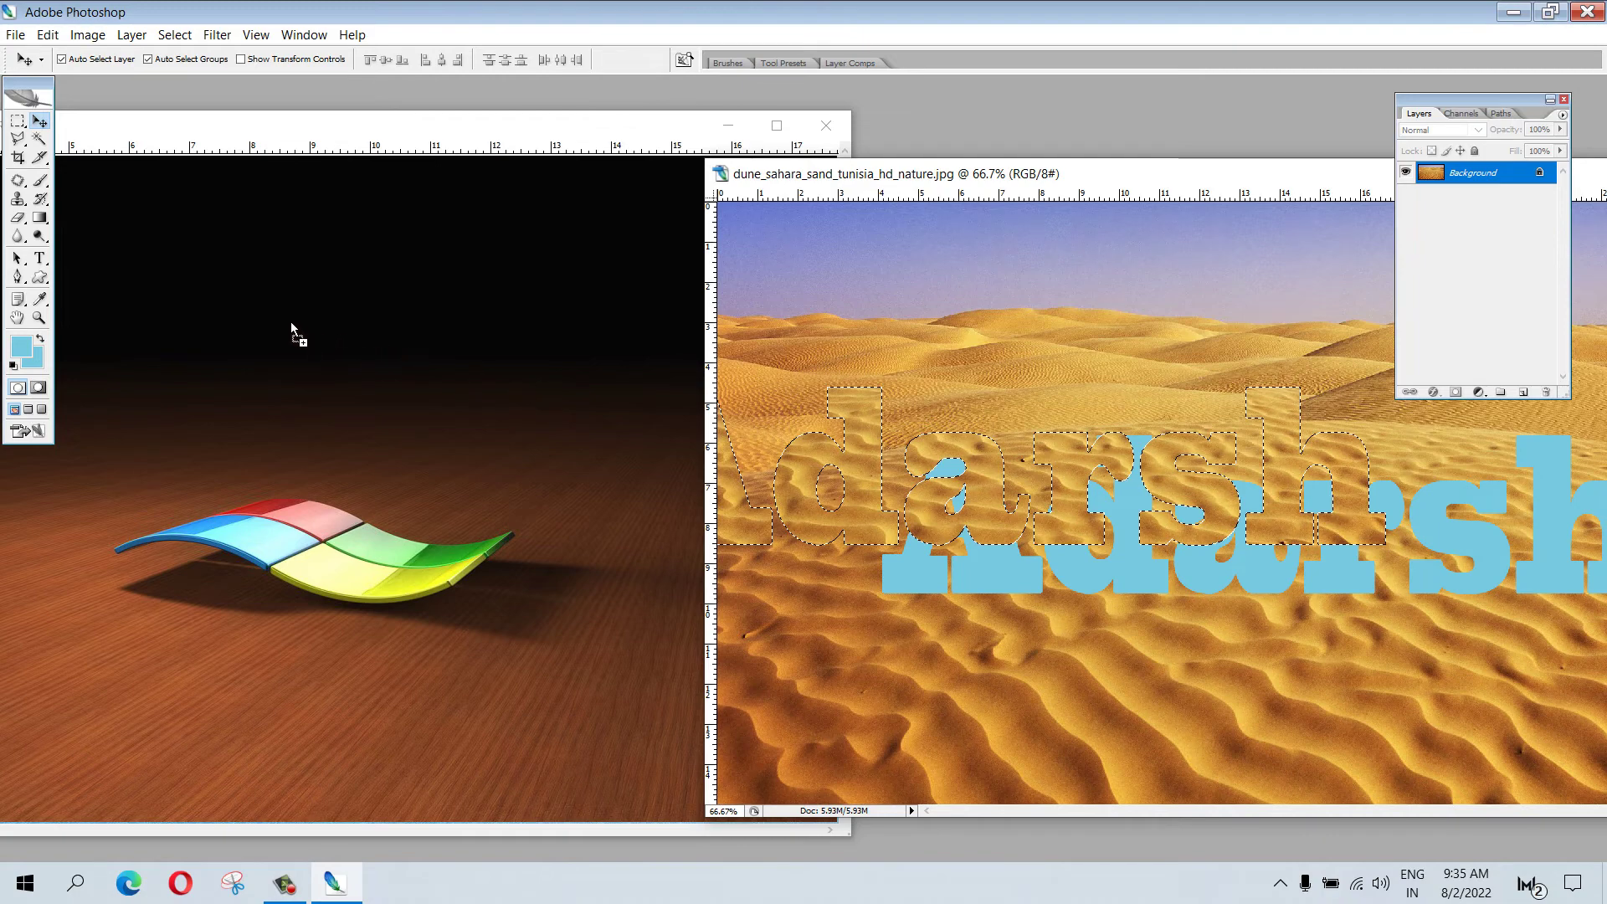
drag(238, 308, 227, 304)
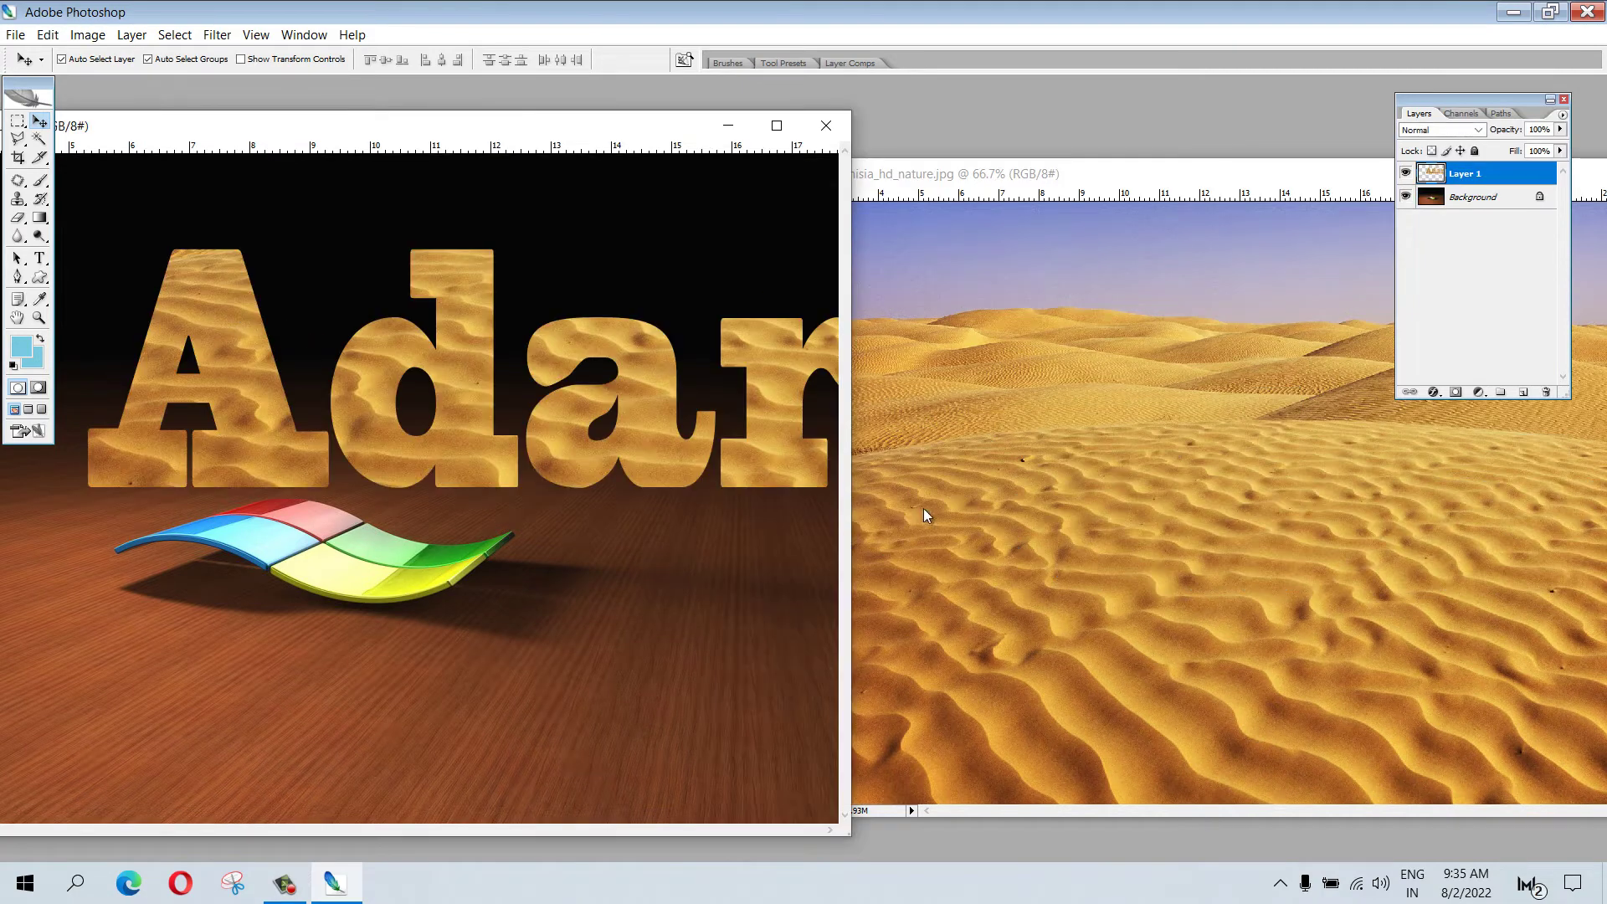
click(776, 125)
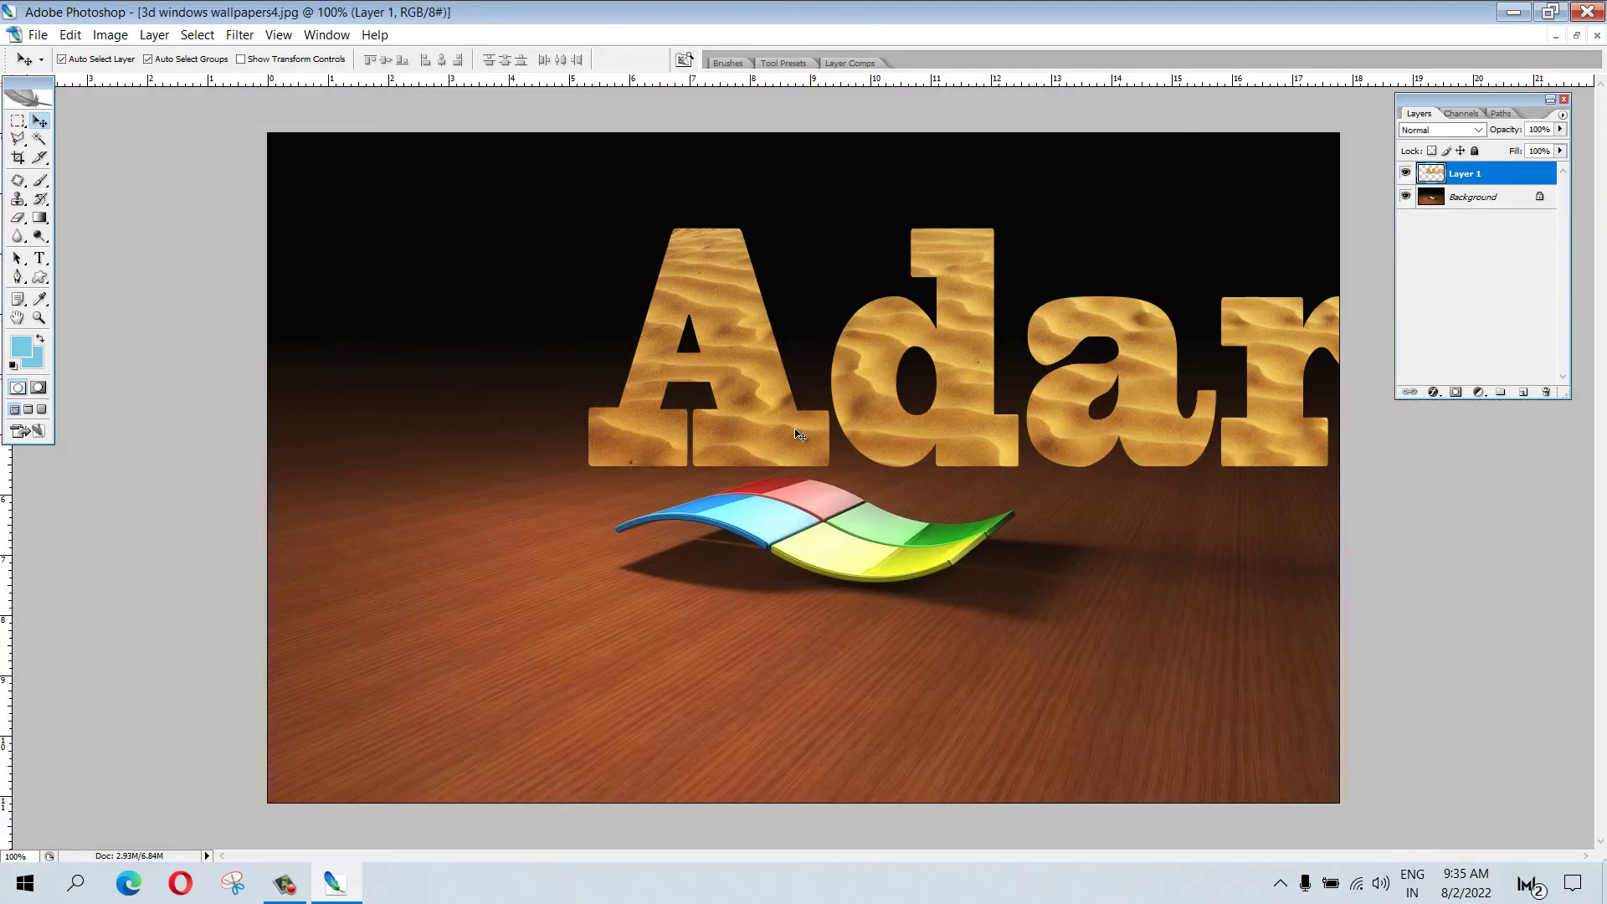
mouse_move(914, 388)
mouse_down()
mouse_move(570, 311)
mouse_move(662, 387)
mouse_up()
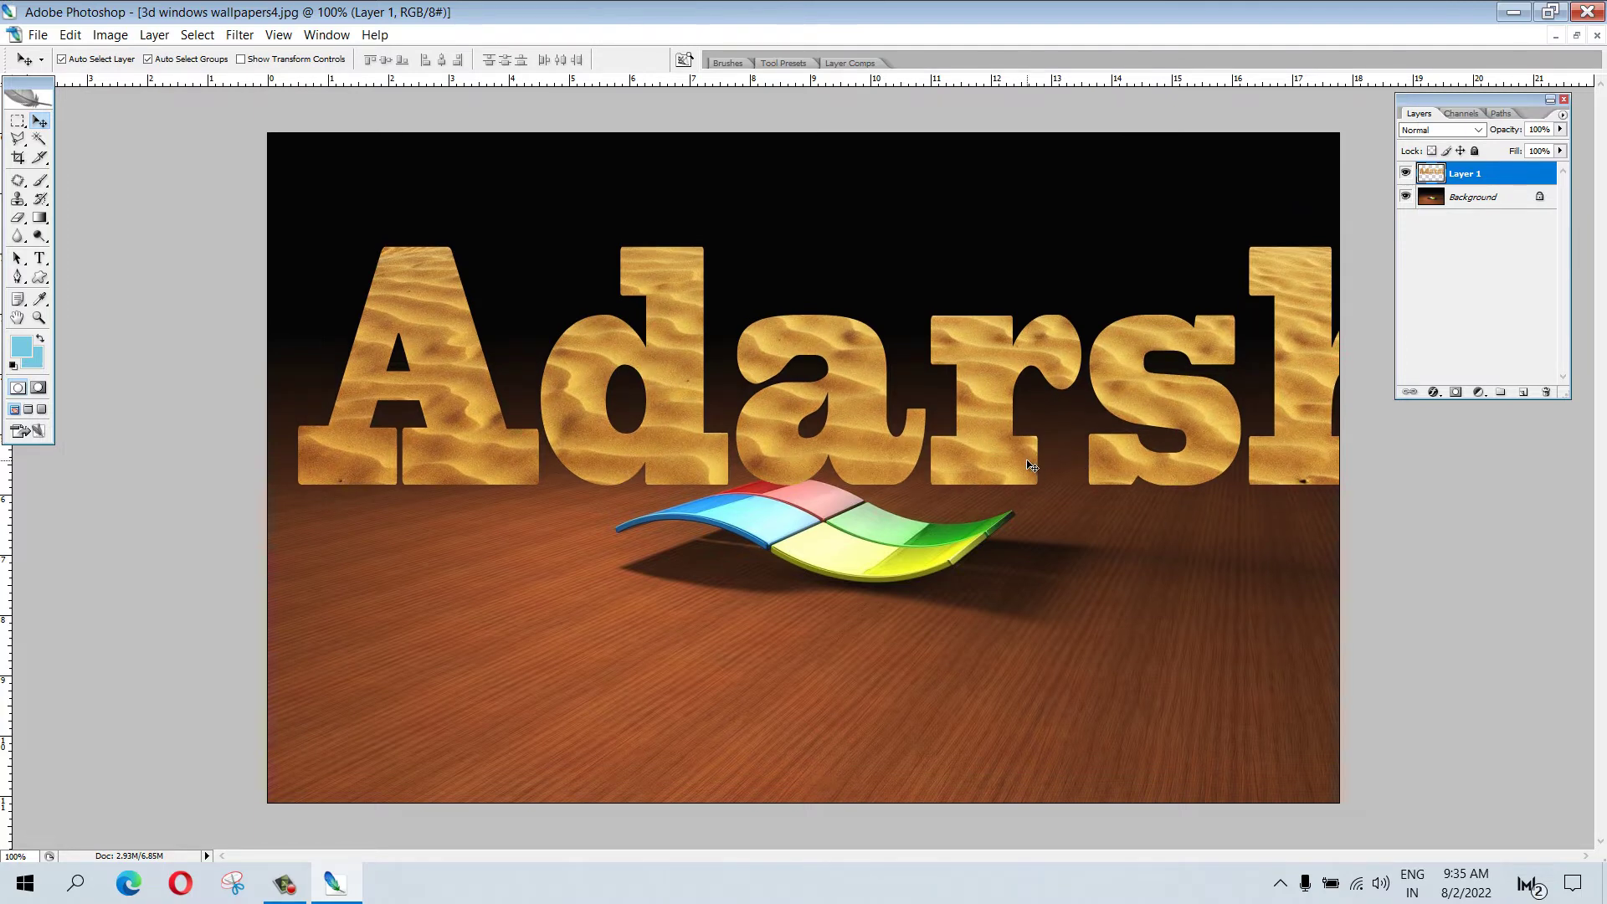
Scale the sand lettering to about two-thirds size and place it across the top
key(ctrl+t)
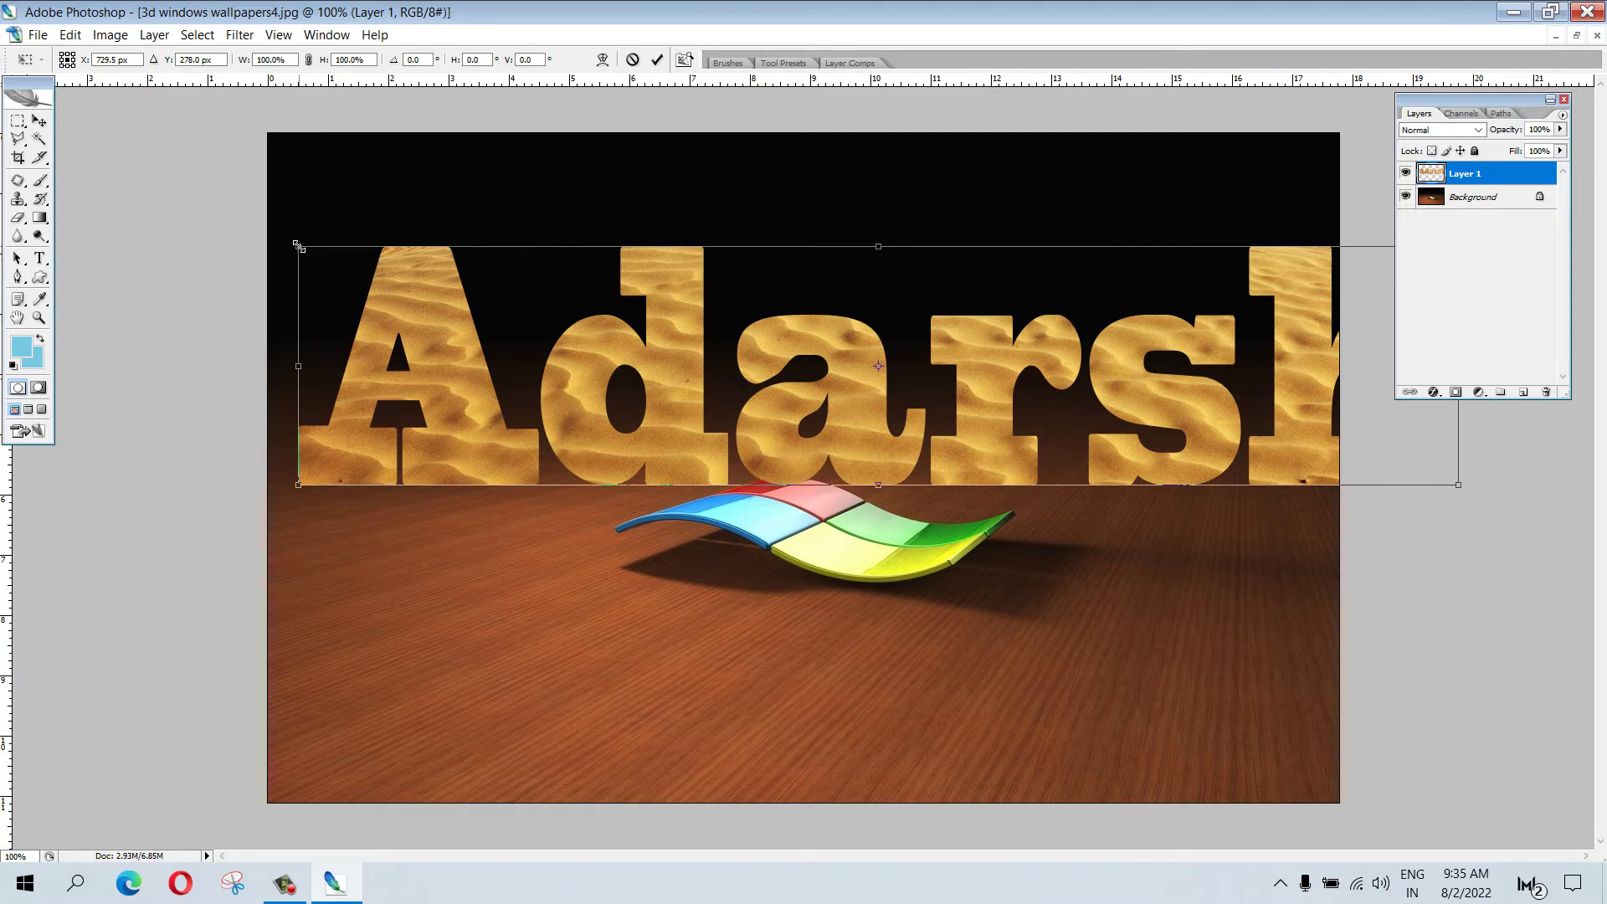
drag(297, 245, 658, 327)
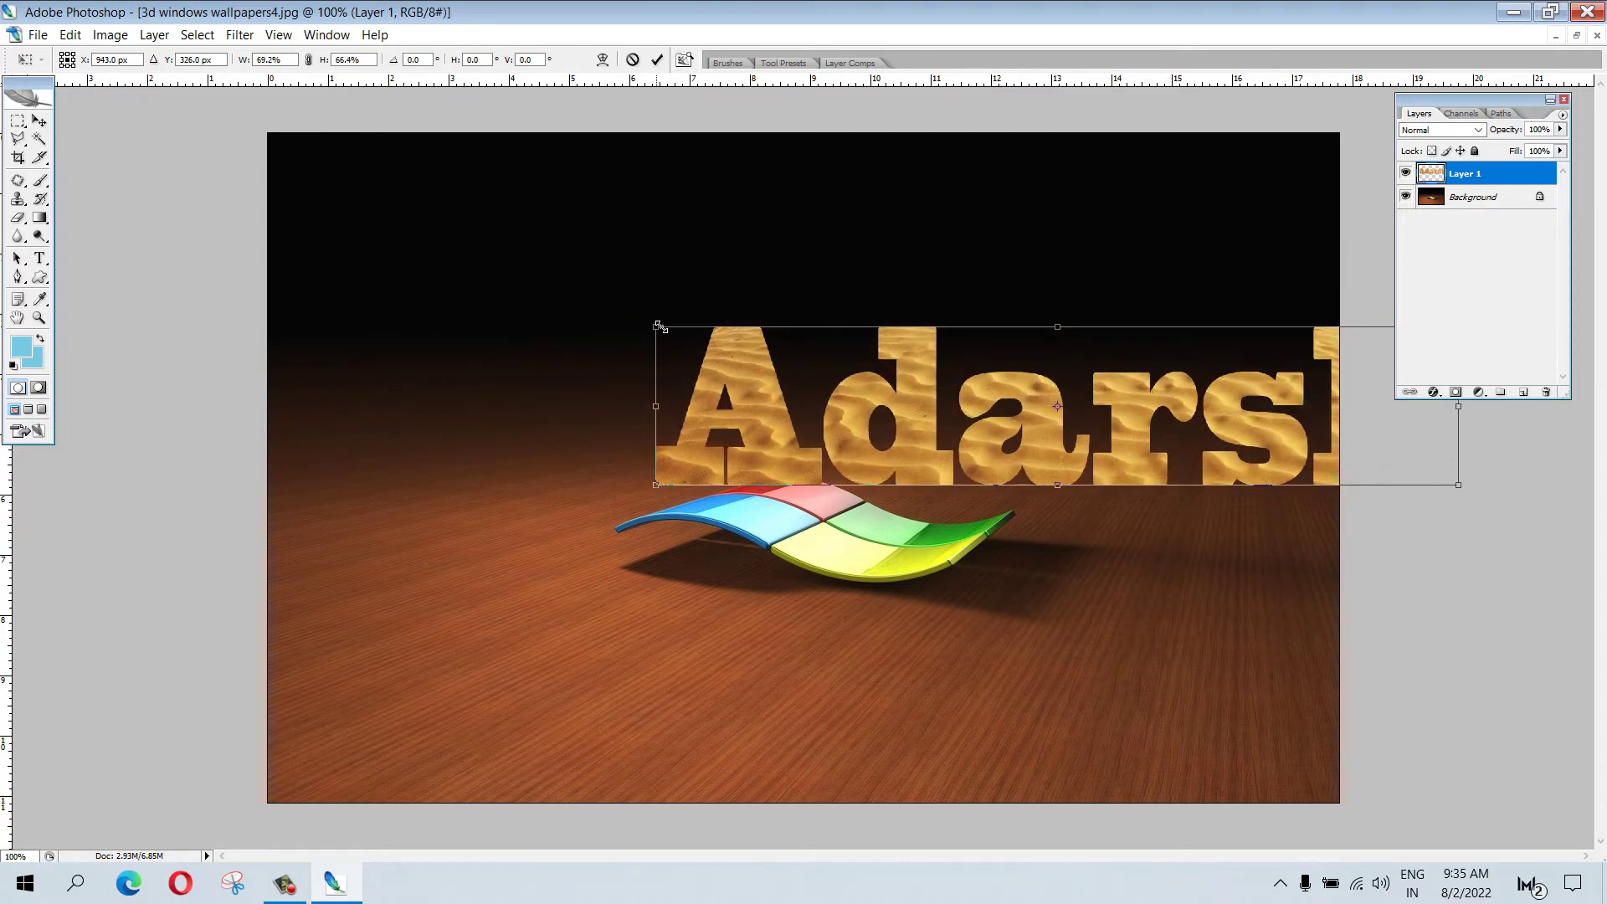
mouse_move(1145, 437)
mouse_down()
mouse_move(871, 264)
mouse_move(913, 287)
mouse_up()
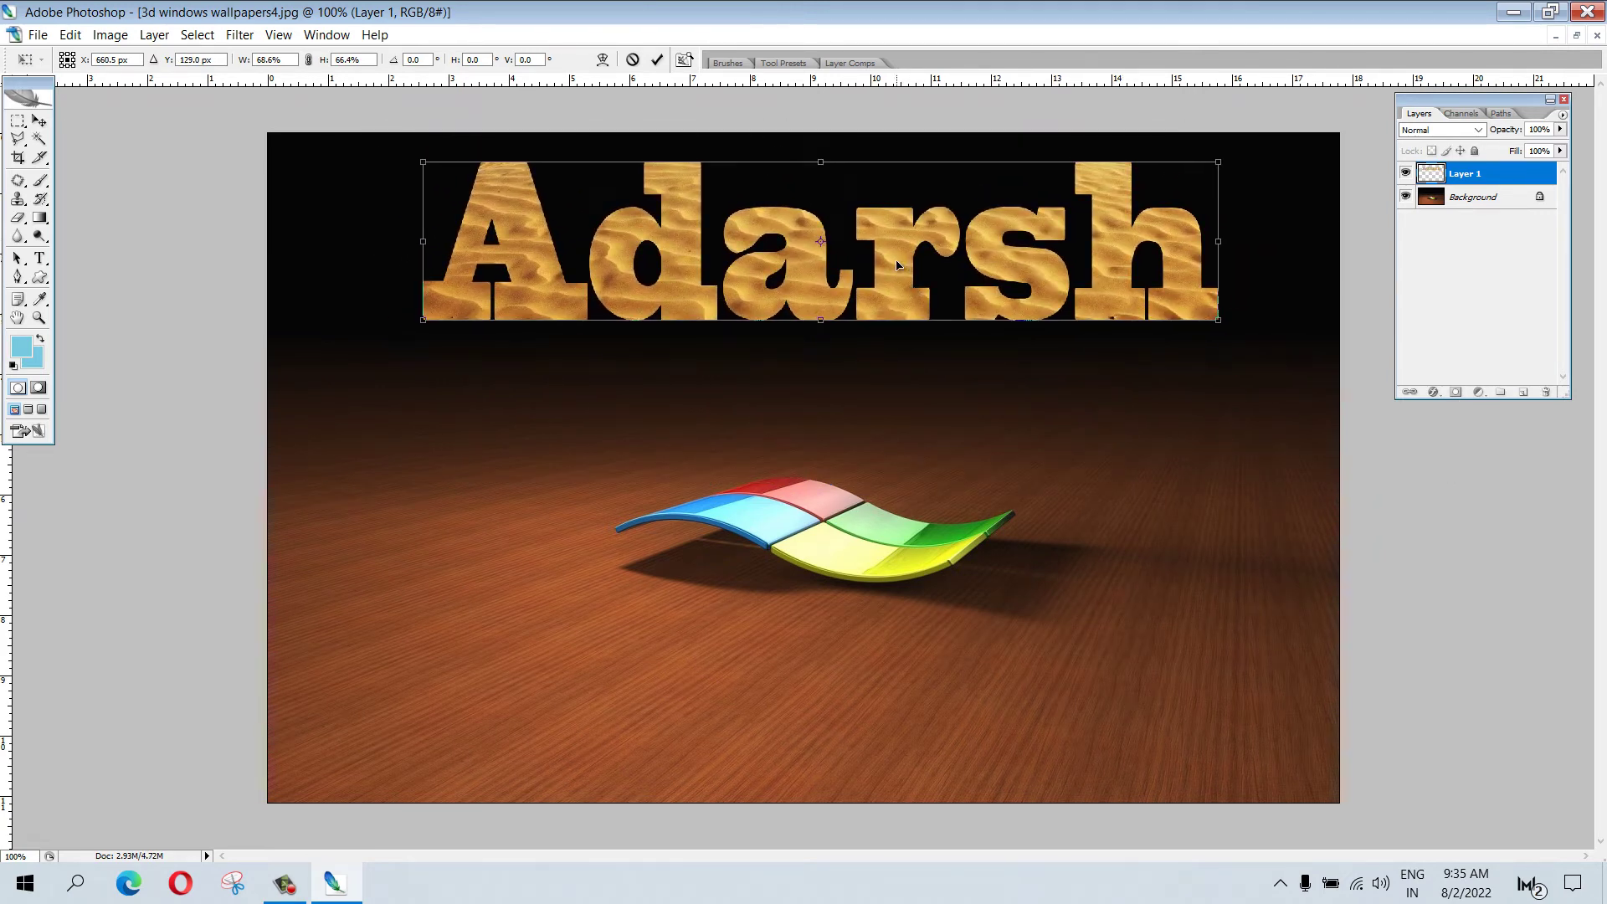
key(Return)
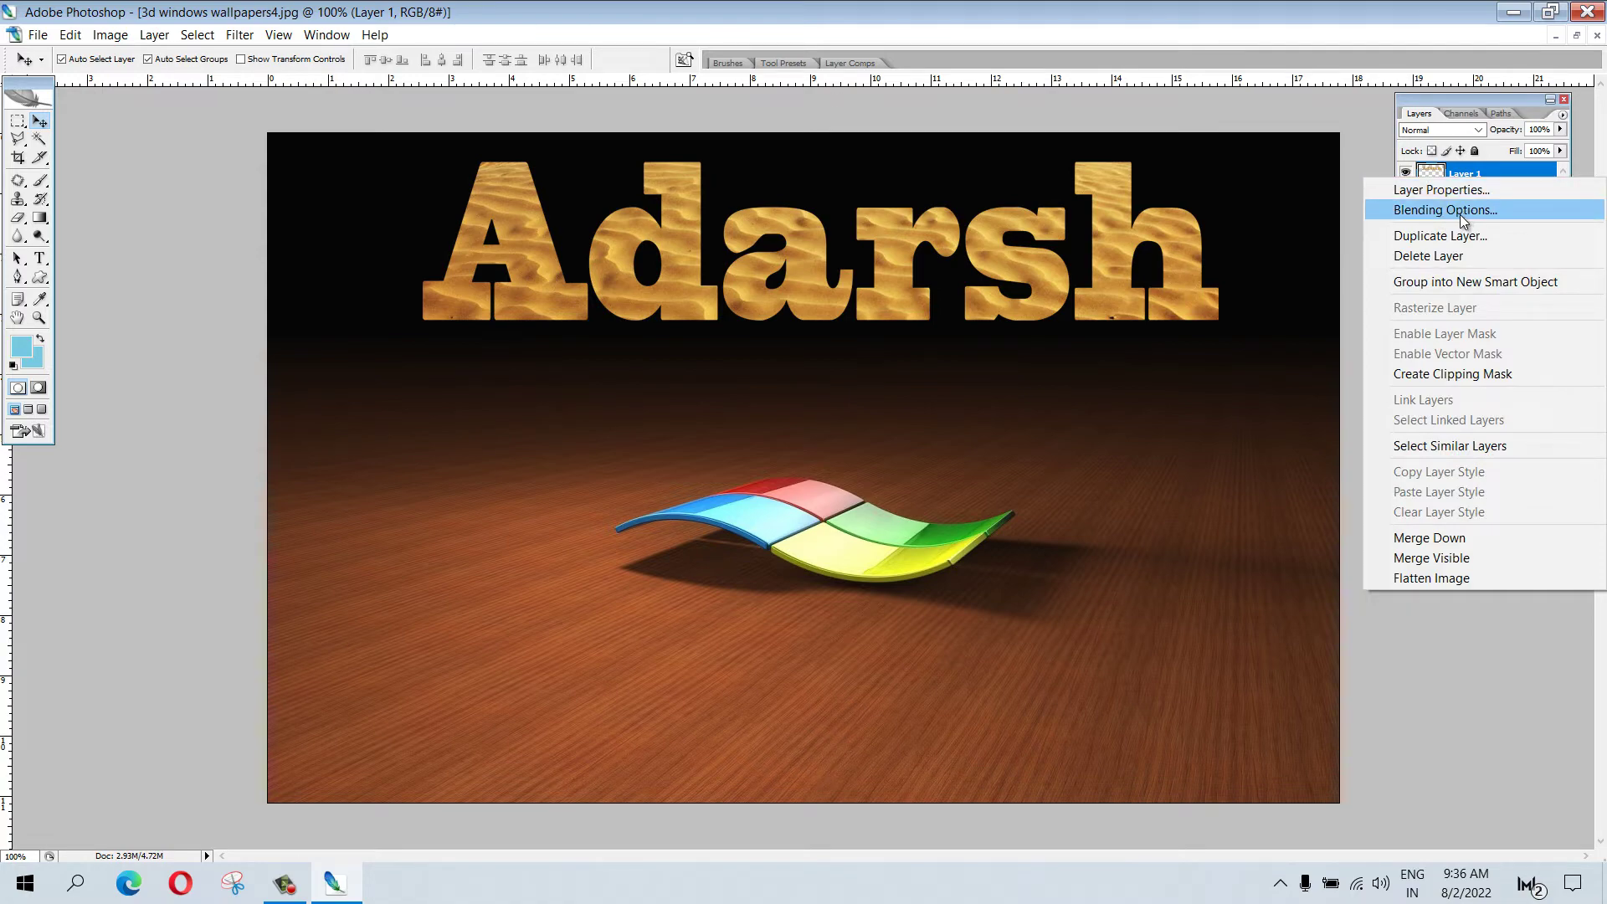
Move the sand lettering below the Windows logo and open Layer 1's Blending Options
click(1460, 212)
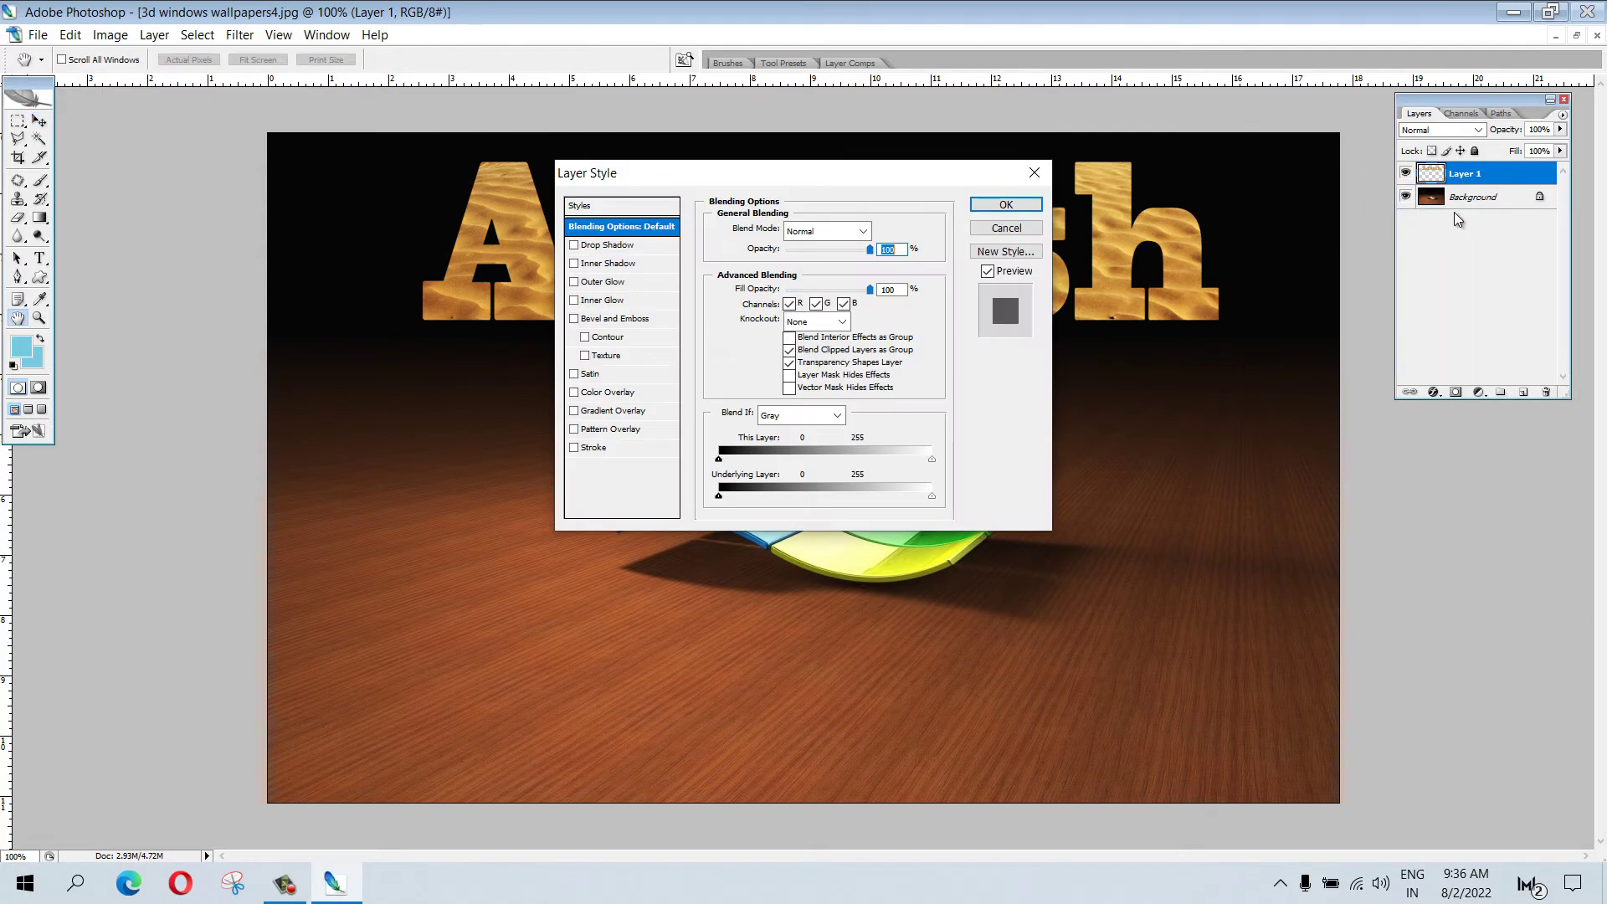
mouse_move(764, 174)
mouse_down()
mouse_move(942, 174)
mouse_move(907, 189)
mouse_up()
click(1185, 188)
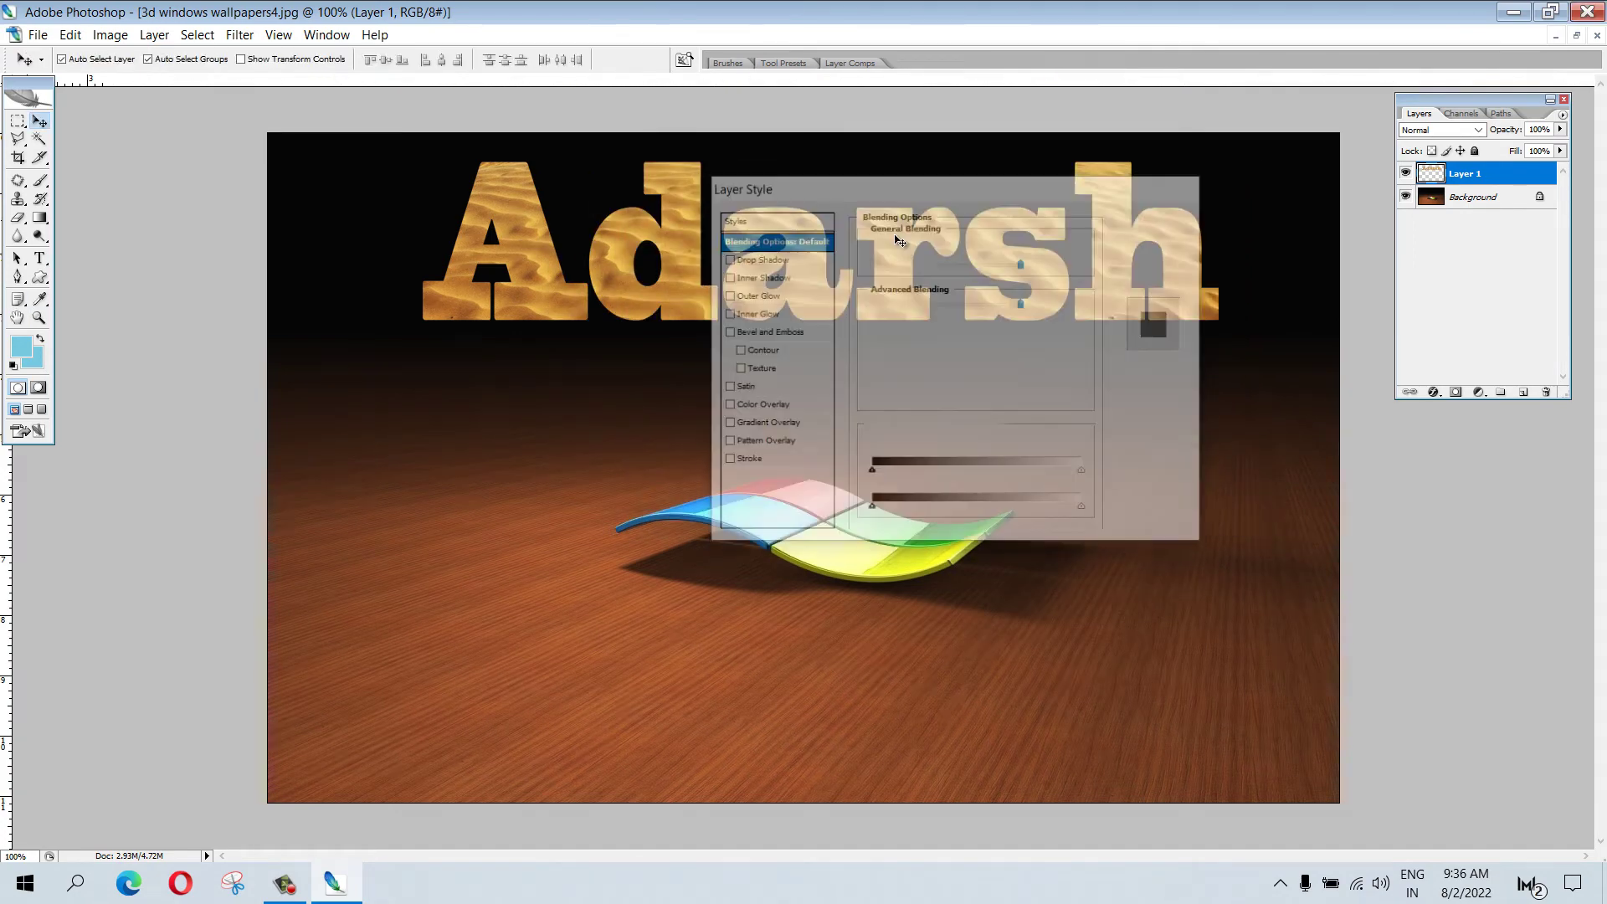
drag(800, 251, 763, 672)
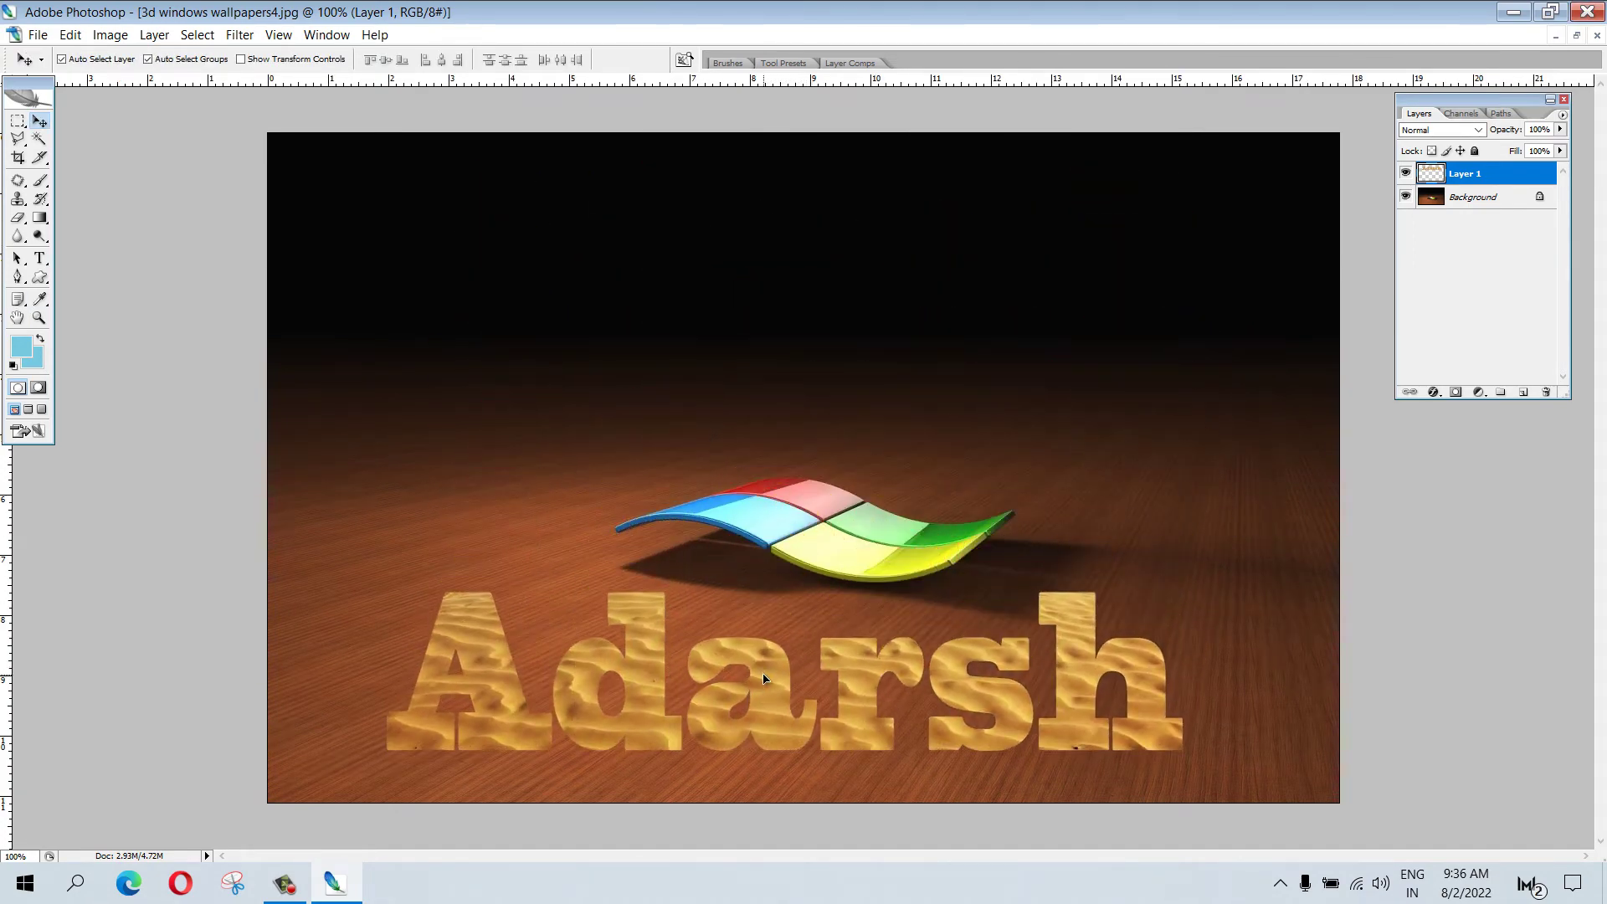
right_click(1478, 179)
click(1443, 209)
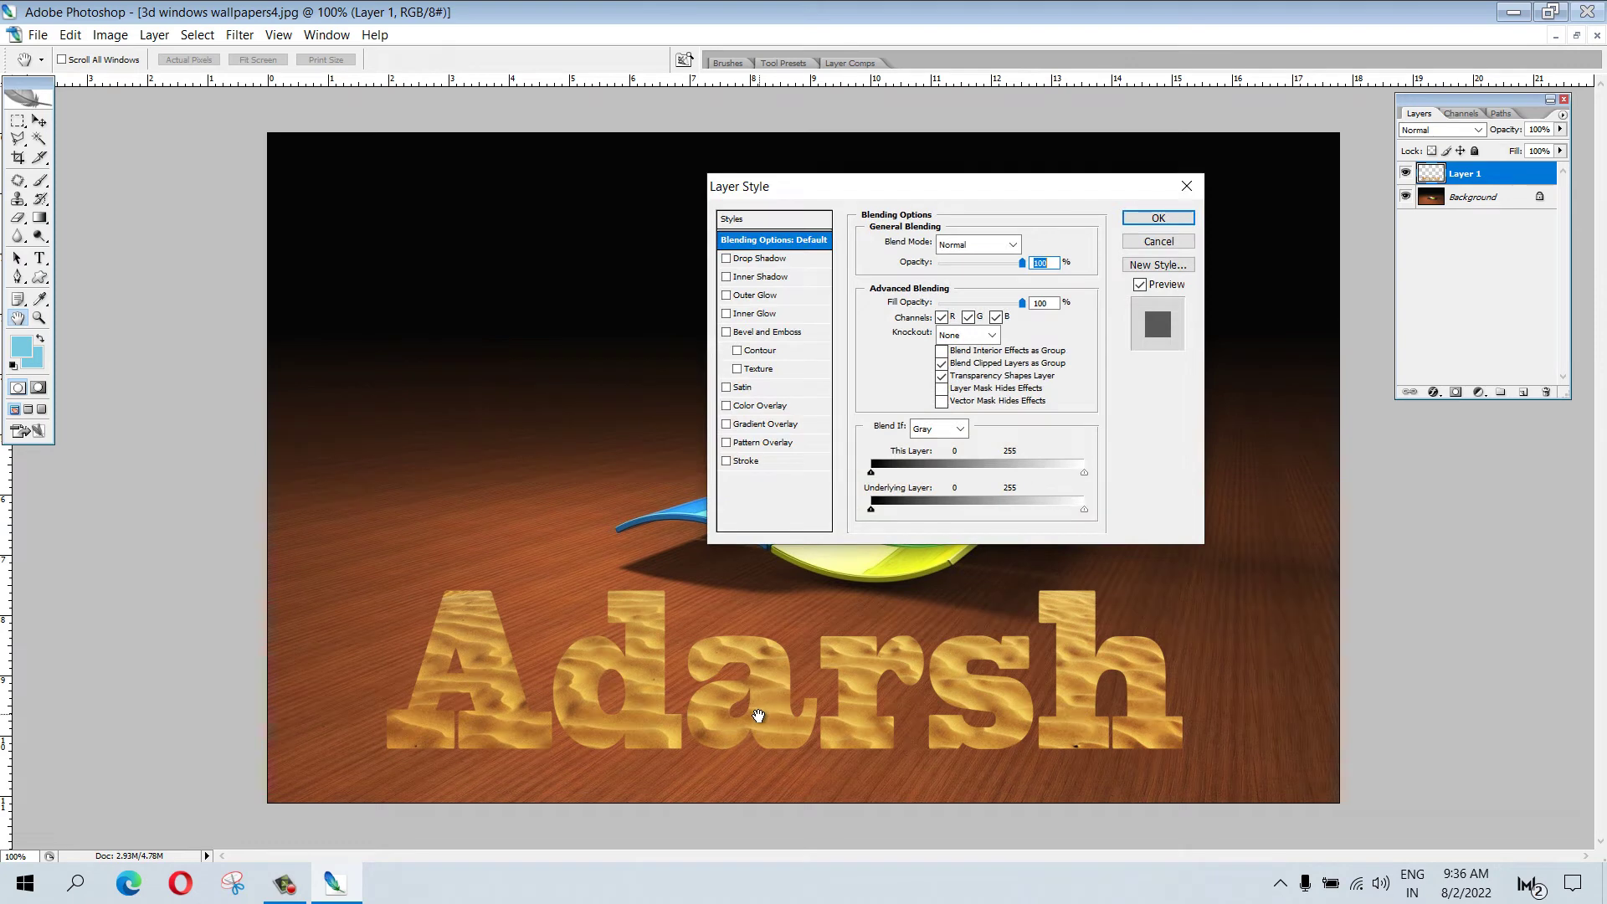
Add a drop shadow: 82% opacity, 21 px distance, 22% spread, 7 px size
click(726, 260)
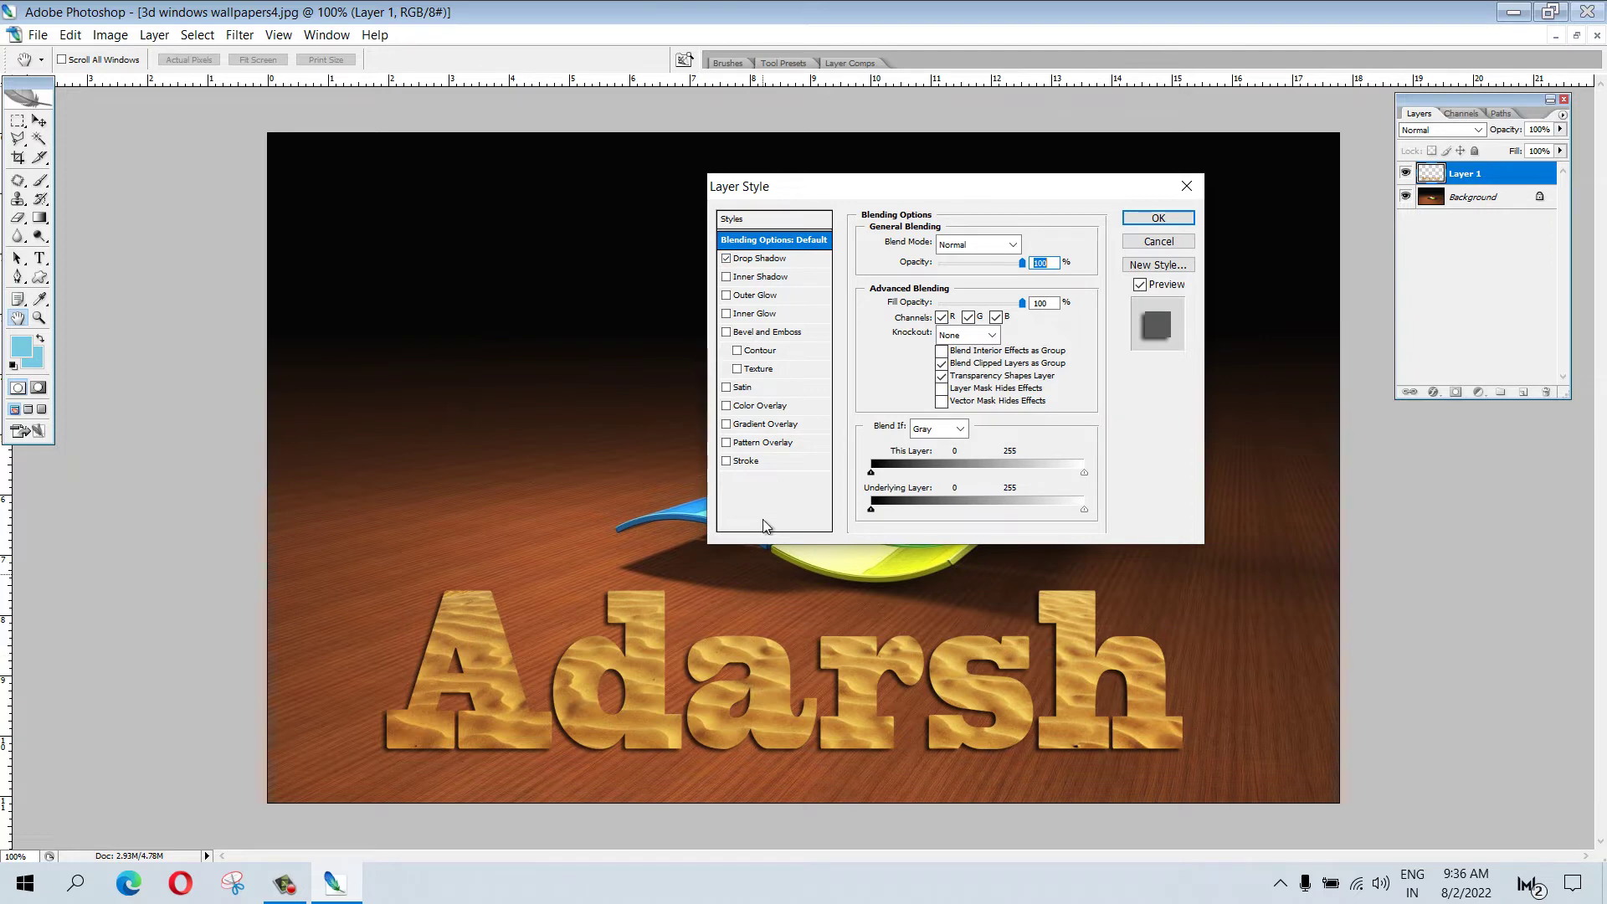
click(772, 259)
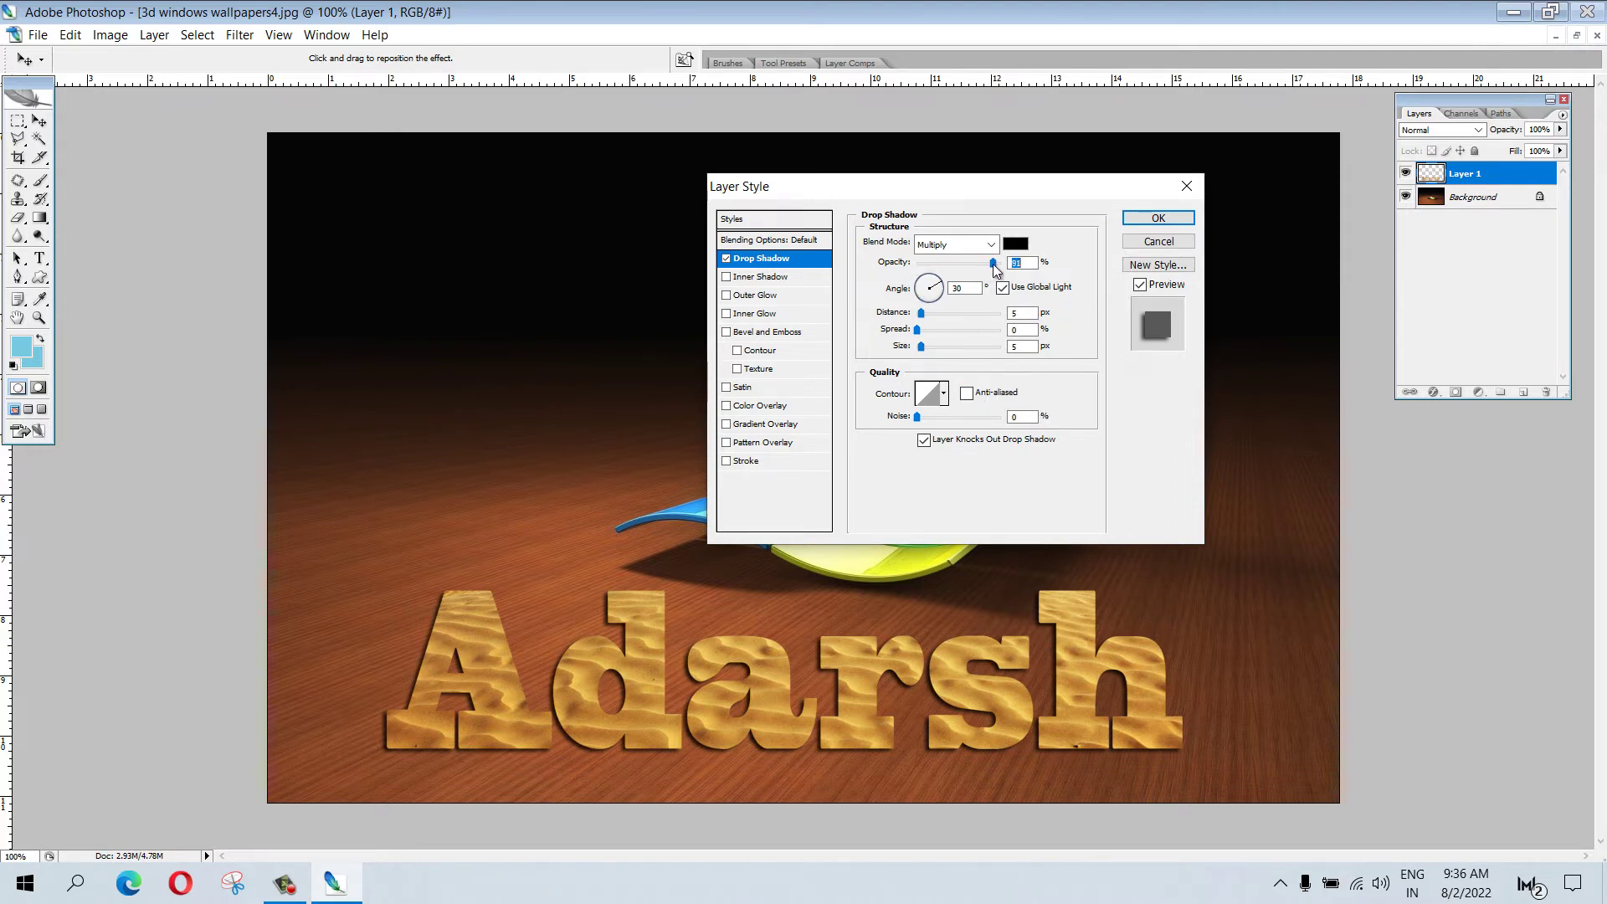
drag(980, 264, 958, 274)
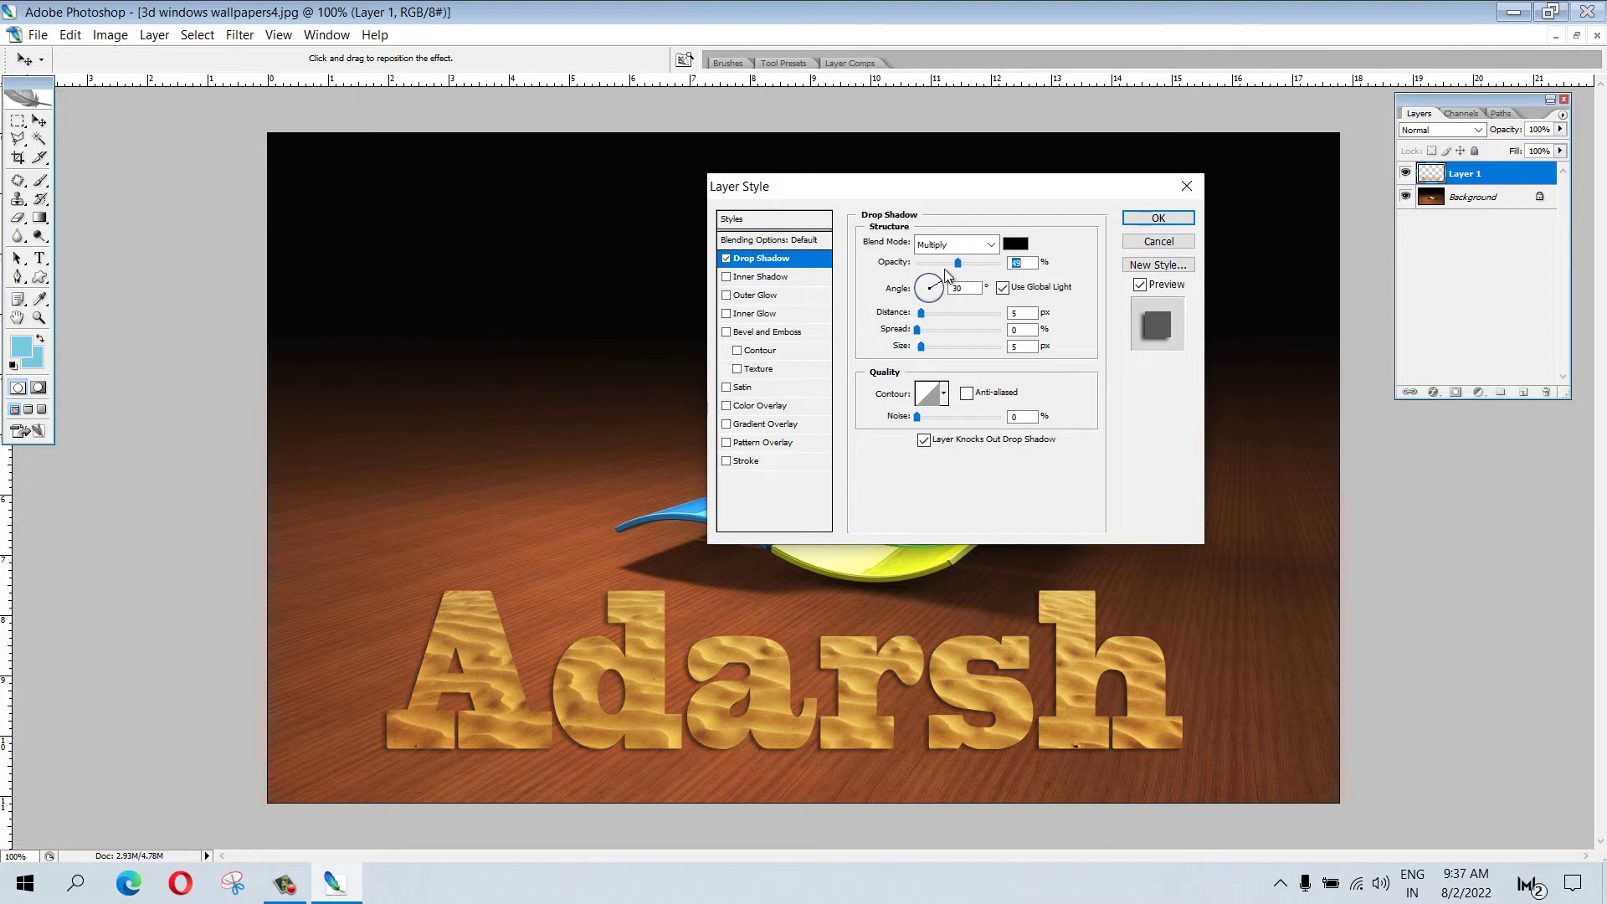
drag(958, 274, 990, 283)
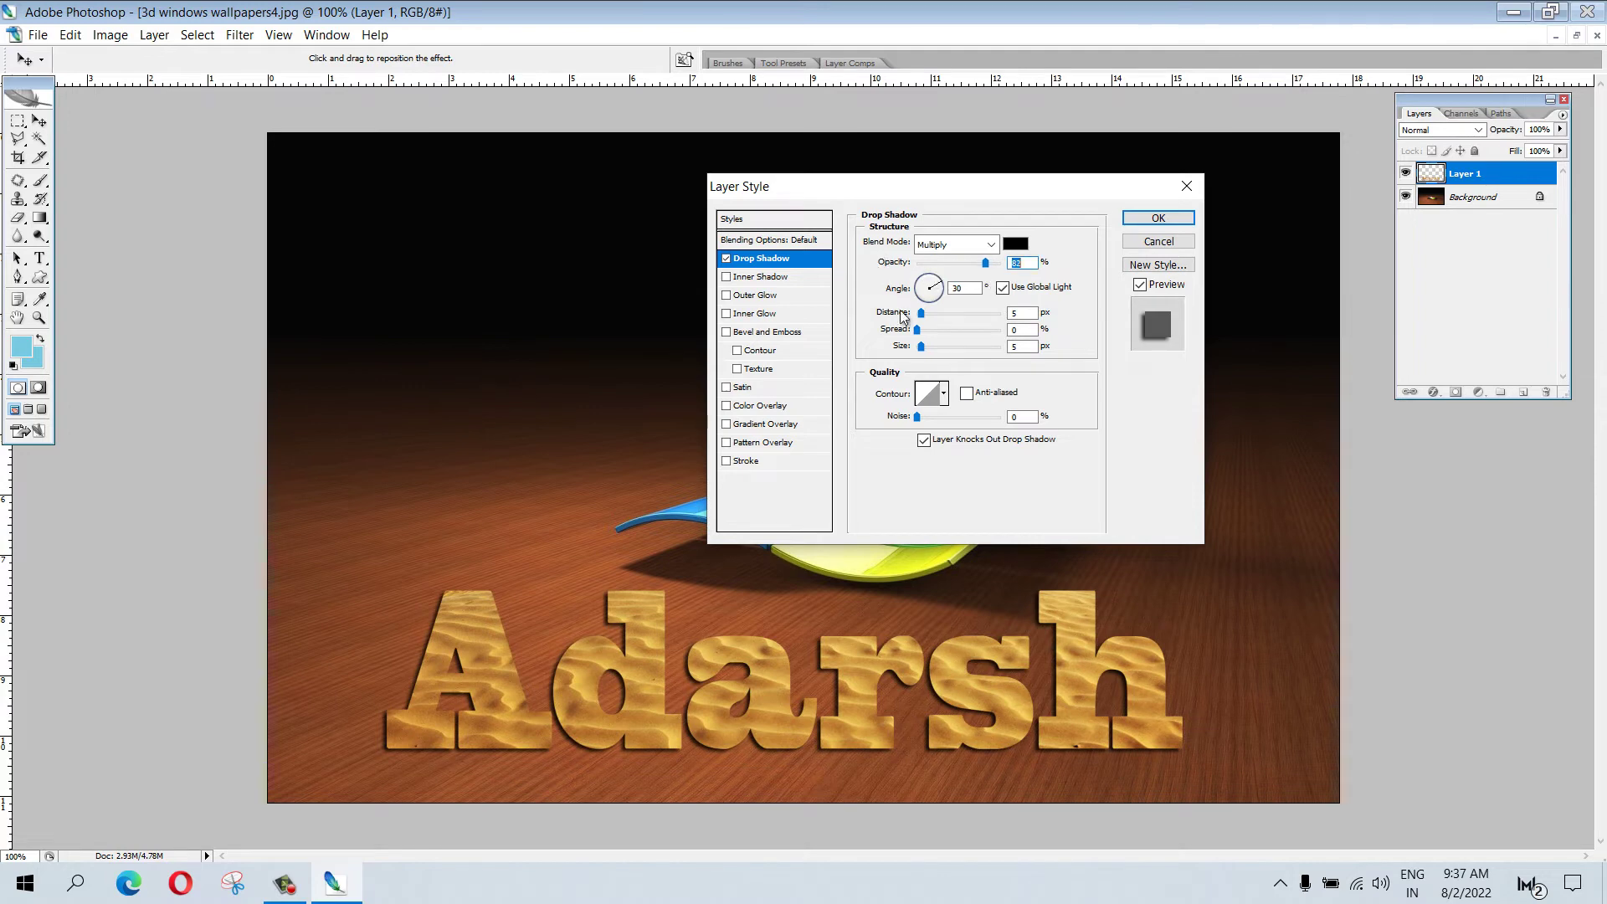
drag(921, 314, 938, 323)
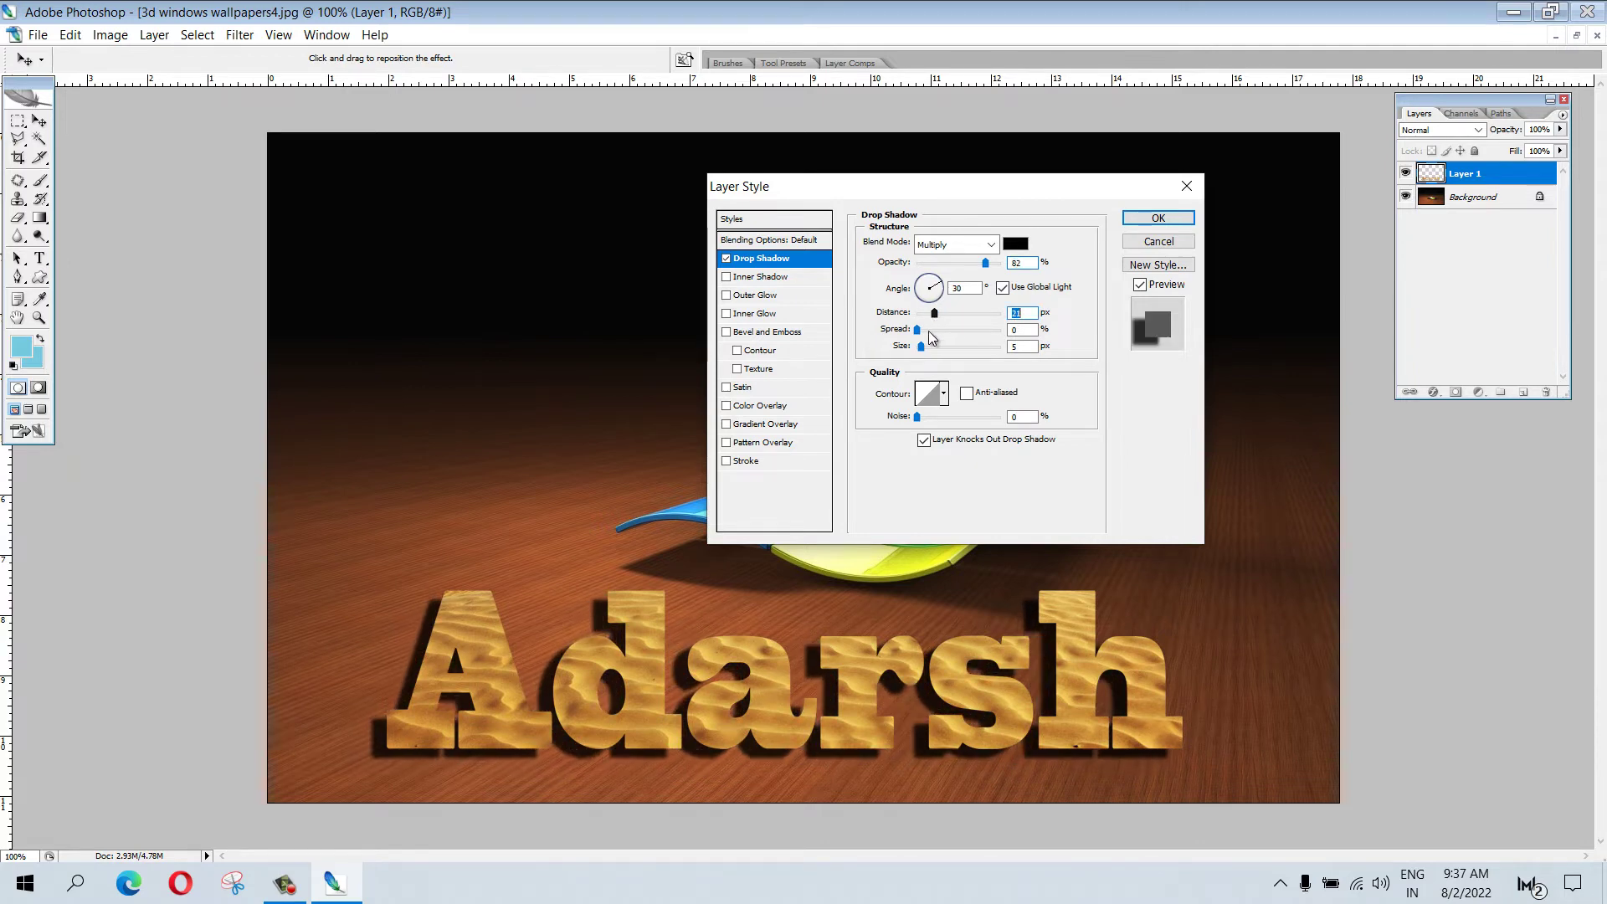
mouse_move(918, 331)
mouse_down()
mouse_move(941, 341)
mouse_move(925, 359)
mouse_up()
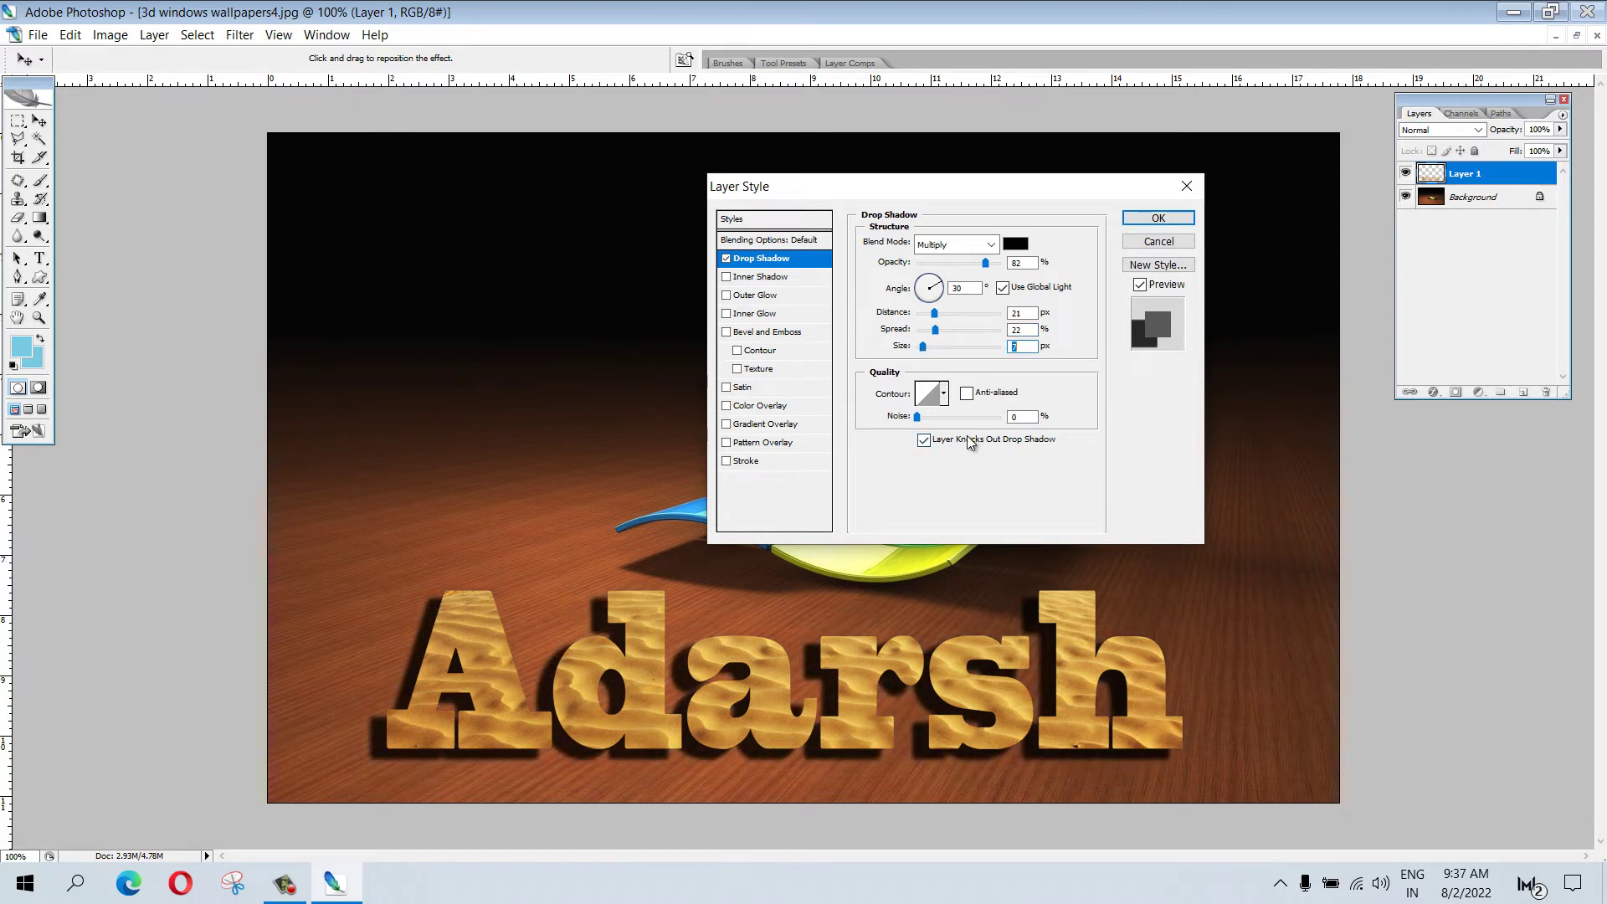
Try several drop shadow contour presets, then return the shadow to the Linear contour
click(944, 394)
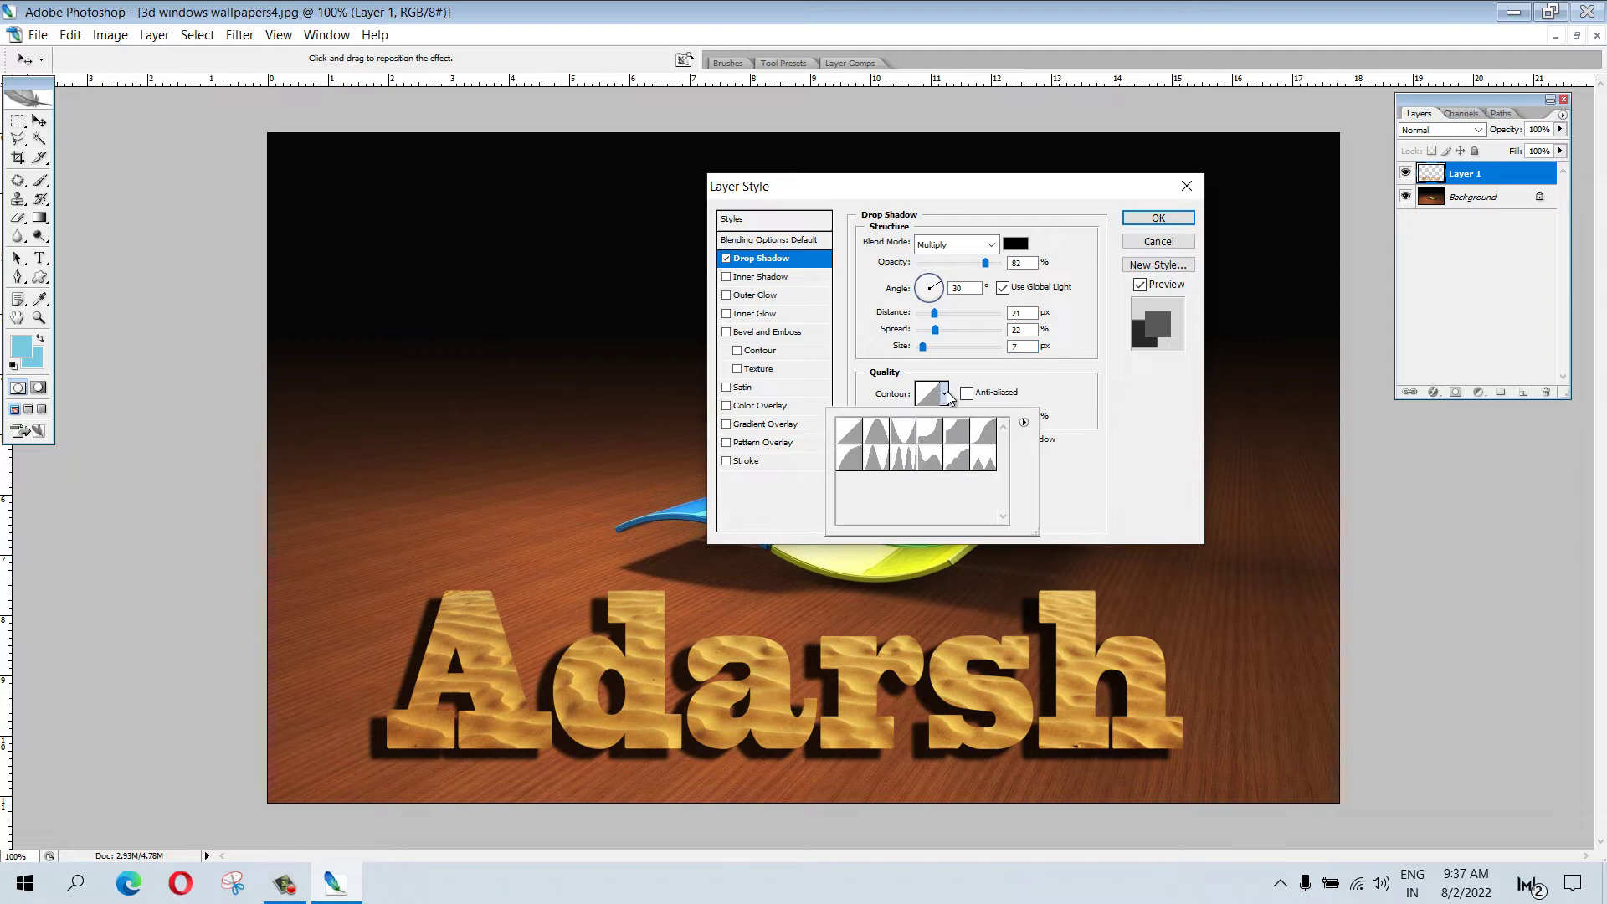
click(883, 438)
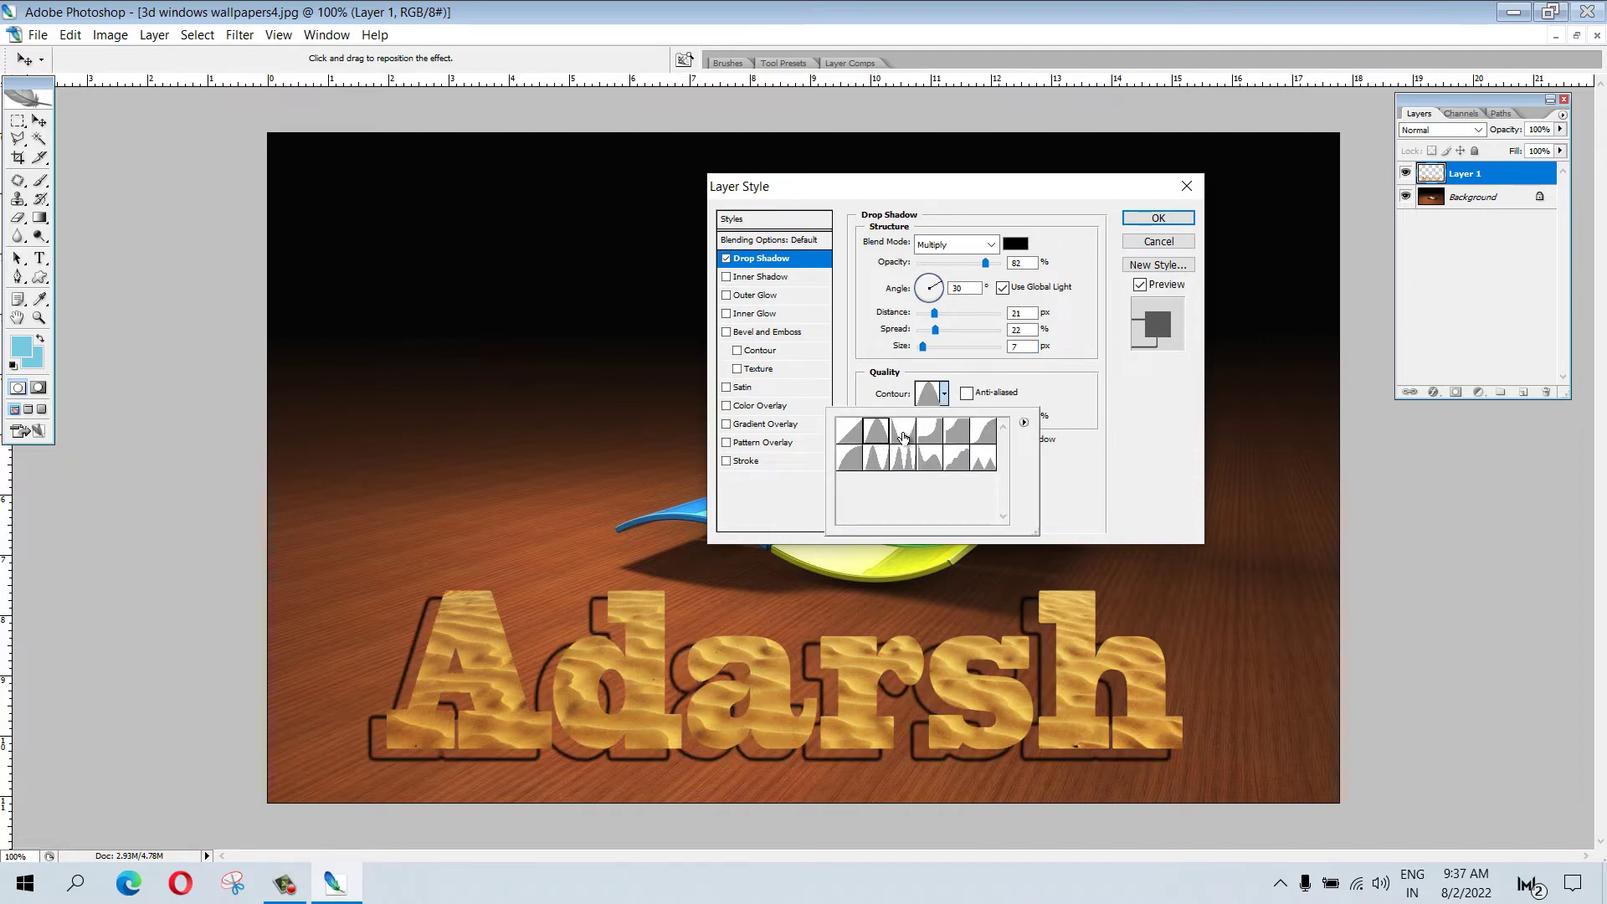
click(929, 433)
click(956, 442)
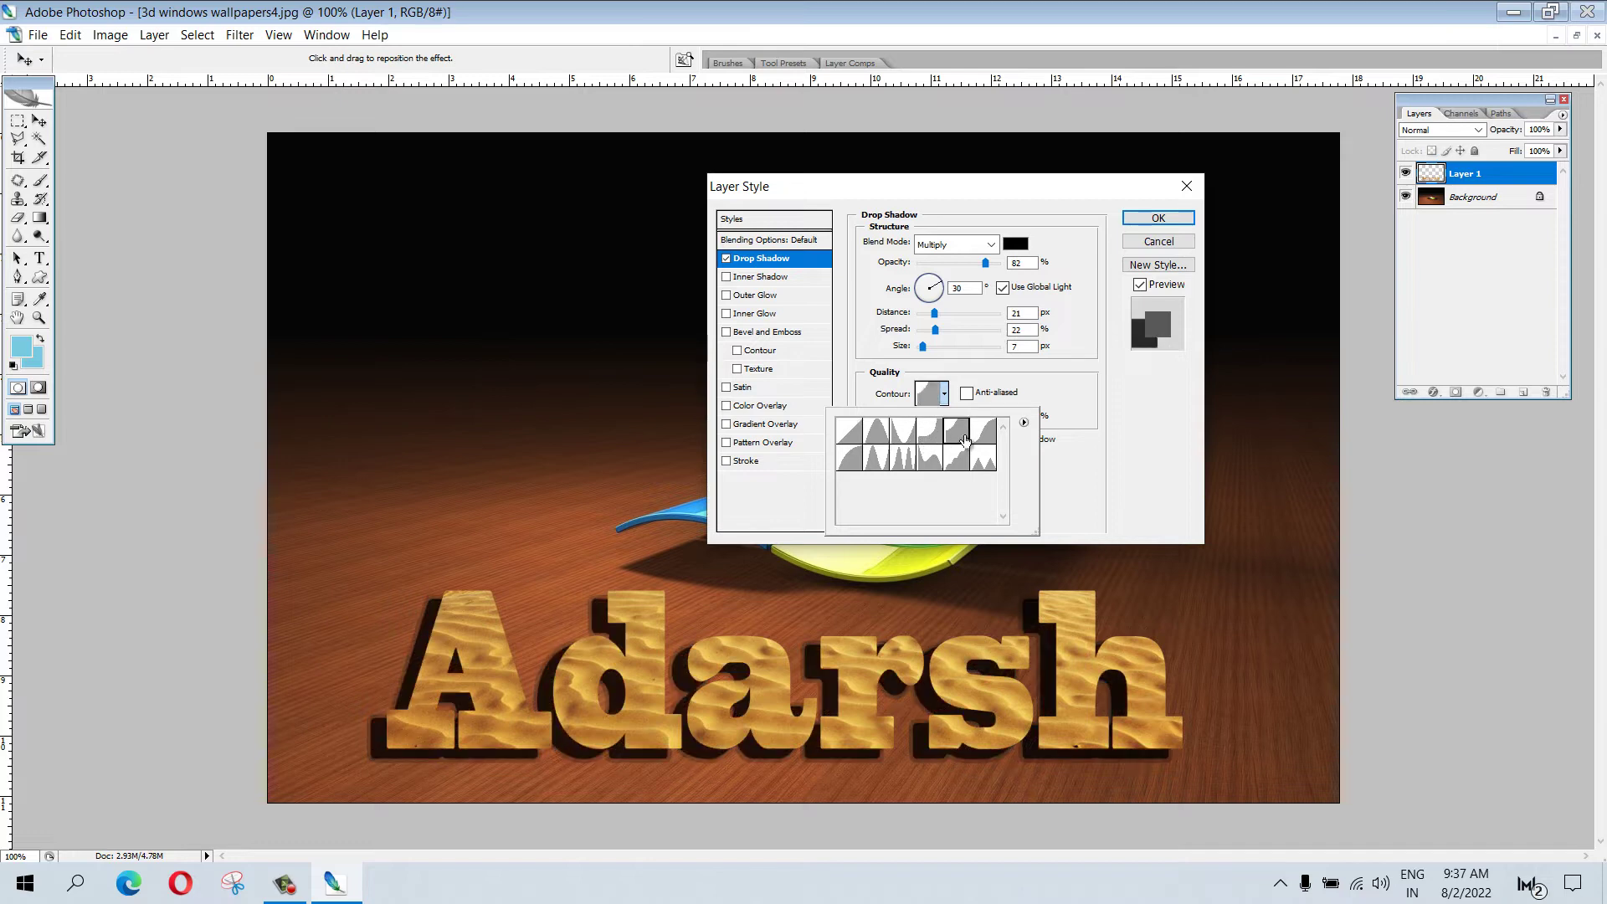
click(984, 440)
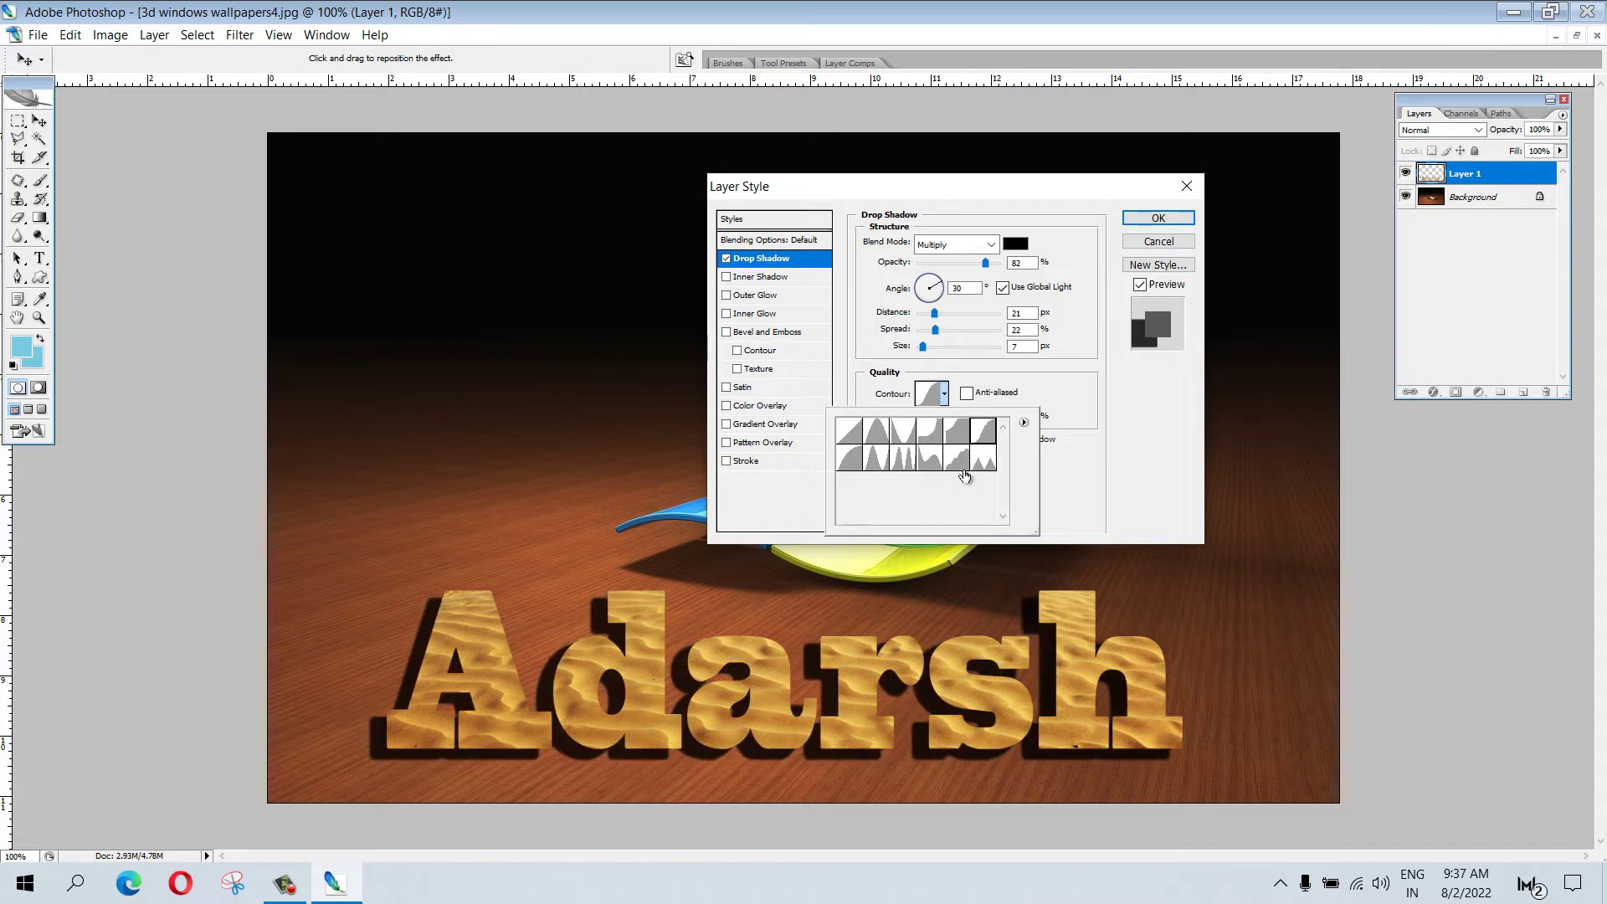
click(983, 459)
click(956, 459)
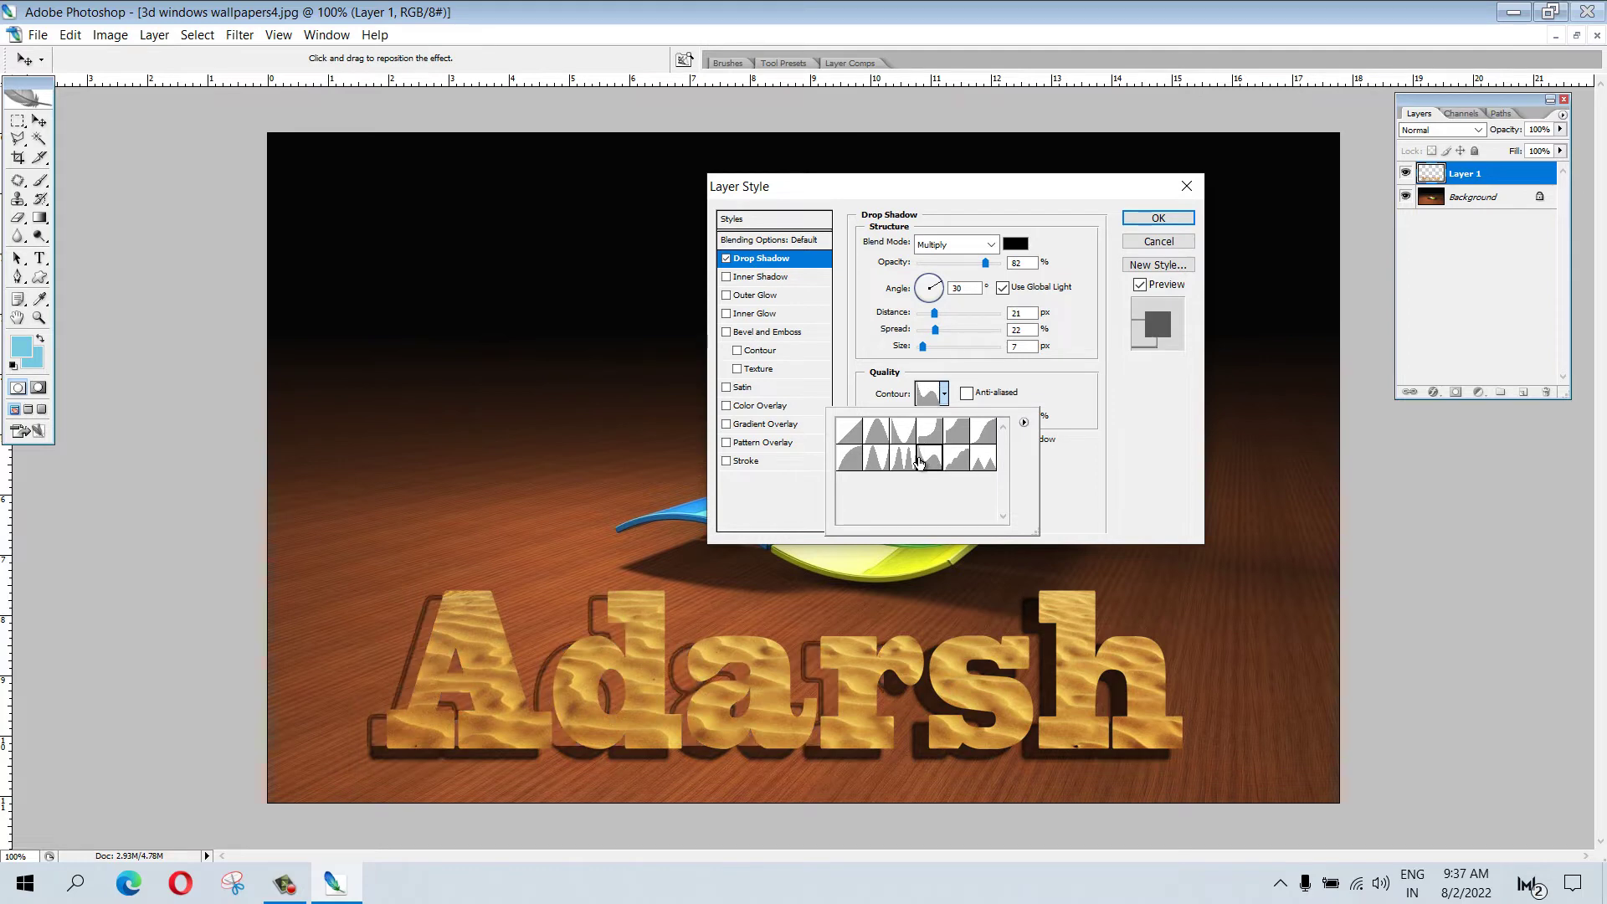
click(903, 458)
click(862, 462)
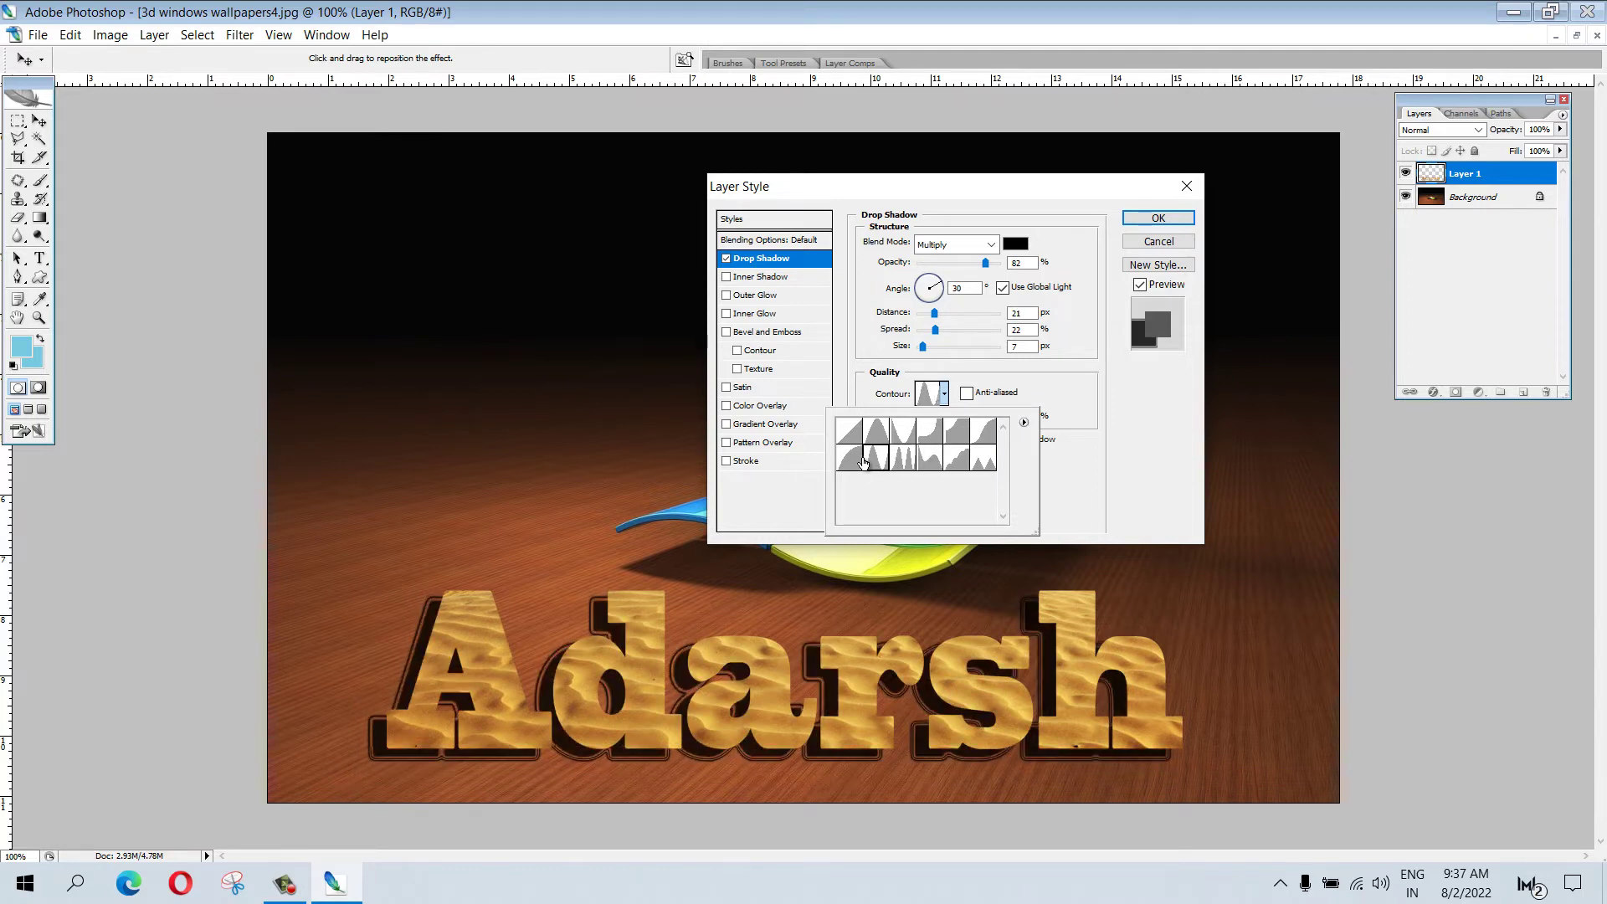
click(902, 462)
click(934, 463)
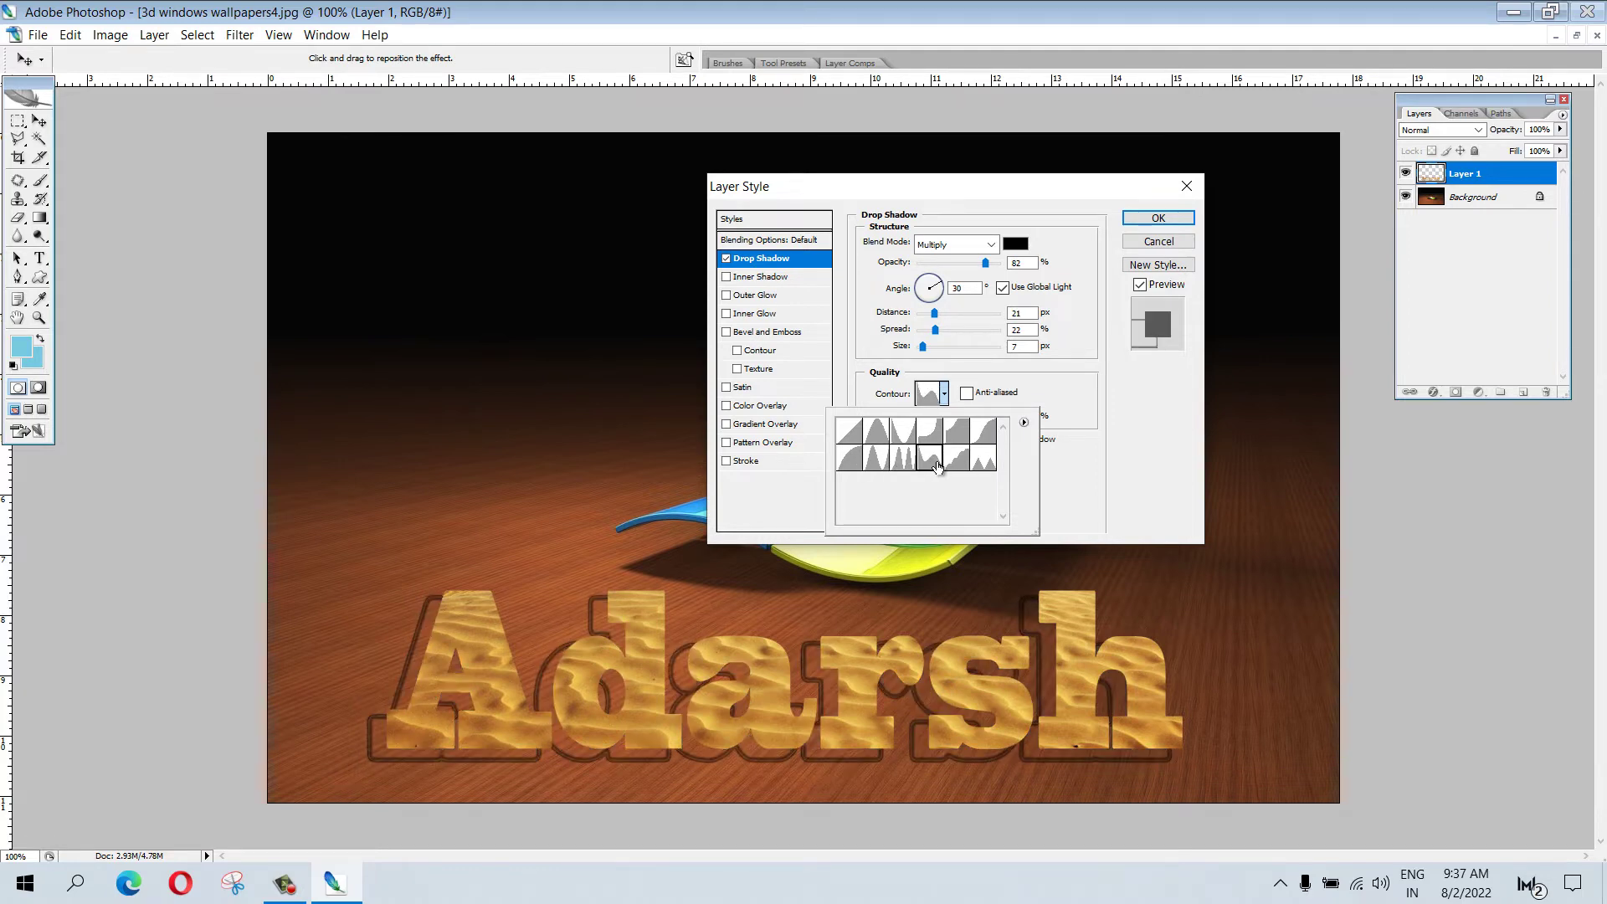
click(982, 462)
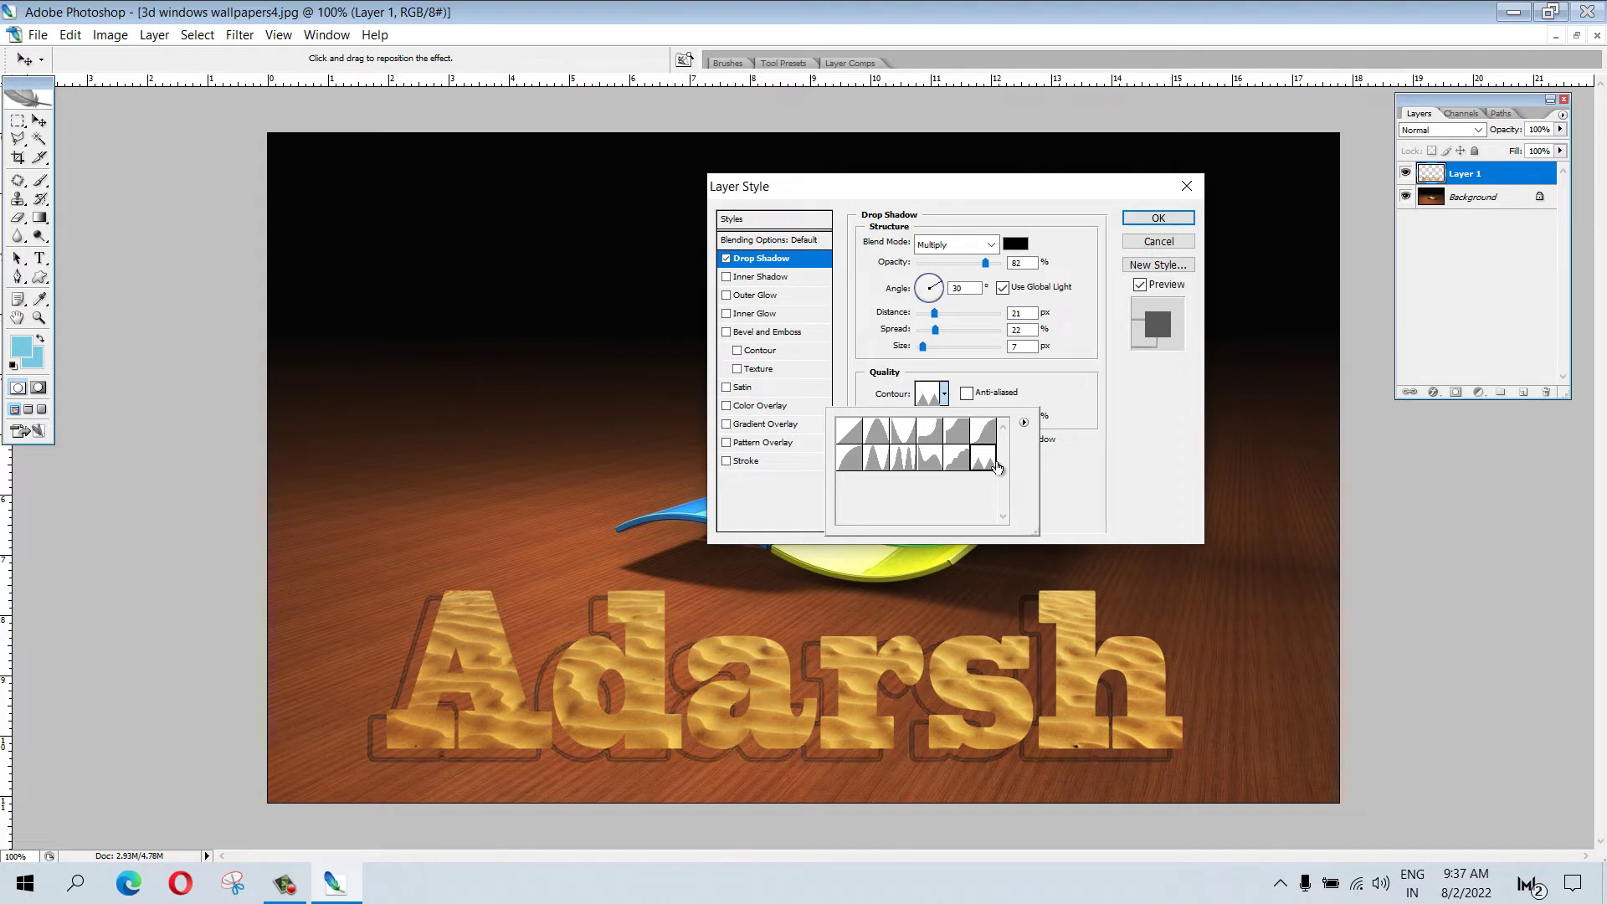
click(852, 431)
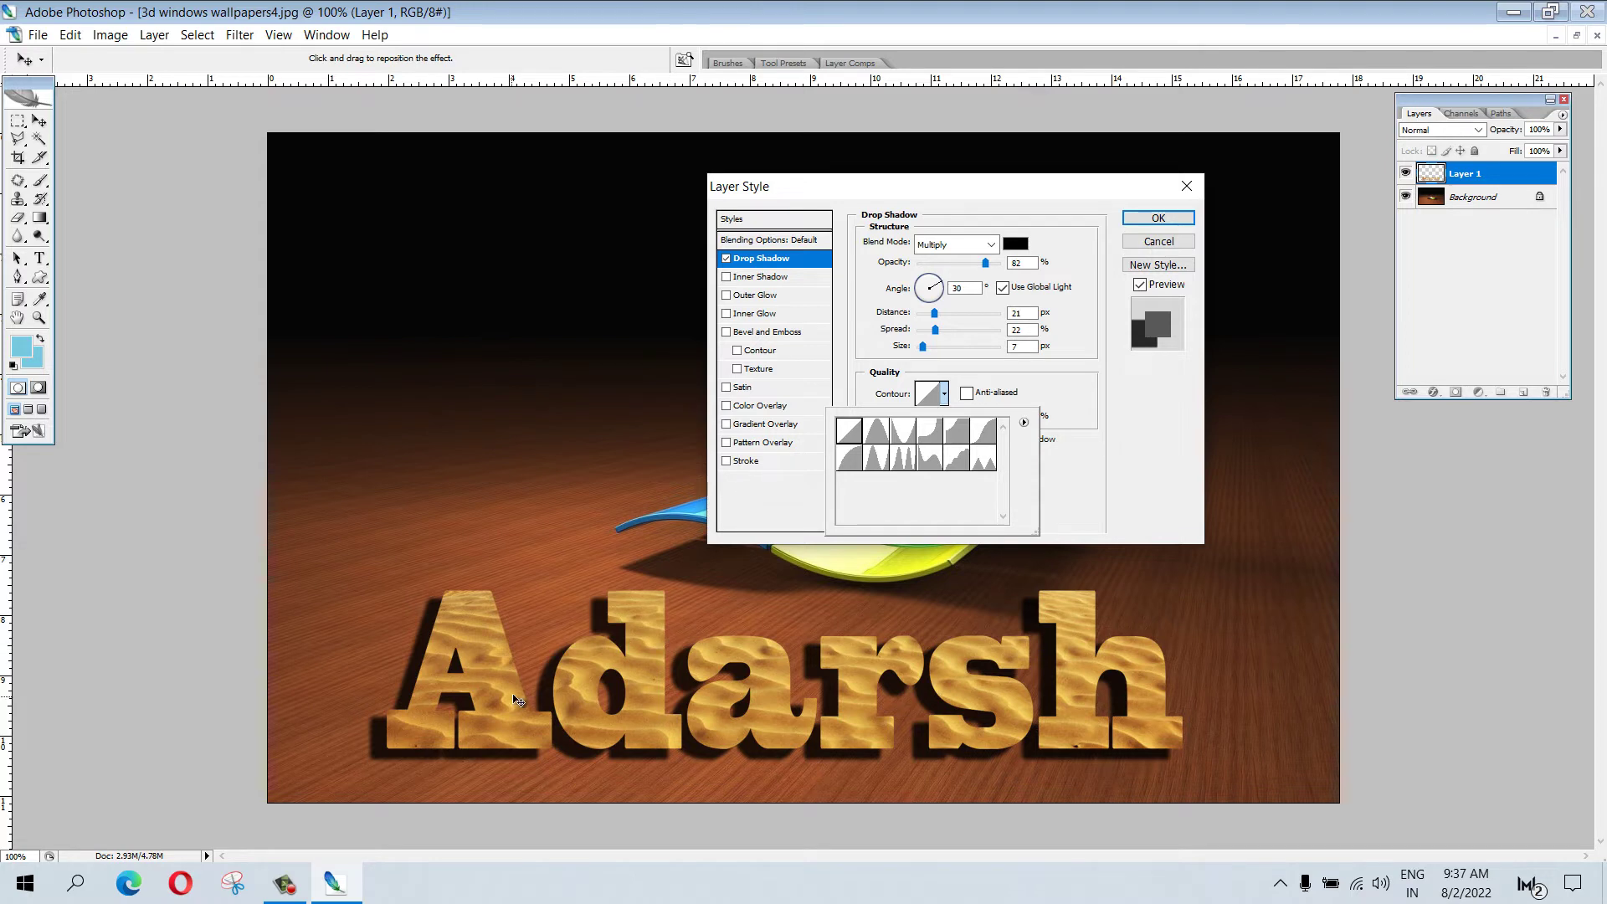
Try several drop shadow angles, settling on 48°
click(921, 283)
click(922, 280)
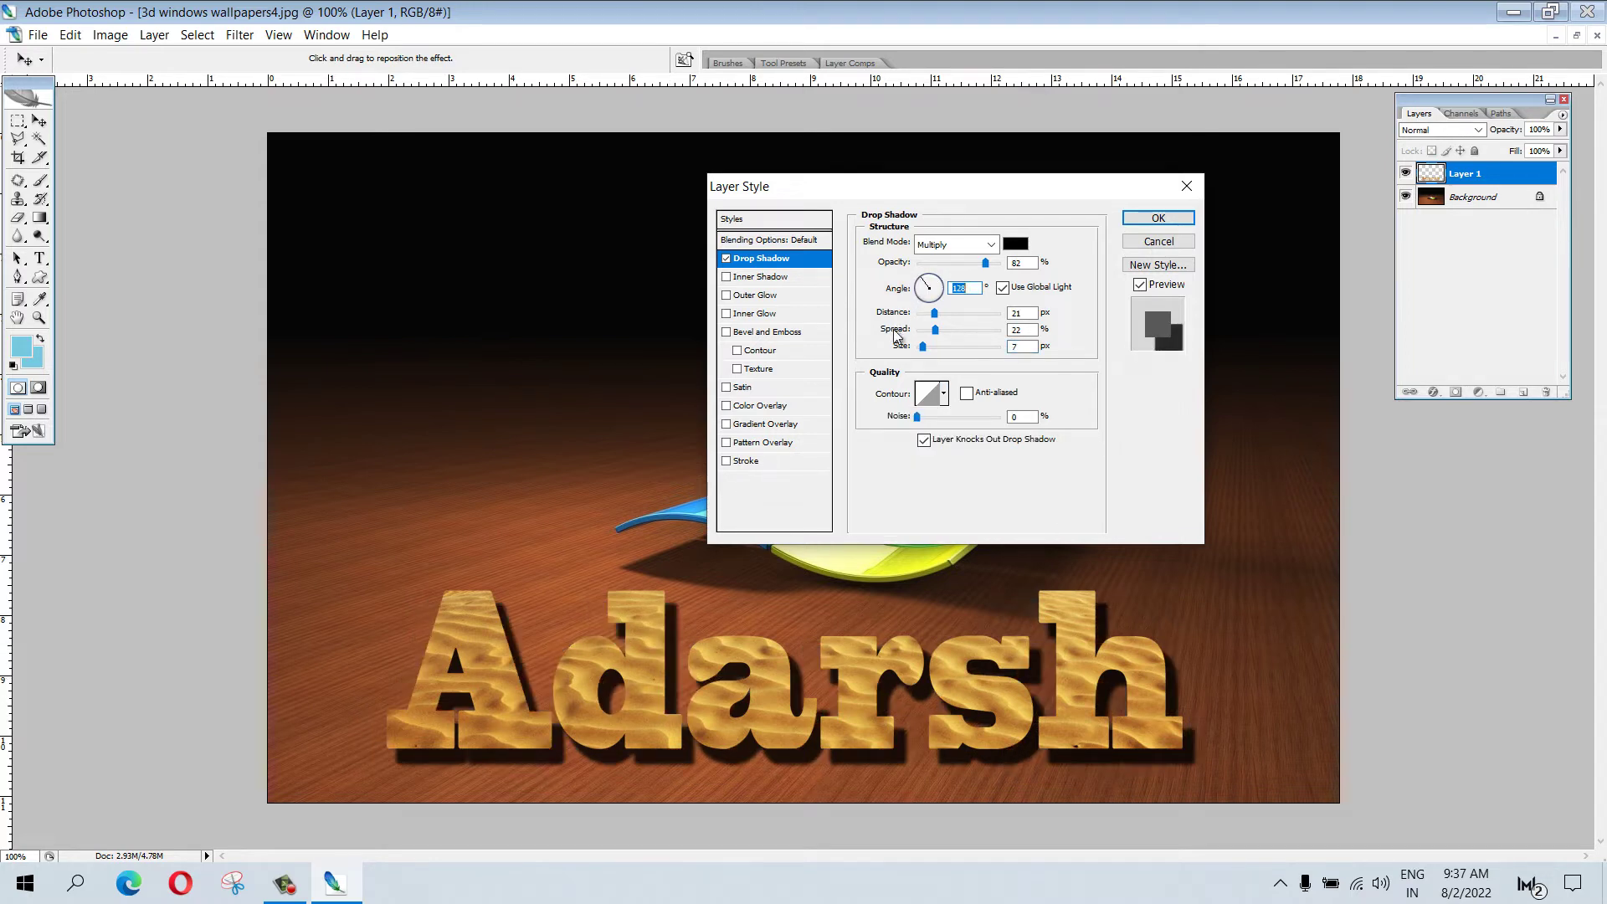
click(939, 281)
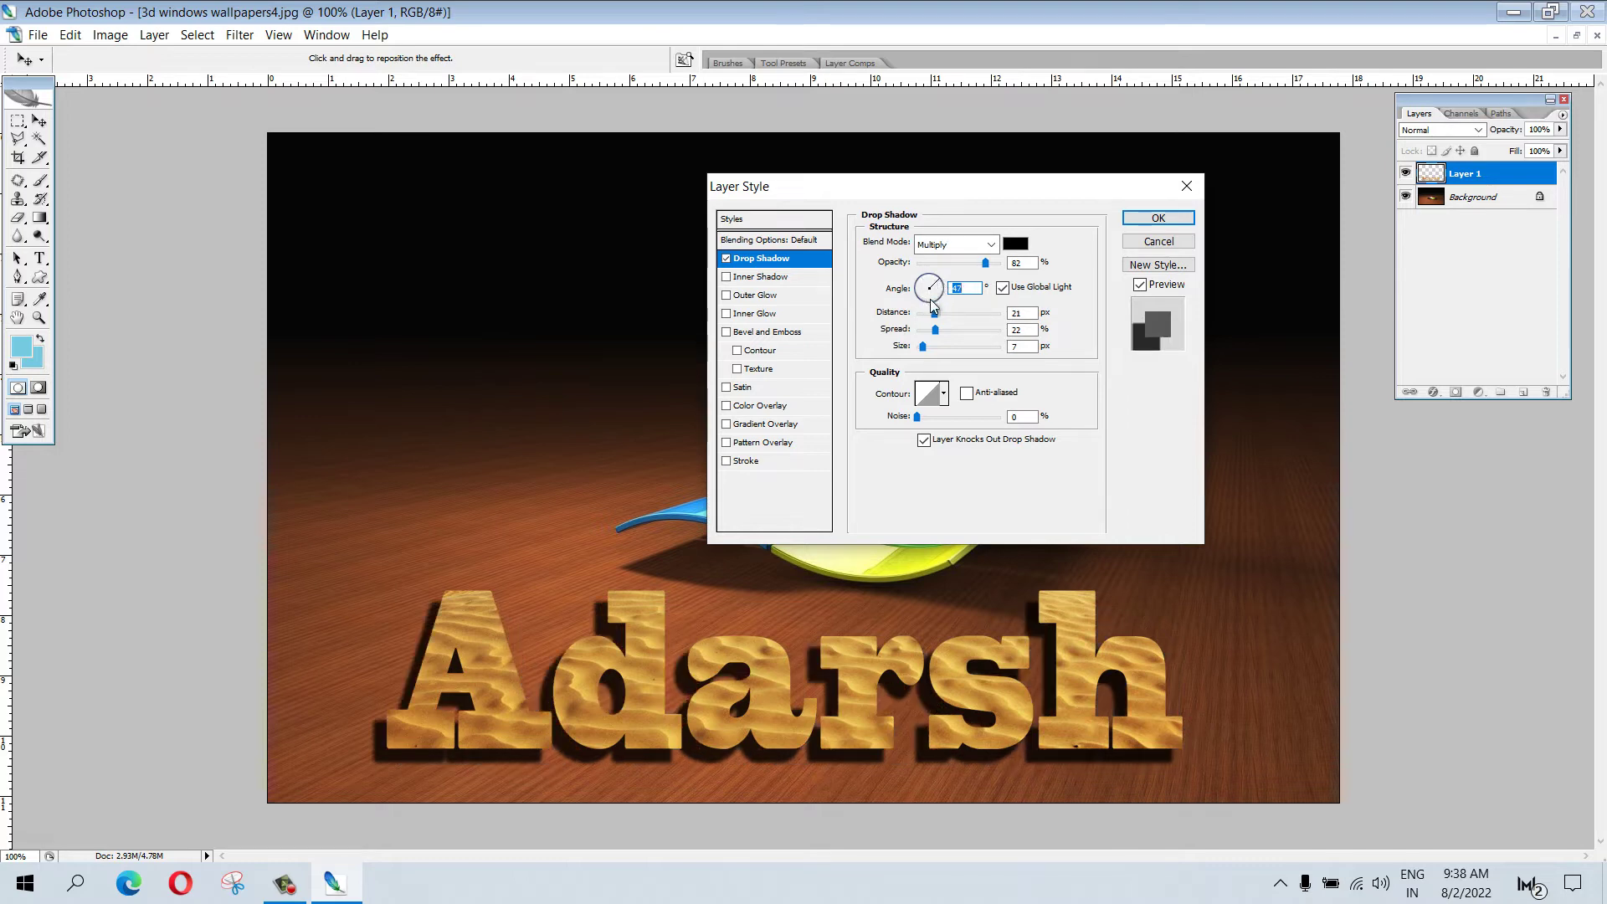
click(935, 305)
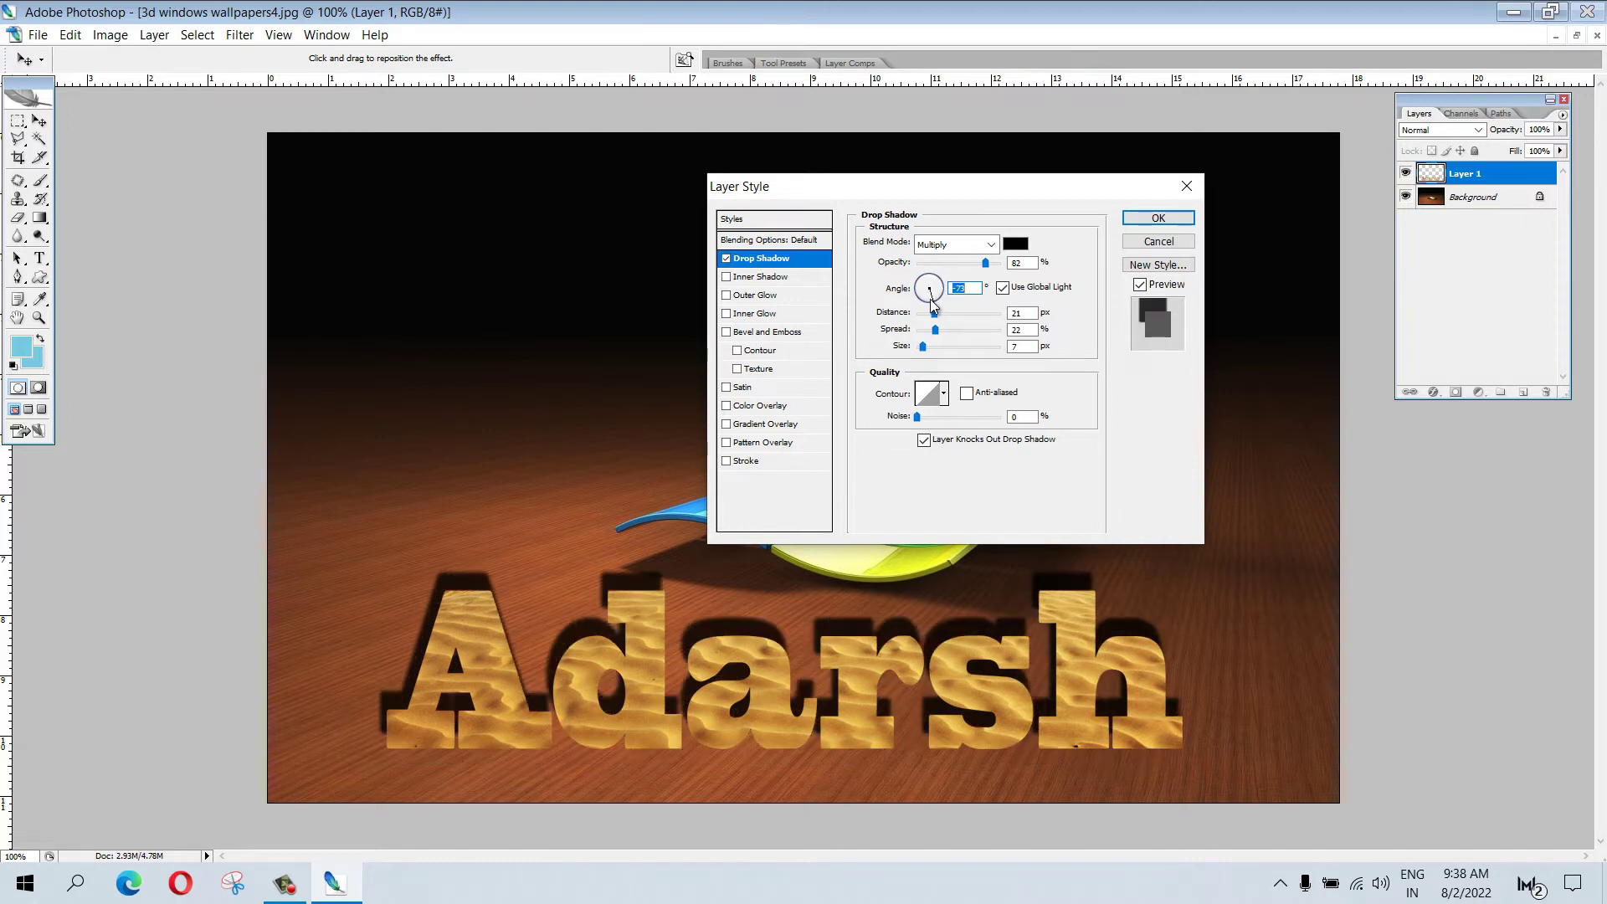
click(919, 298)
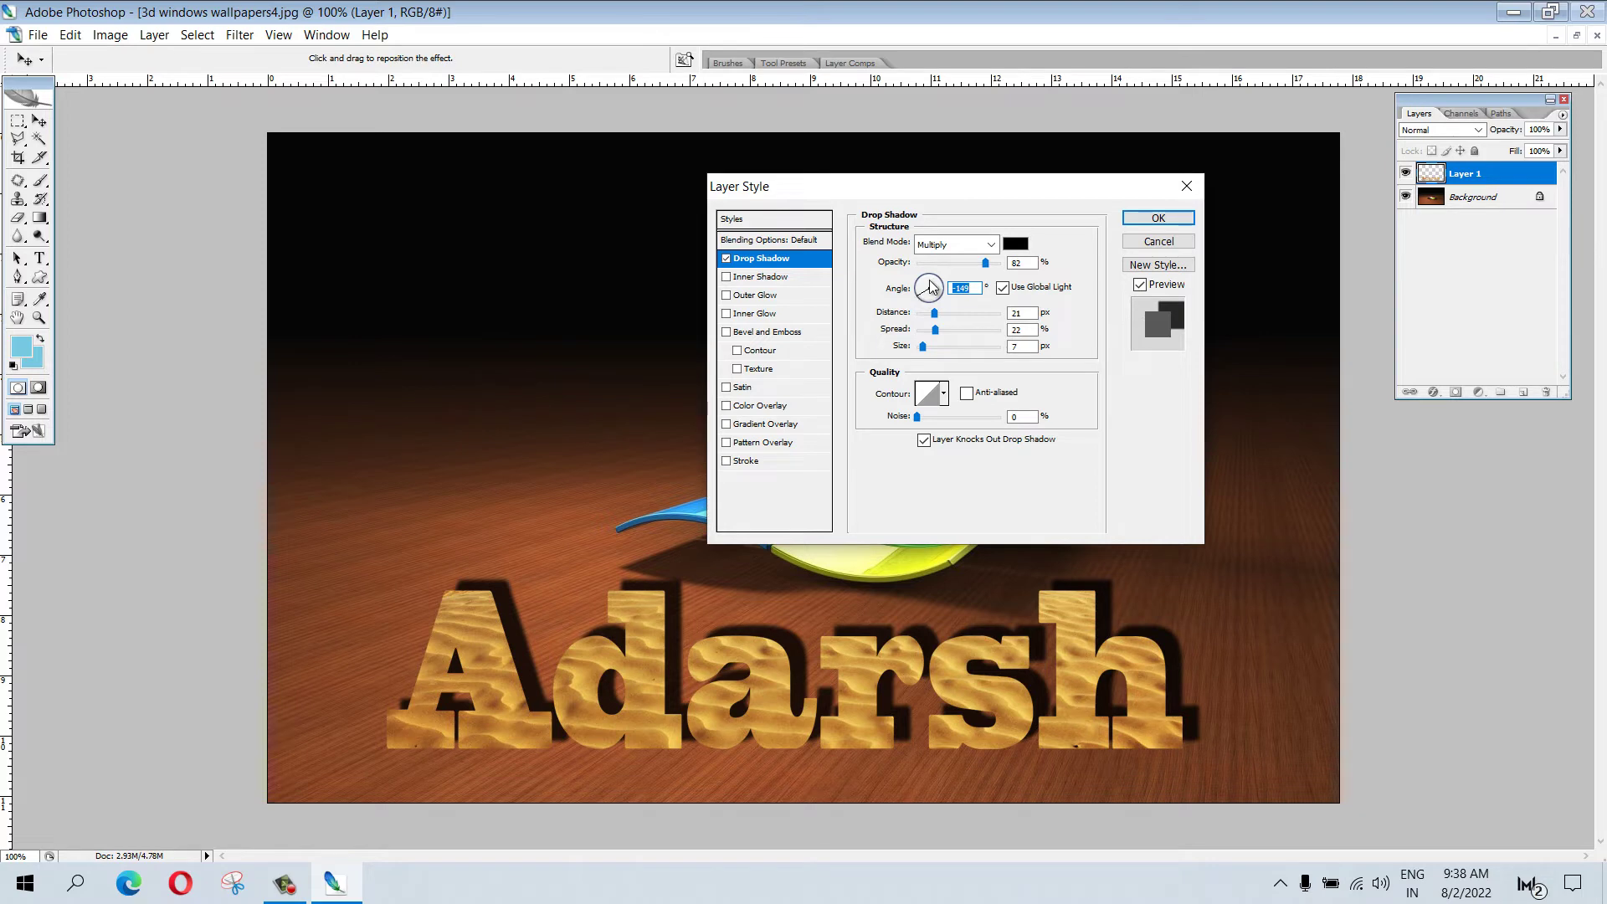
click(929, 283)
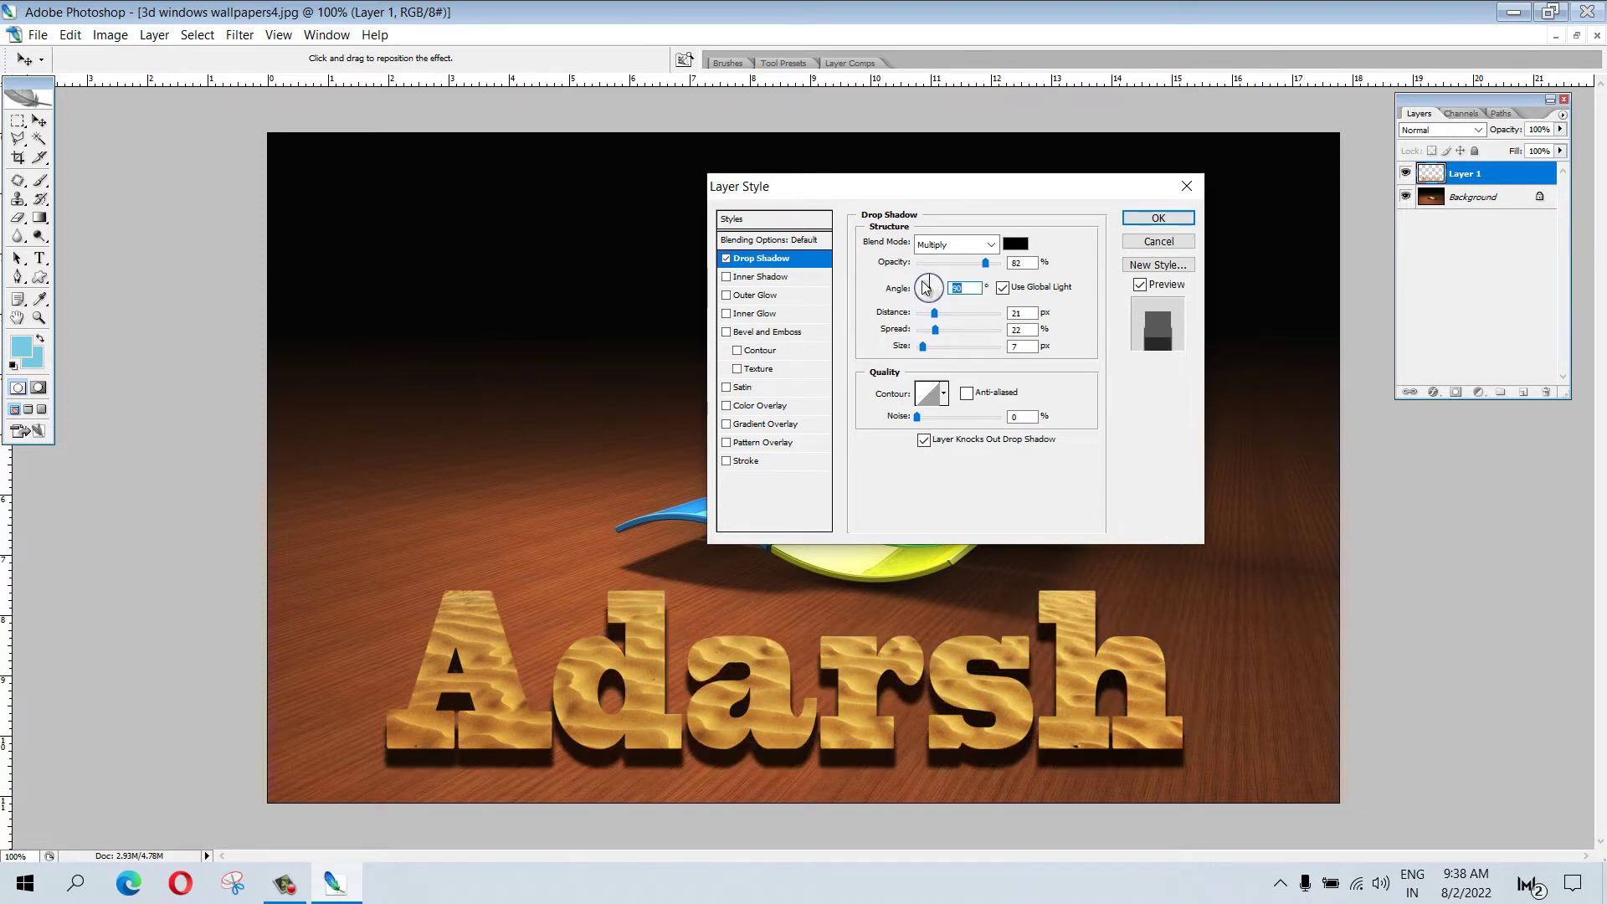
click(924, 286)
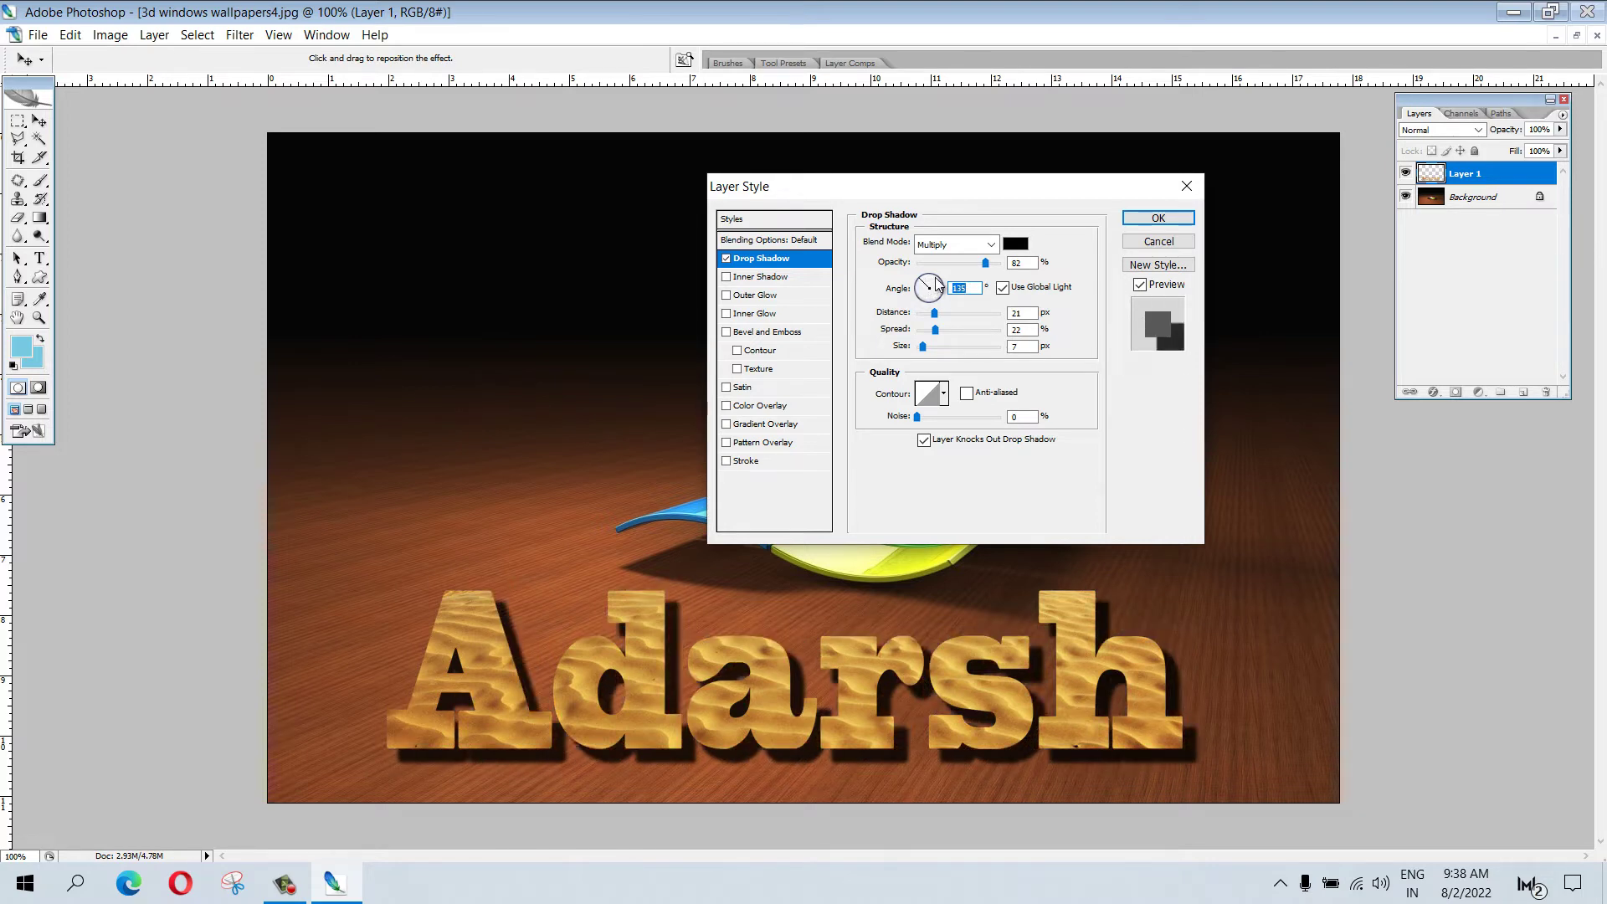
click(935, 282)
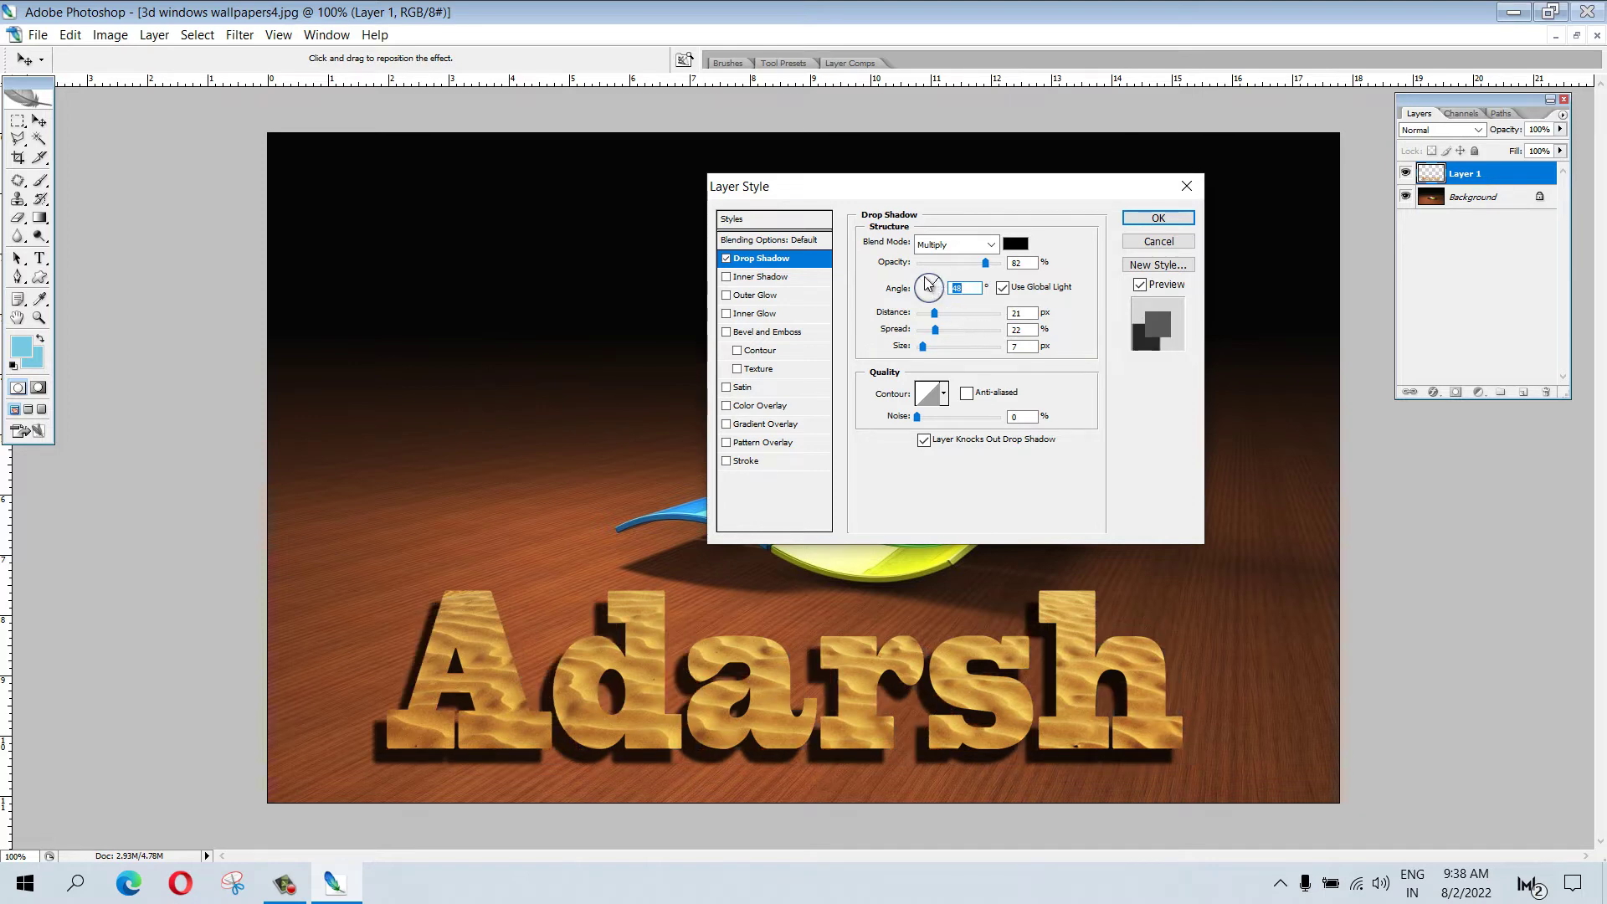
Keep the drop shadow blend mode at Multiply after trying Dissolve, and enable Inner Shadow
click(979, 245)
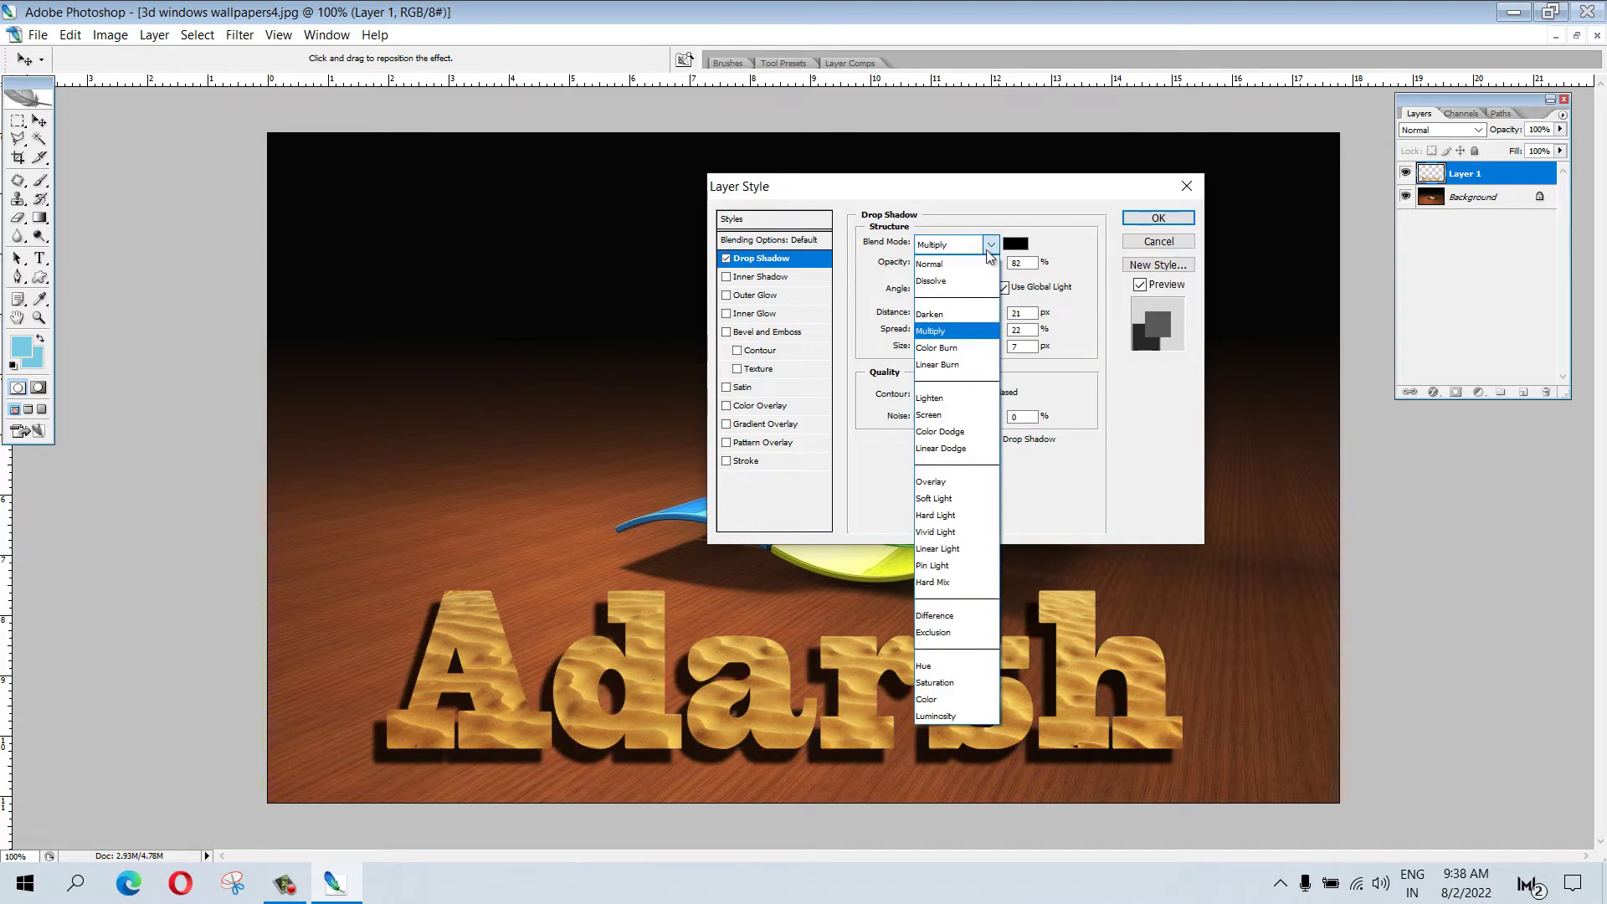
click(954, 298)
key(Up)
key(Up)
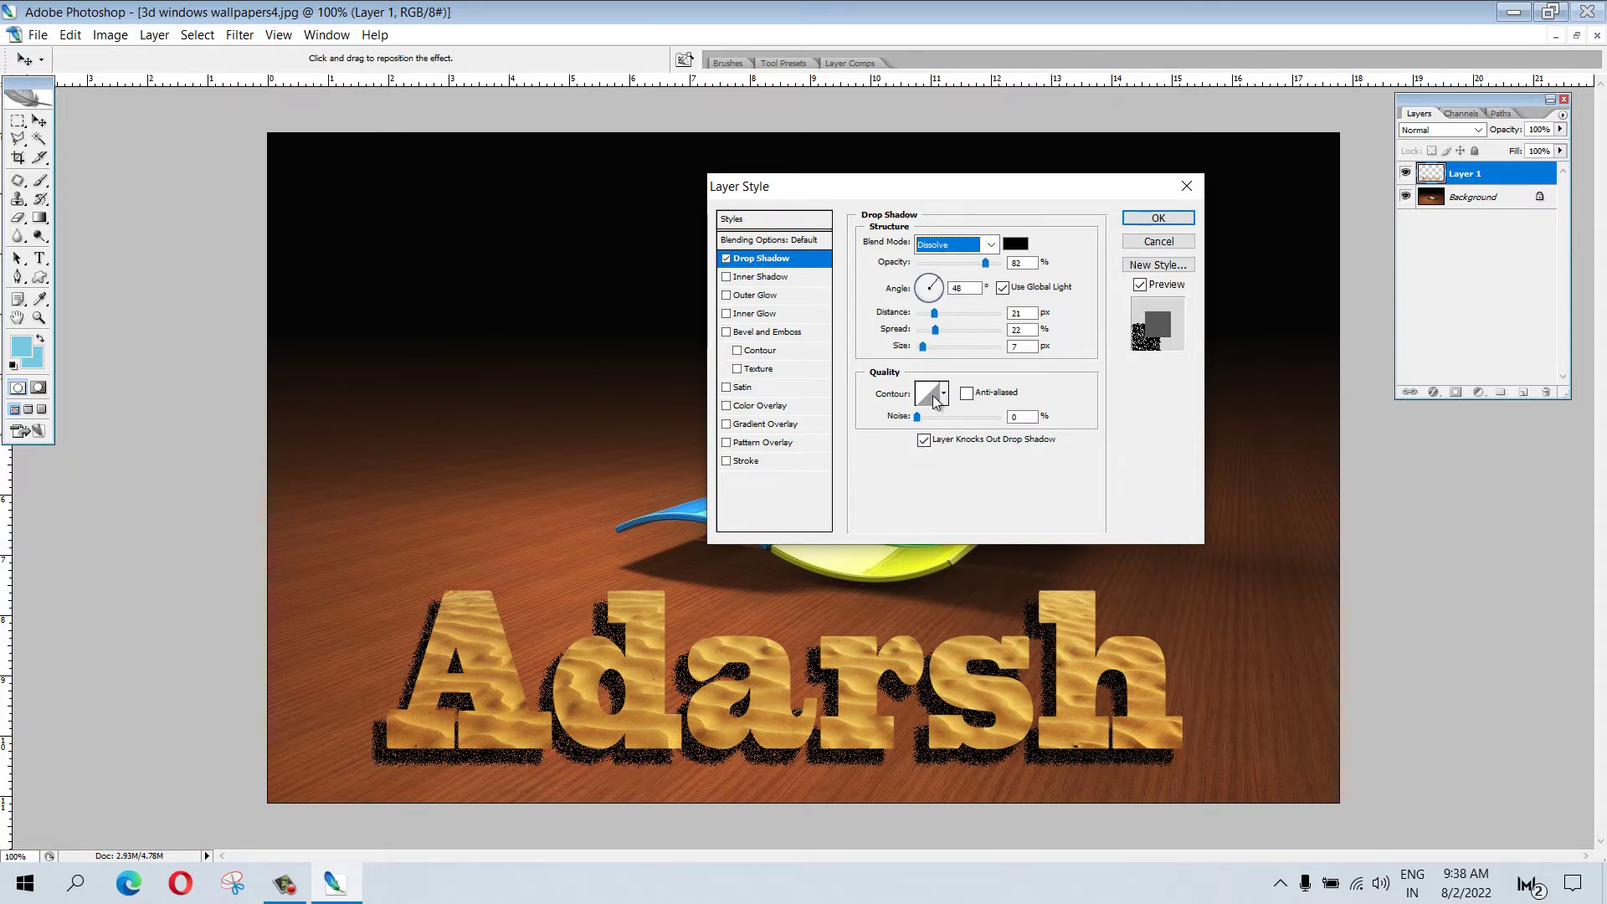
click(962, 246)
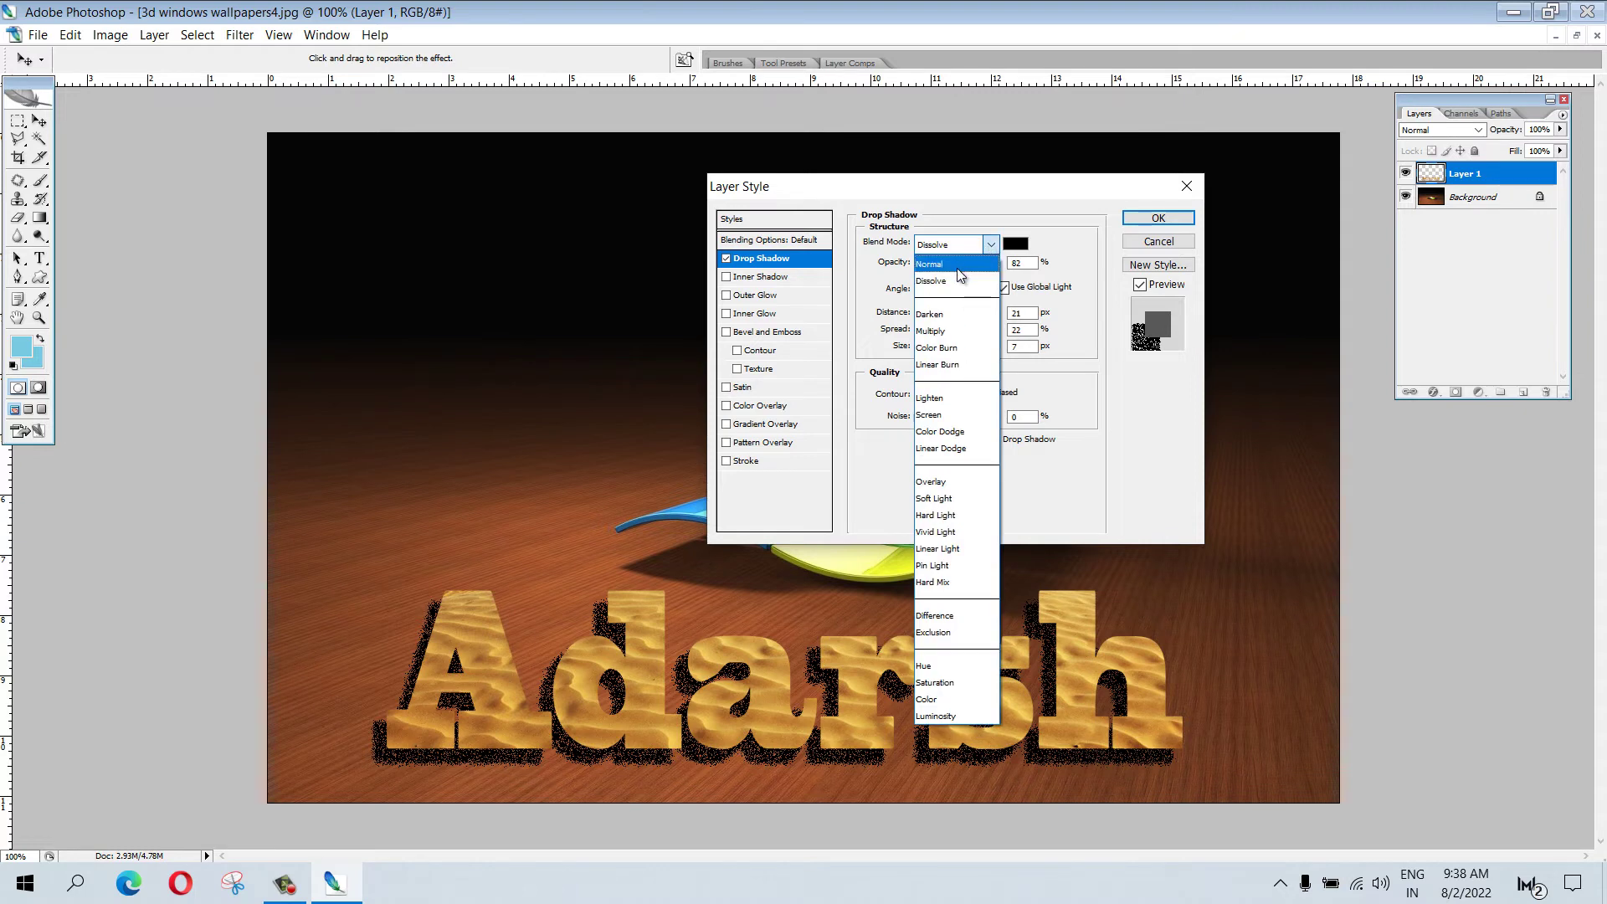
click(934, 331)
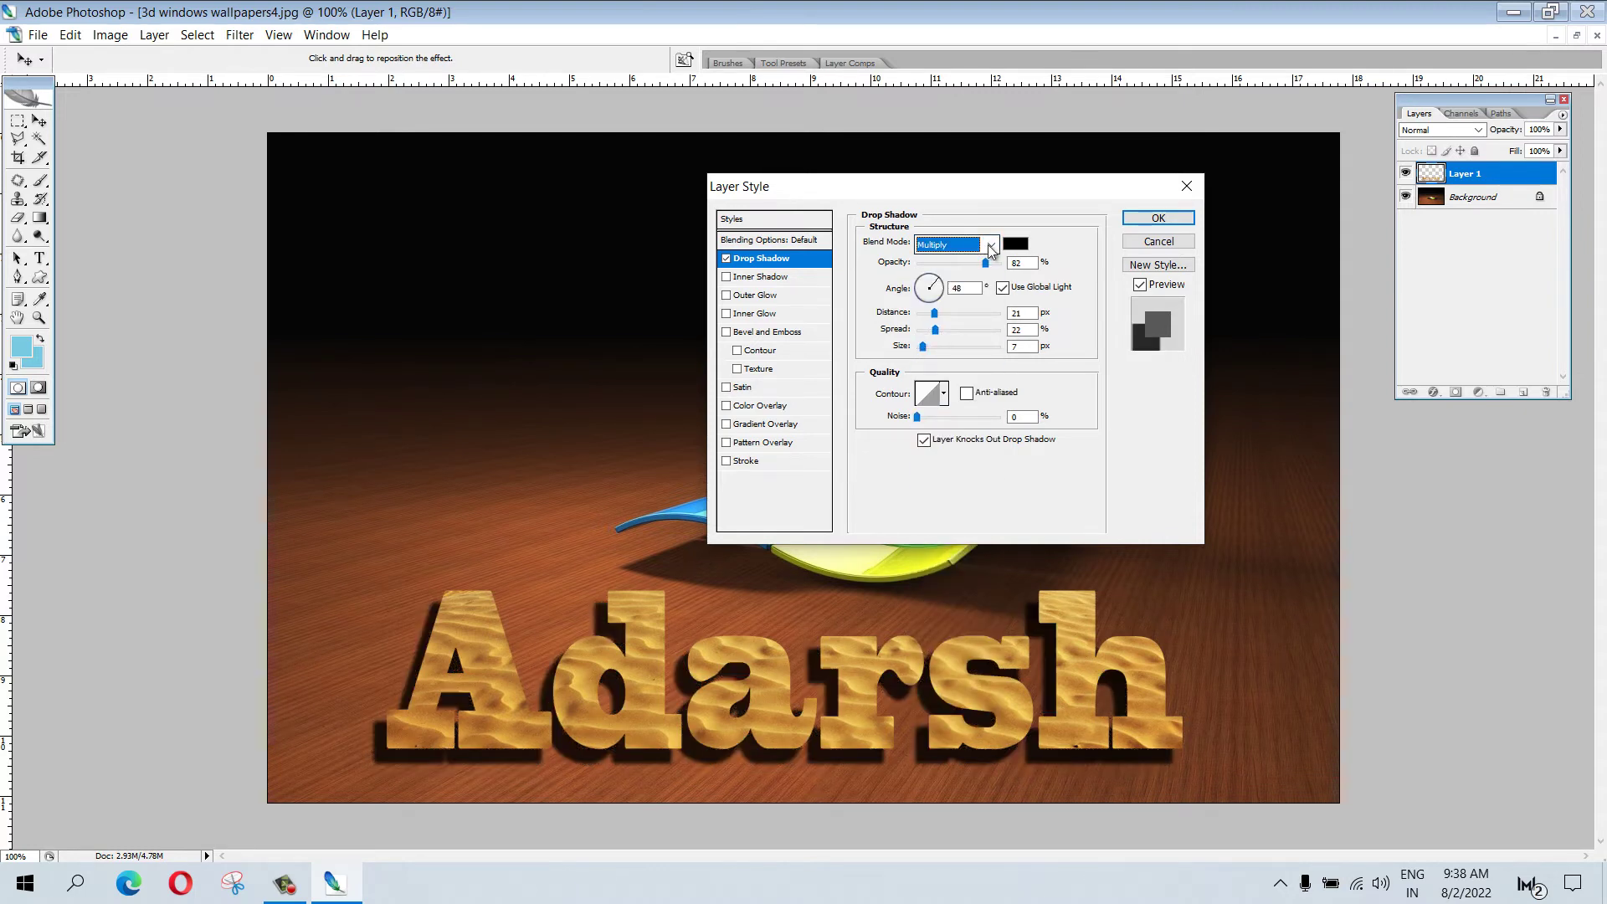
click(991, 245)
click(991, 251)
click(726, 277)
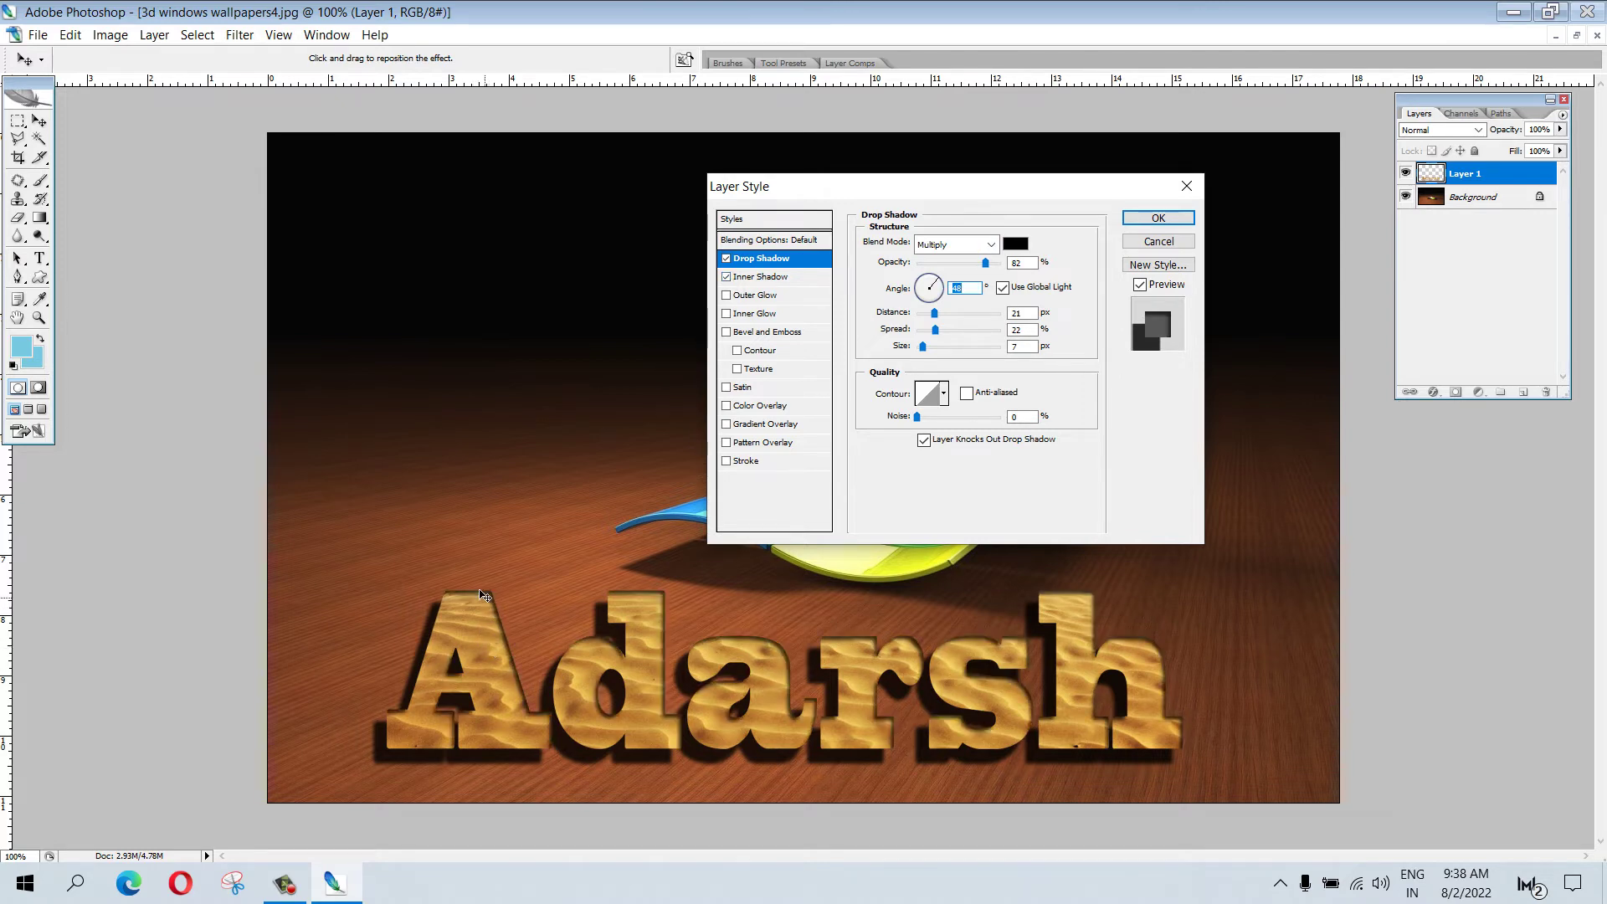
Give the inner shadow 0 px distance, 23% choke, 0 px size and a 38° angle, and enable Outer Glow
click(767, 278)
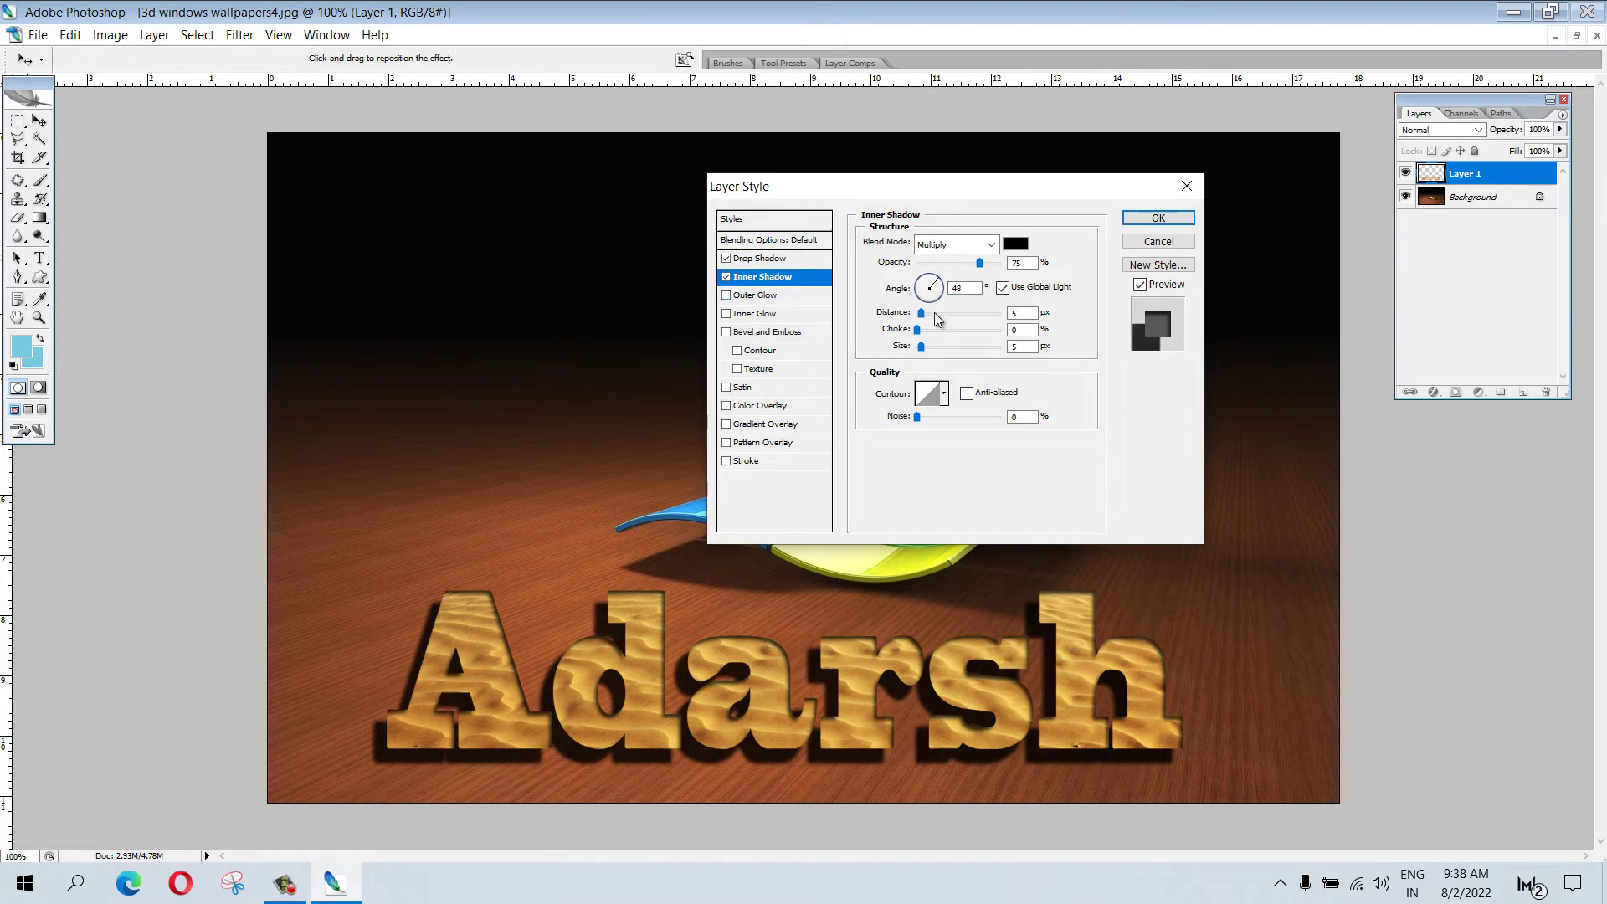
mouse_move(921, 312)
mouse_down()
mouse_move(946, 313)
mouse_move(917, 327)
mouse_move(936, 333)
mouse_move(915, 352)
mouse_up()
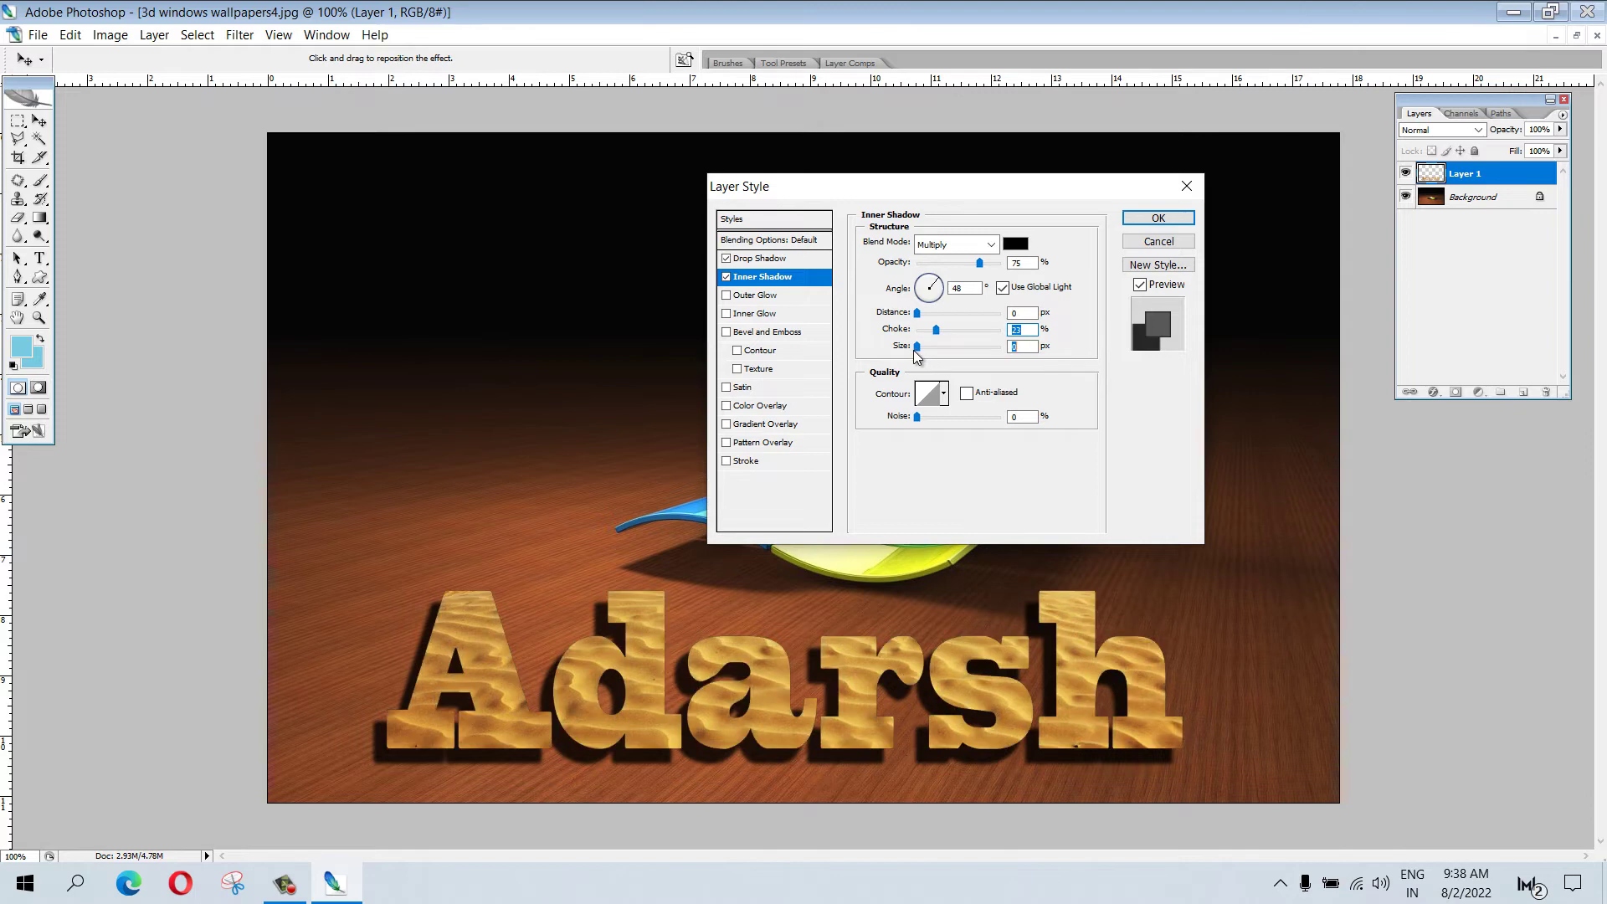
click(927, 287)
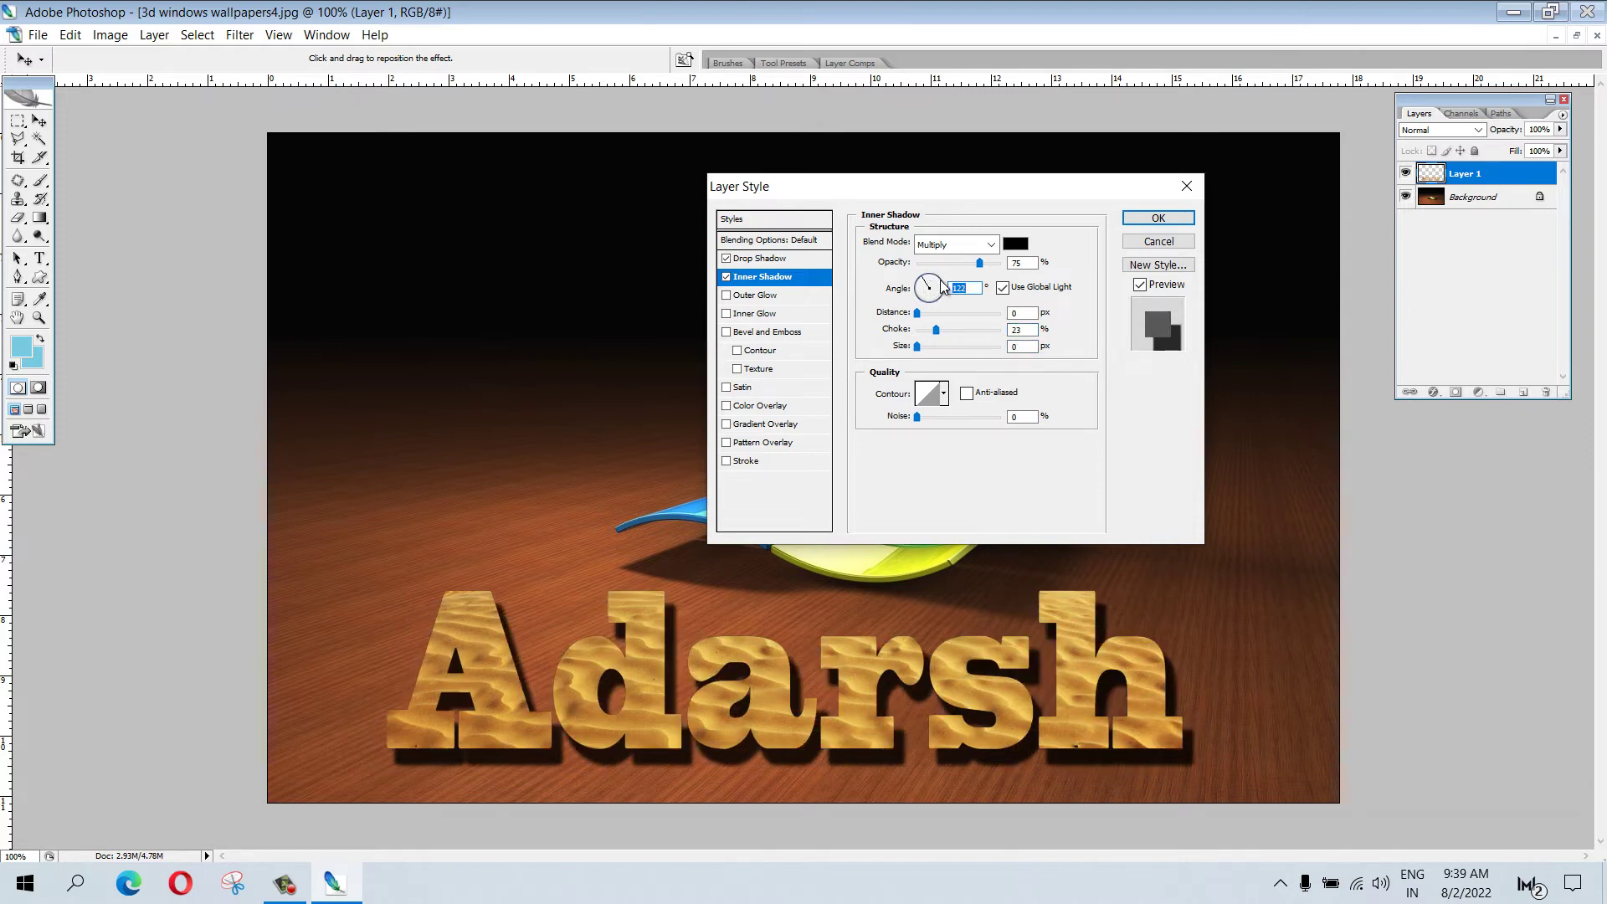
click(941, 282)
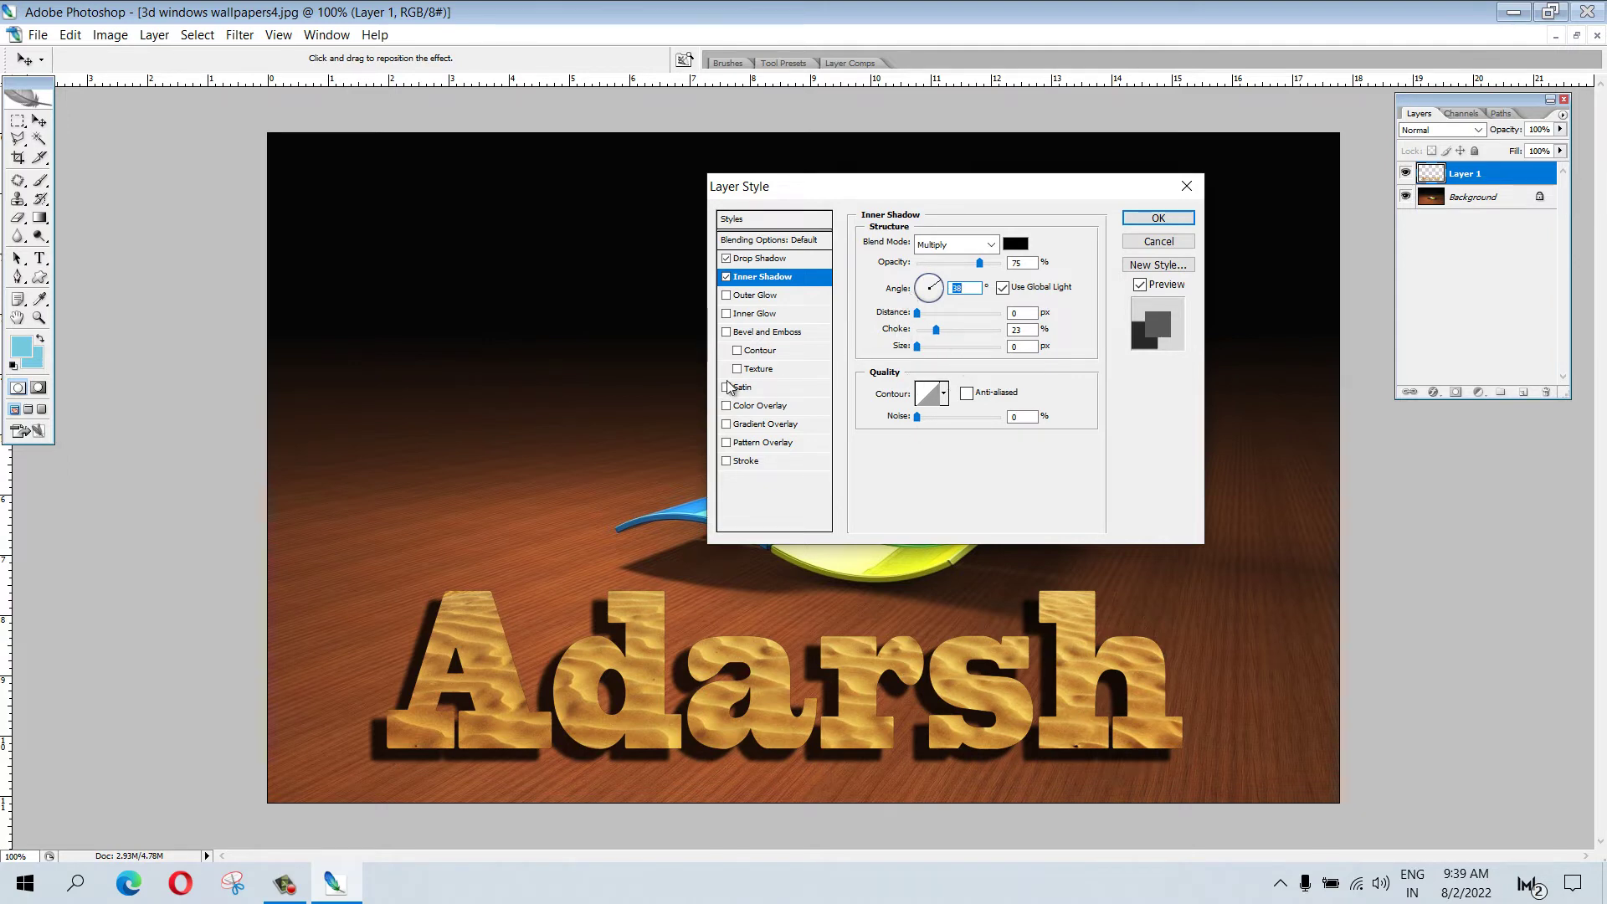
click(726, 295)
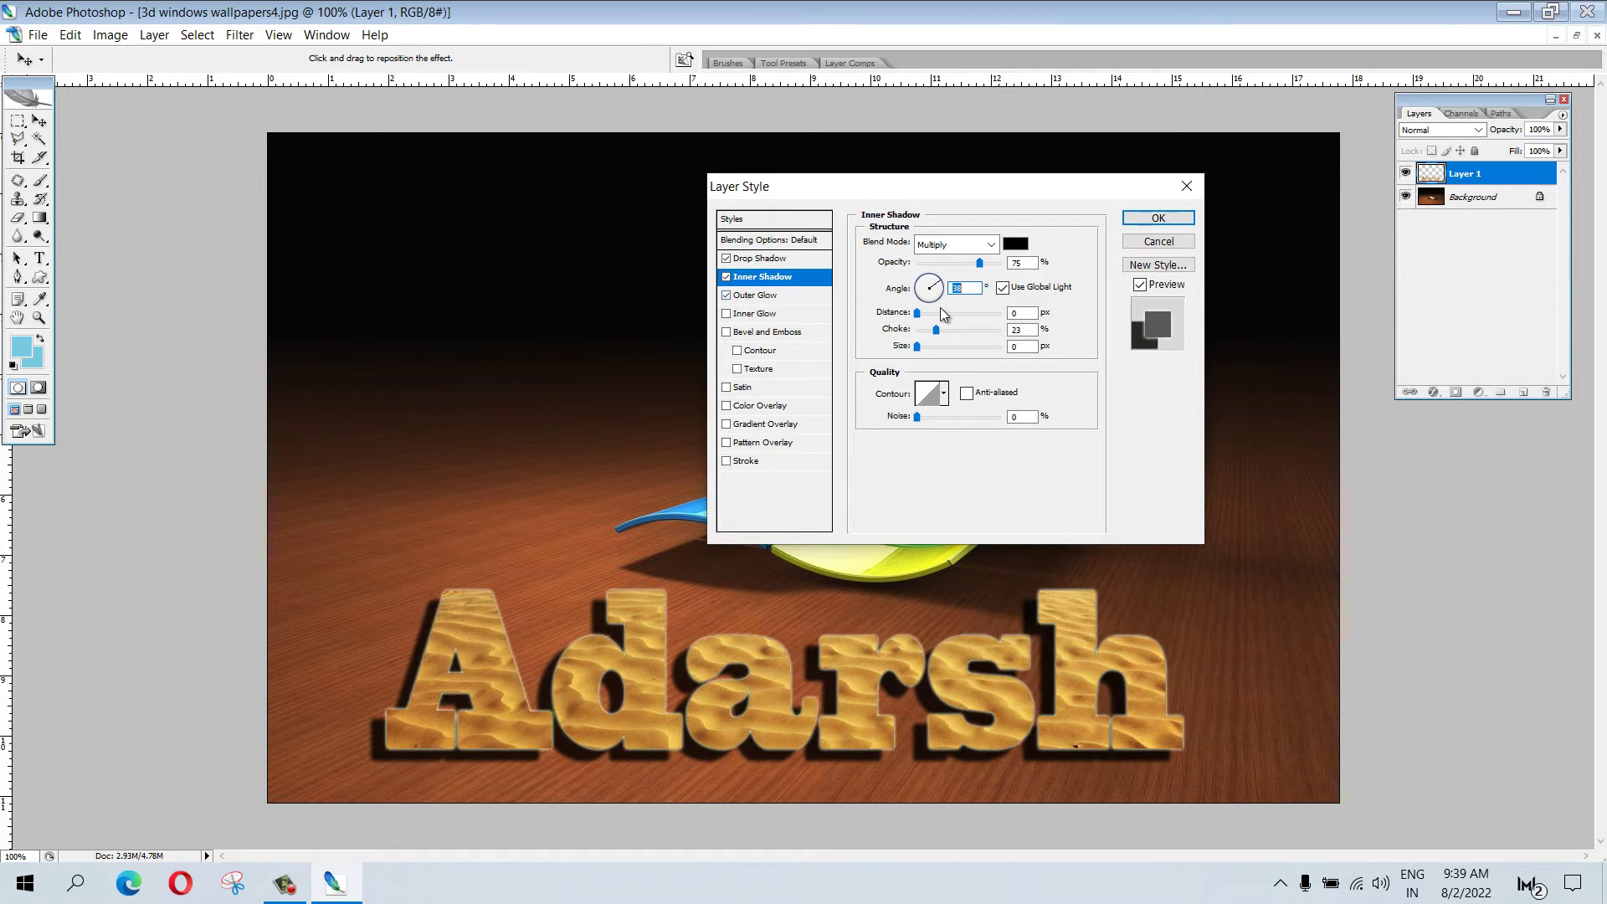
Give the outer glow 0% noise, 25% spread and a 10 px size
click(763, 295)
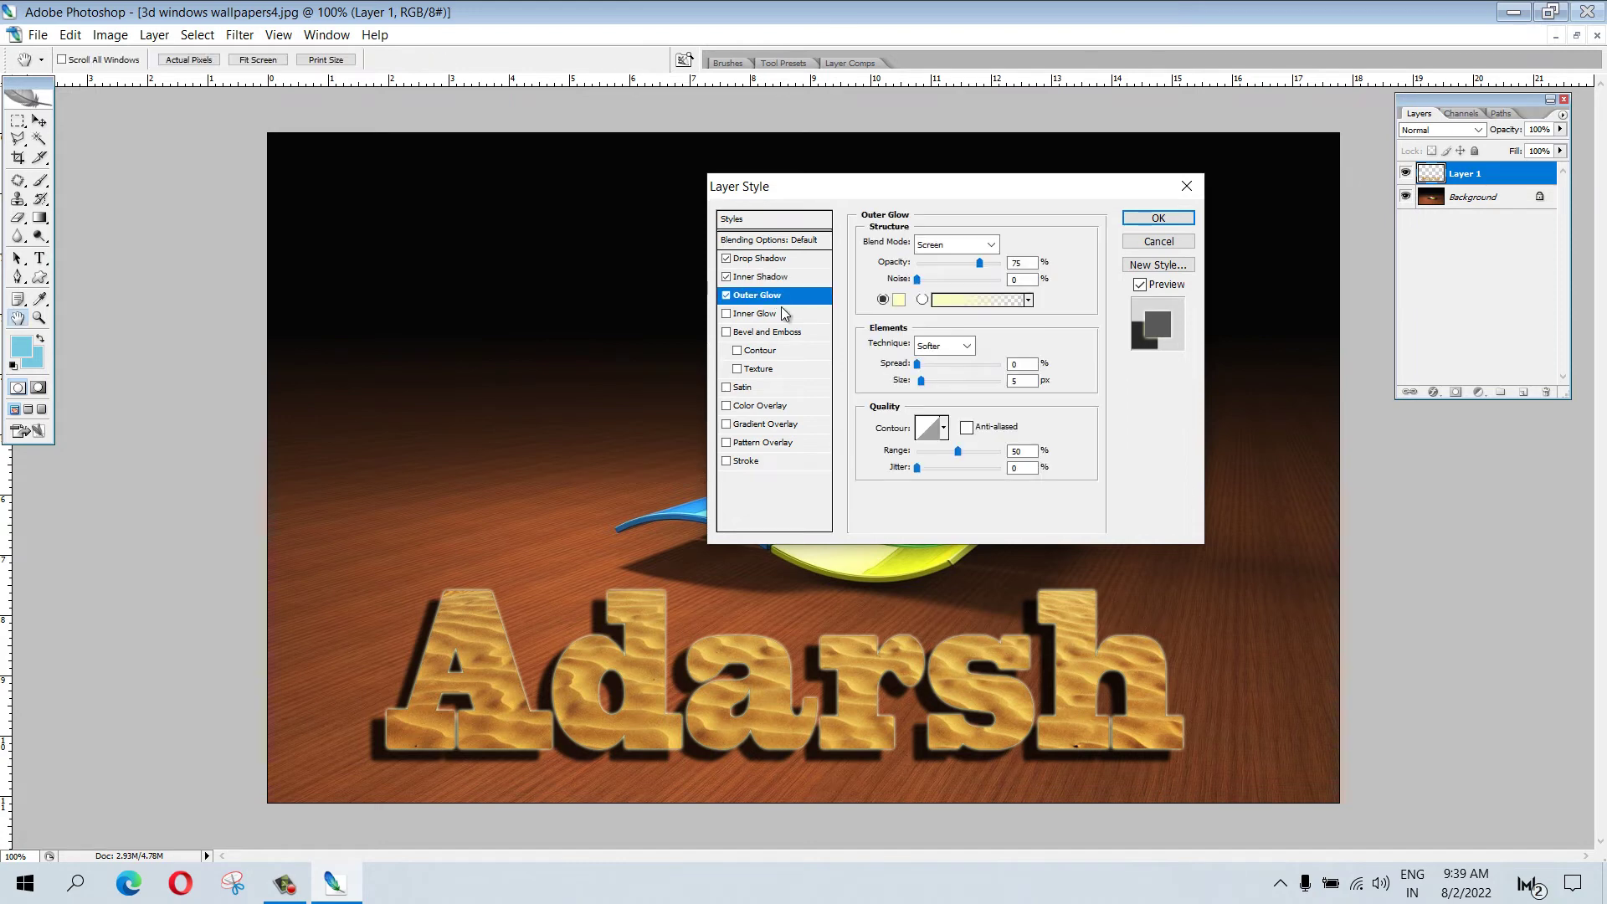
click(927, 280)
drag(920, 279, 916, 279)
mouse_move(917, 364)
mouse_down()
mouse_move(959, 364)
mouse_move(913, 377)
mouse_move(938, 381)
mouse_up()
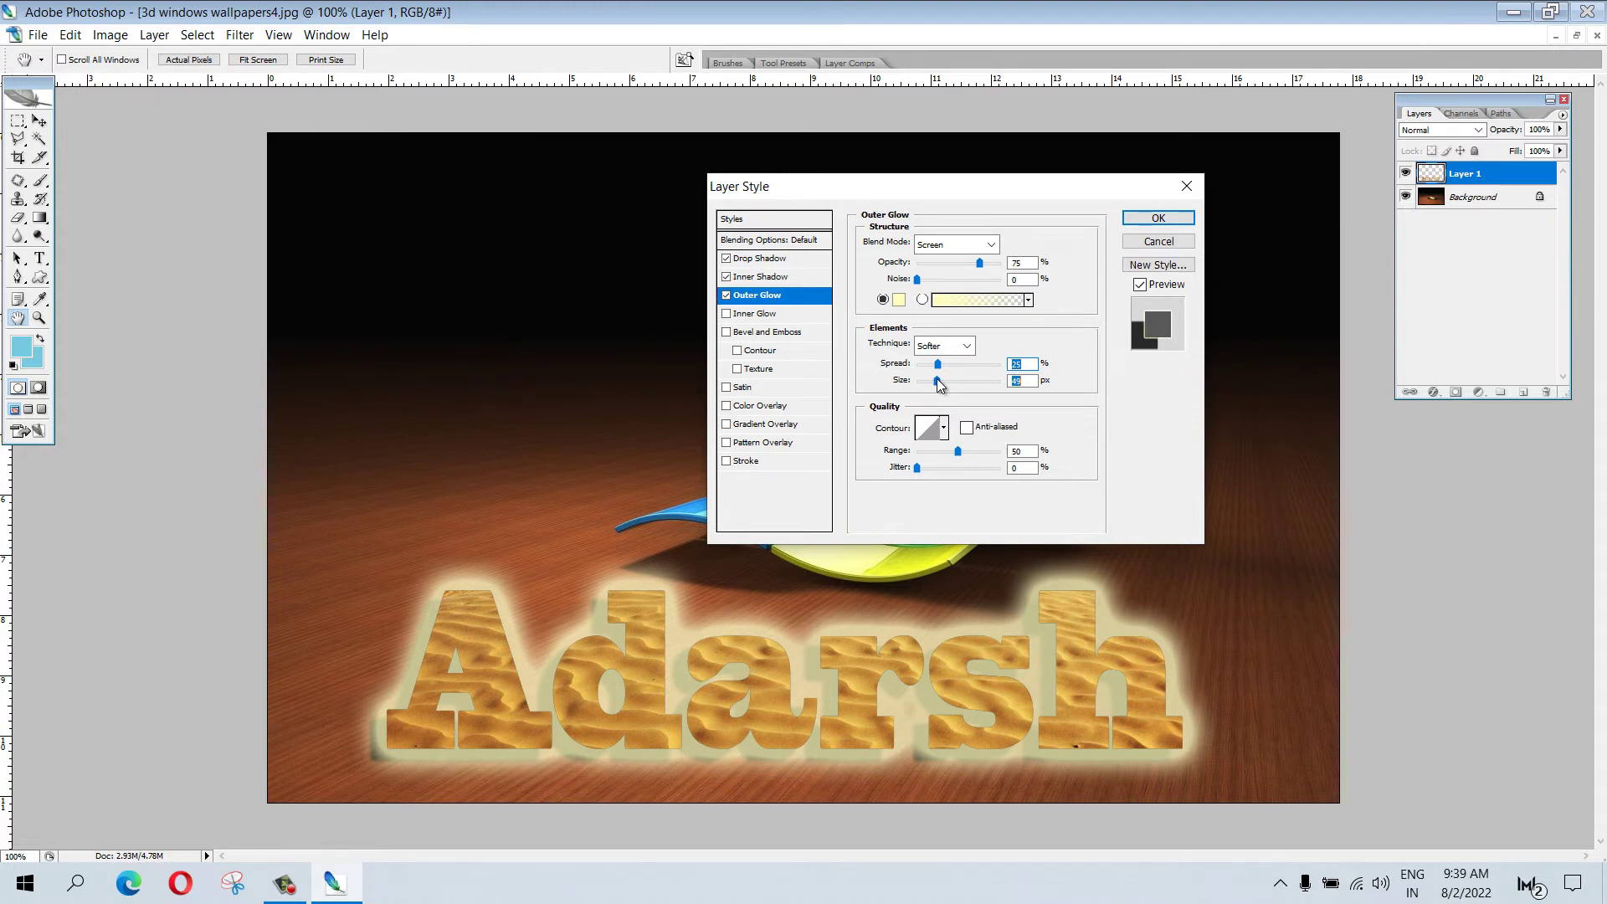
drag(937, 380, 929, 381)
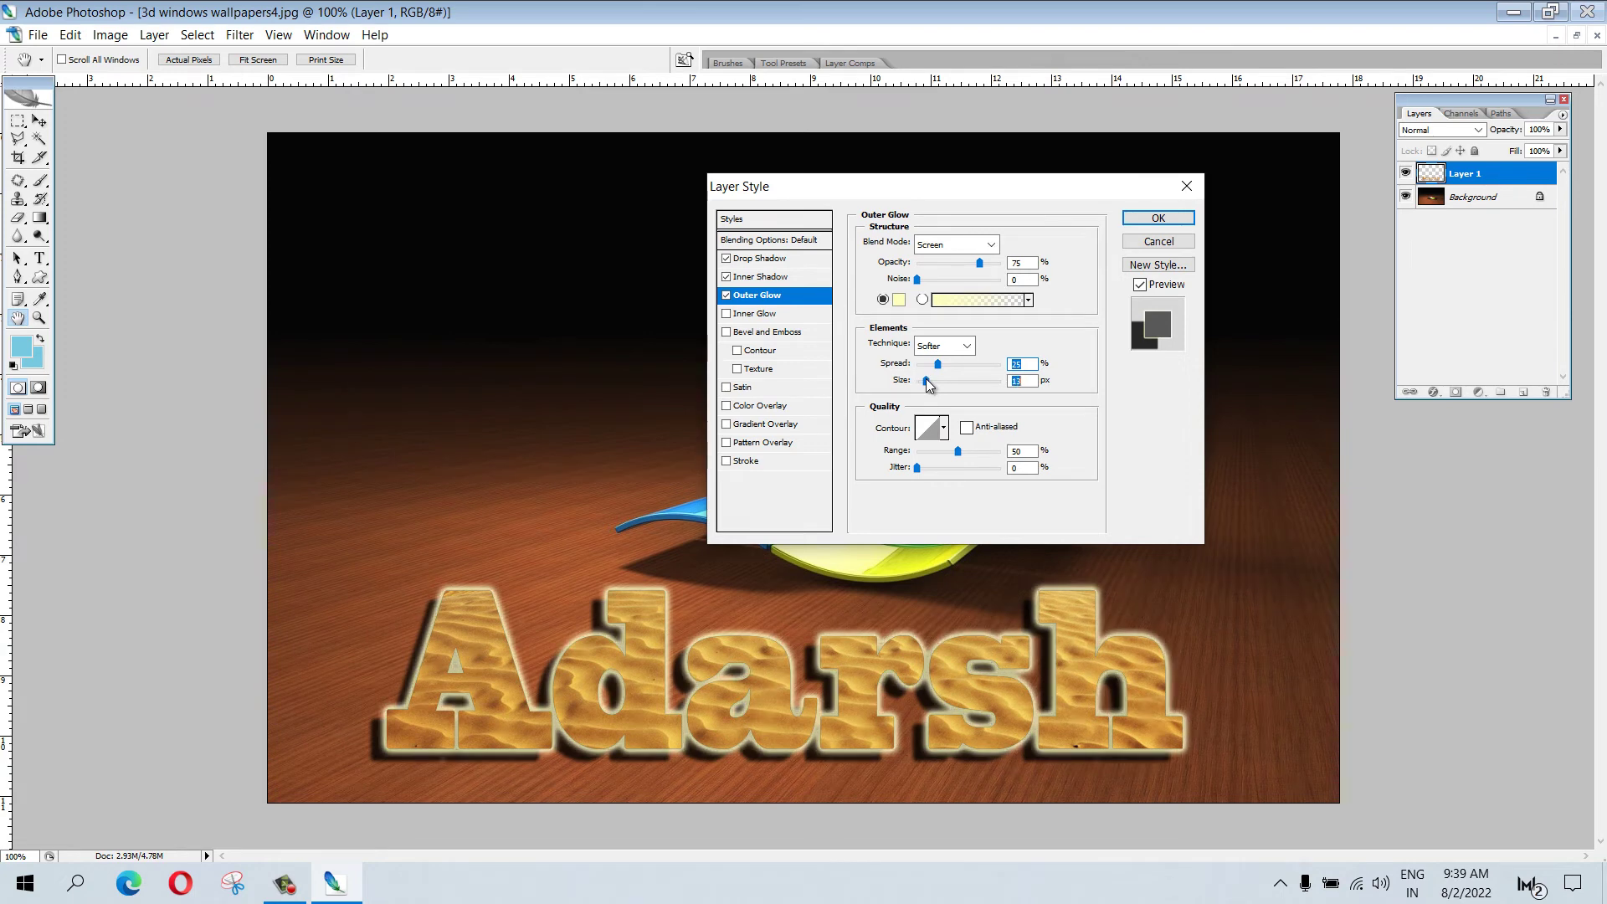
drag(925, 379, 925, 378)
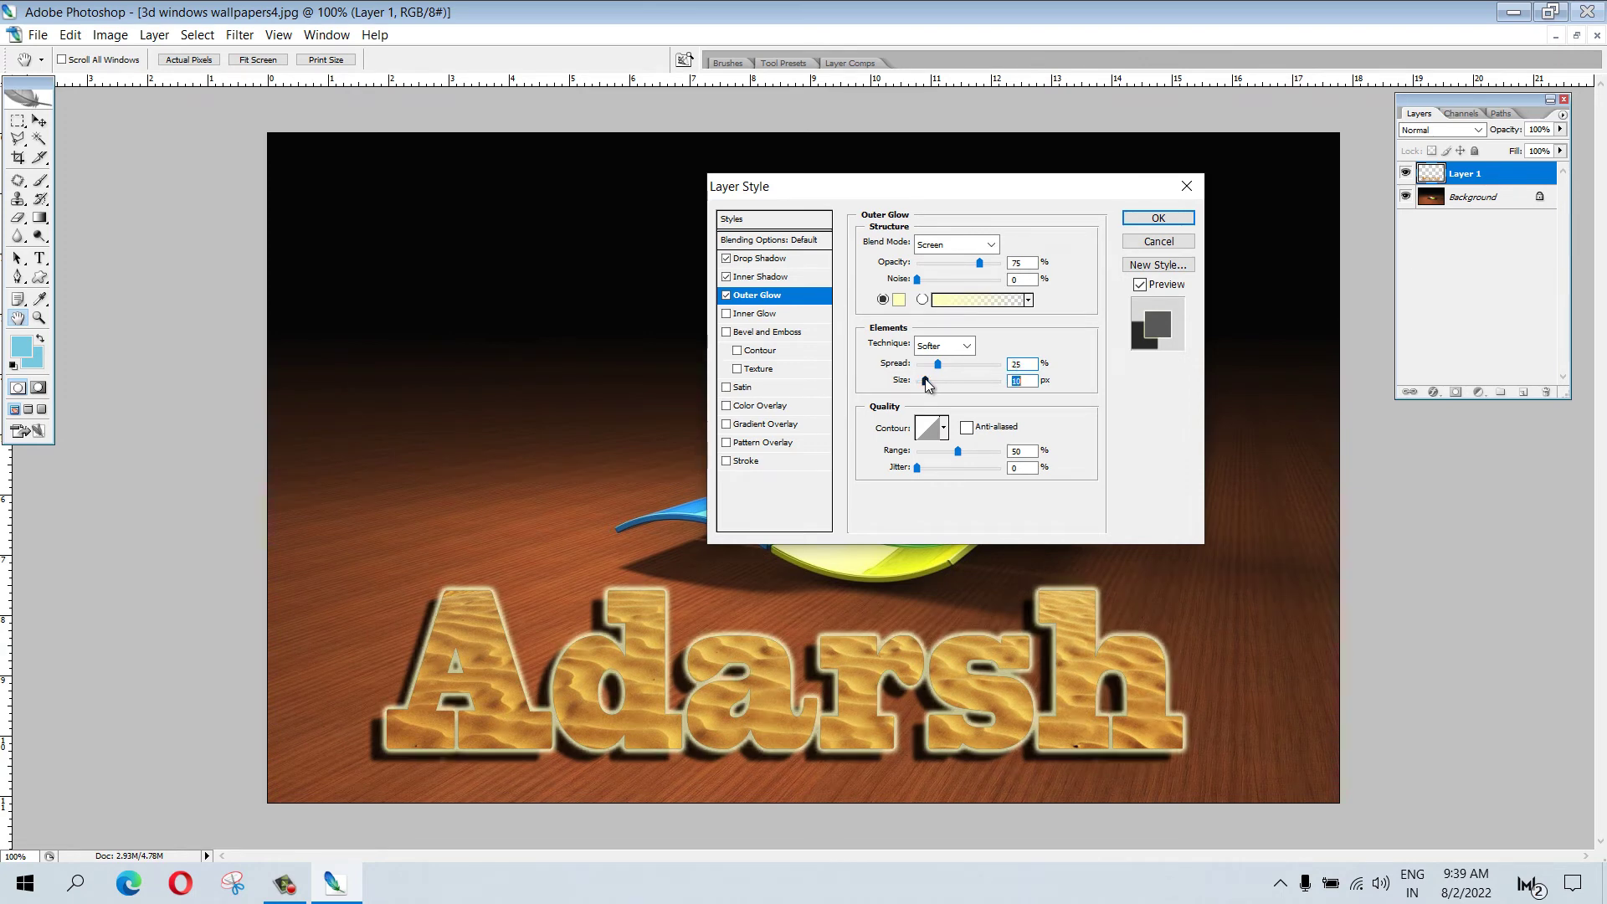
Enable Inner Glow with 0 px size and 0% choke
click(726, 314)
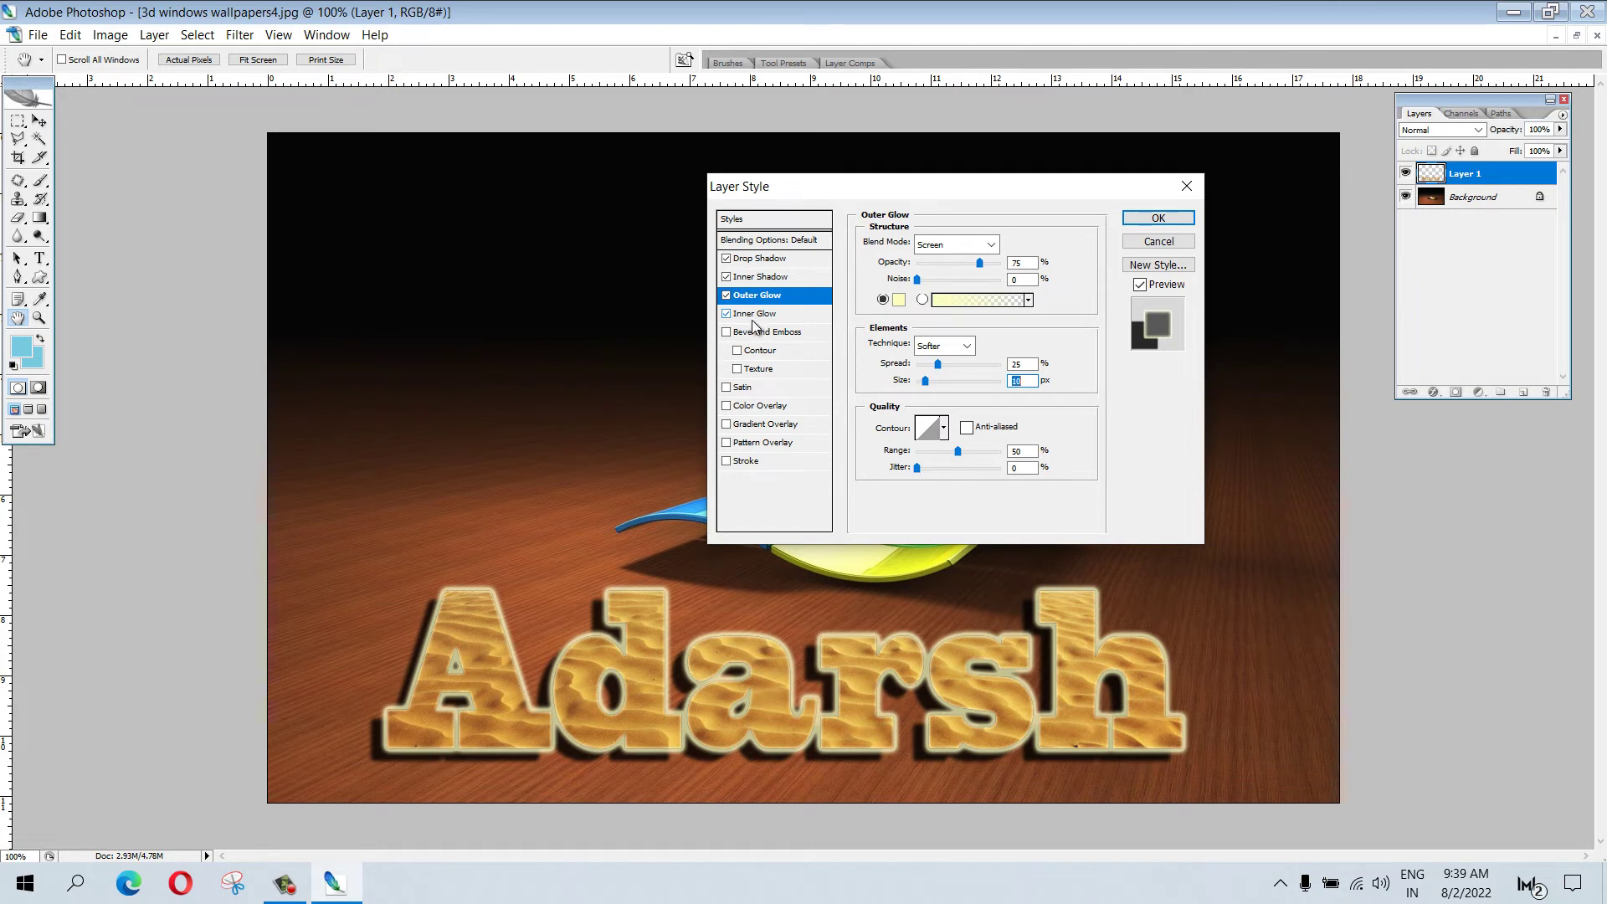
click(764, 318)
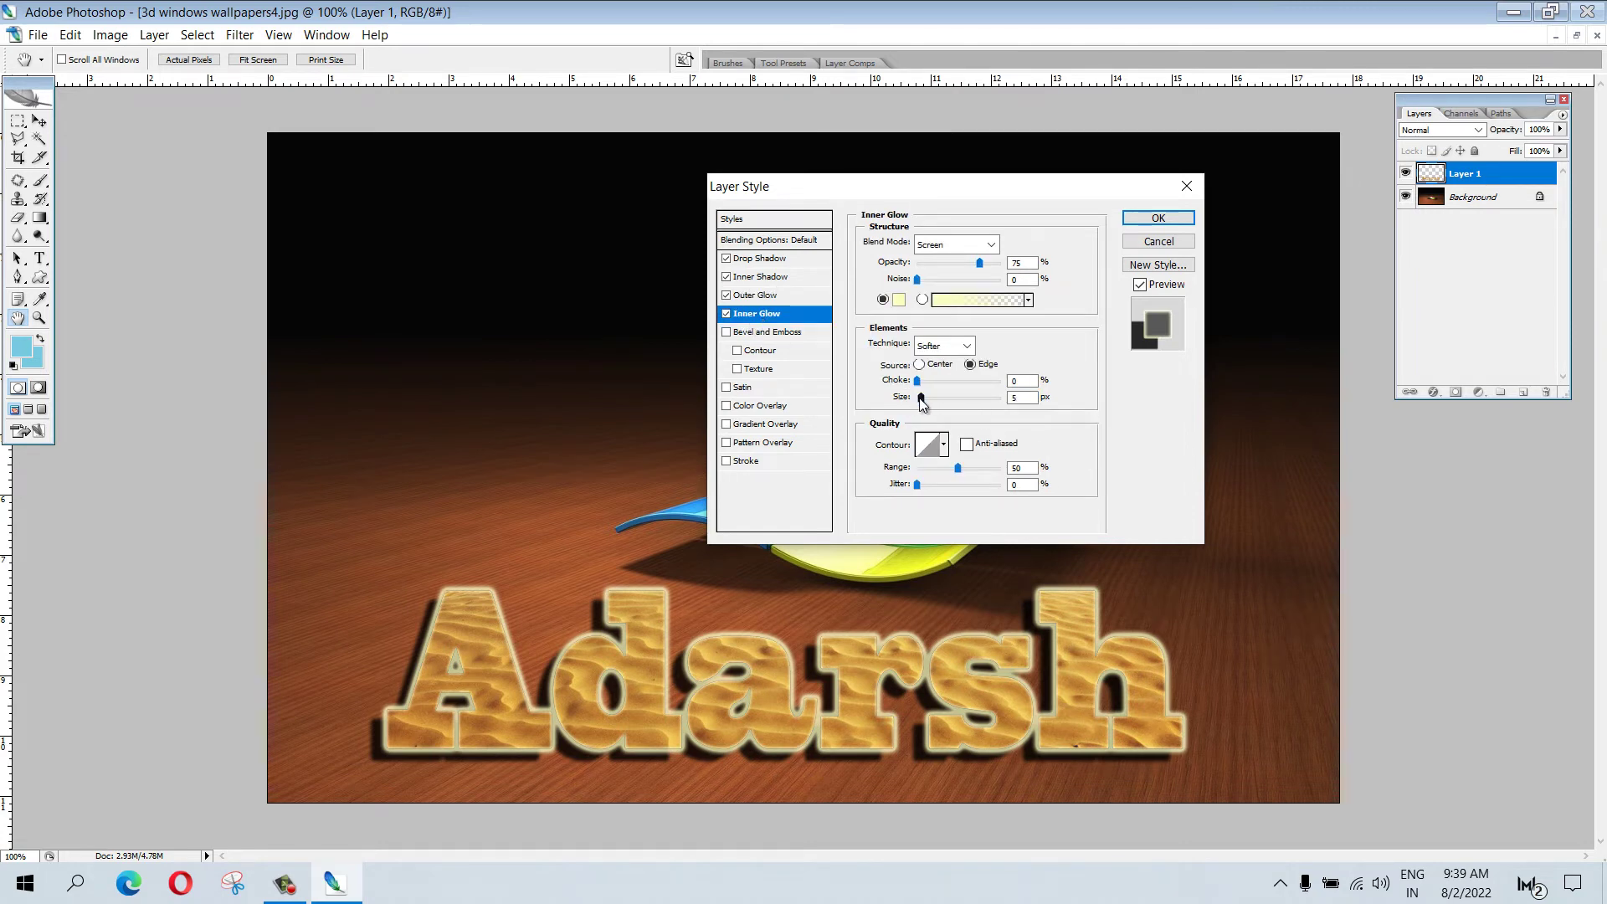
drag(921, 398, 917, 401)
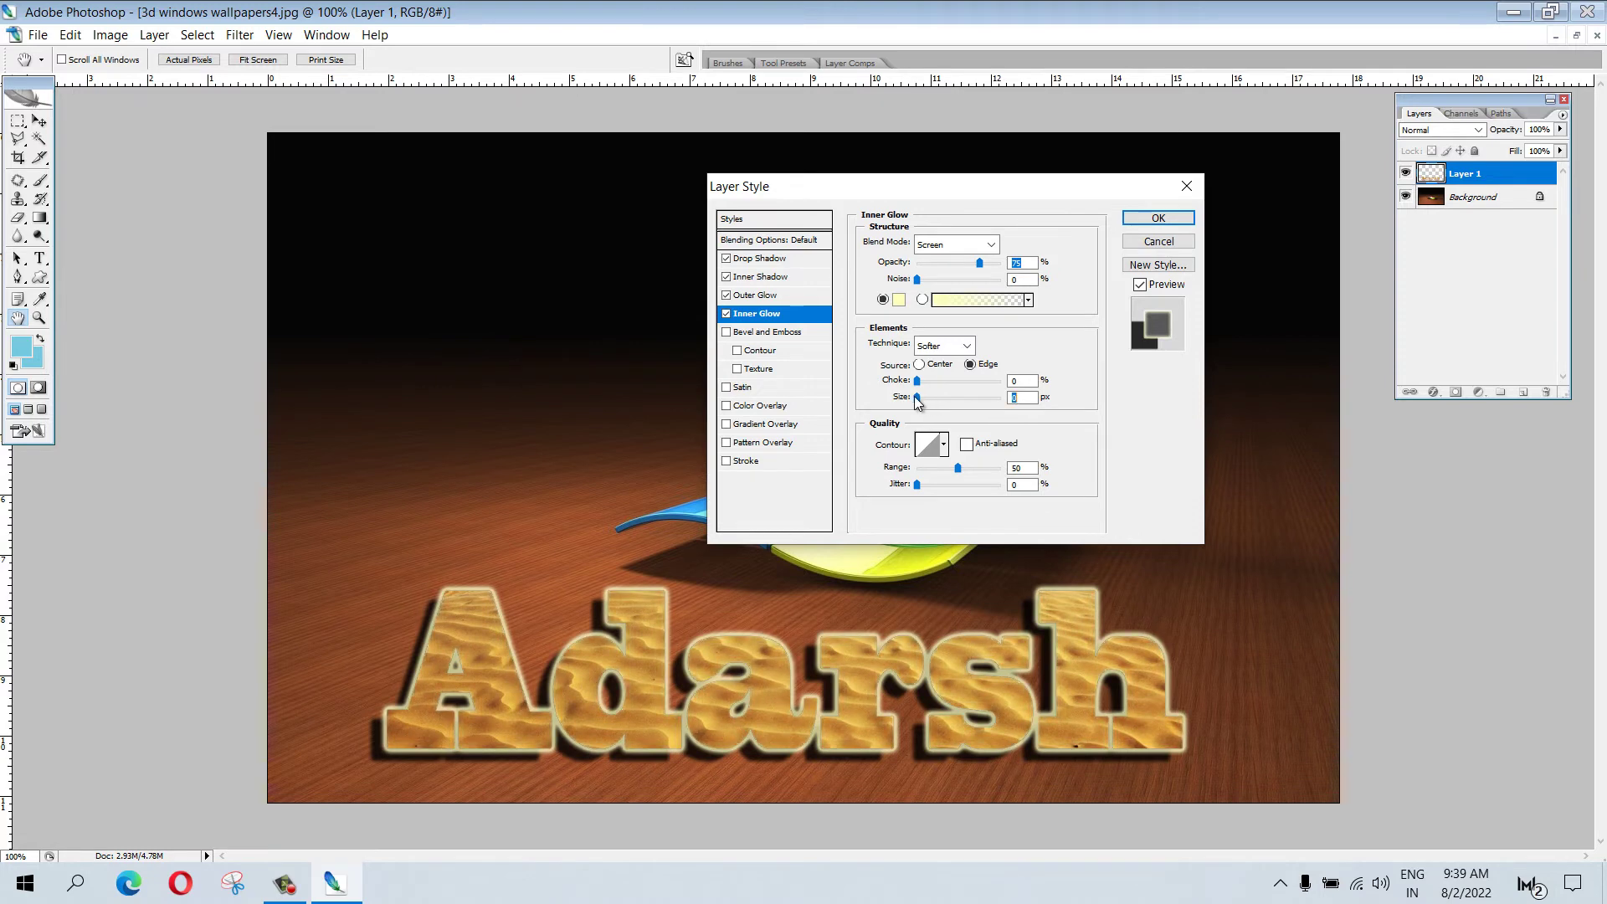
drag(917, 382, 915, 383)
Turn off Drop Shadow, Inner Shadow, Outer Glow and Inner Glow
click(726, 258)
click(726, 277)
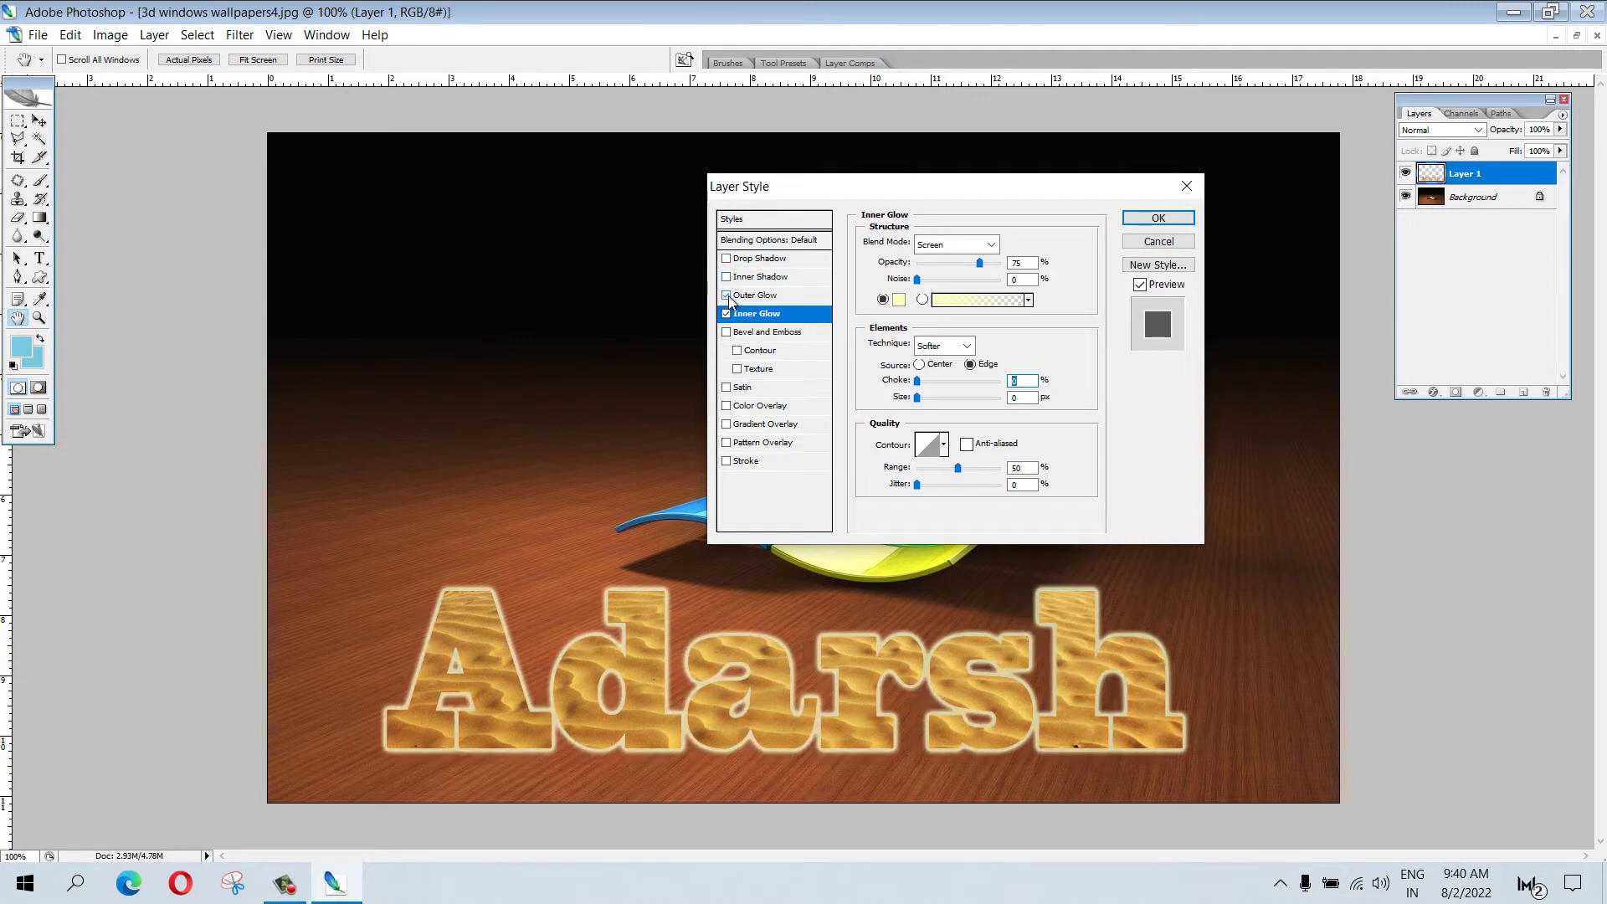
click(726, 296)
click(726, 313)
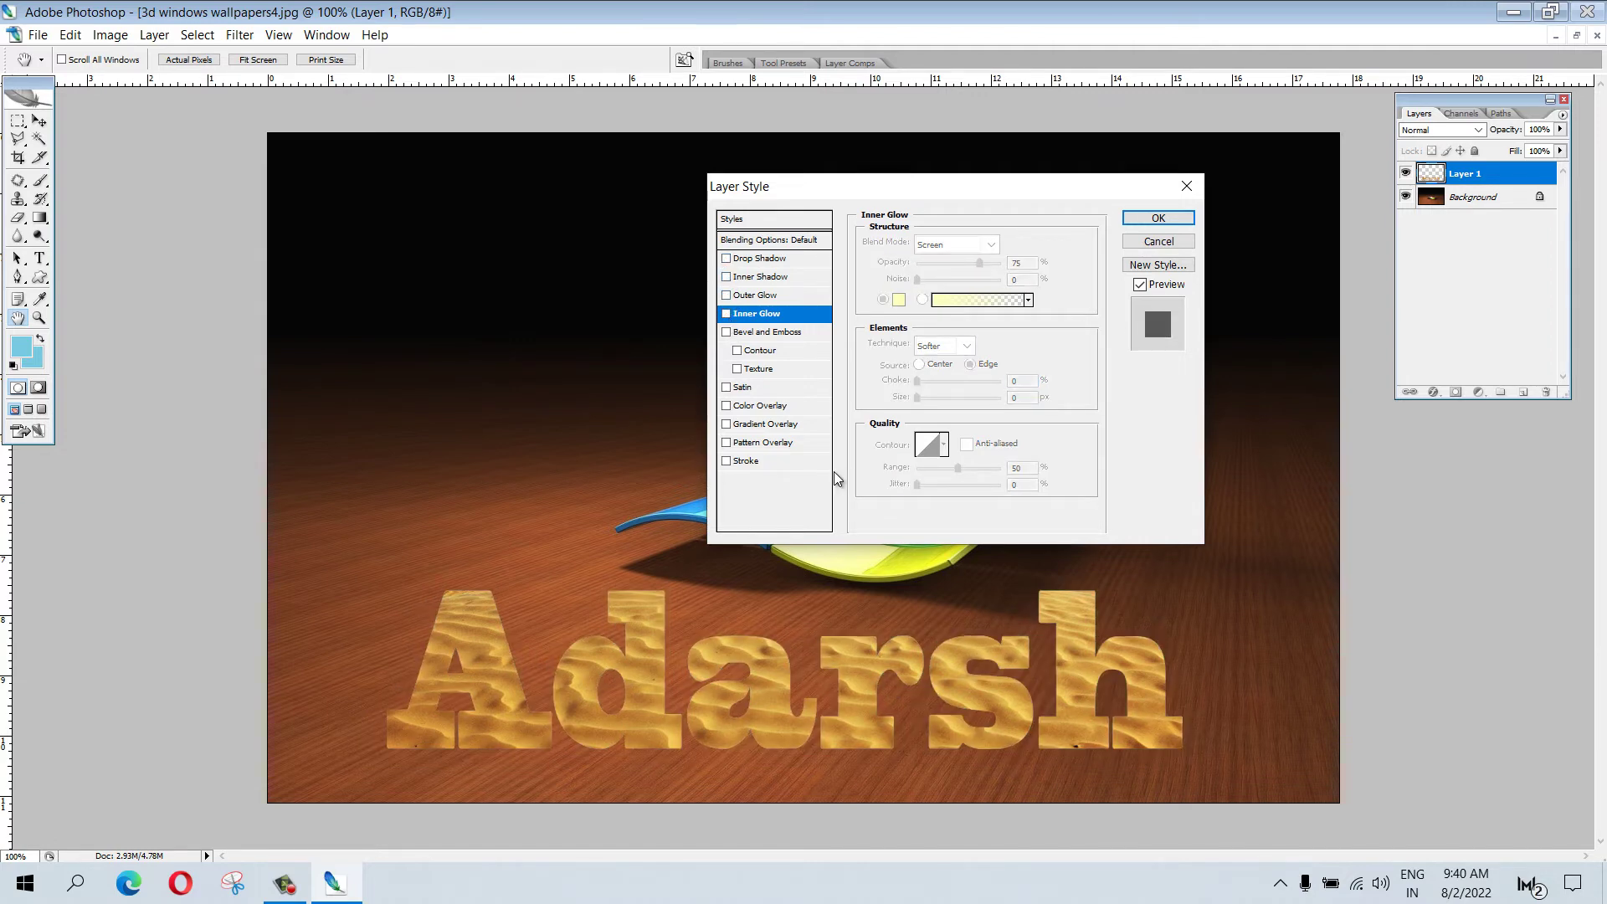
Add Bevel and Emboss with 10 px size, 341% depth and softened edges
click(726, 332)
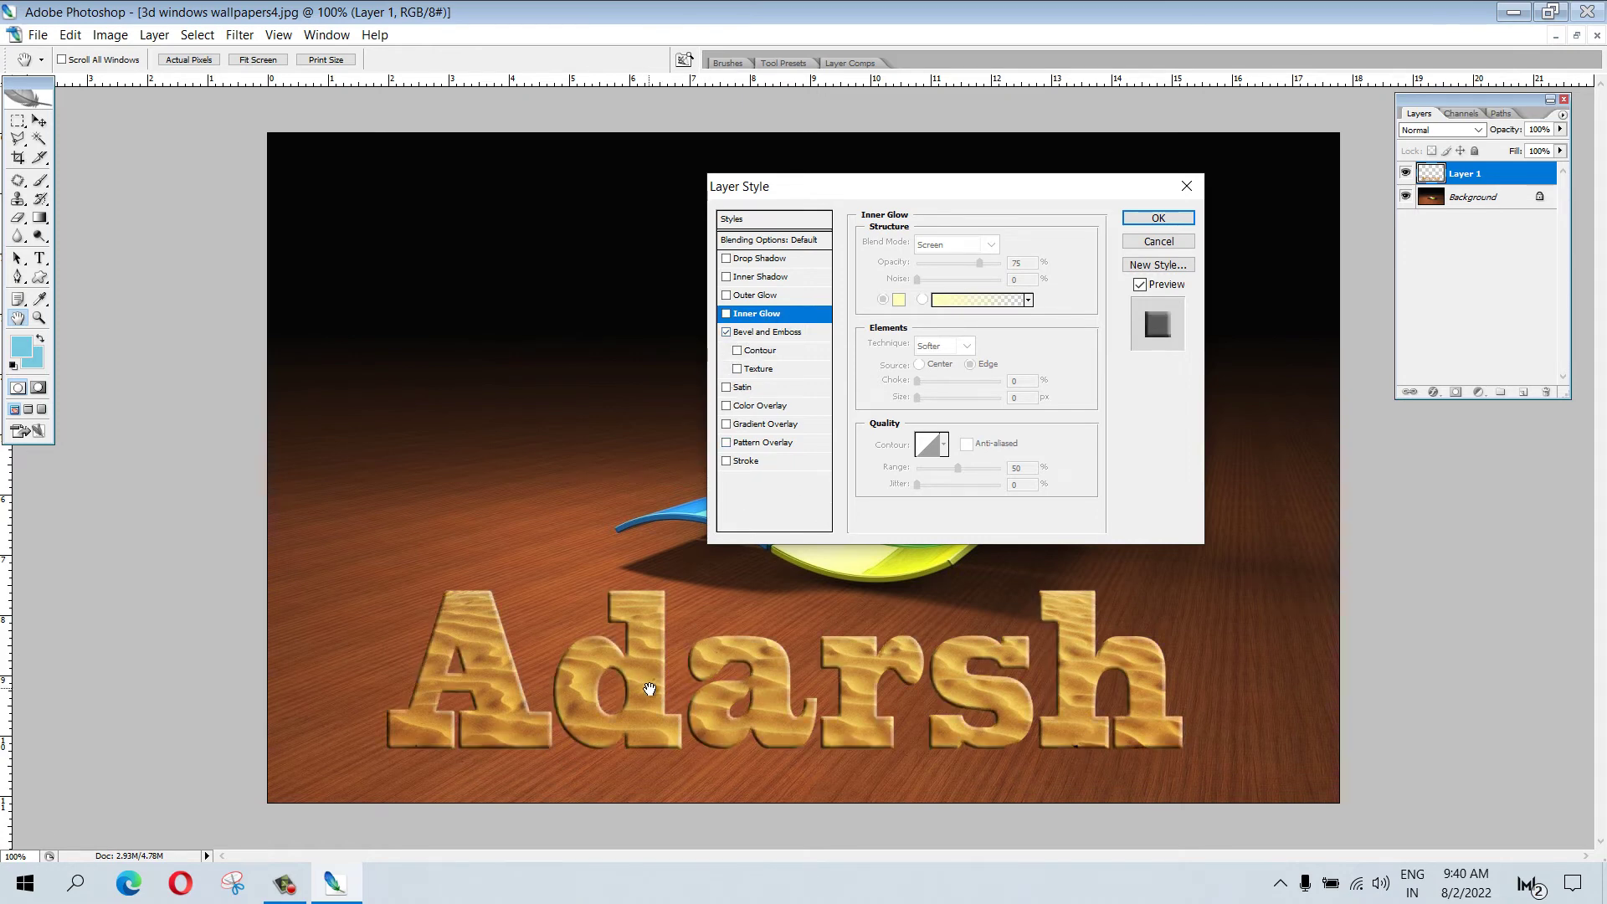
click(780, 333)
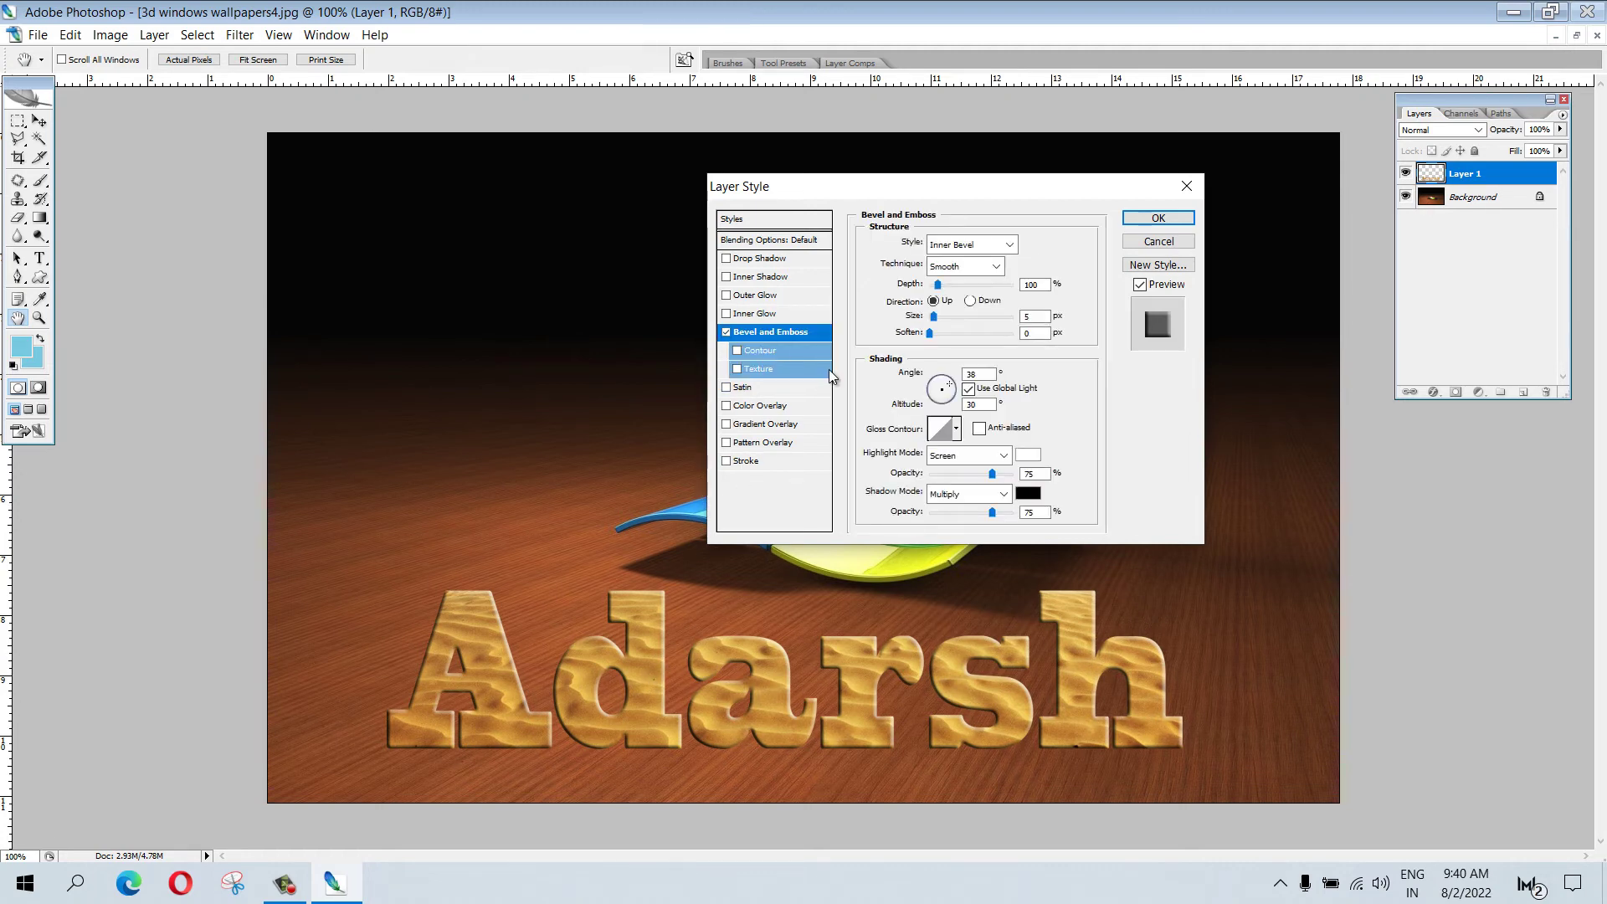
drag(937, 317, 939, 318)
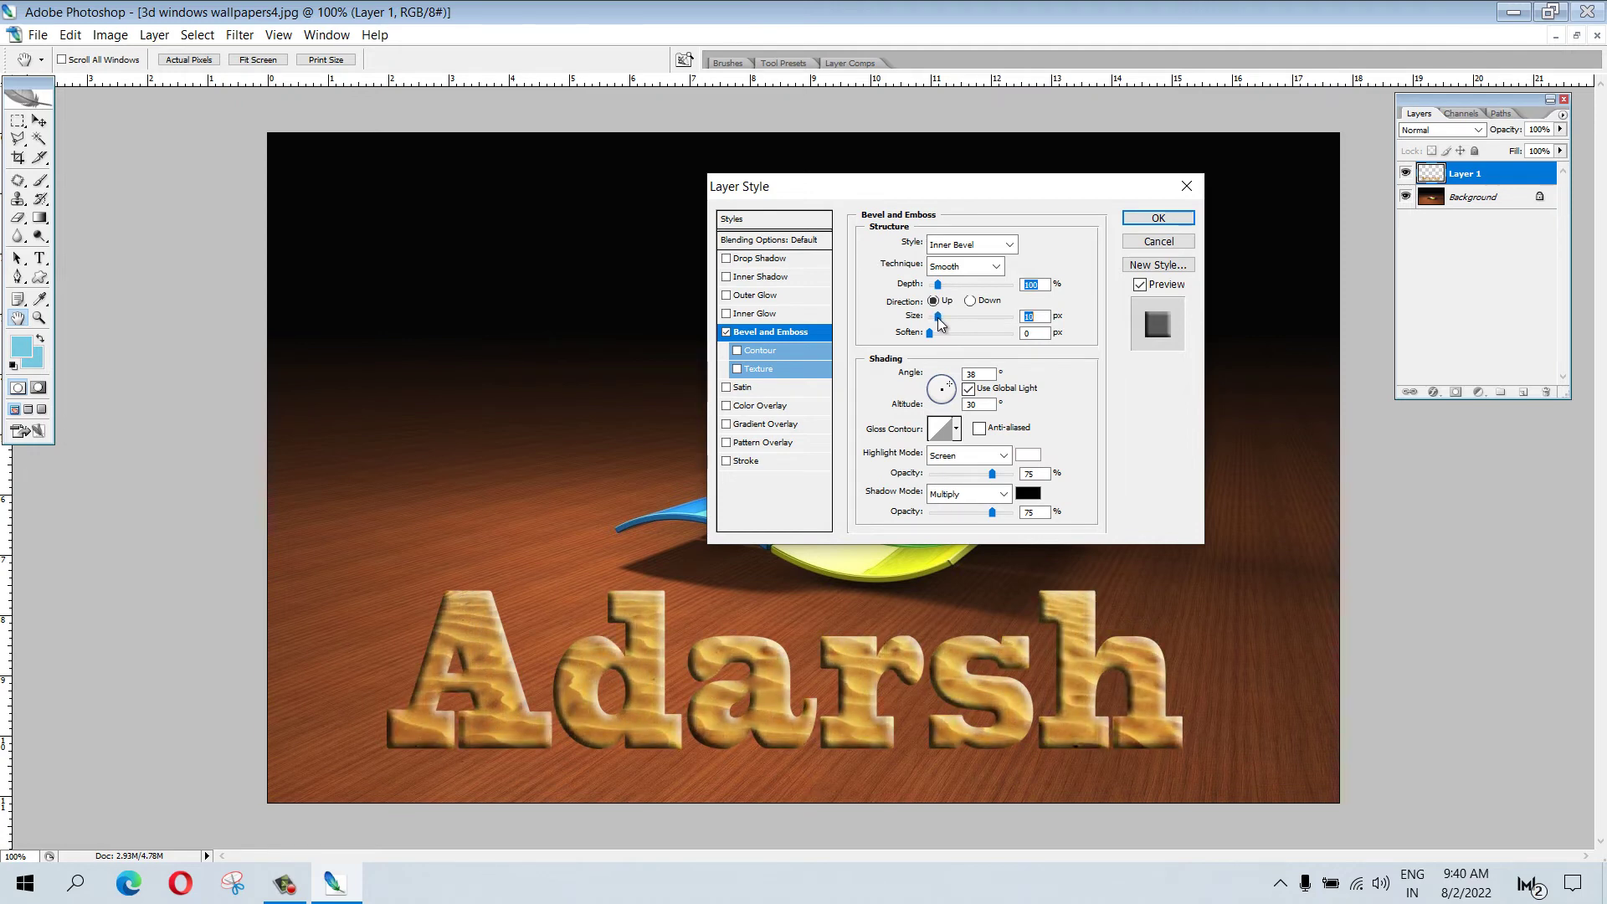
drag(940, 324, 937, 318)
drag(938, 286, 957, 286)
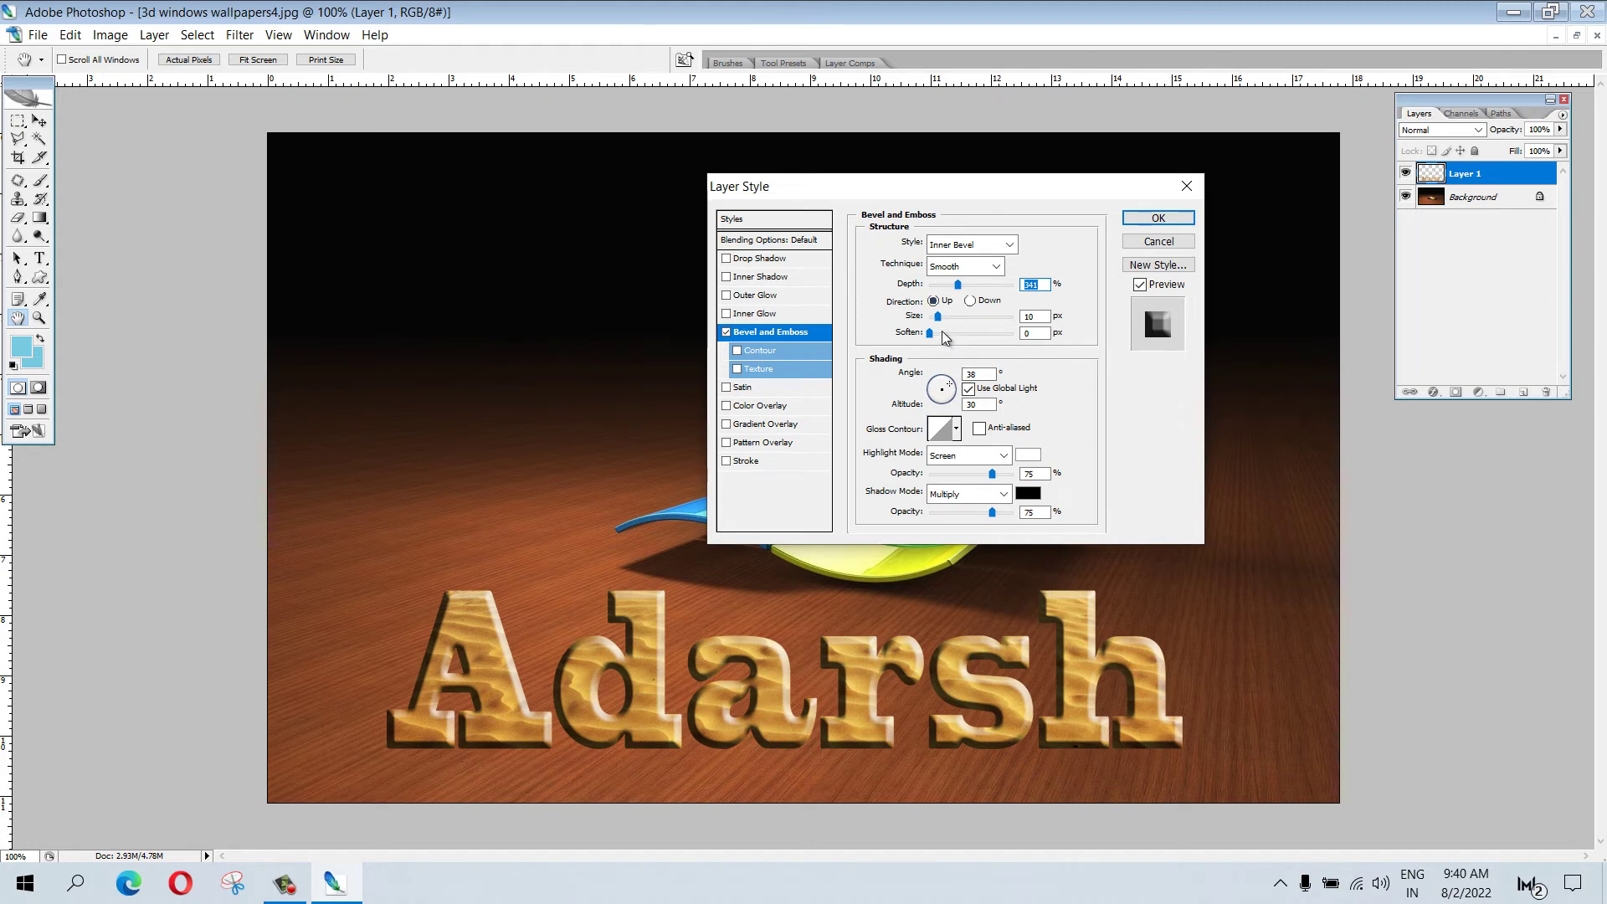
mouse_move(936, 335)
mouse_down()
mouse_move(982, 334)
mouse_move(910, 360)
mouse_move(1007, 366)
mouse_move(912, 379)
mouse_up()
Light the bevel from 60° at 16° altitude and choose a ridged gloss contour
click(937, 379)
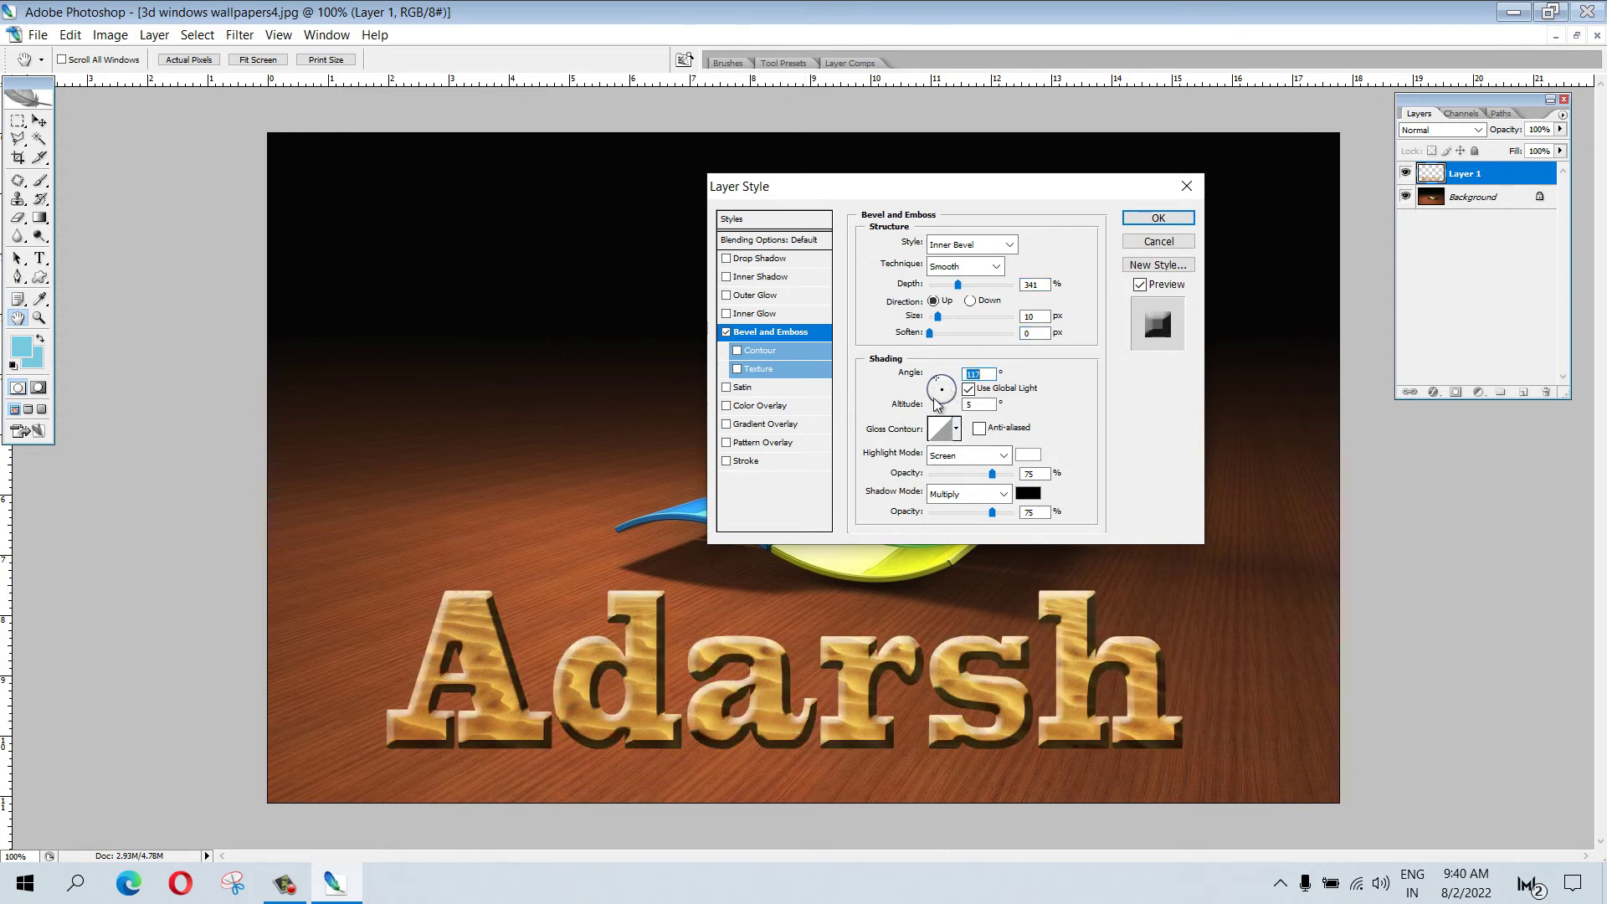
click(949, 387)
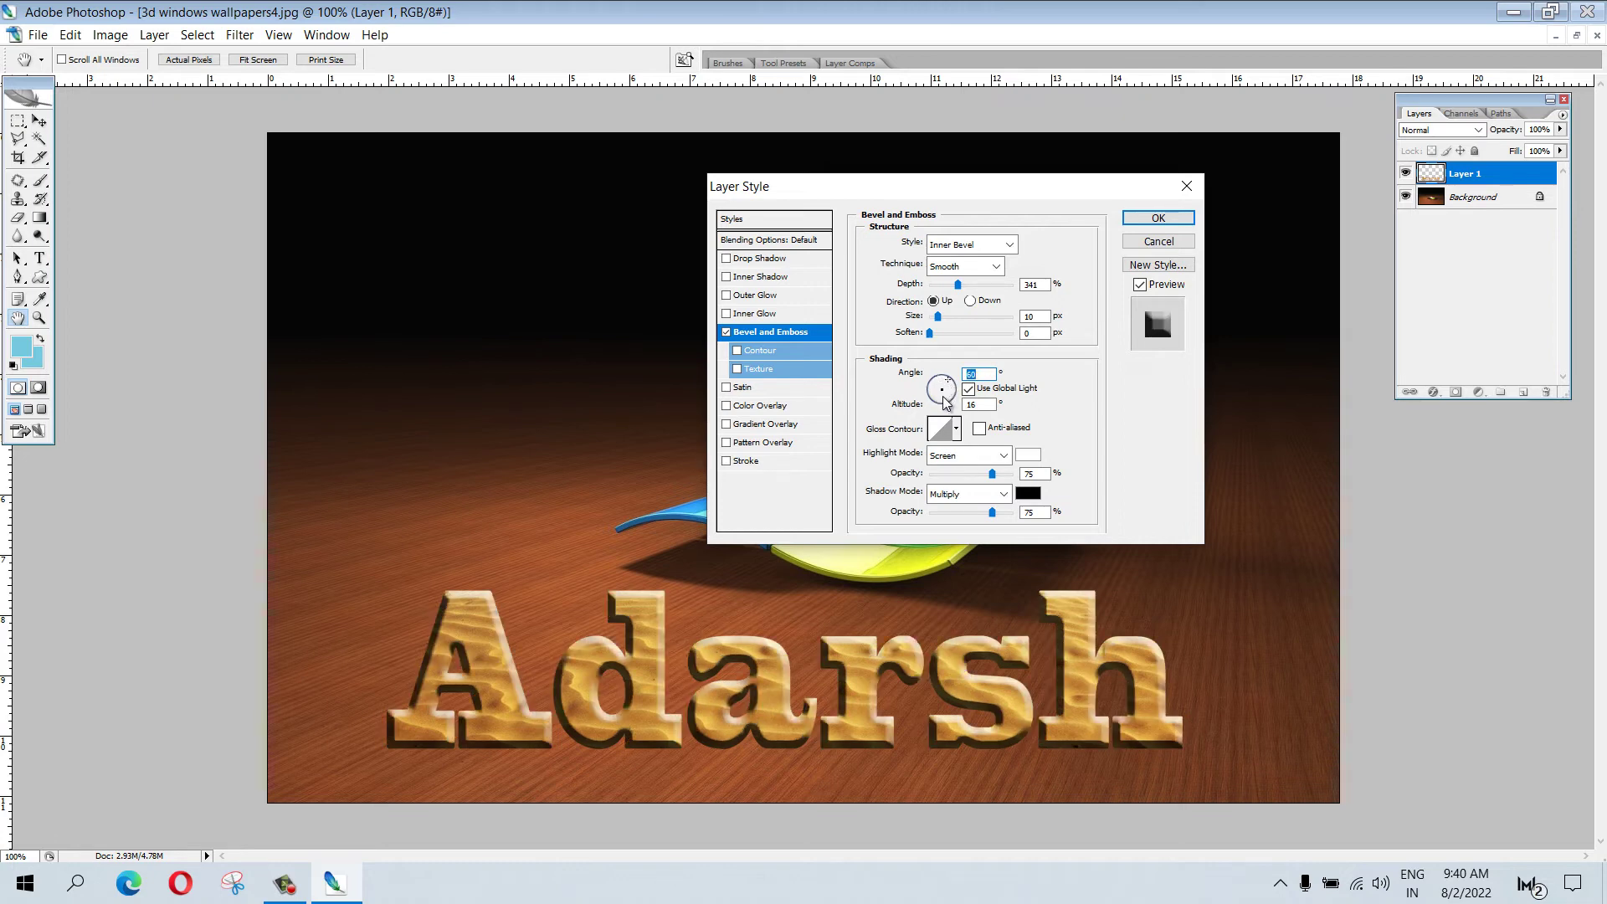
click(956, 428)
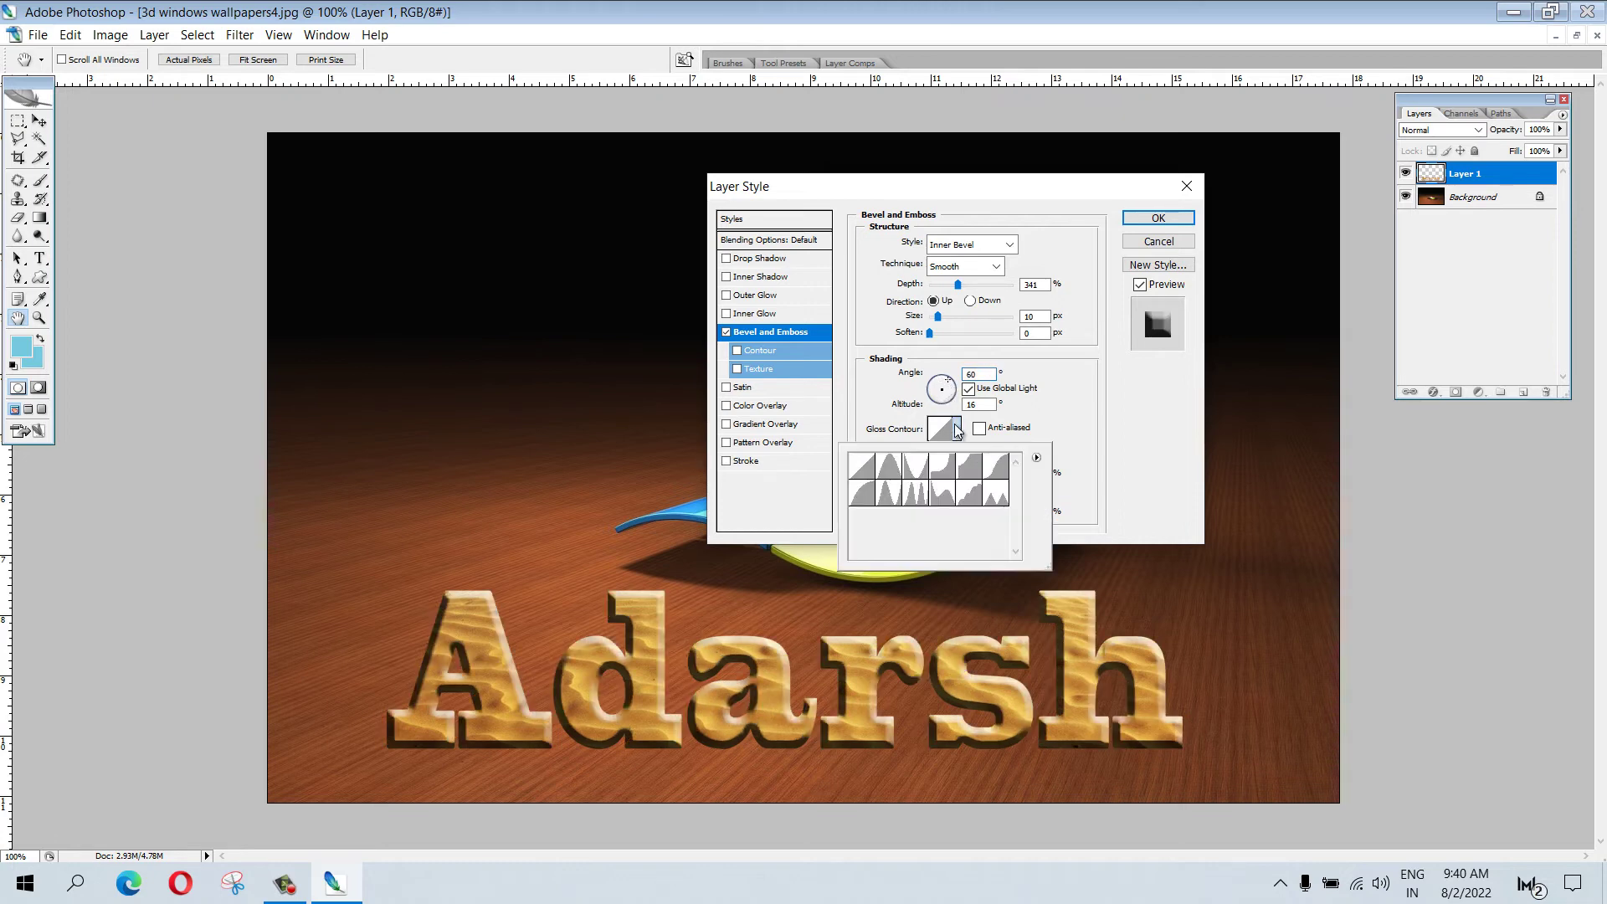
click(886, 475)
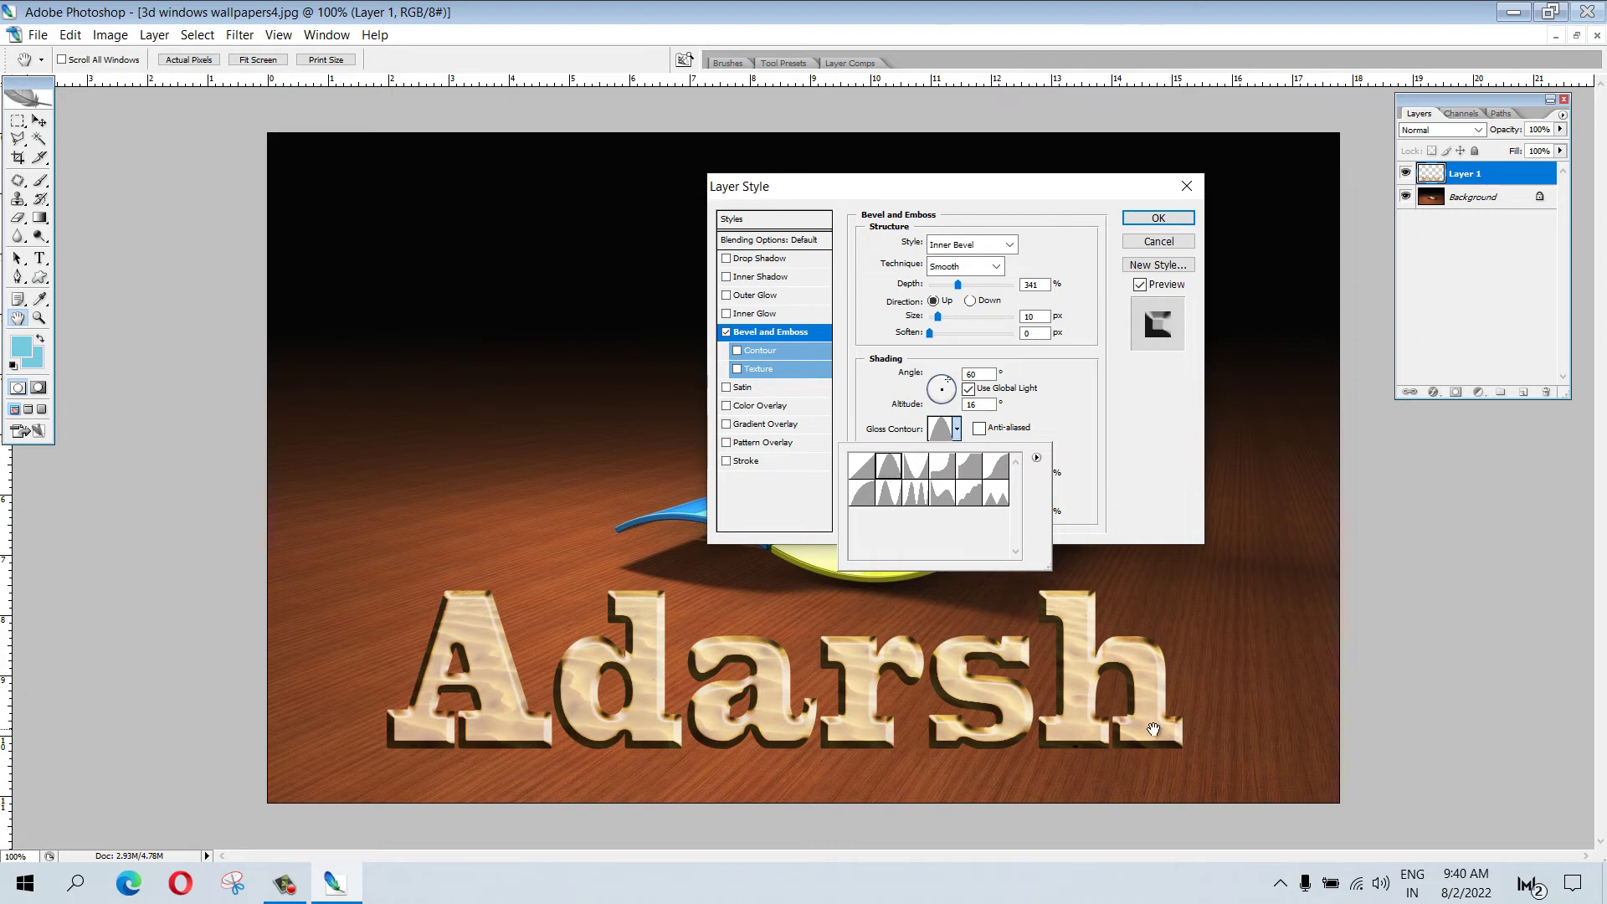
click(954, 475)
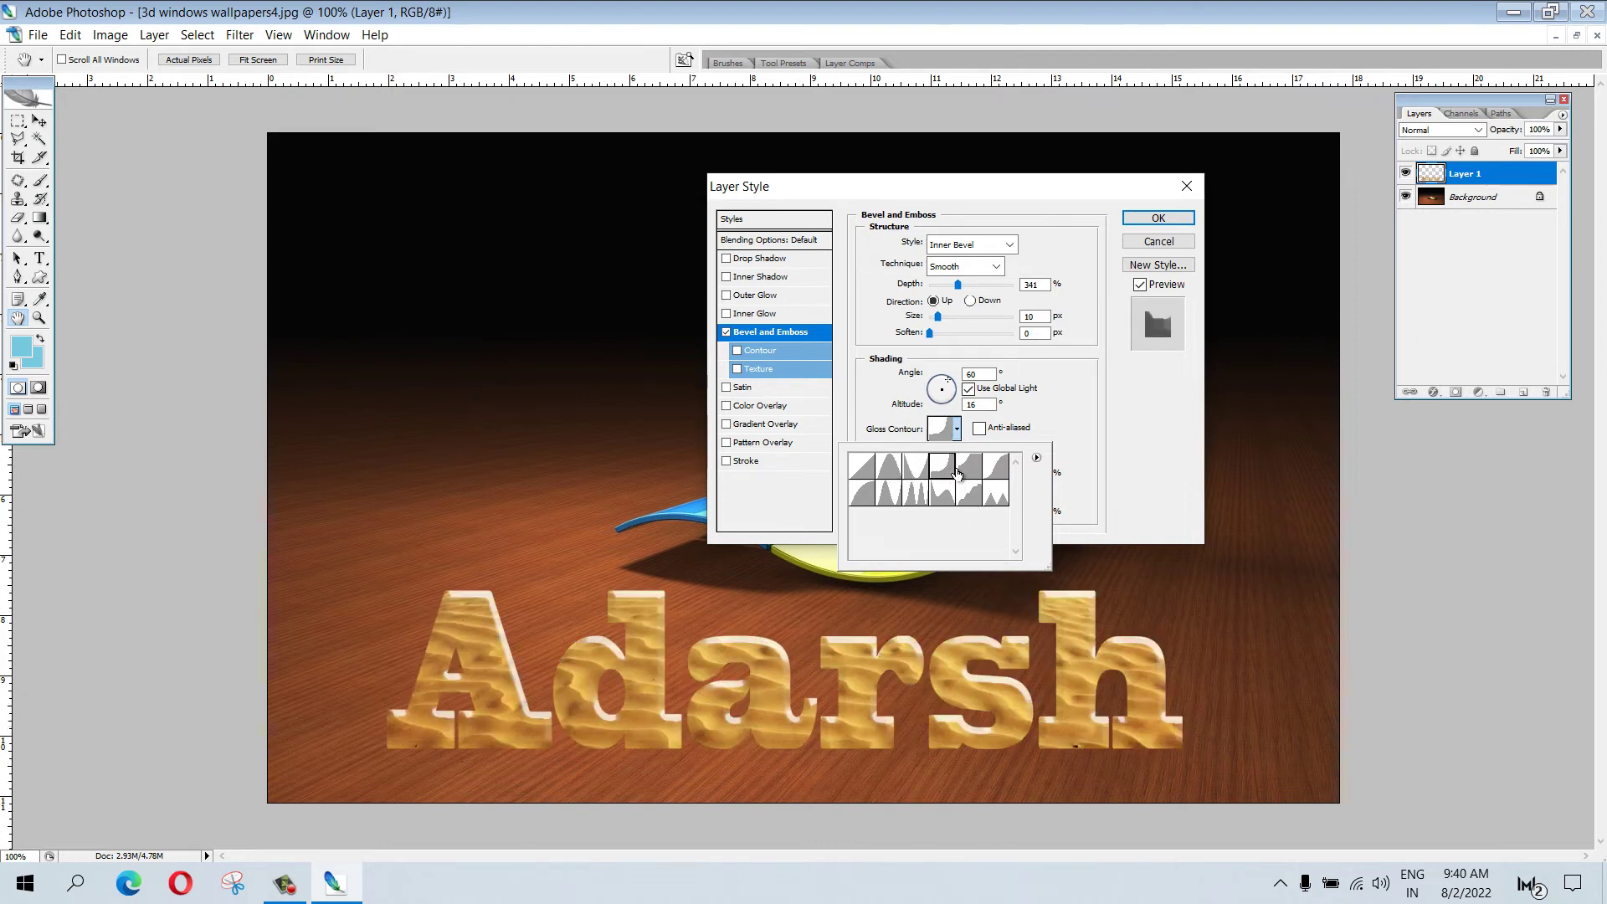
click(969, 470)
click(994, 477)
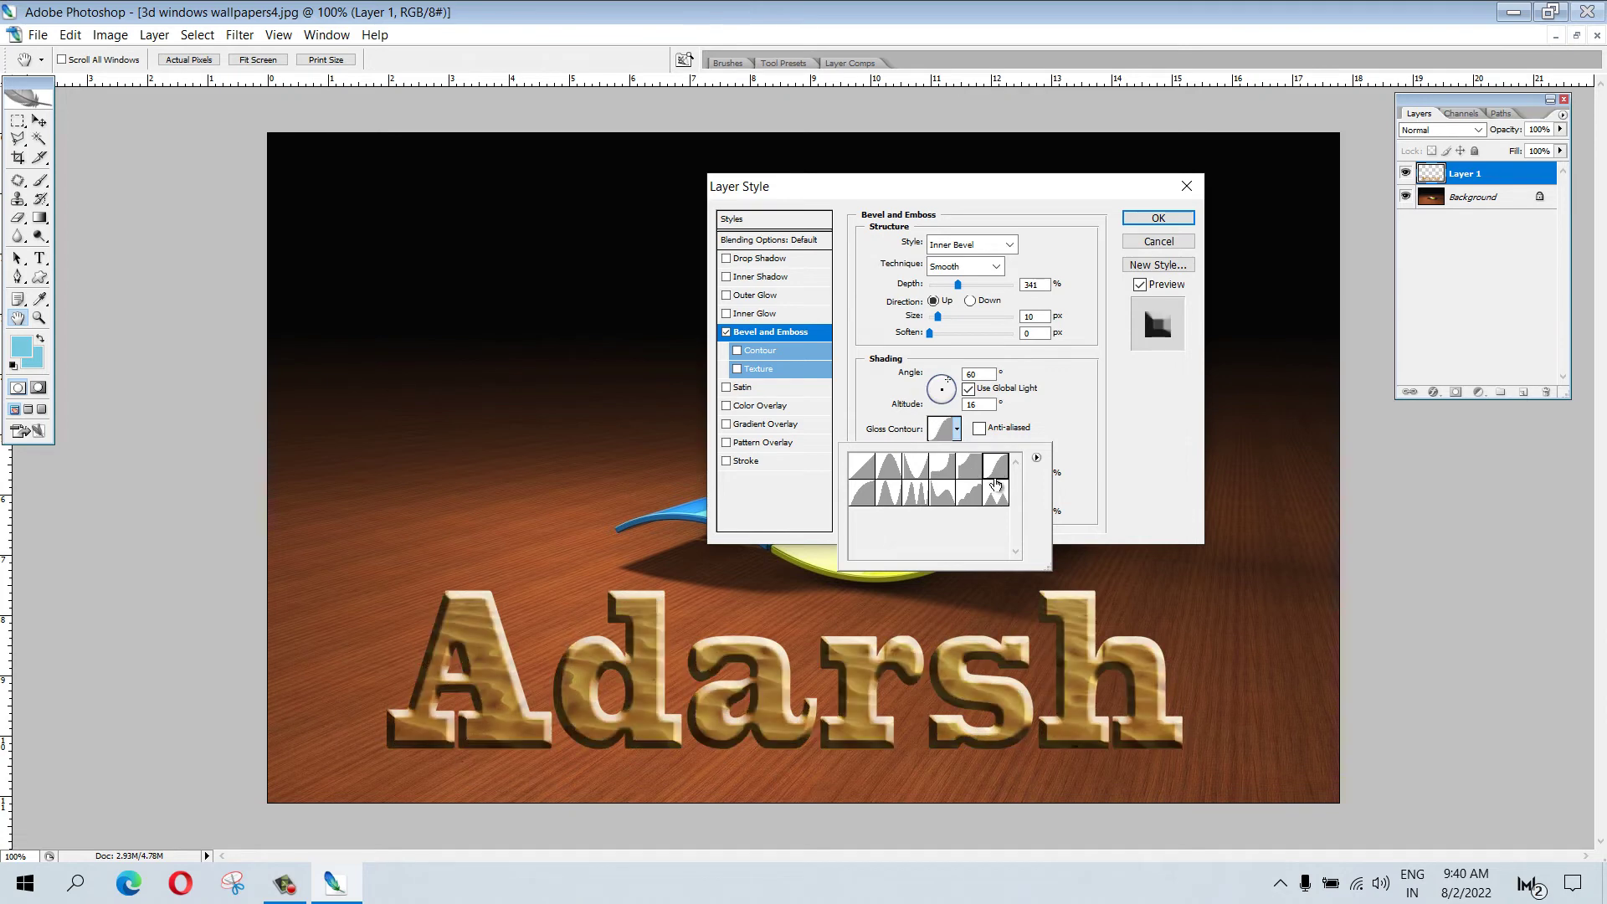
click(995, 496)
click(946, 501)
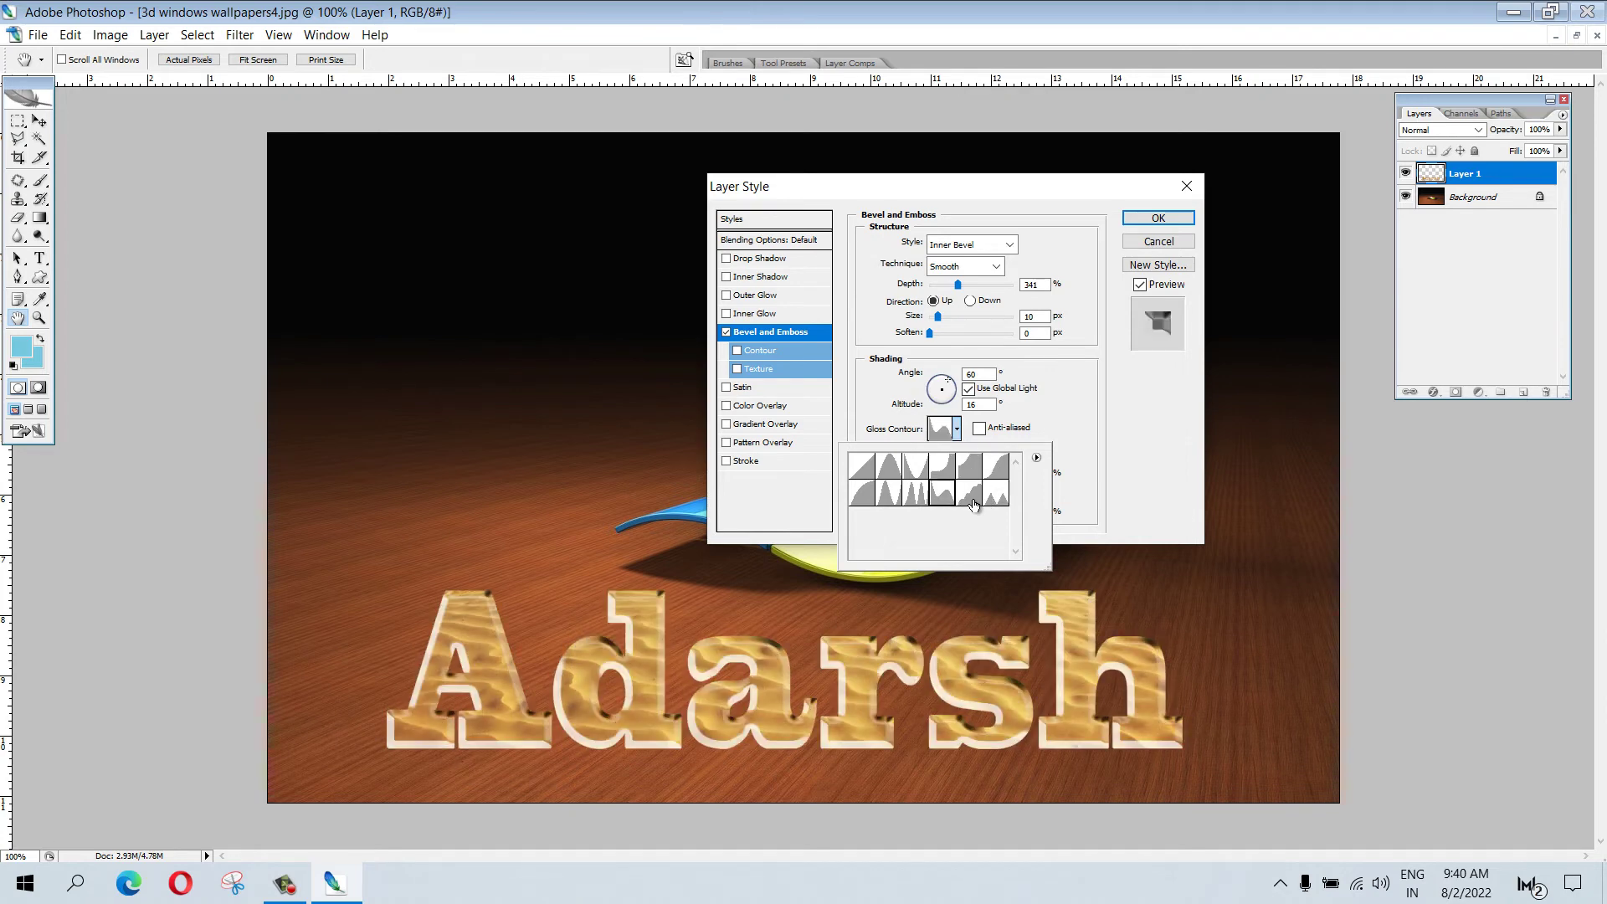
click(979, 503)
click(995, 498)
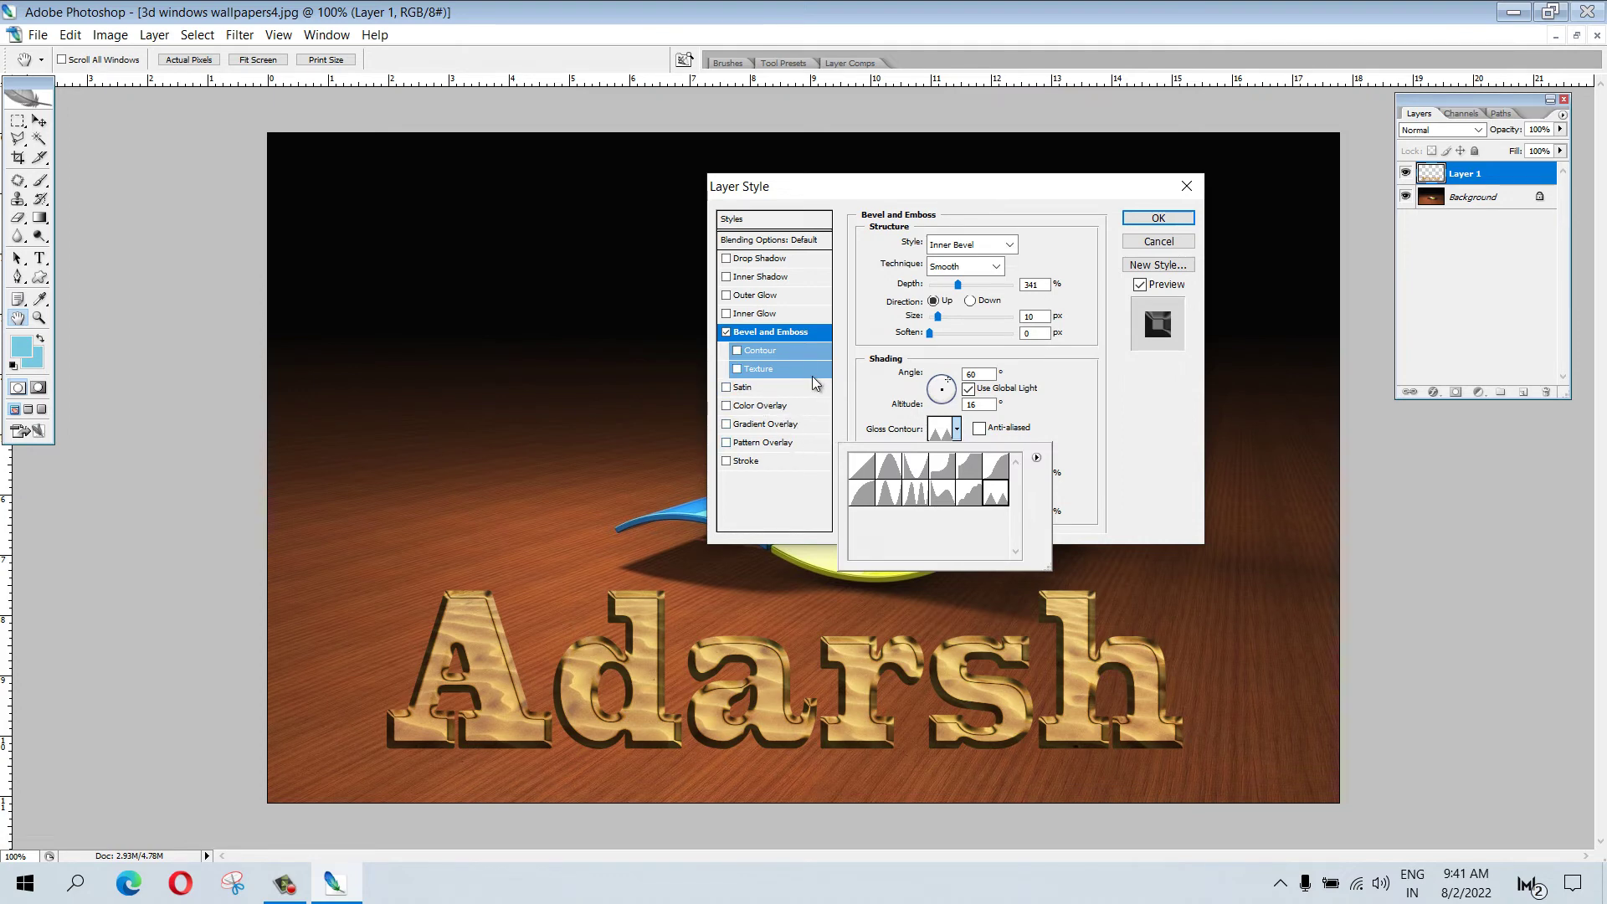
Enable bevel Contour and Texture, using the crumpled-foil pattern as the texture
click(736, 352)
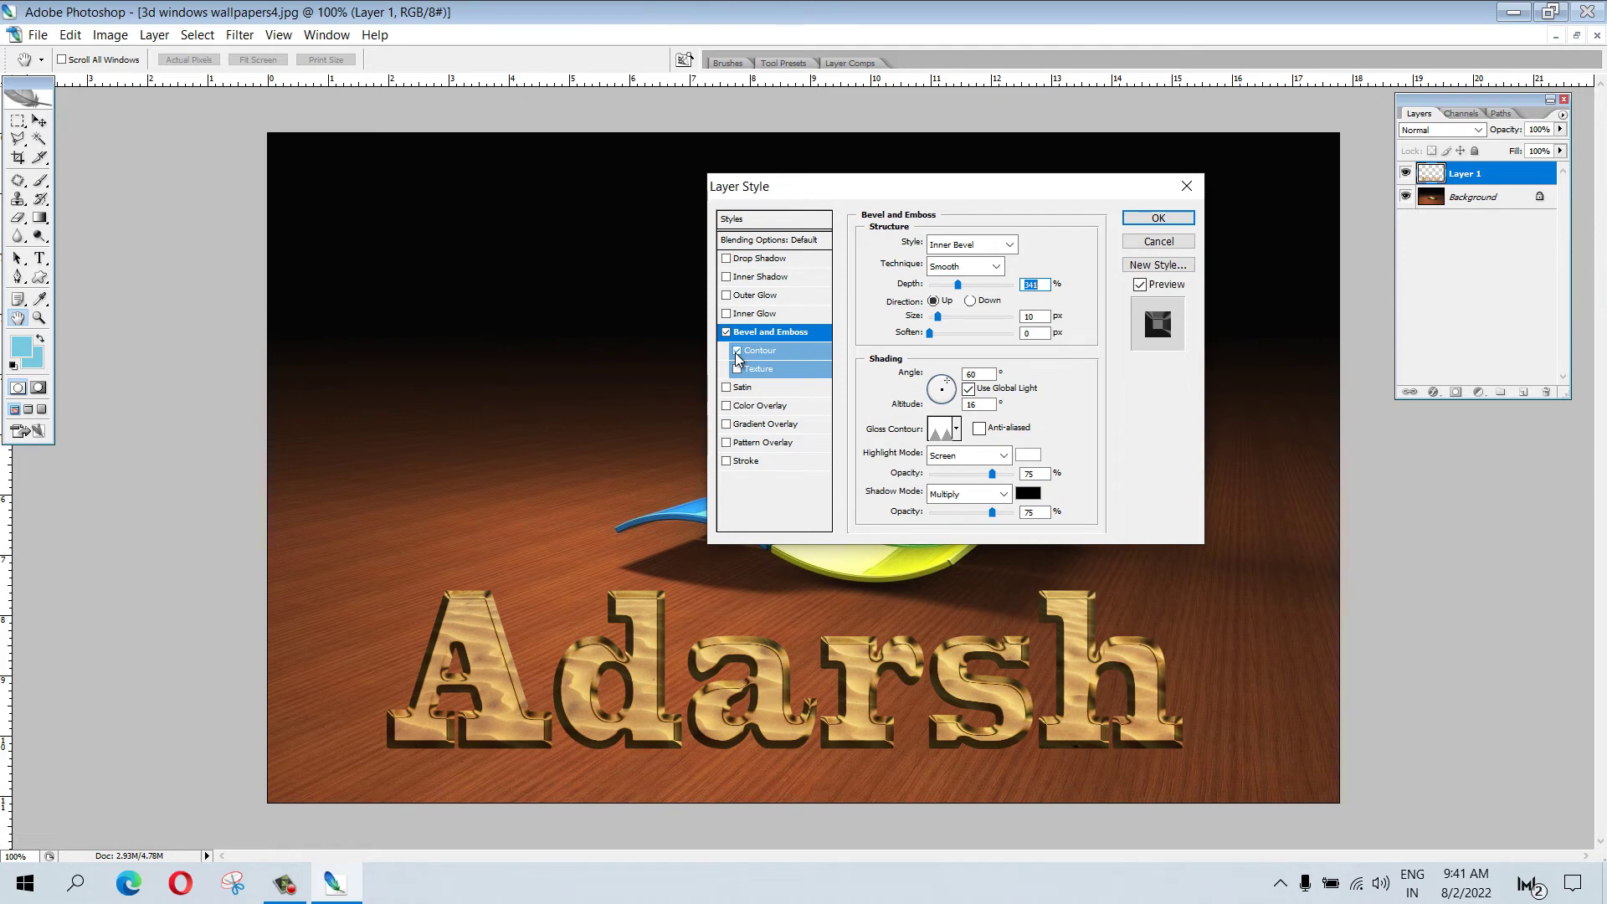
click(737, 371)
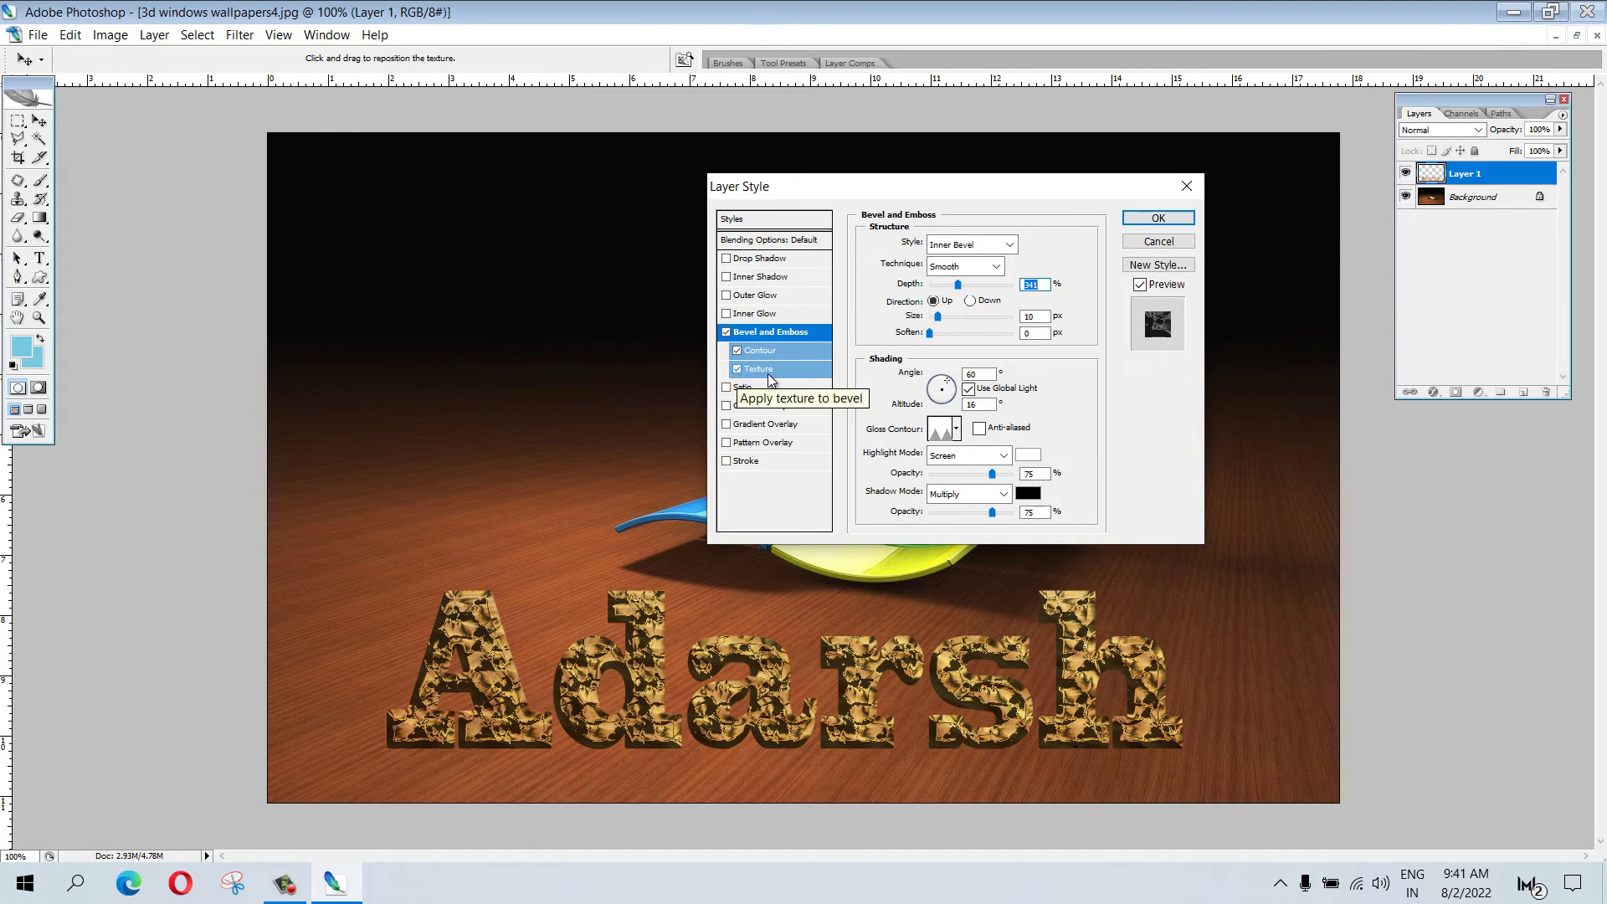
click(763, 370)
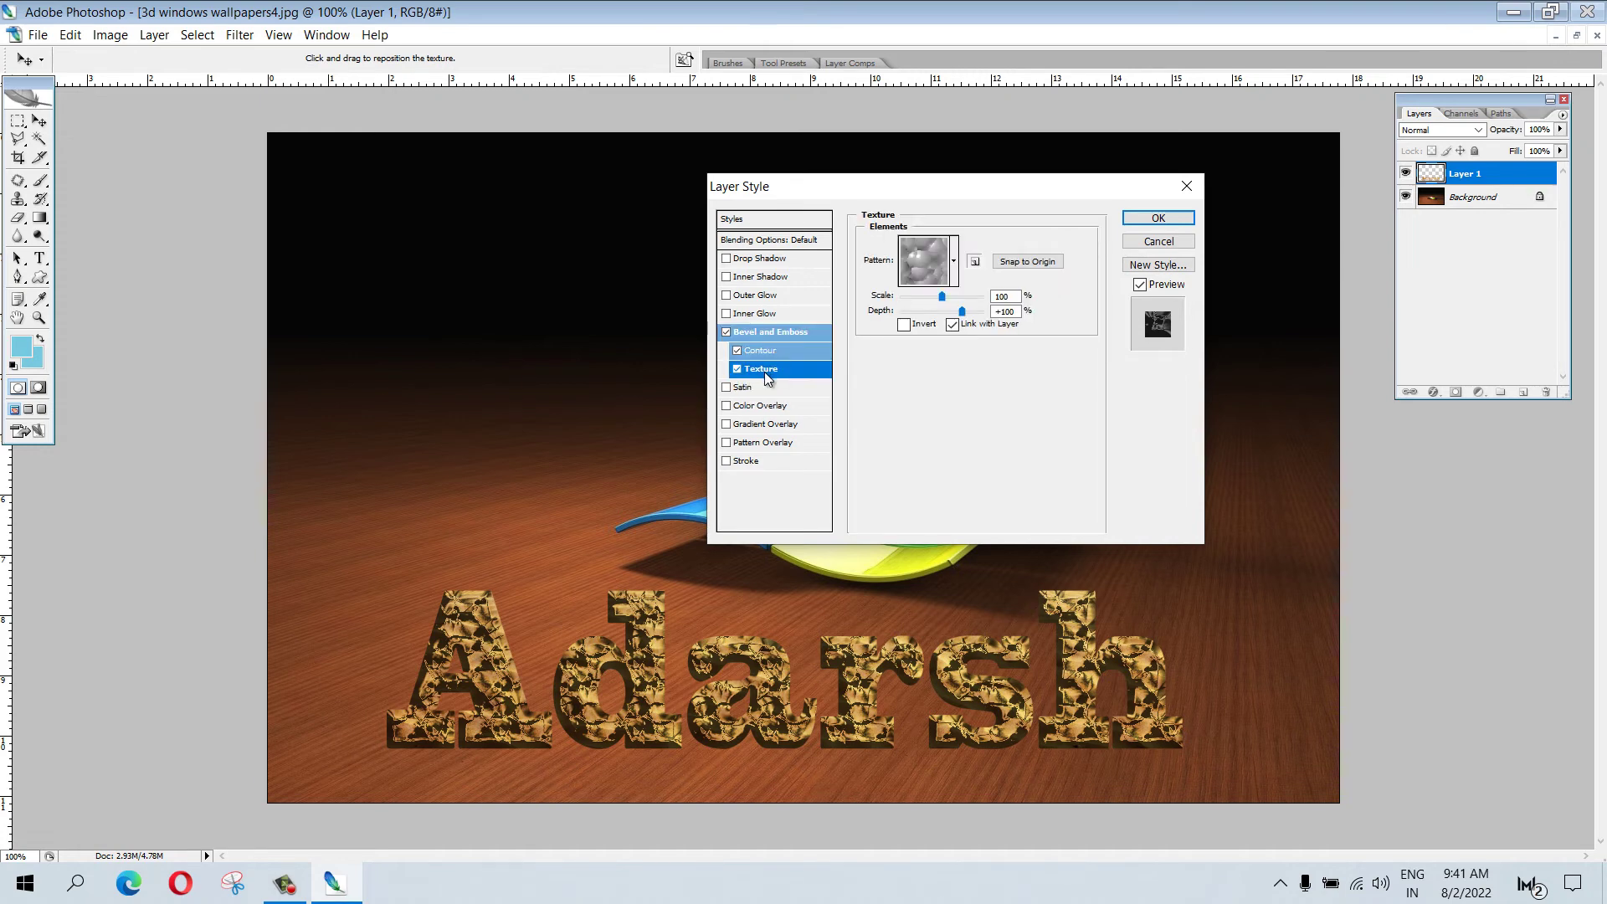
click(953, 261)
click(926, 314)
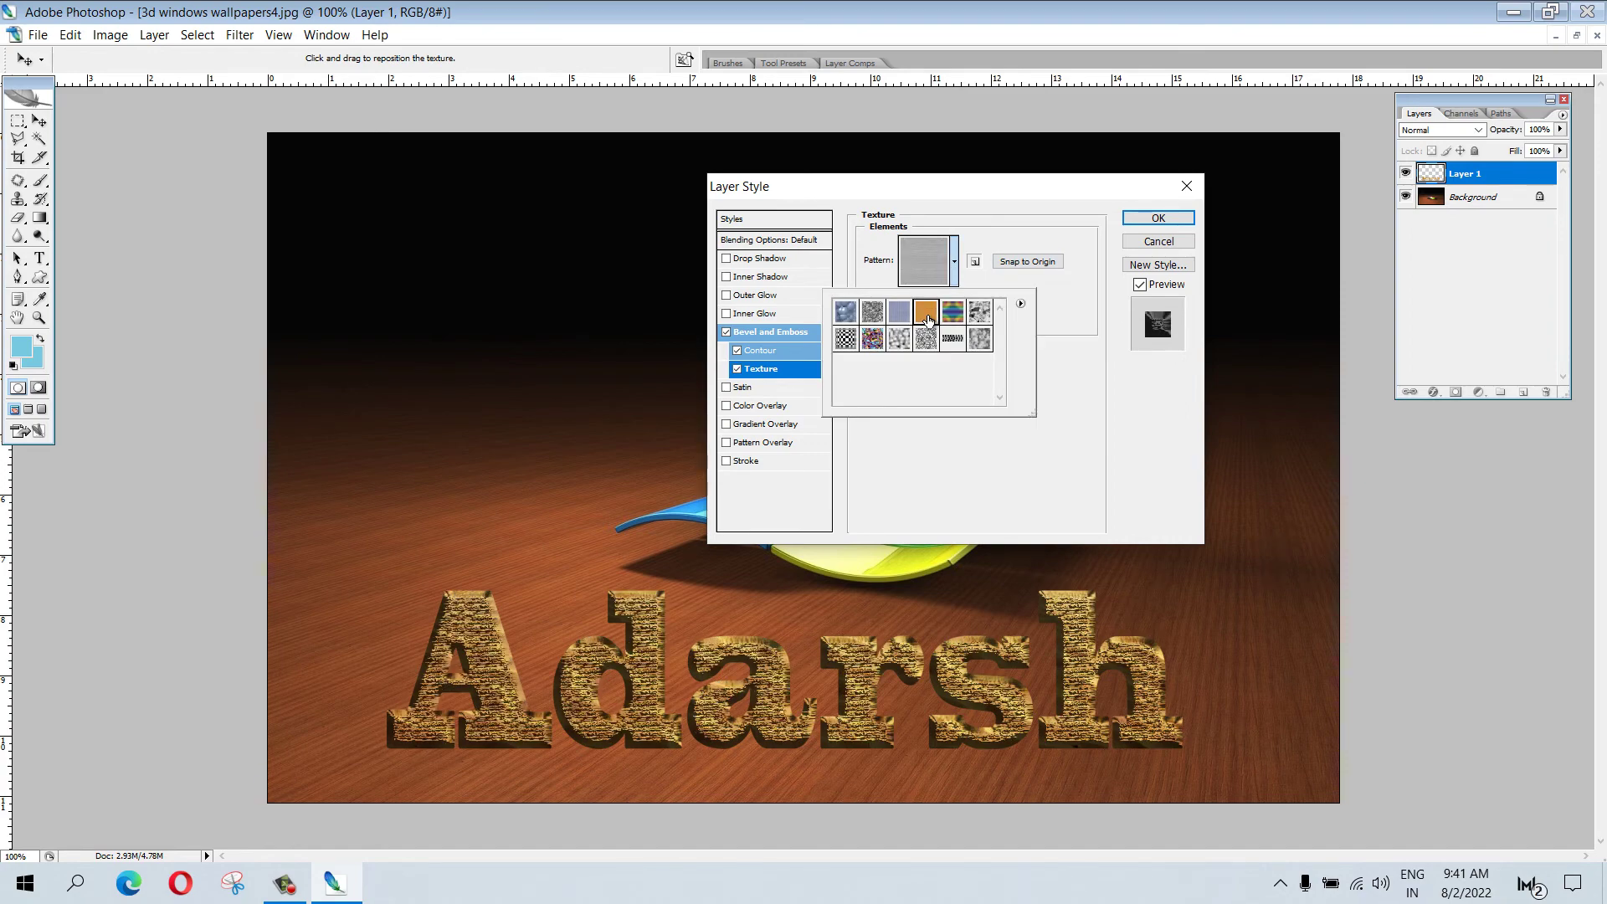
click(980, 312)
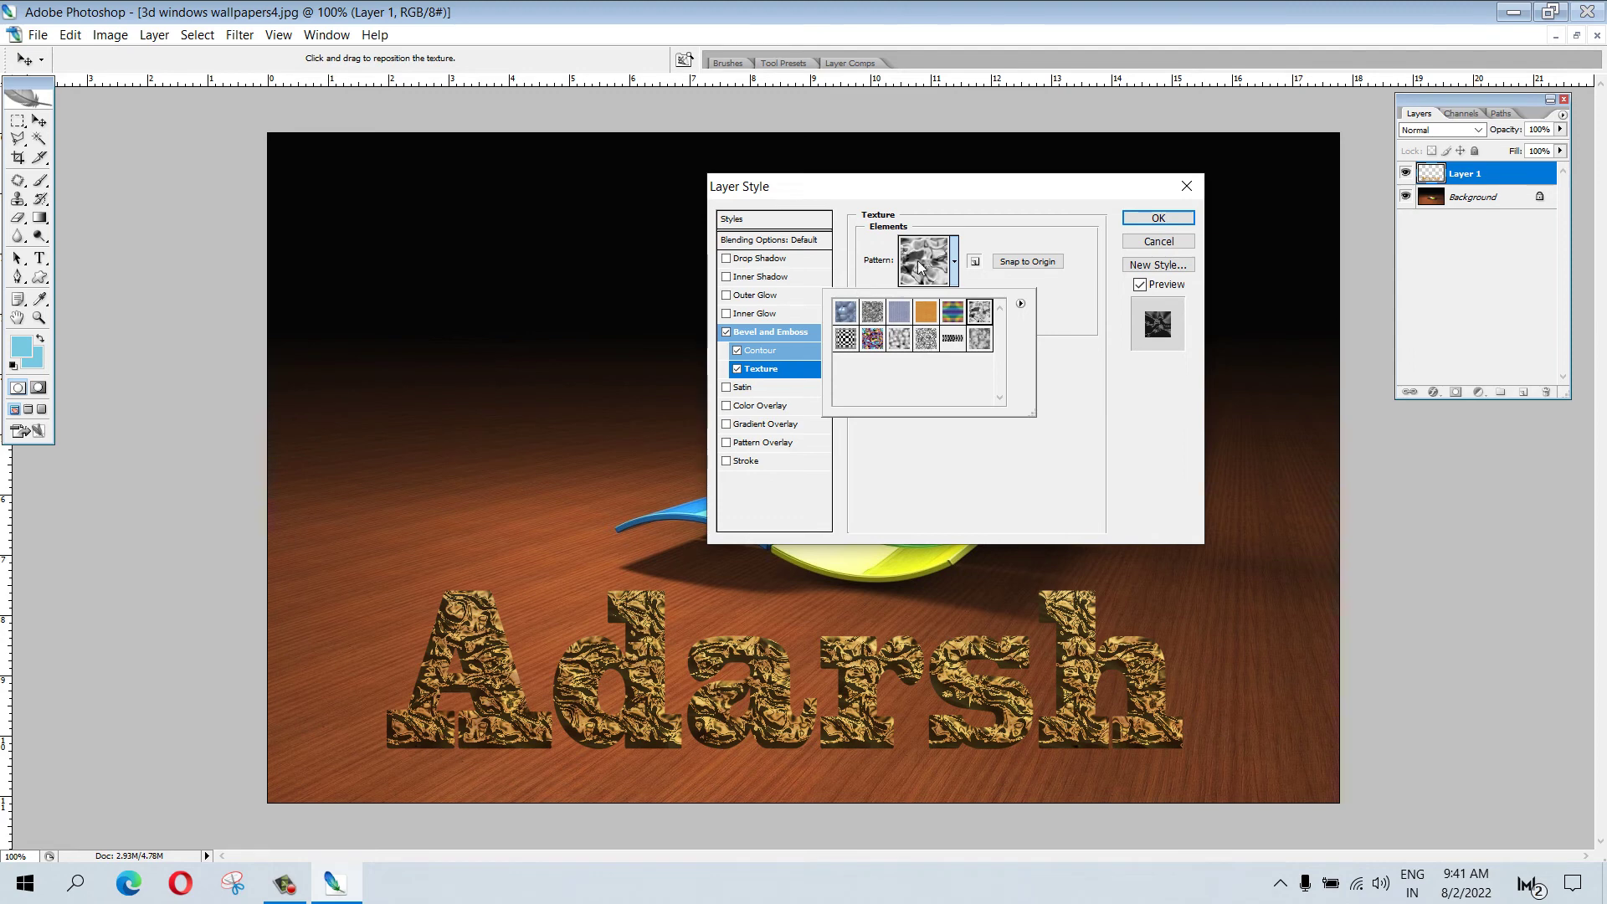
click(780, 350)
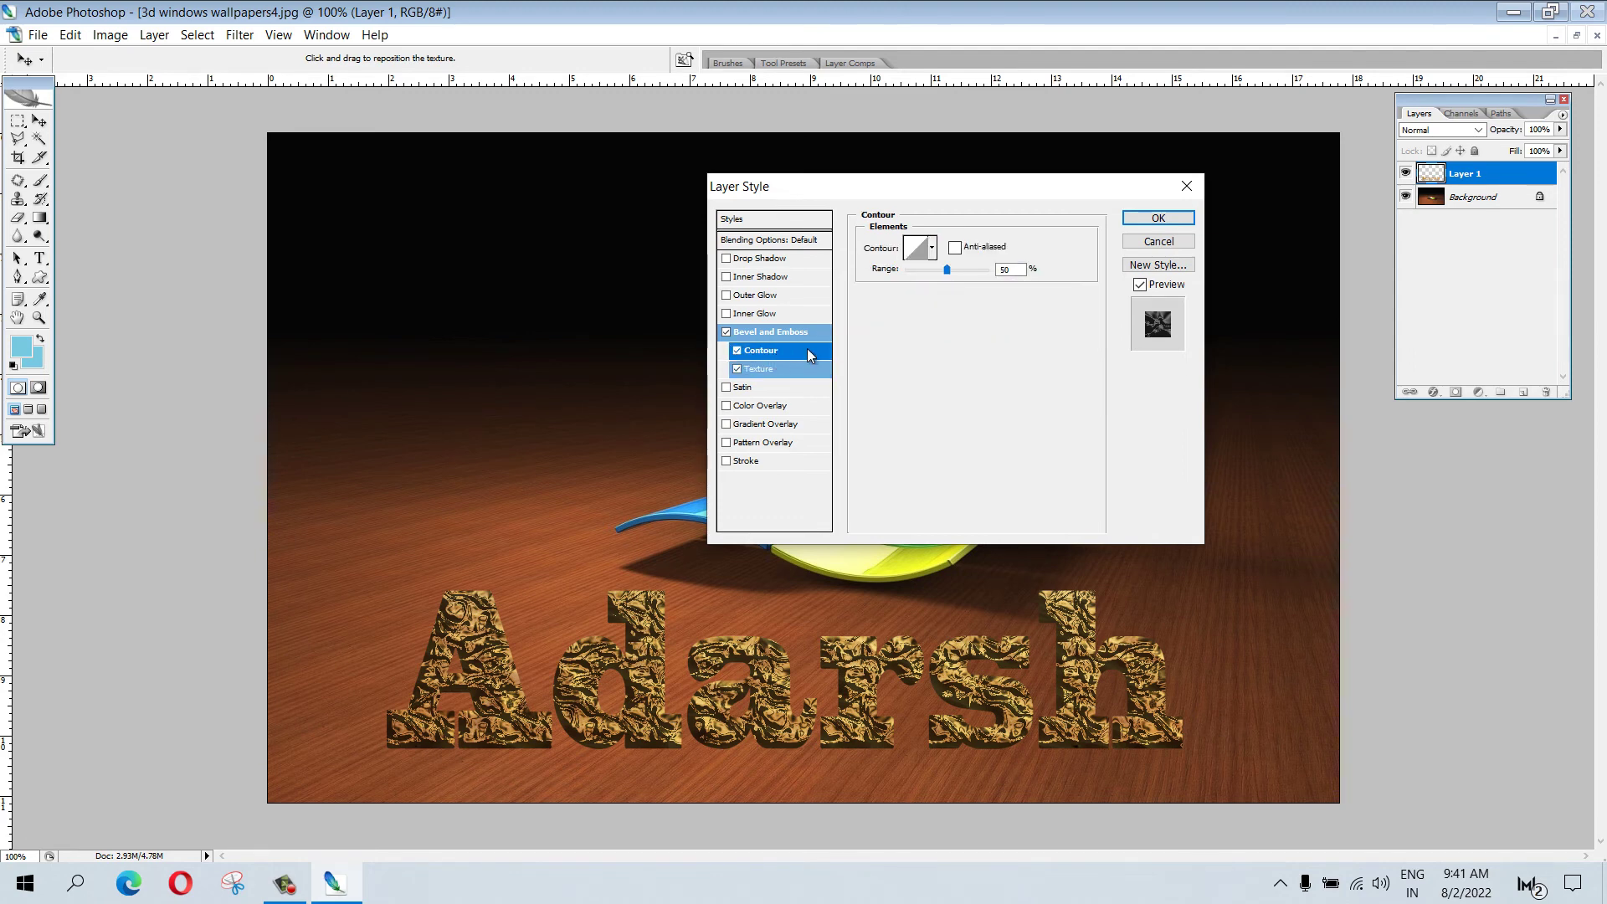
Set the bevel contour to Linear after trying Cone and Cove, and turn off Texture
click(933, 248)
click(892, 299)
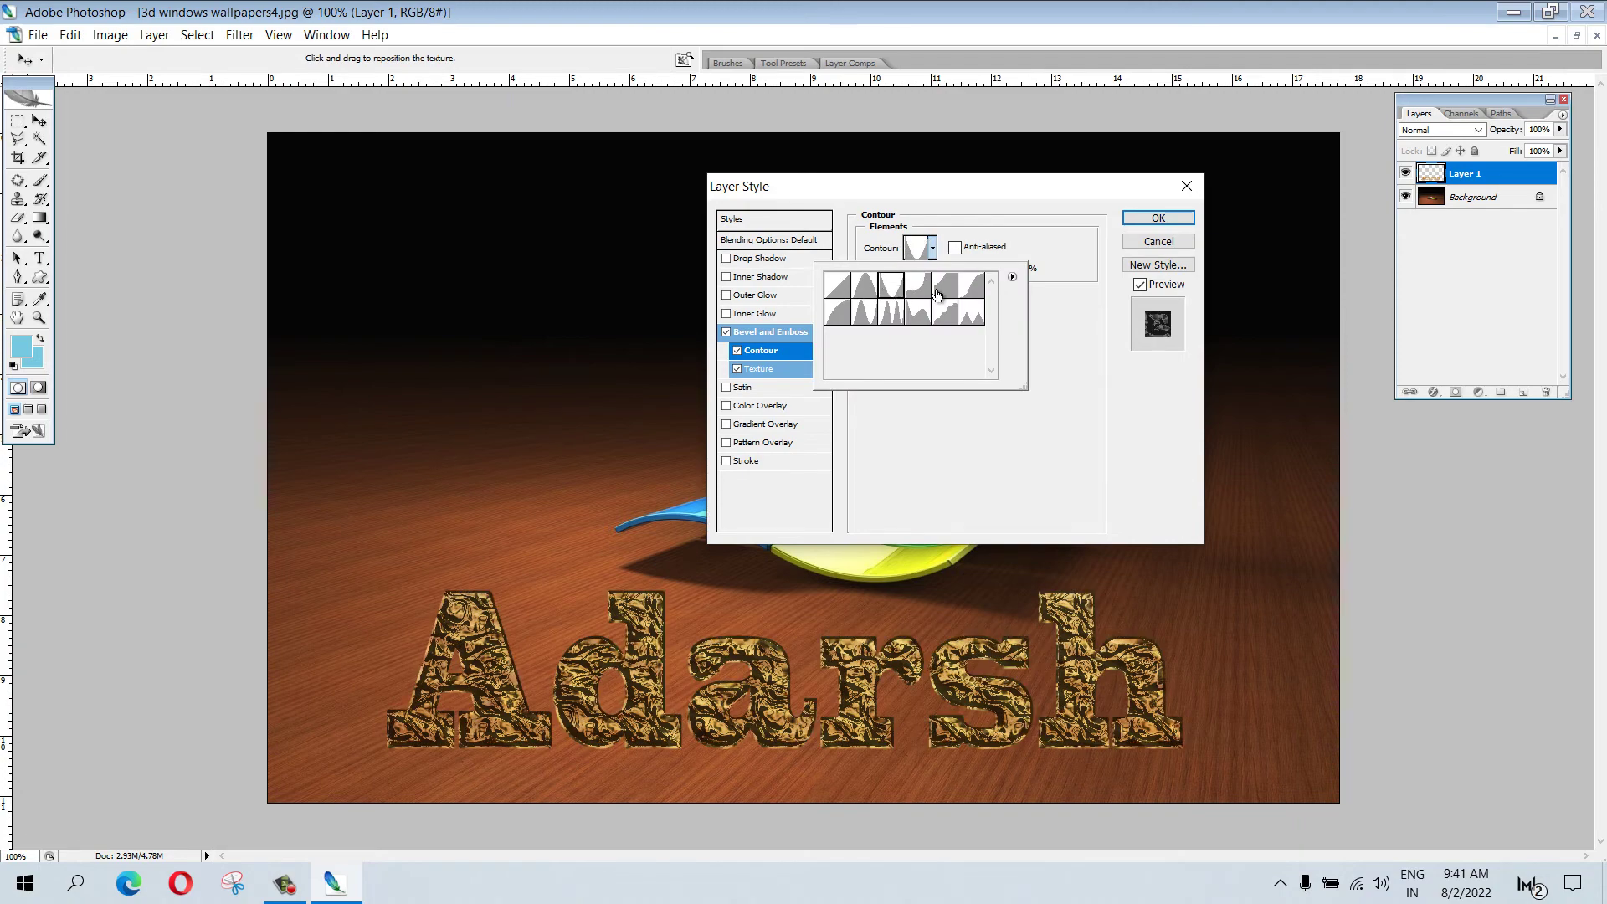
click(937, 297)
click(873, 293)
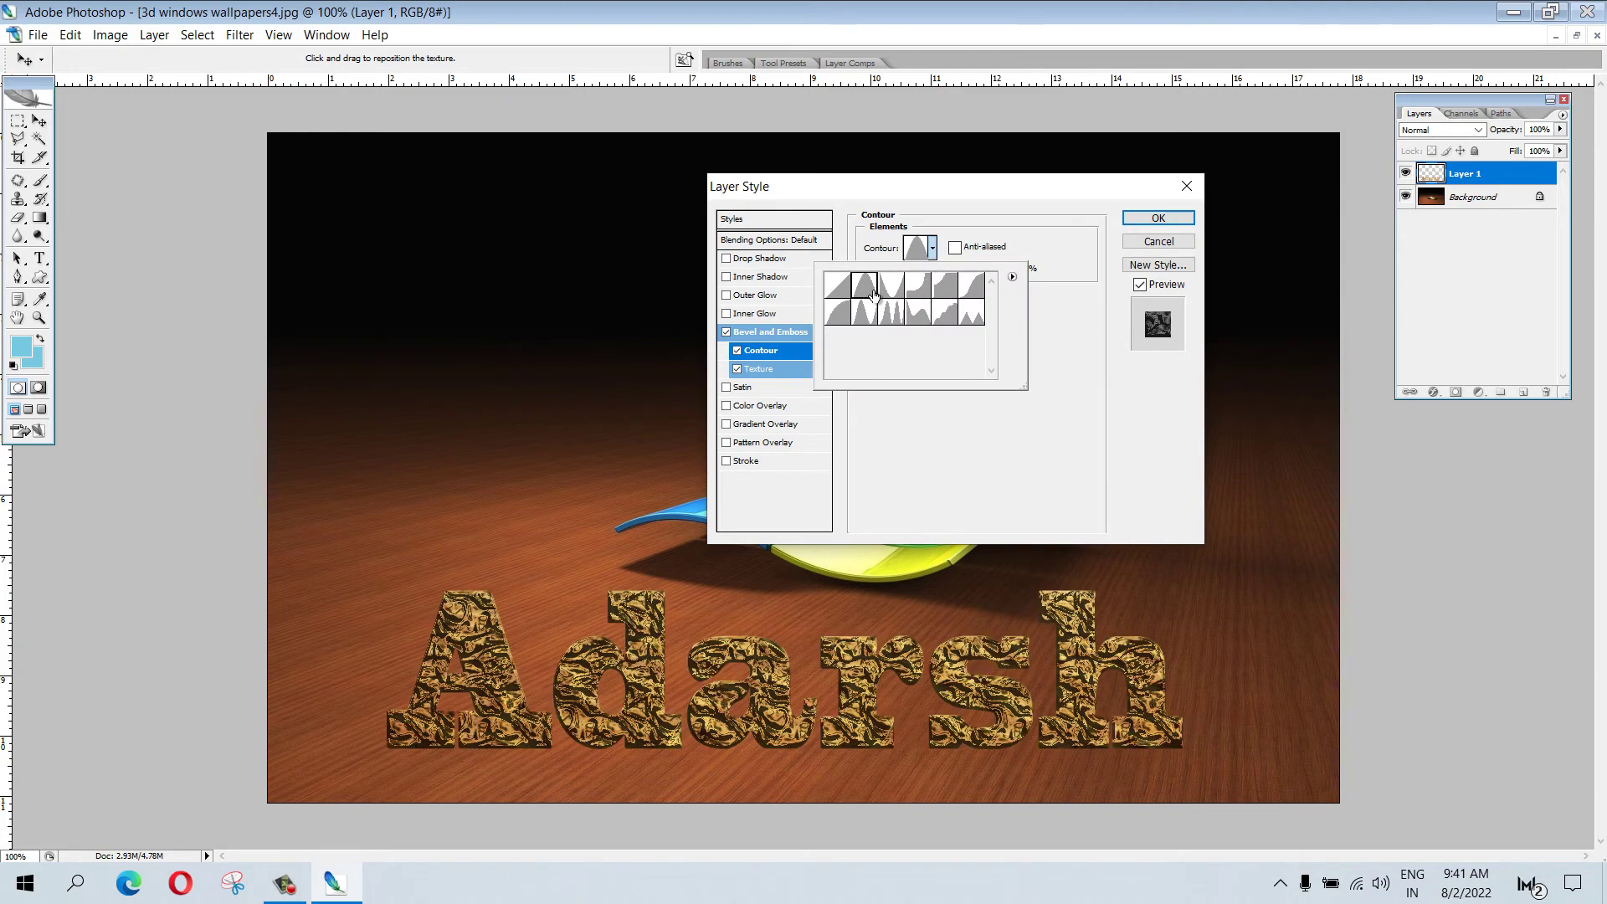
click(914, 293)
click(868, 285)
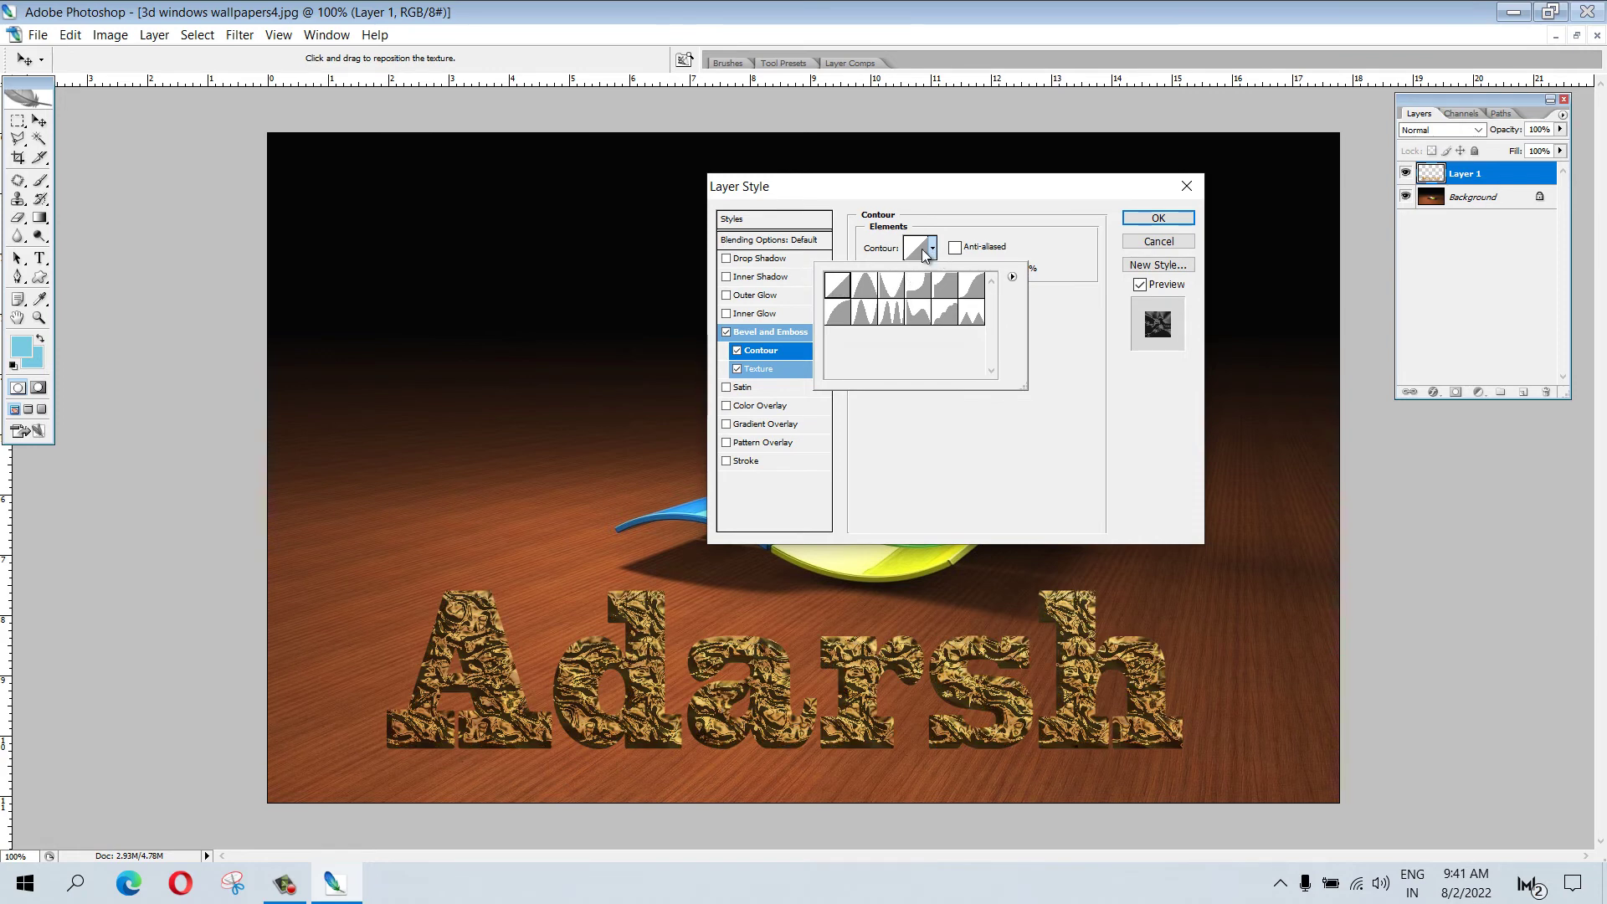
click(738, 369)
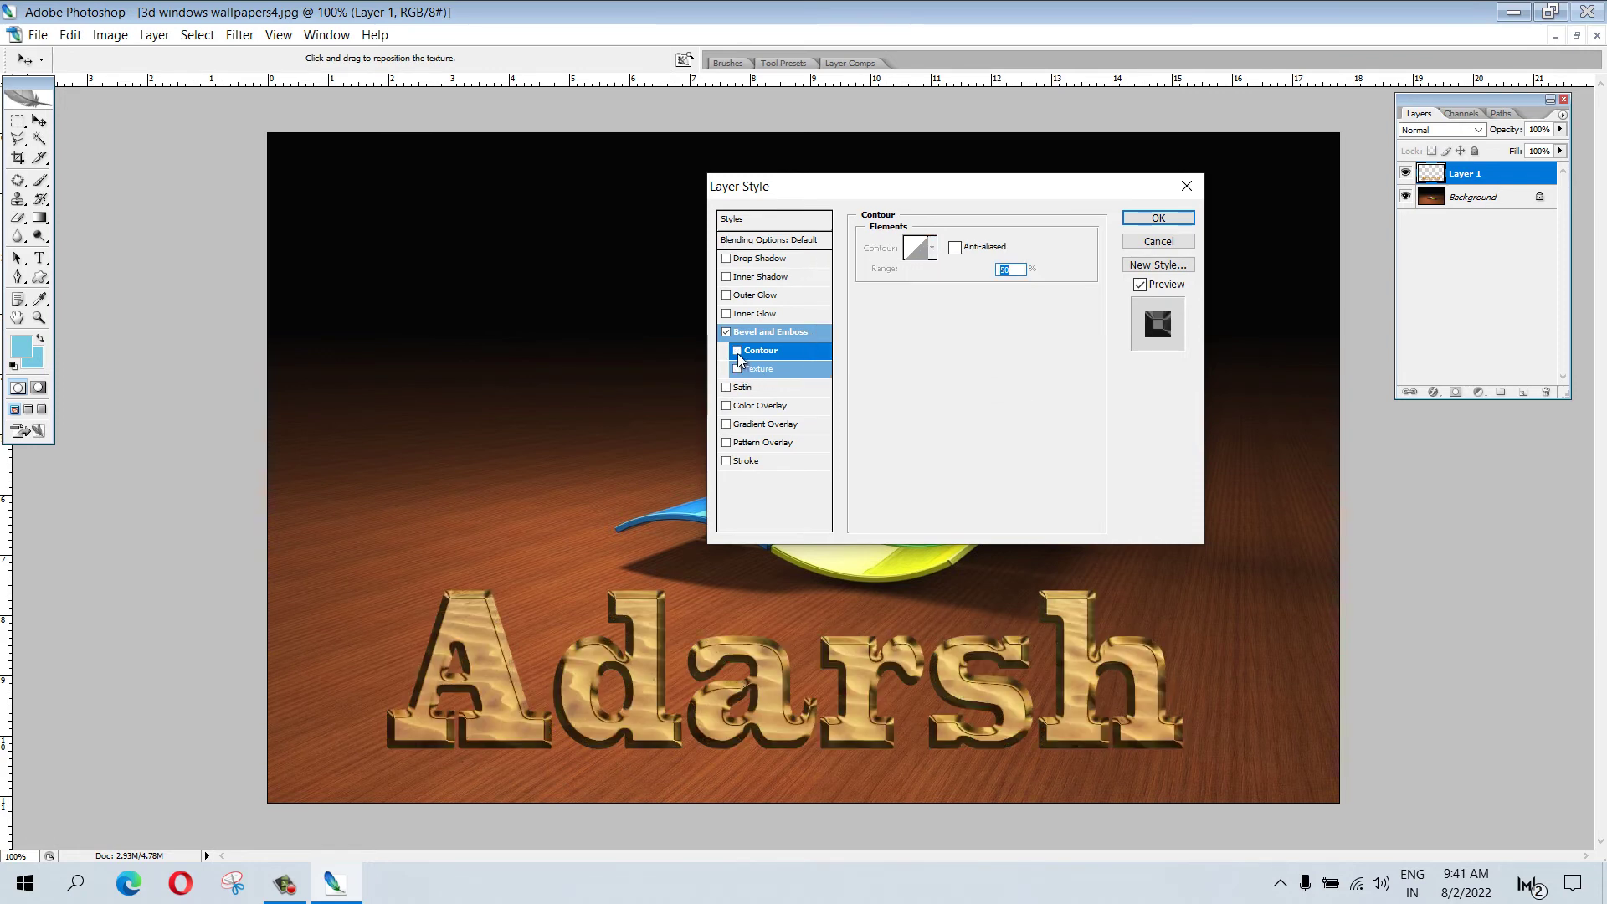
click(737, 350)
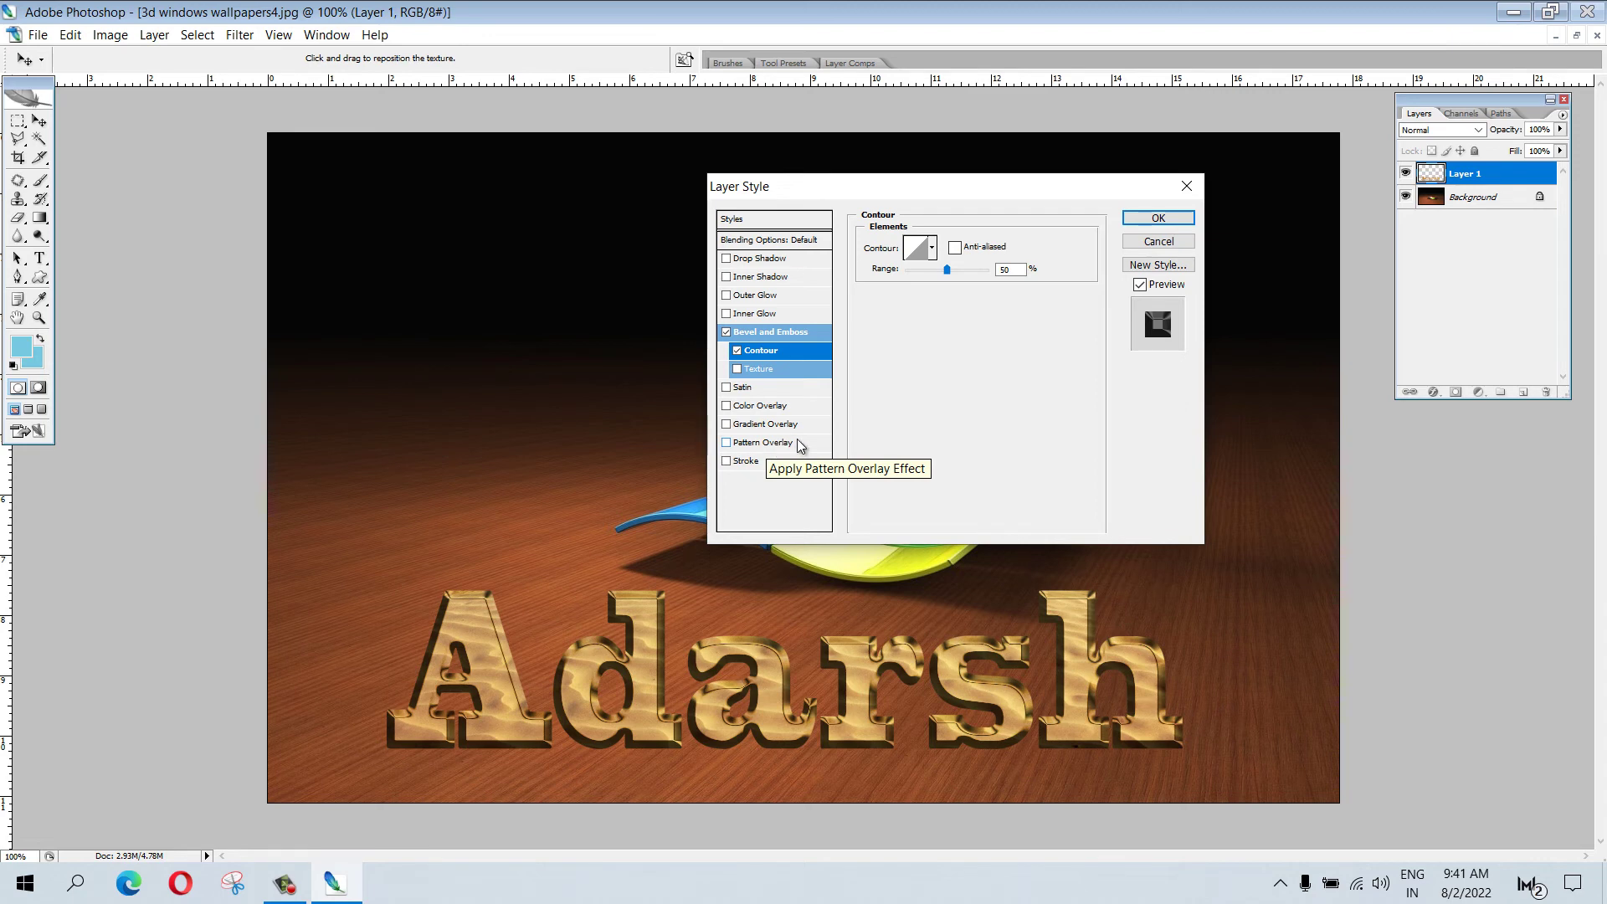
Leave Satin off after toggling it, and apply a red Color Overlay to the text
click(726, 388)
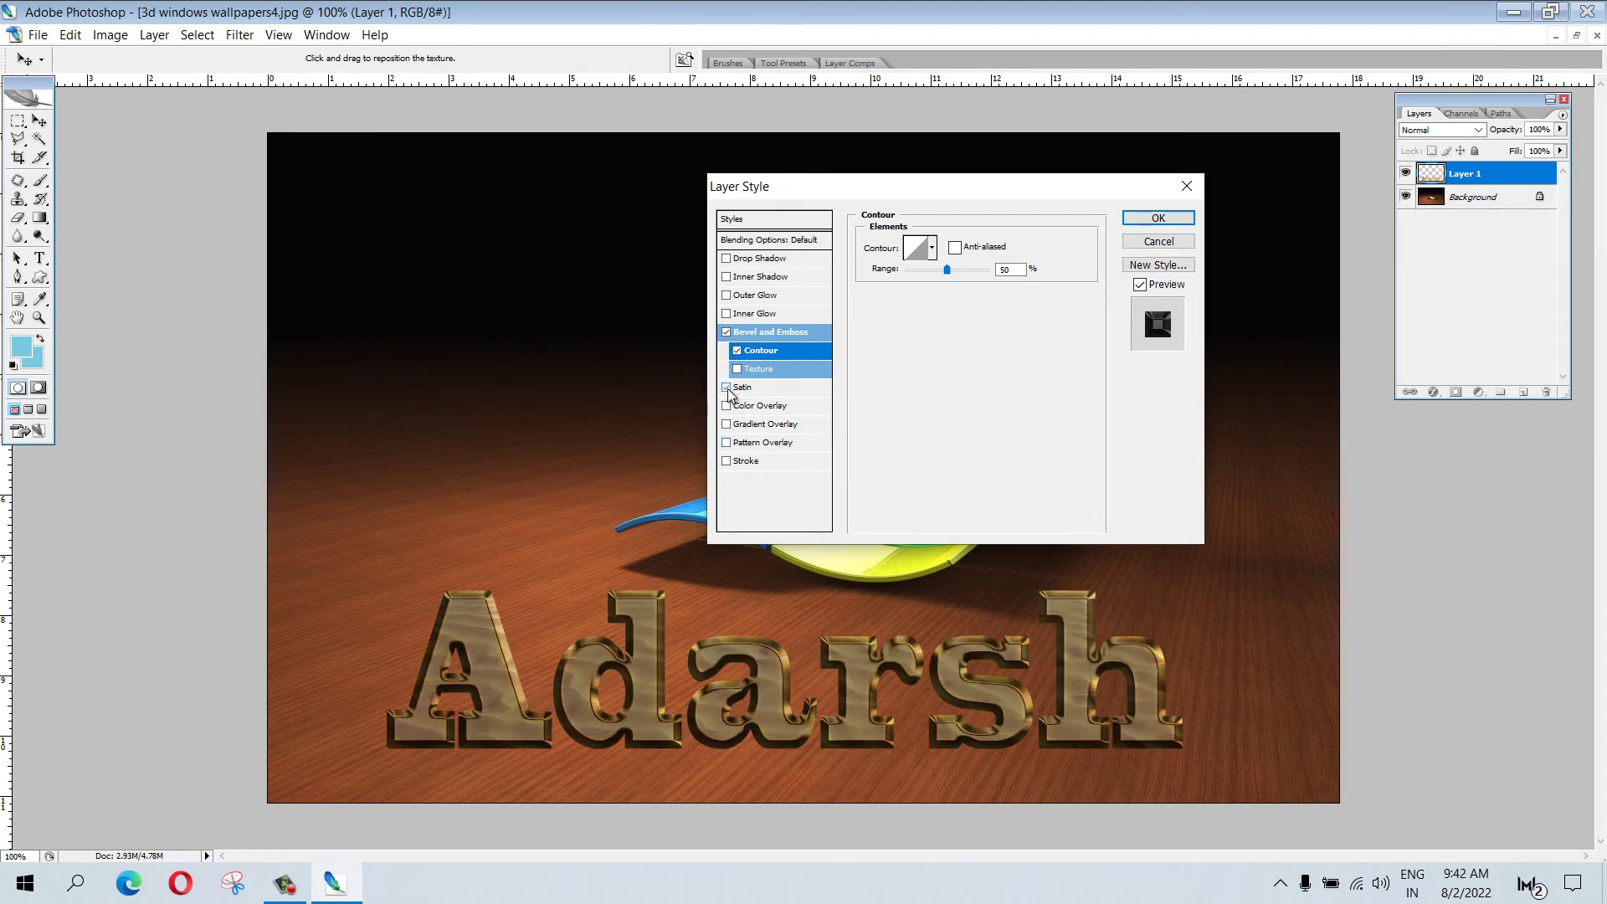
click(726, 387)
click(726, 388)
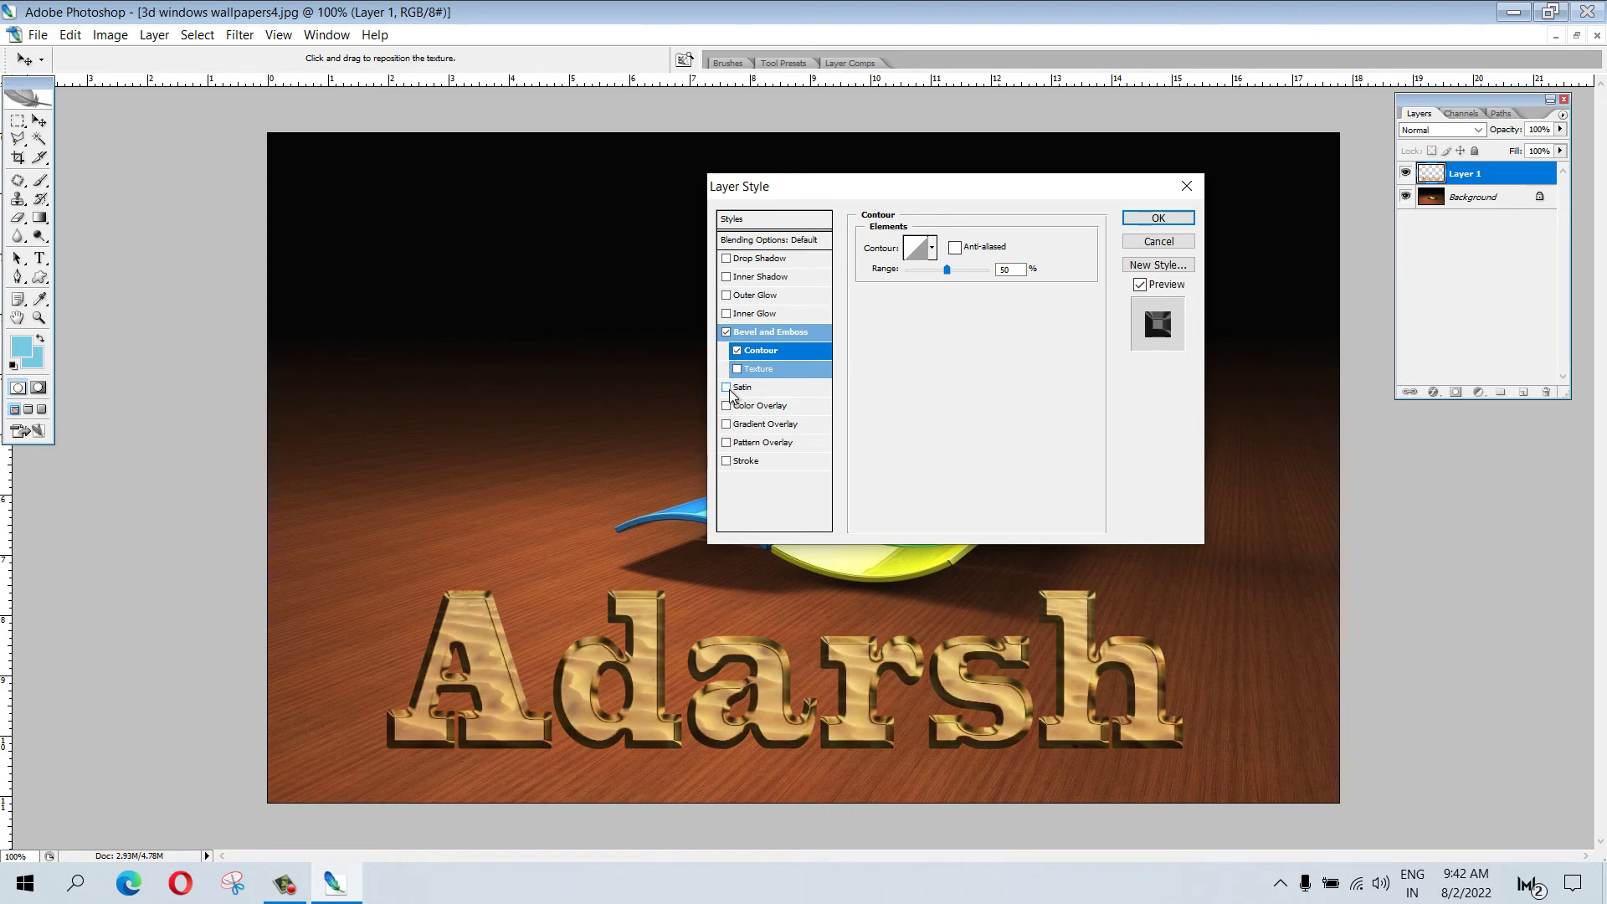
click(740, 390)
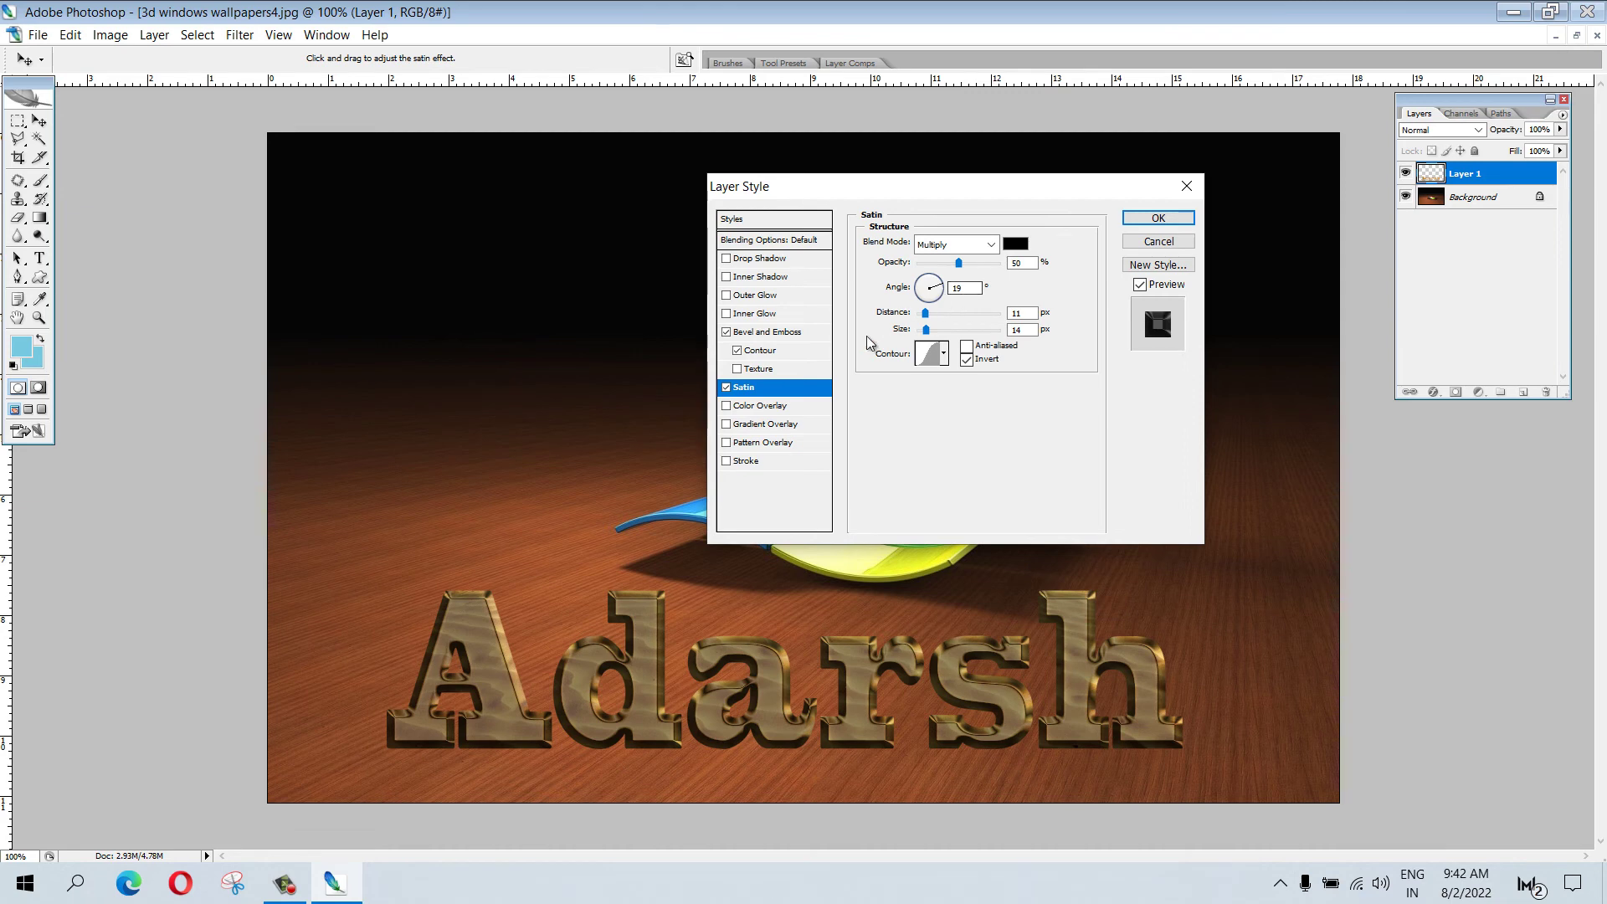
click(726, 406)
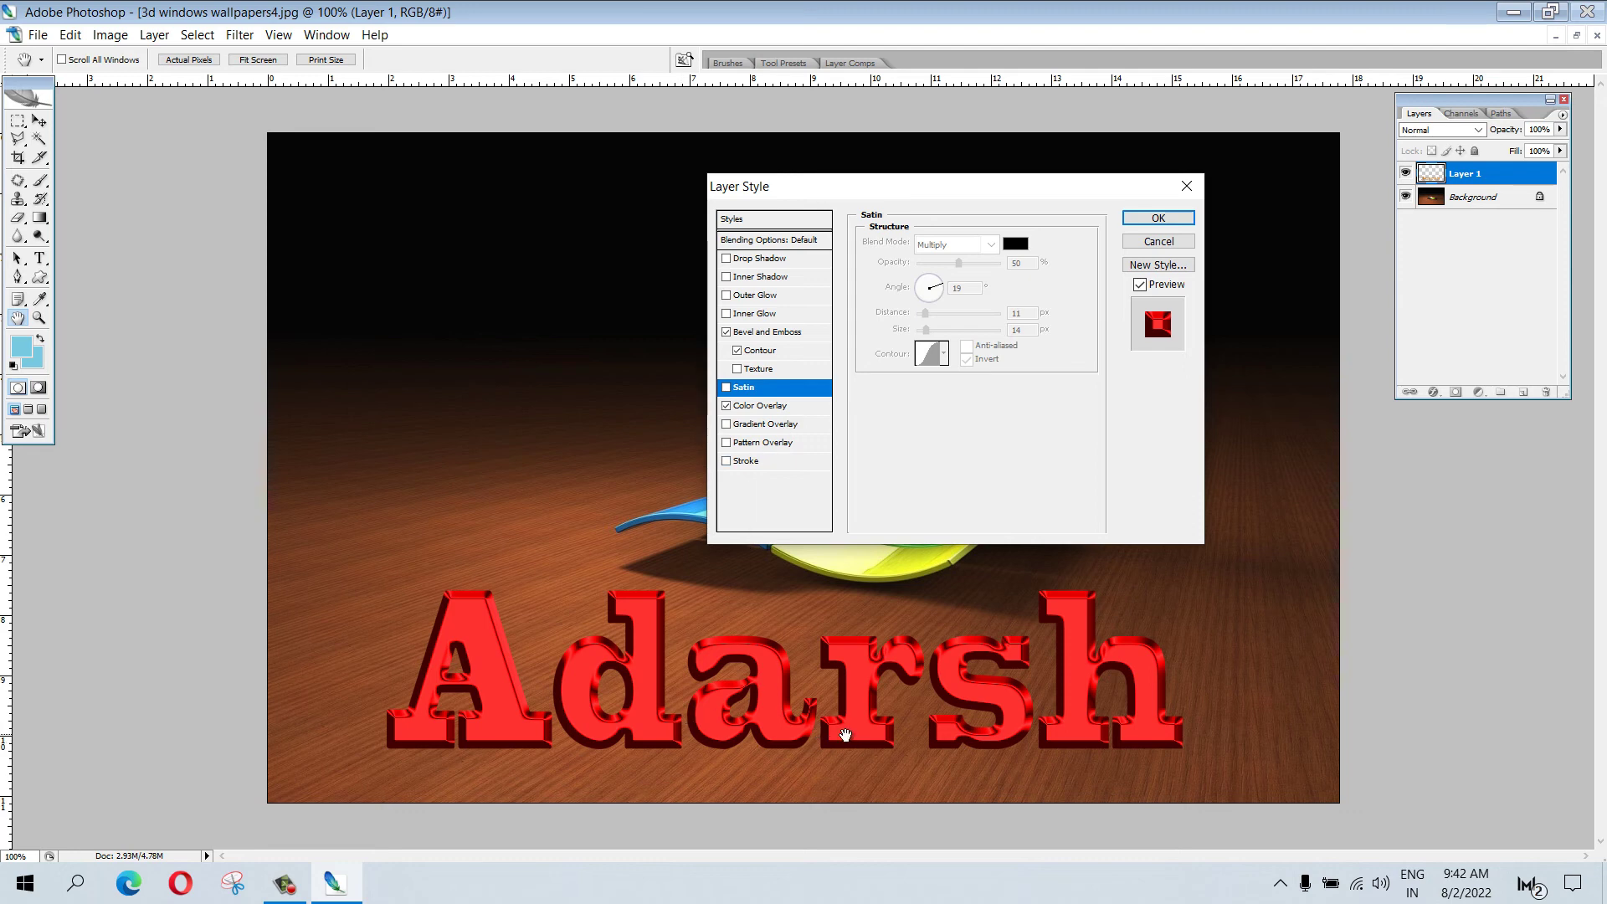
Change the Adarsh text's Color Overlay from red to golden-yellow #ffb400, keeping Normal blend mode
click(767, 408)
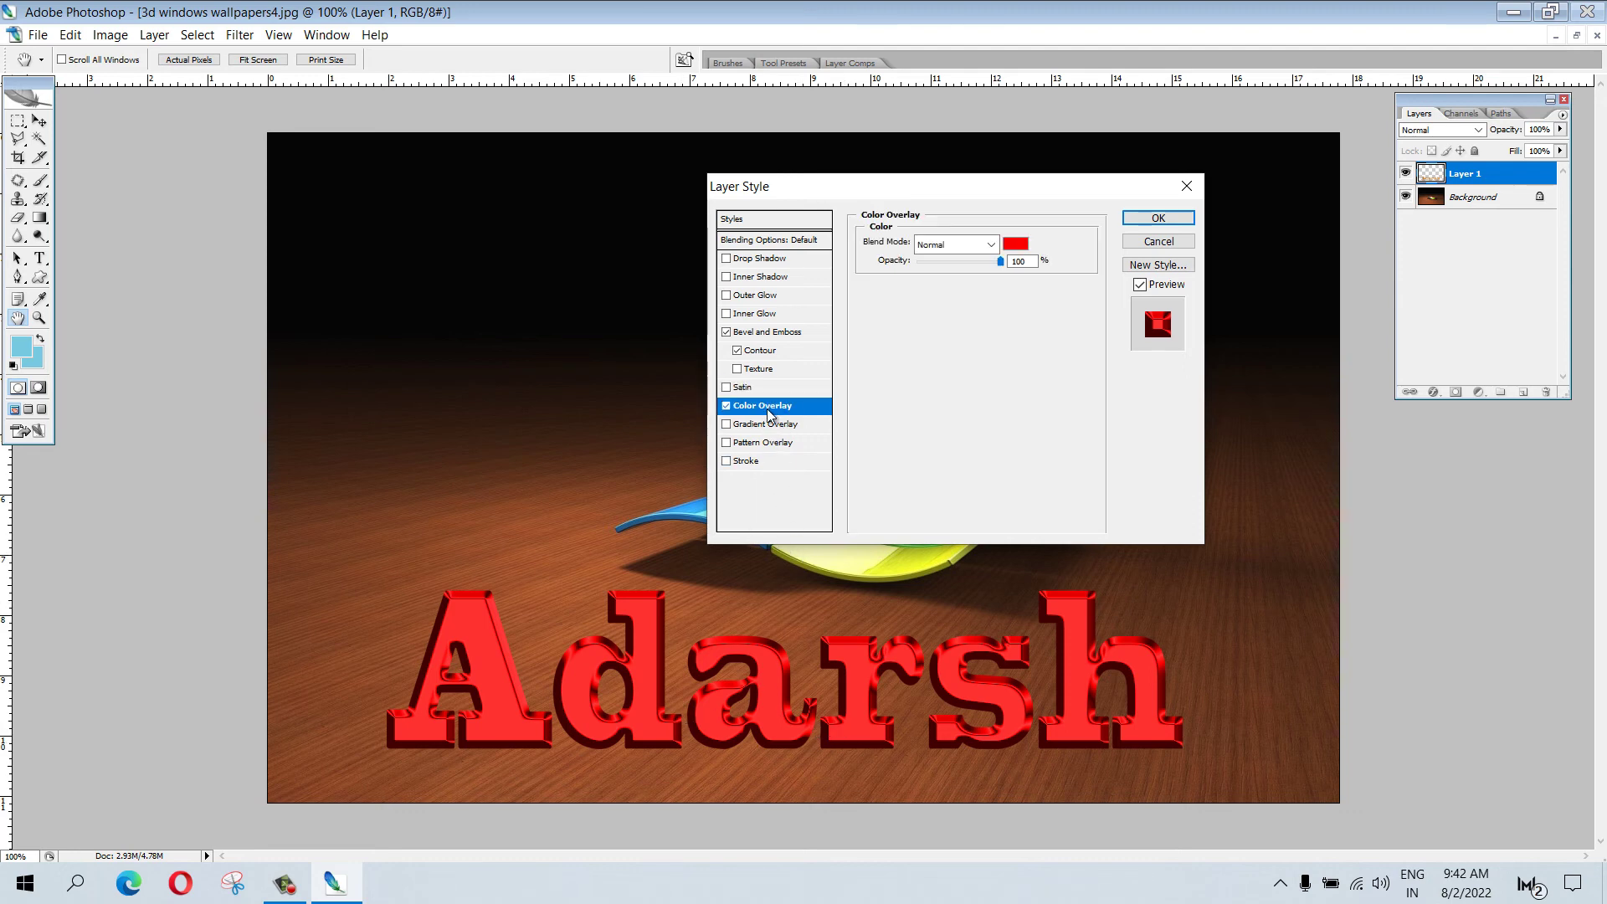
click(979, 244)
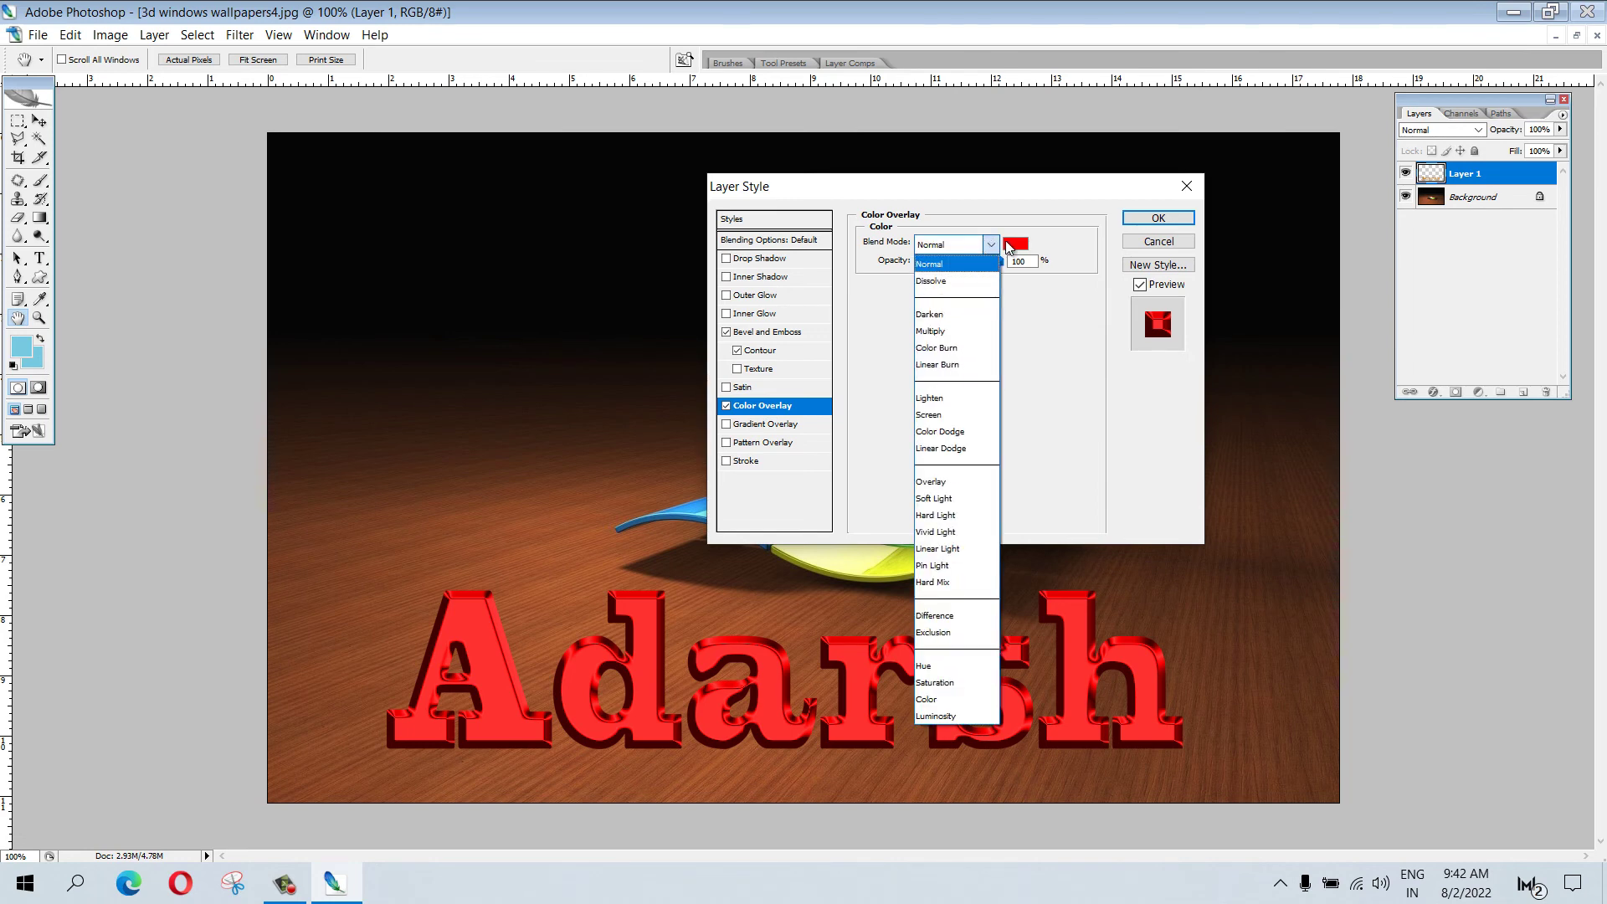
click(929, 264)
click(1015, 243)
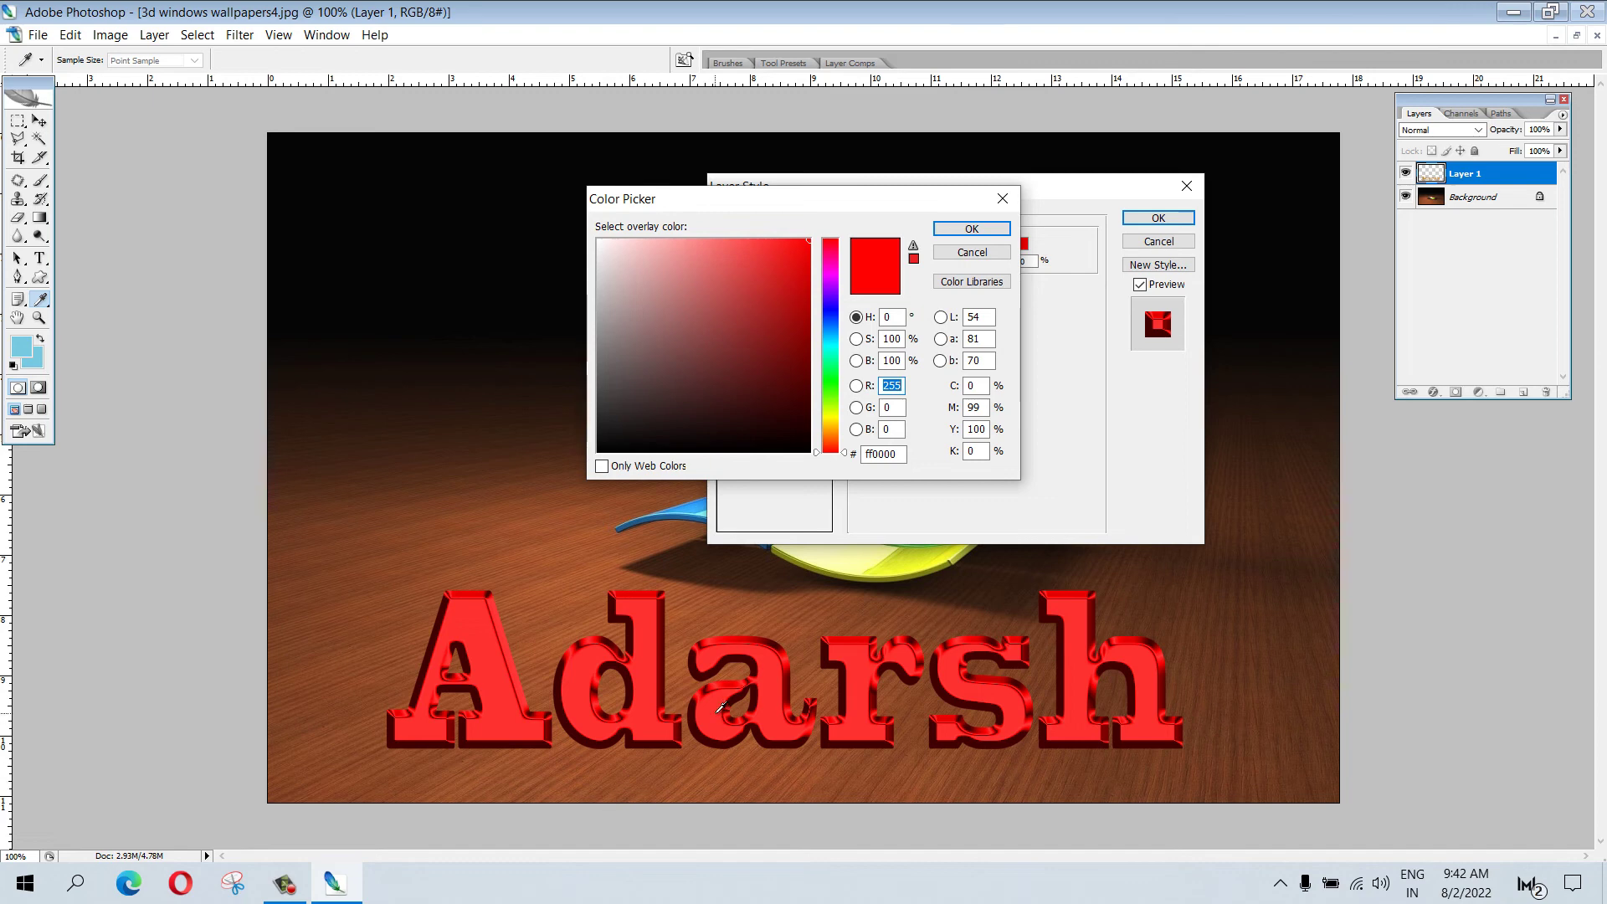
click(836, 323)
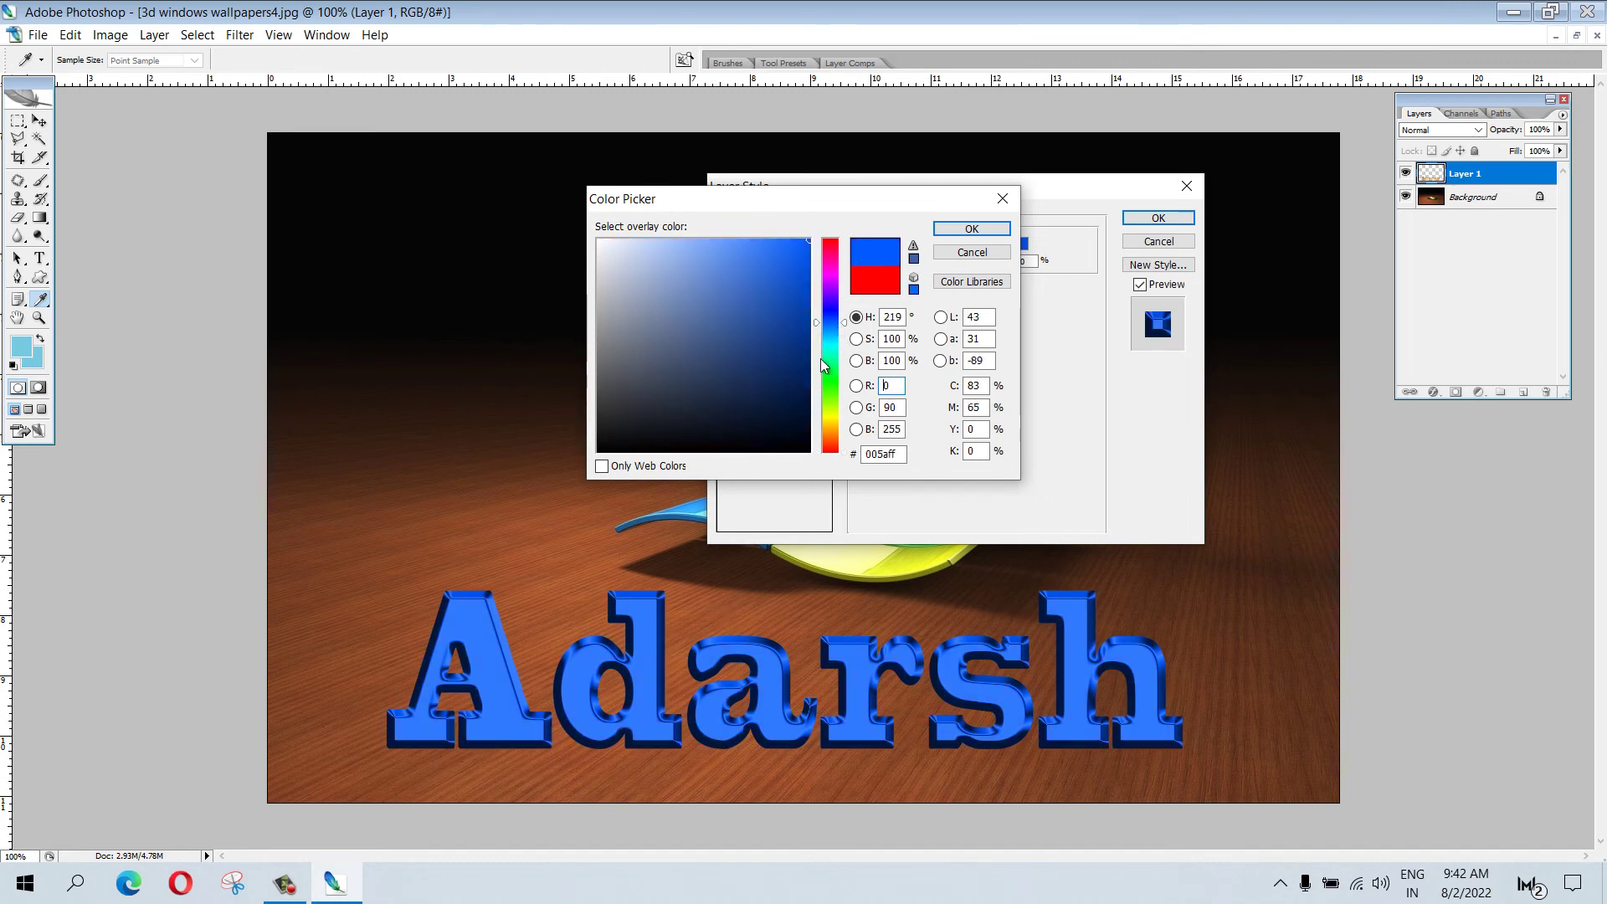
mouse_move(832, 358)
mouse_down()
mouse_move(839, 421)
mouse_move(835, 390)
mouse_move(823, 429)
mouse_up()
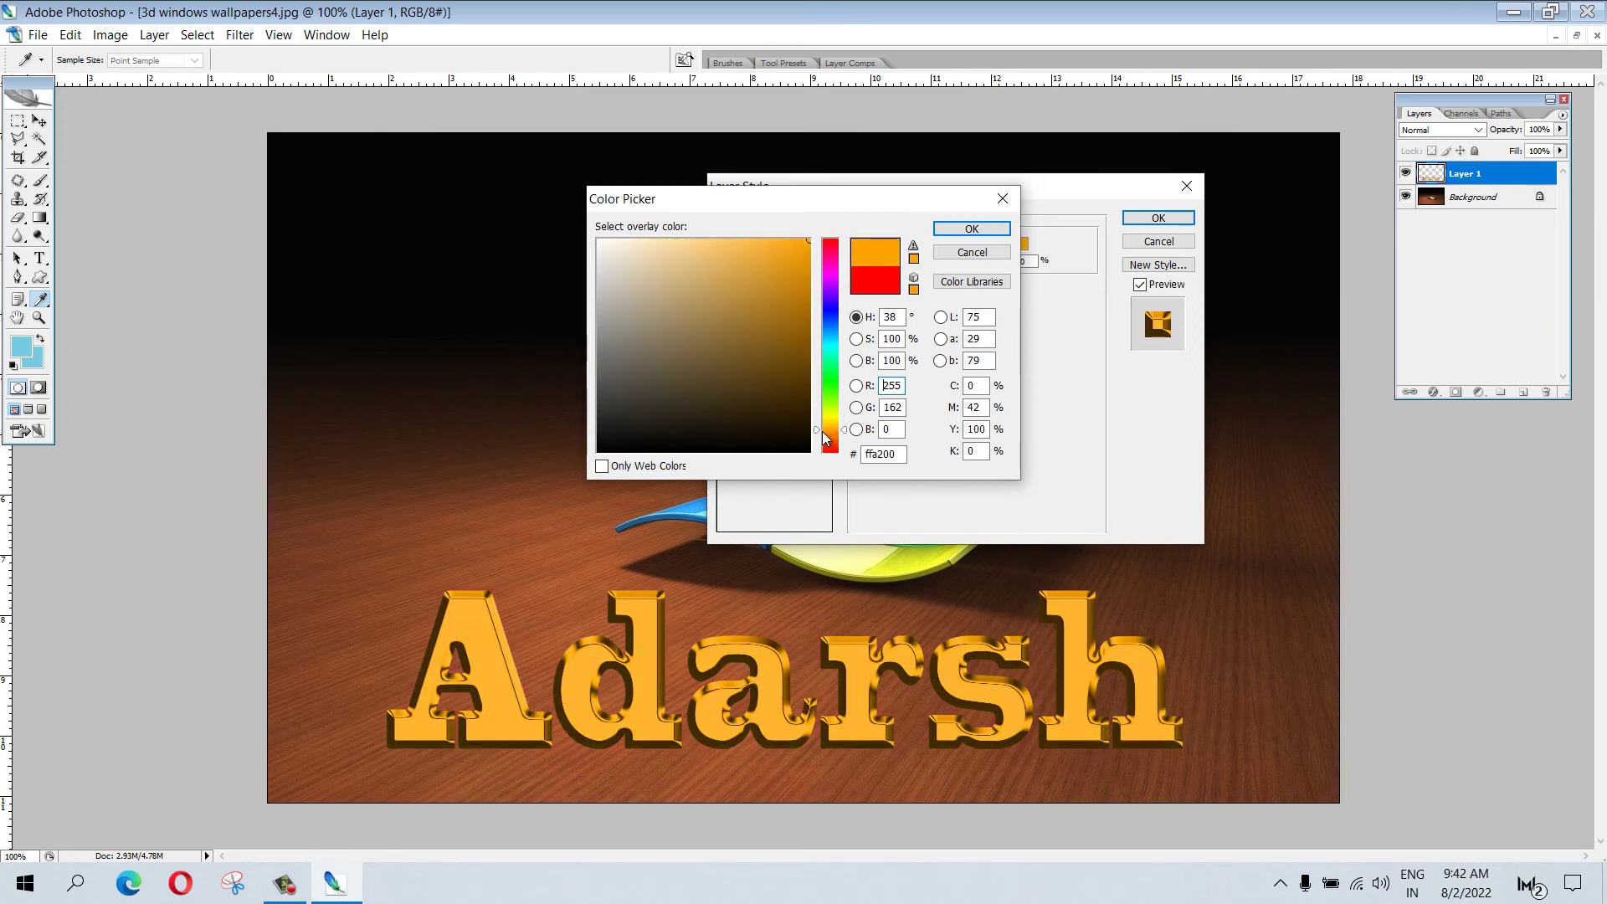
drag(830, 424, 827, 432)
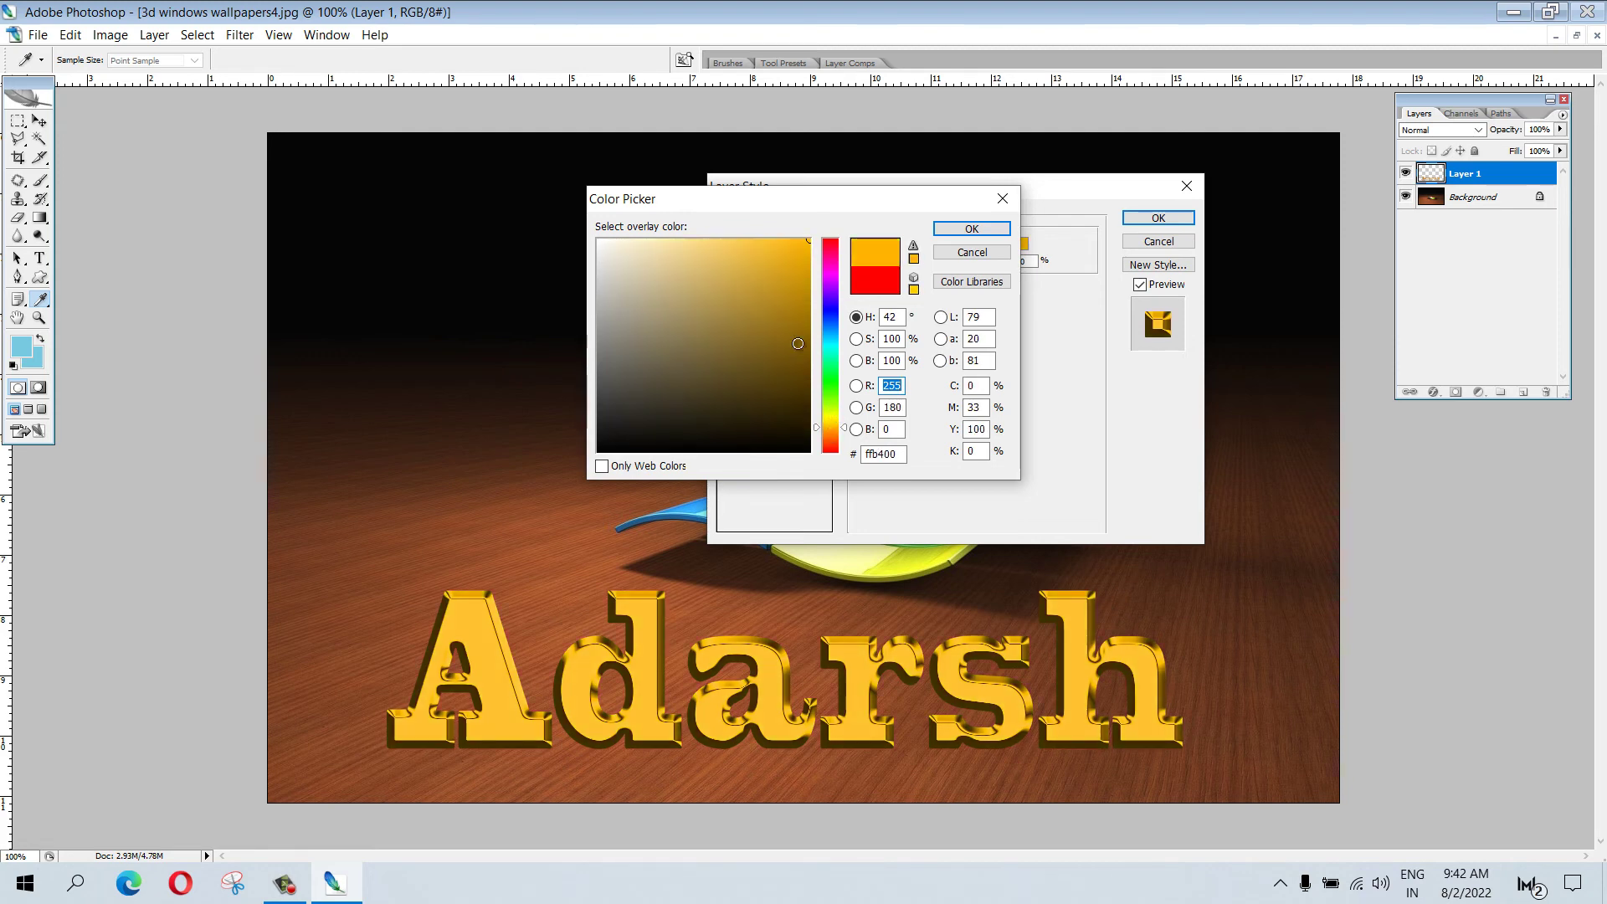
click(965, 233)
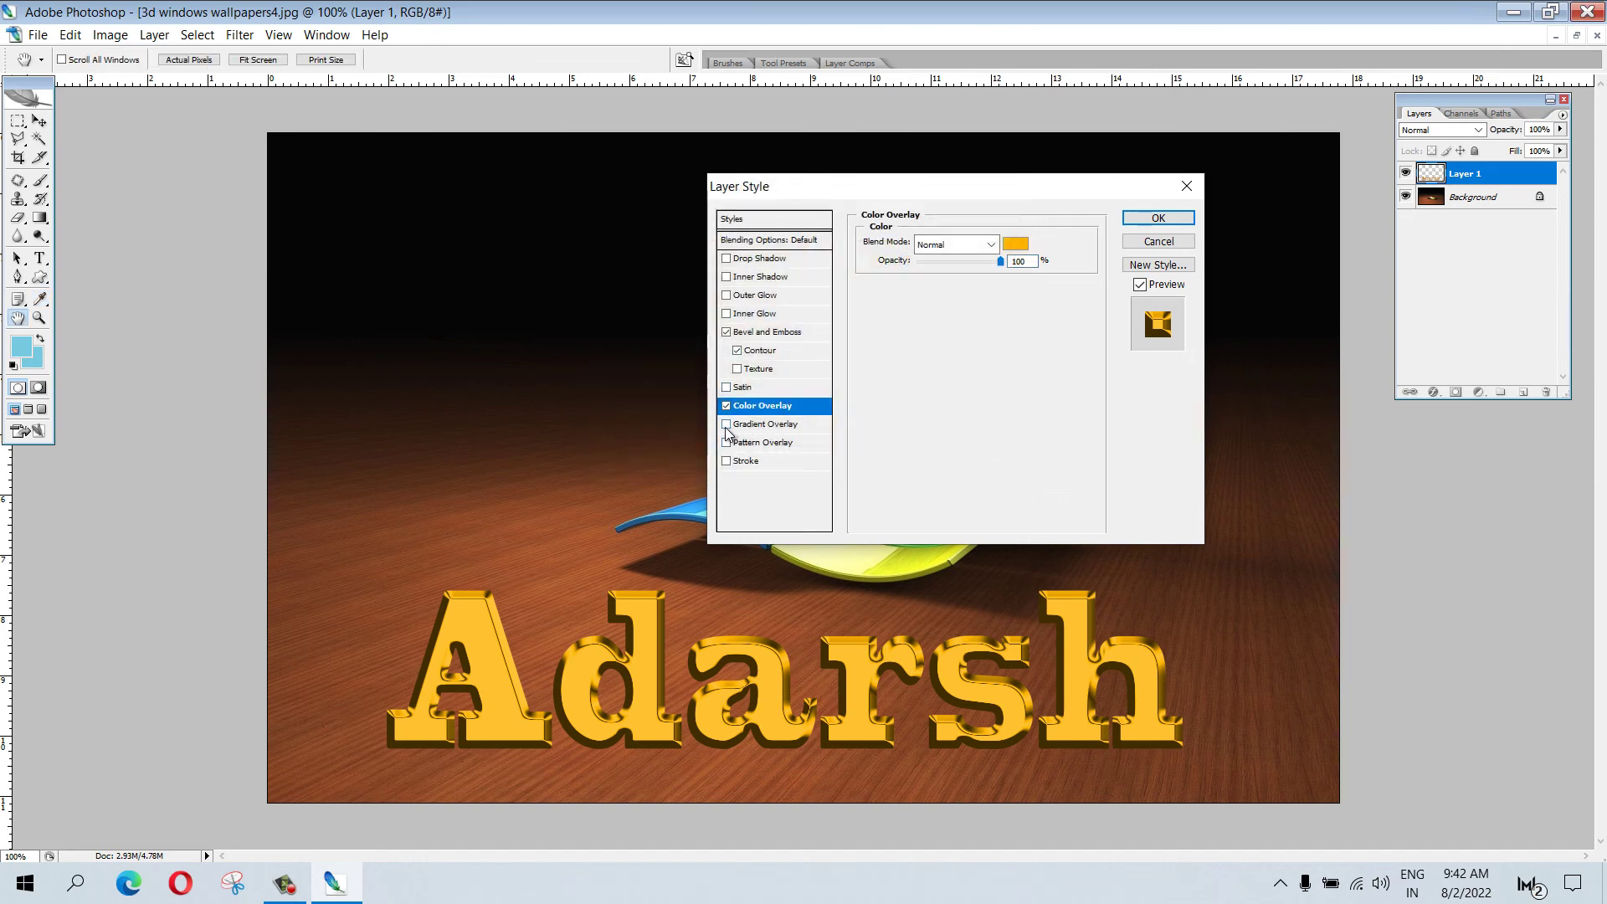
Try a Normal-blend Gradient Overlay on the text, remove it, and turn off Pattern Overlay
click(725, 426)
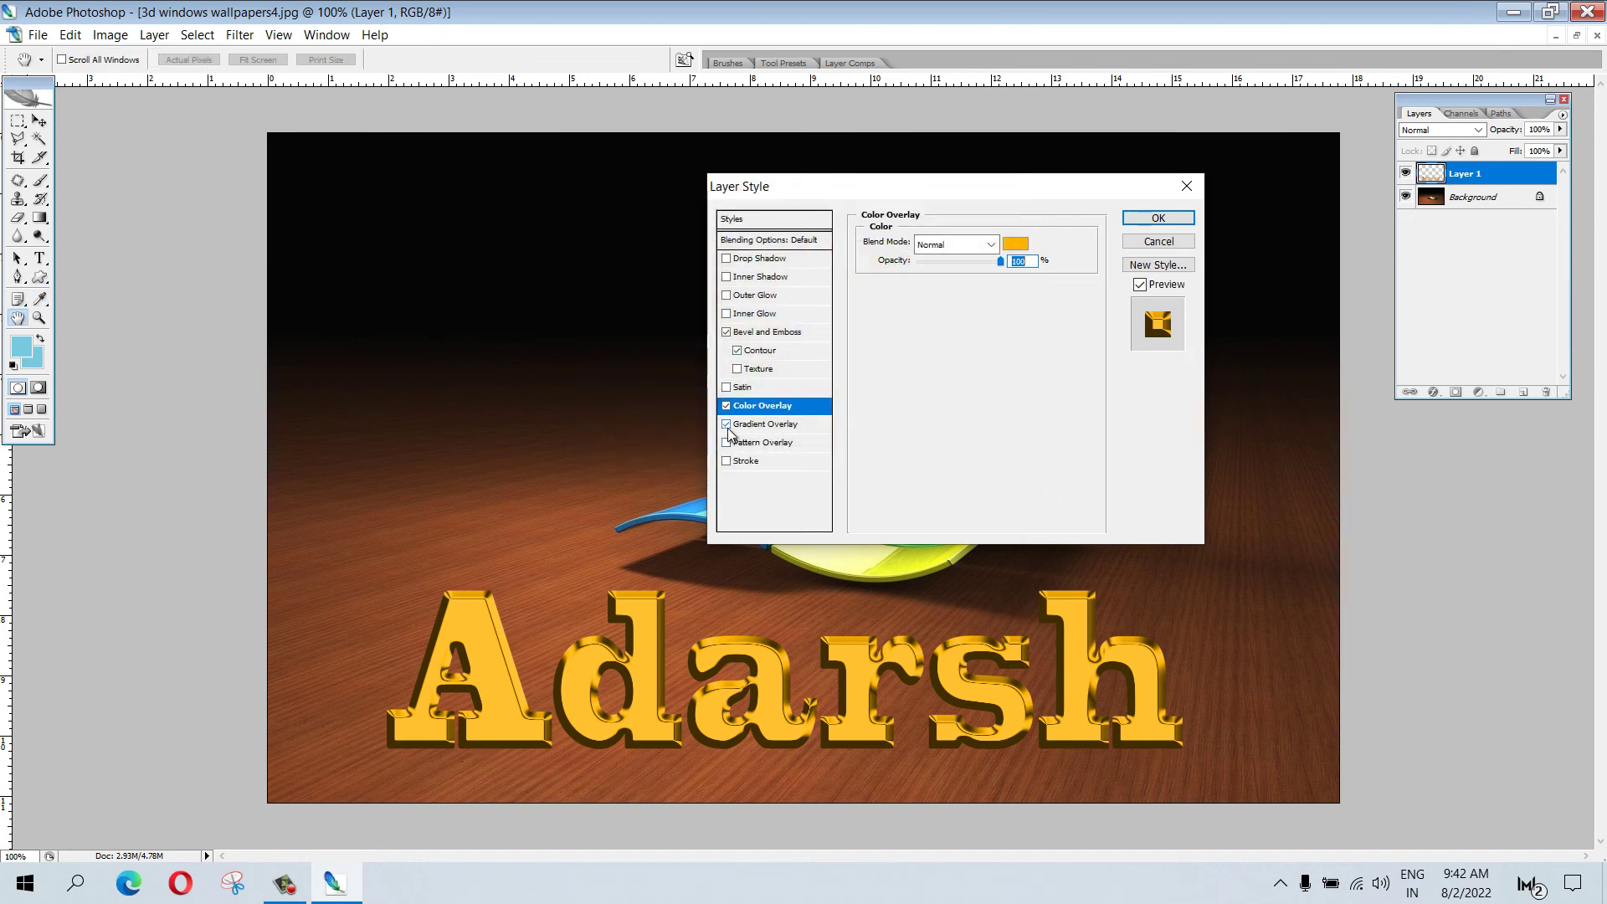
click(787, 424)
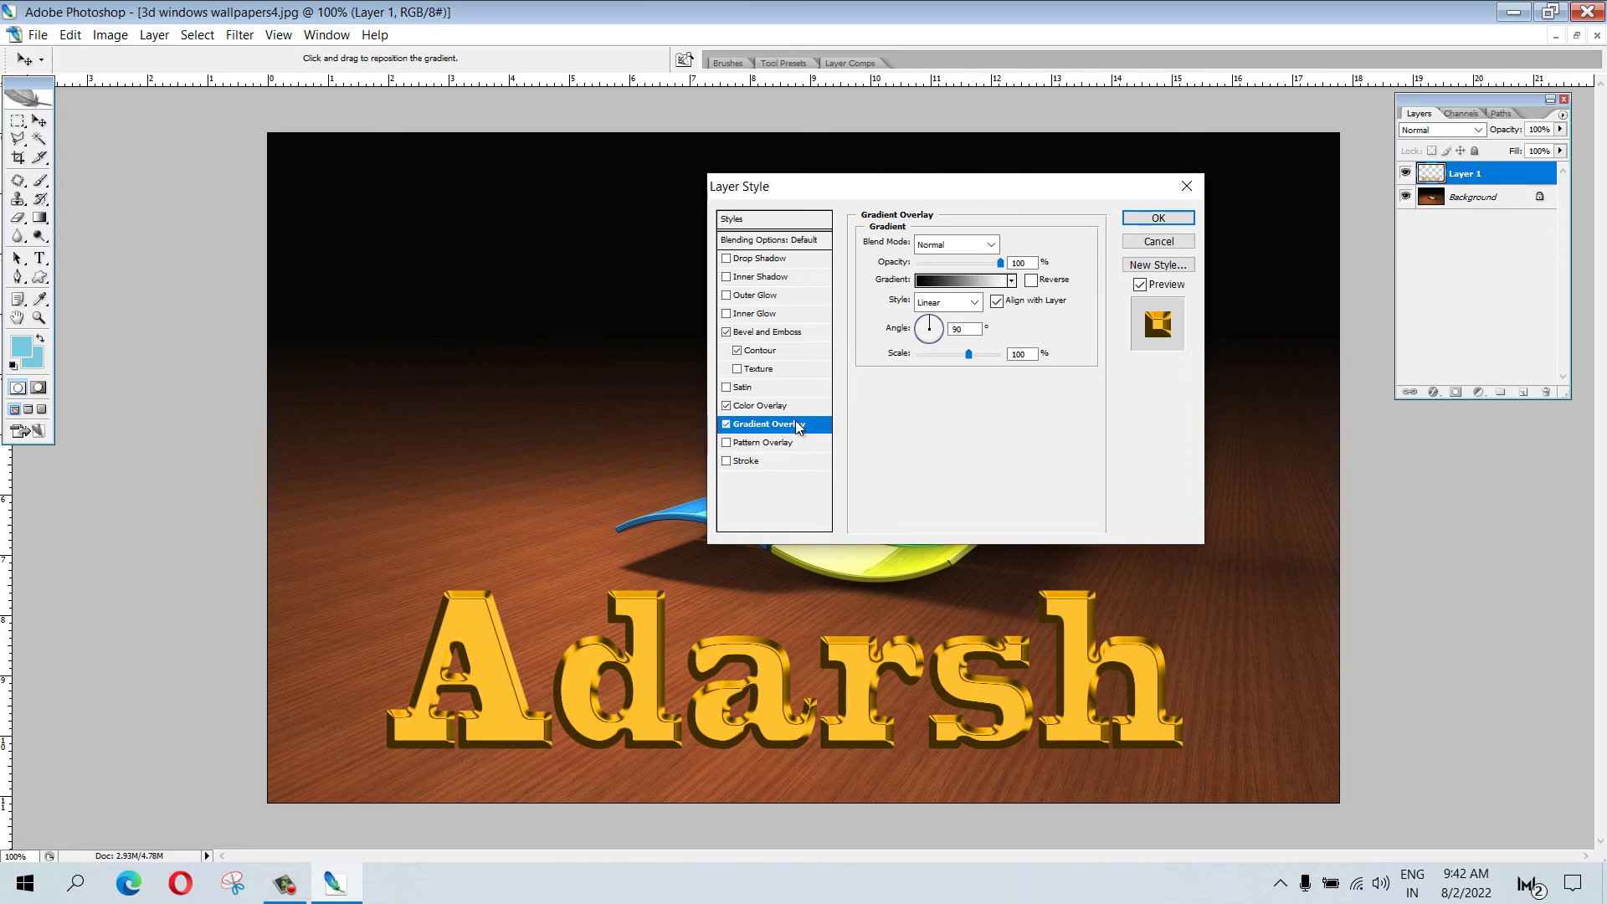
click(990, 245)
click(979, 265)
click(726, 426)
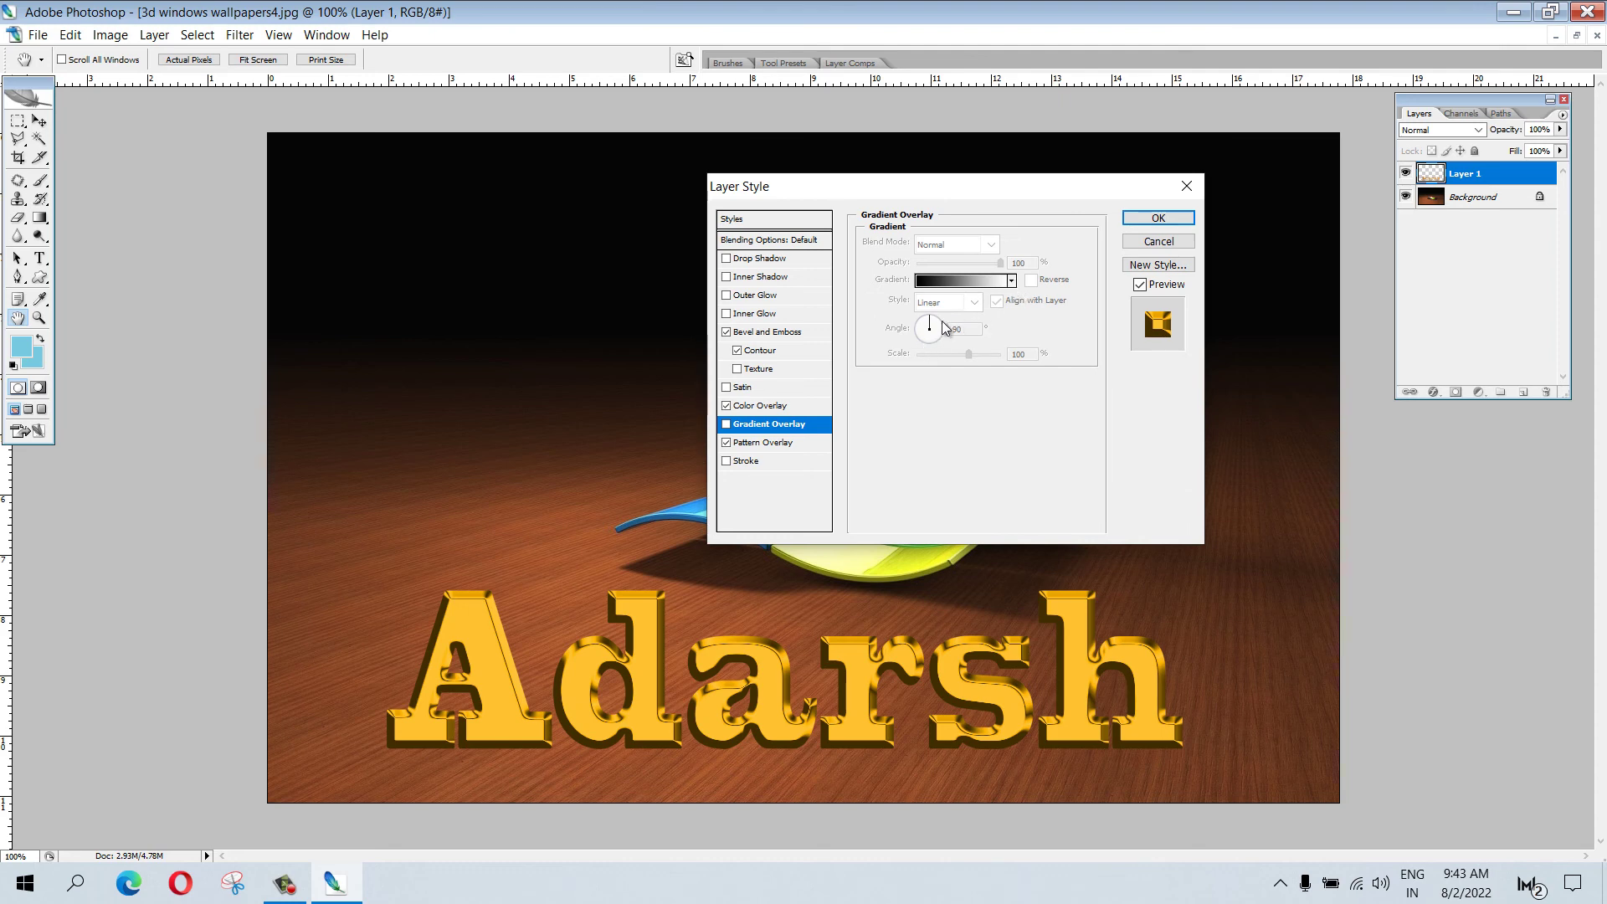
click(726, 442)
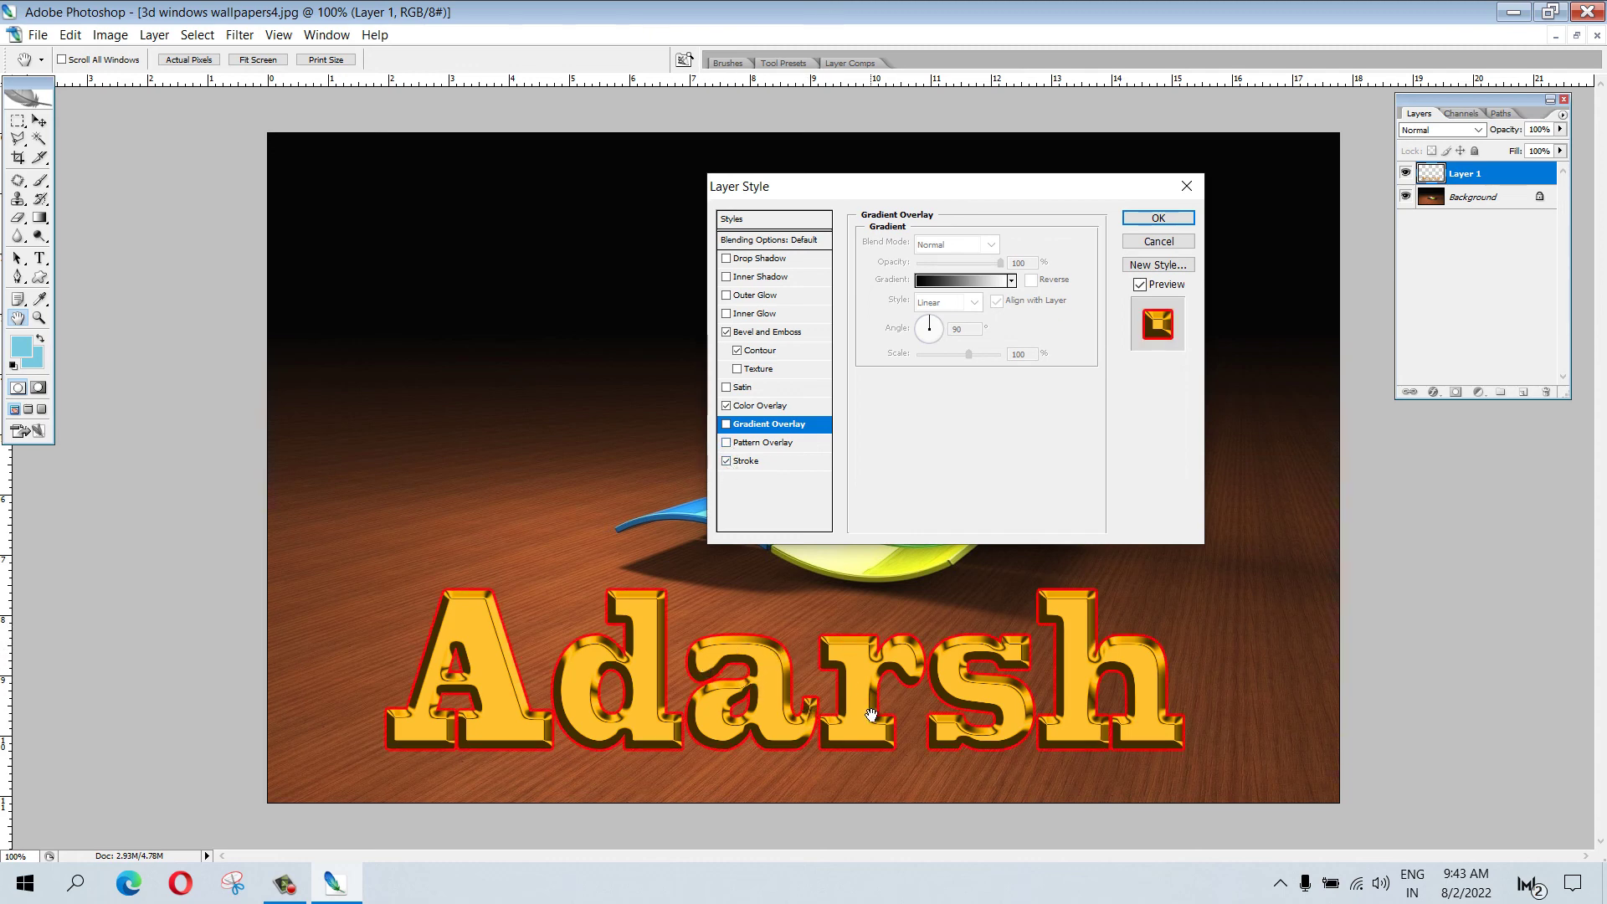
Try the Stroke at about 67% opacity and 1 px size, then switch the Stroke off
click(763, 462)
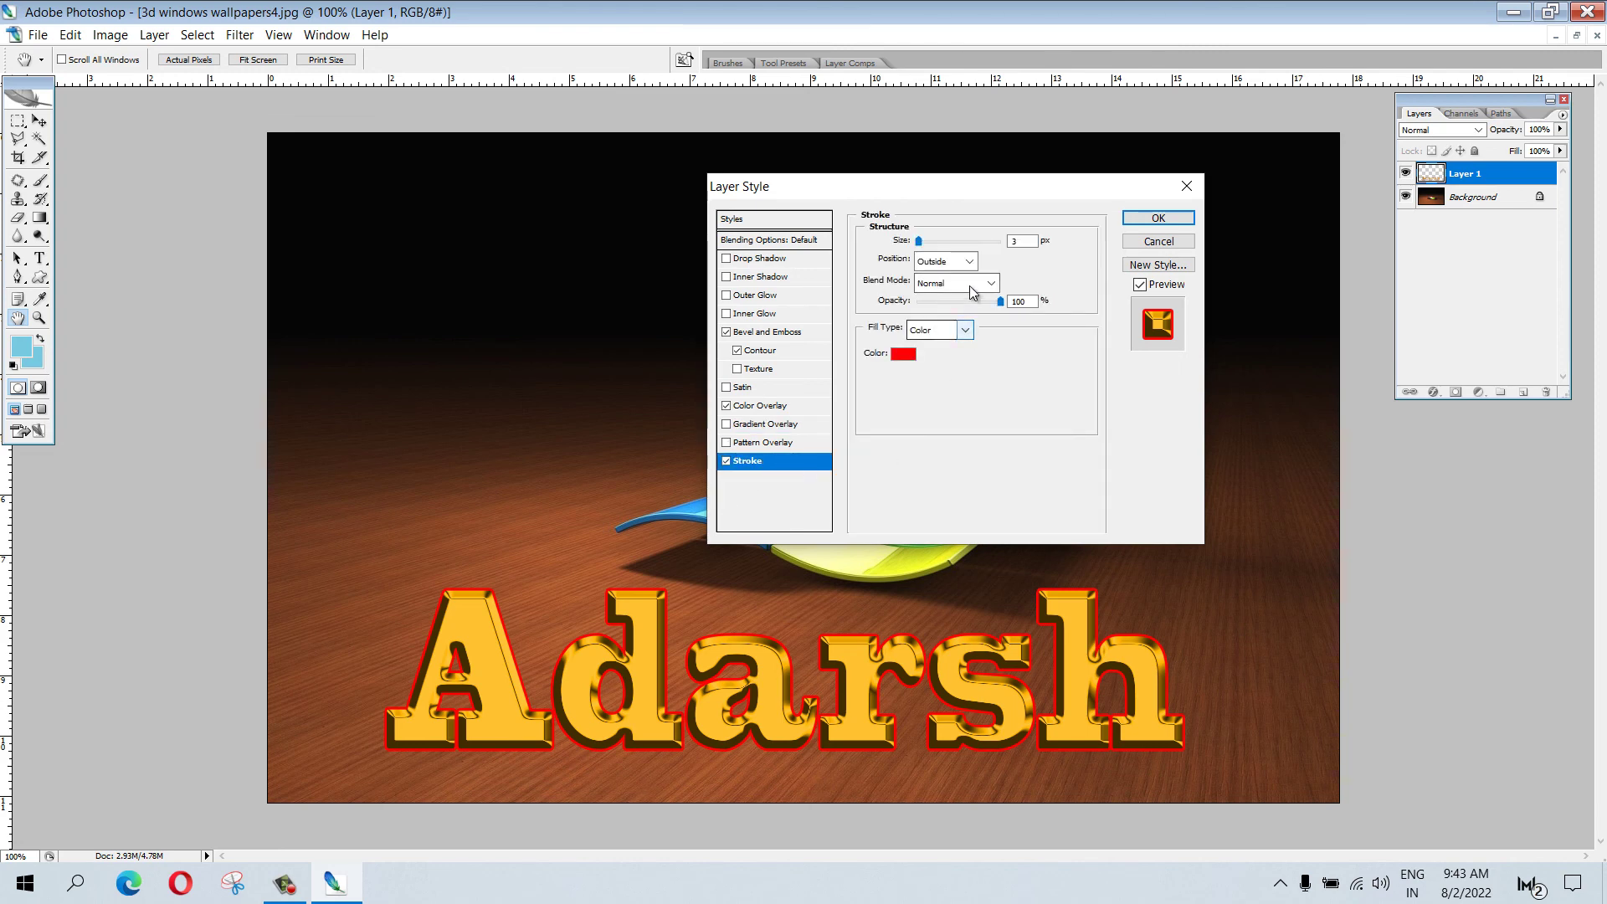
drag(1000, 301, 972, 303)
key(Up)
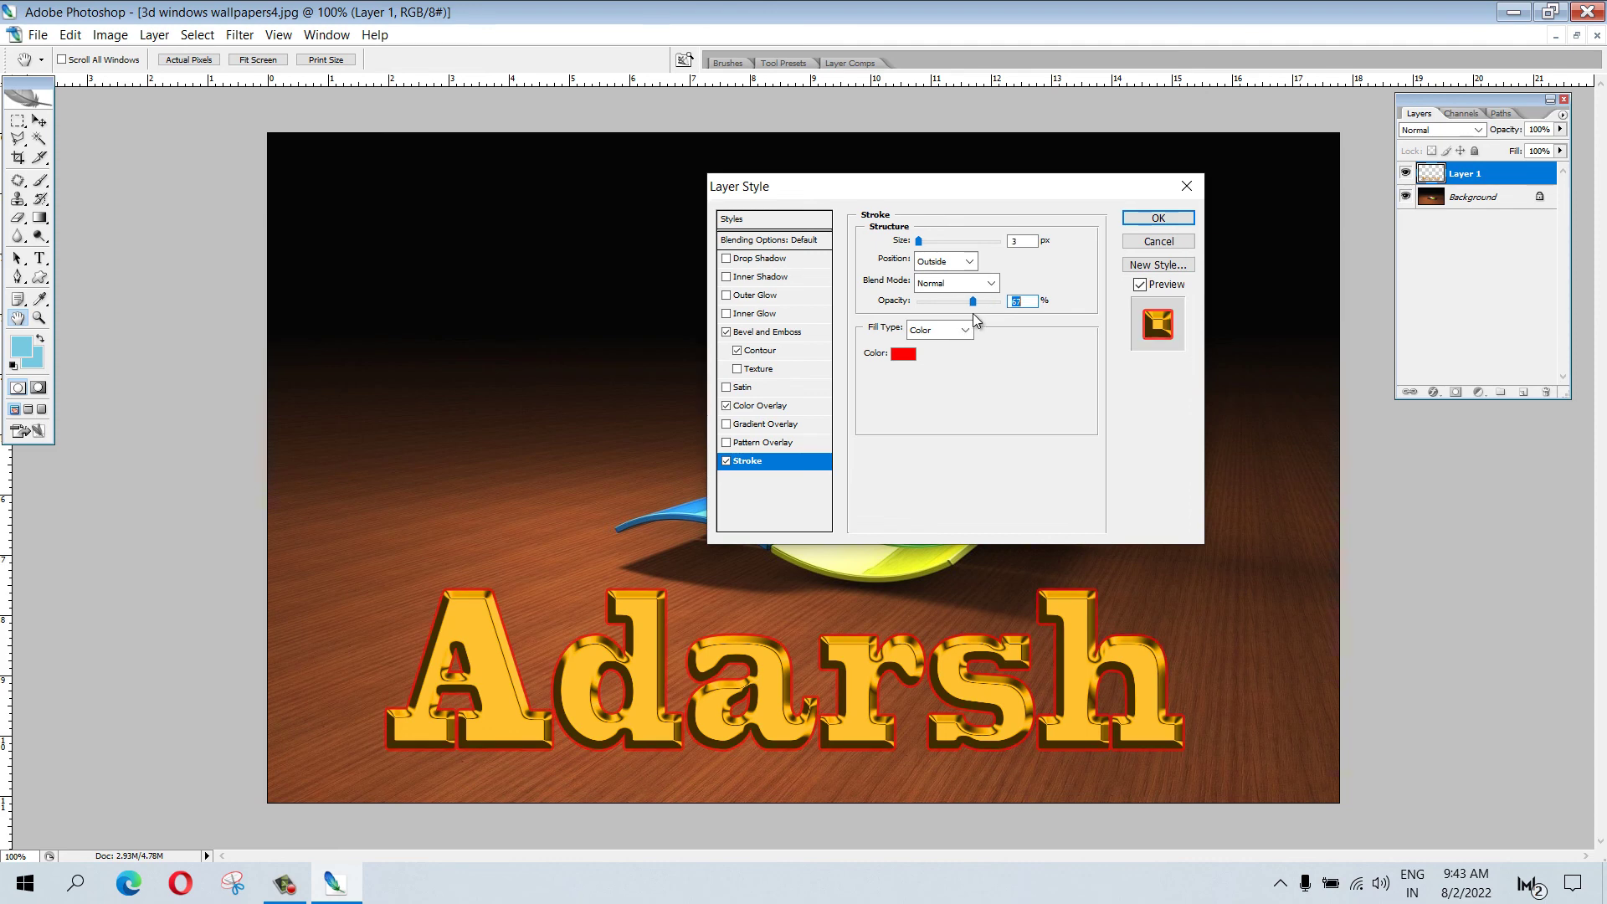
drag(919, 242, 917, 249)
drag(975, 302, 974, 318)
click(727, 461)
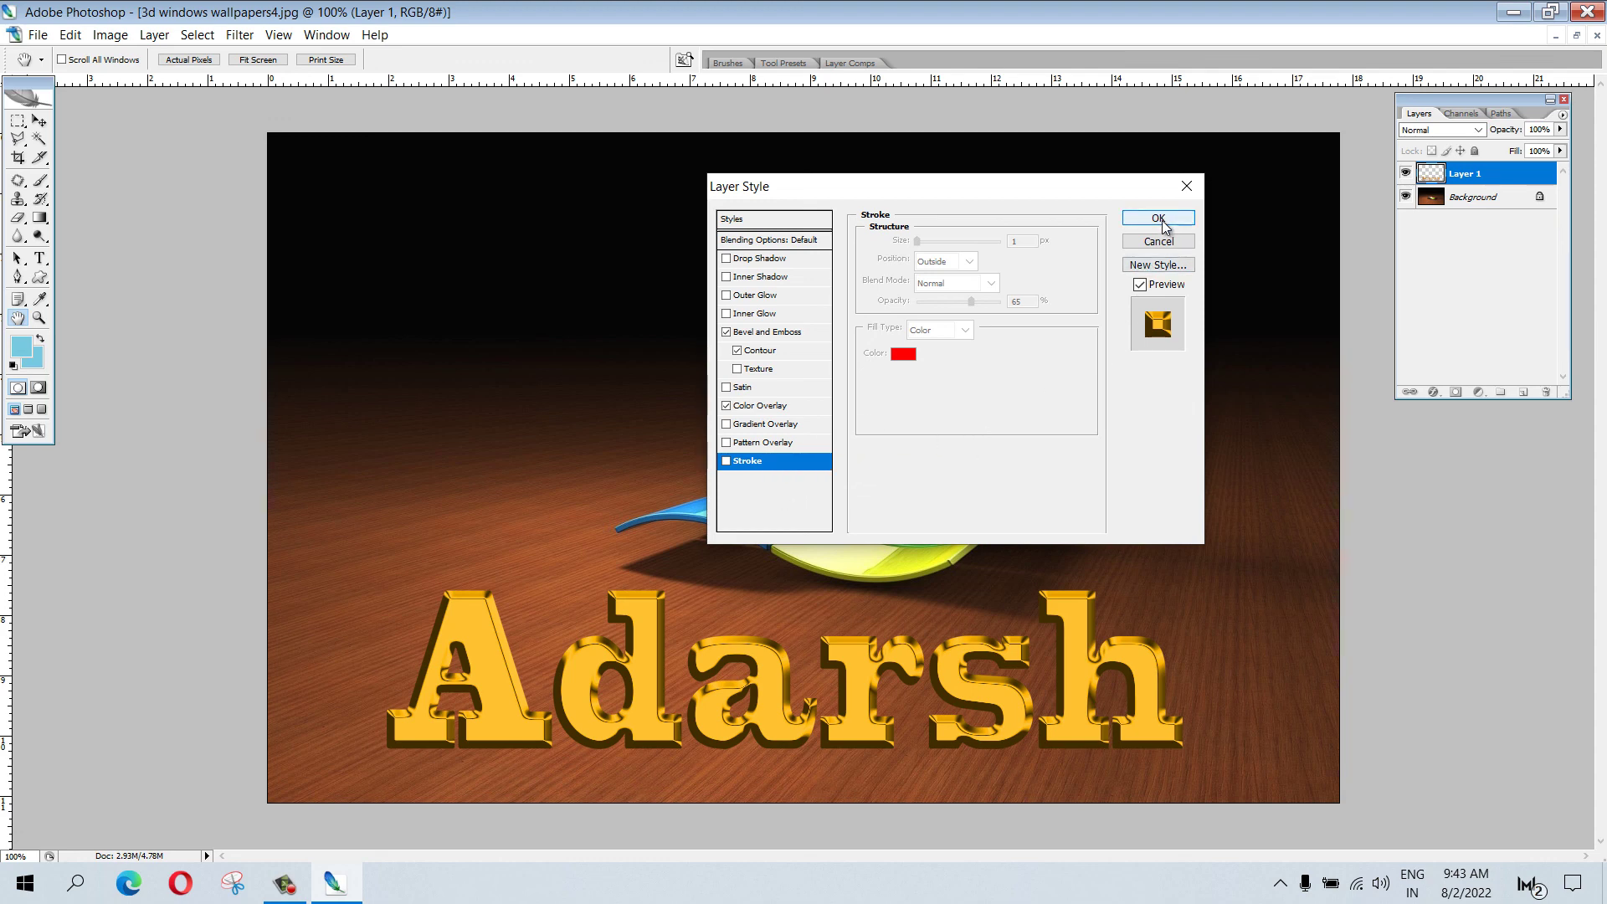
click(727, 406)
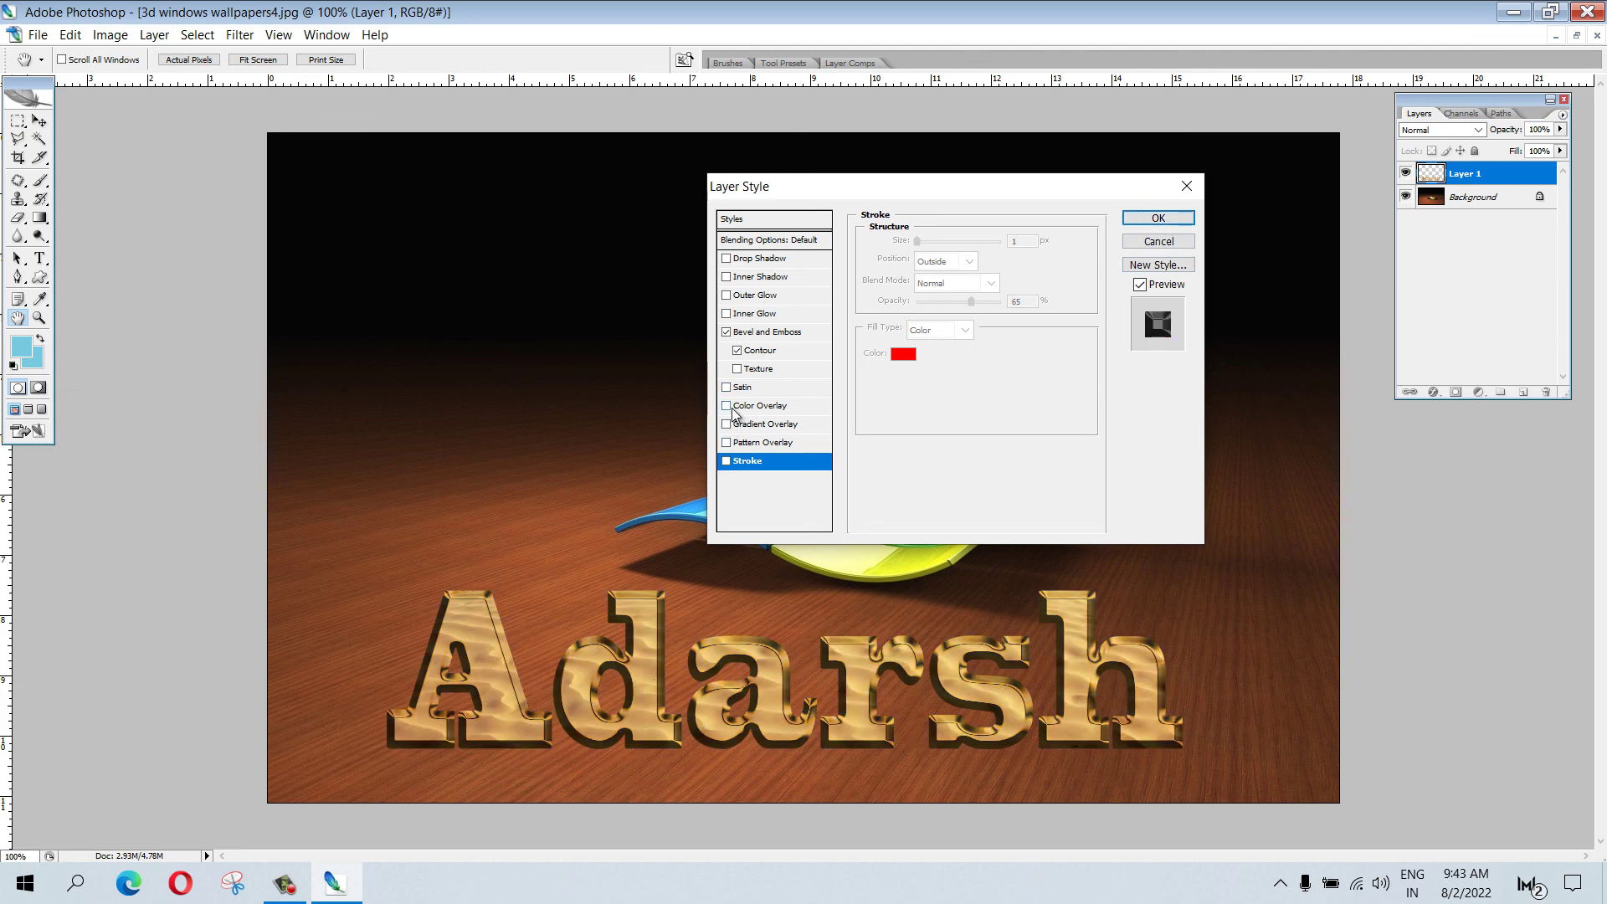
click(776, 407)
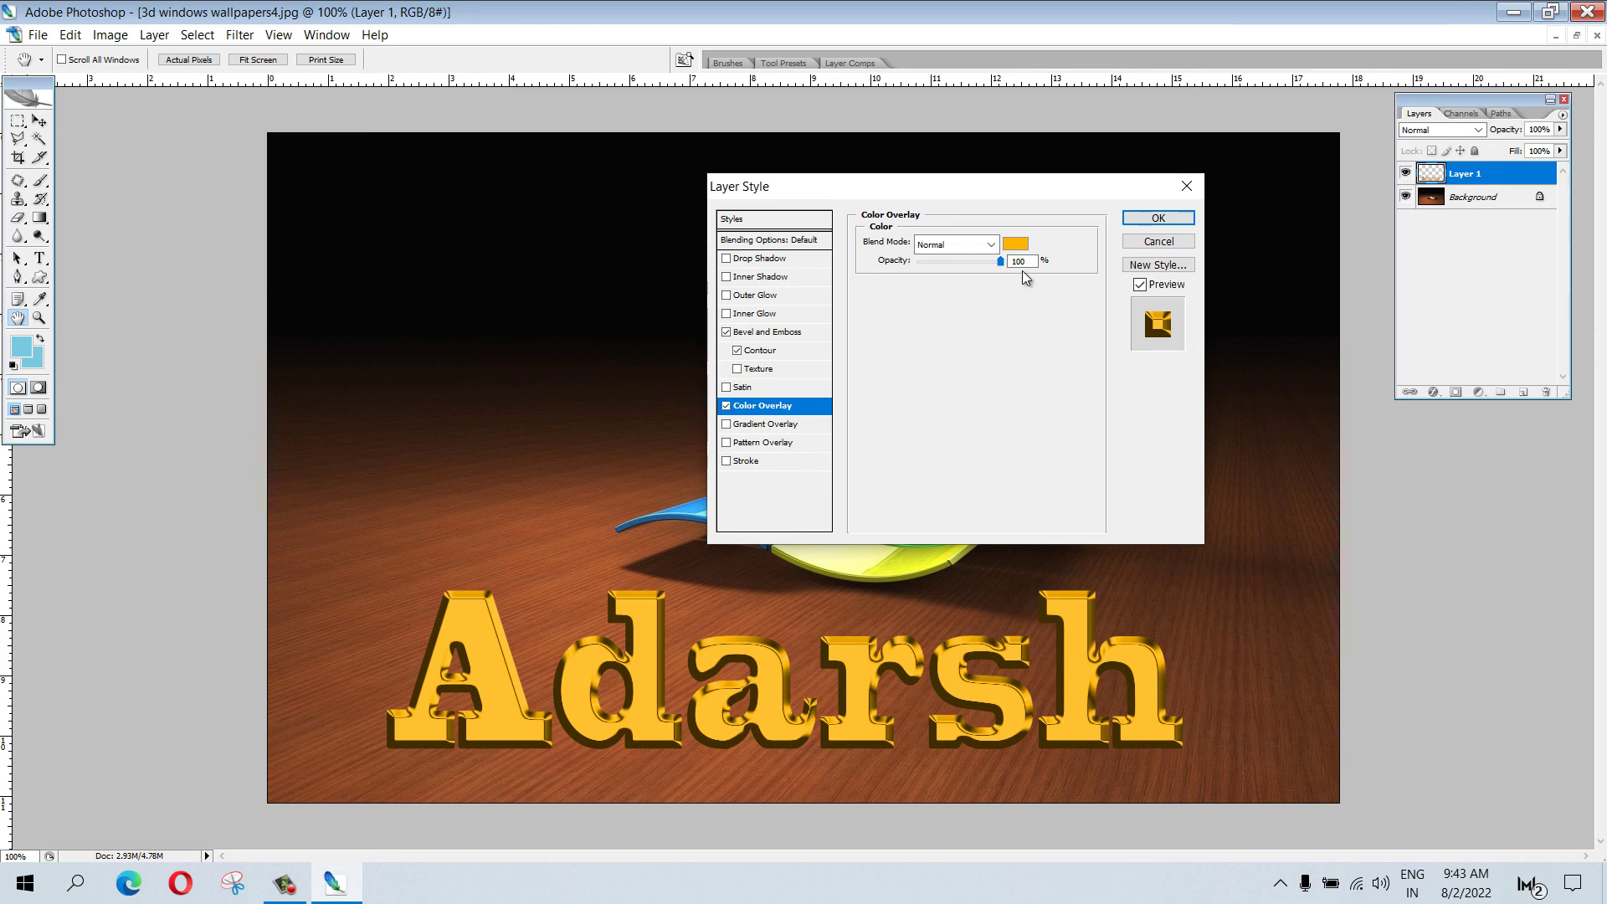
click(1016, 245)
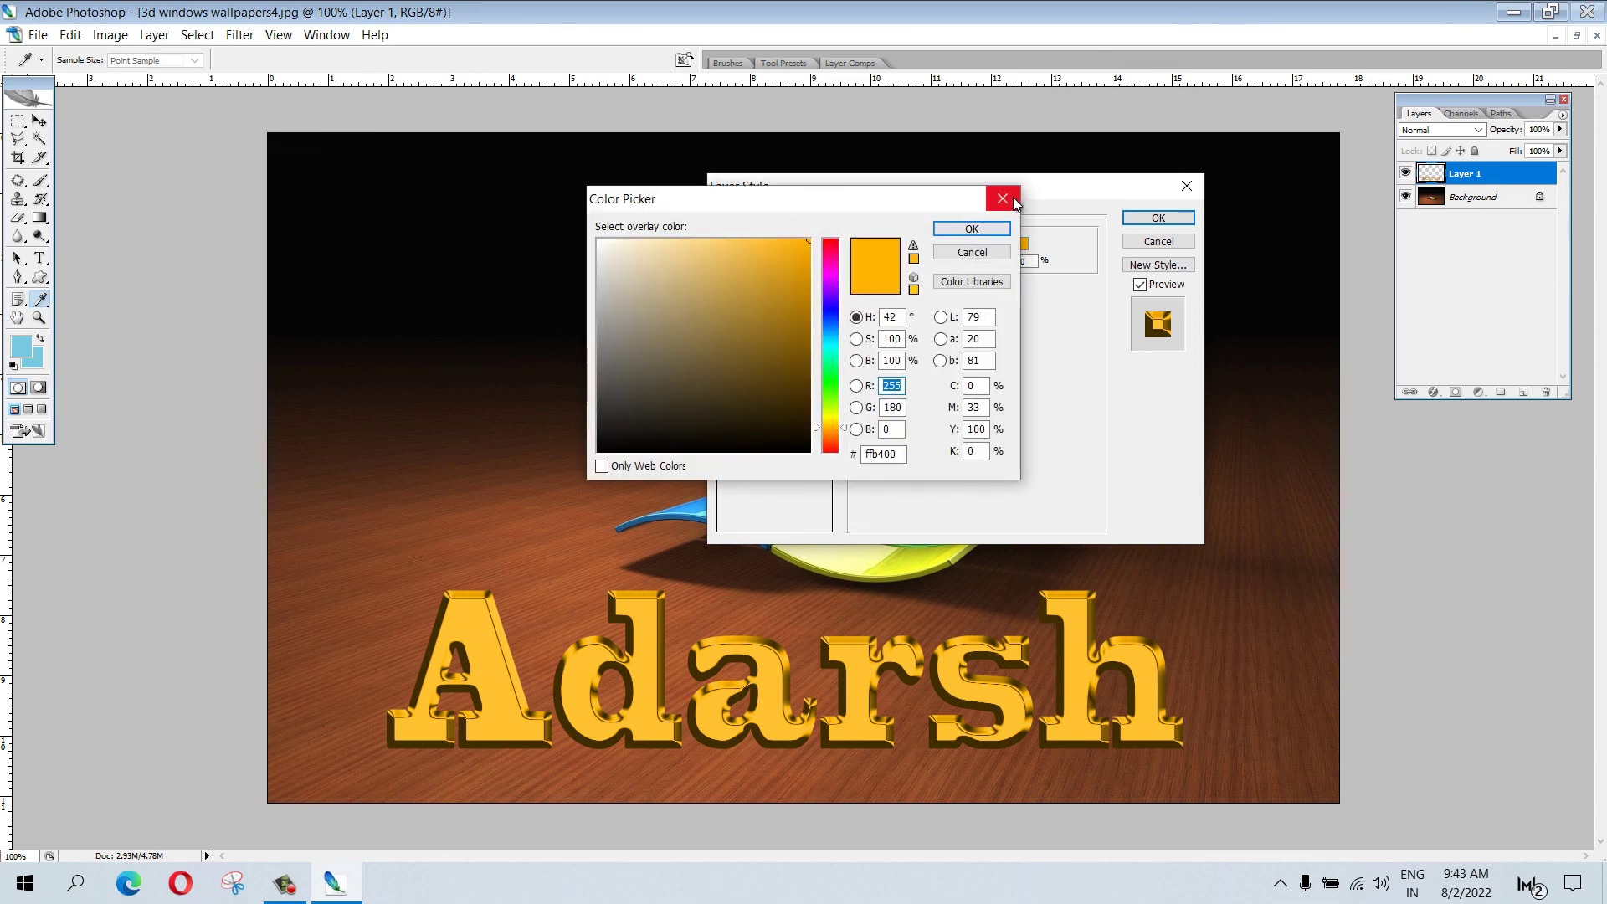
click(971, 229)
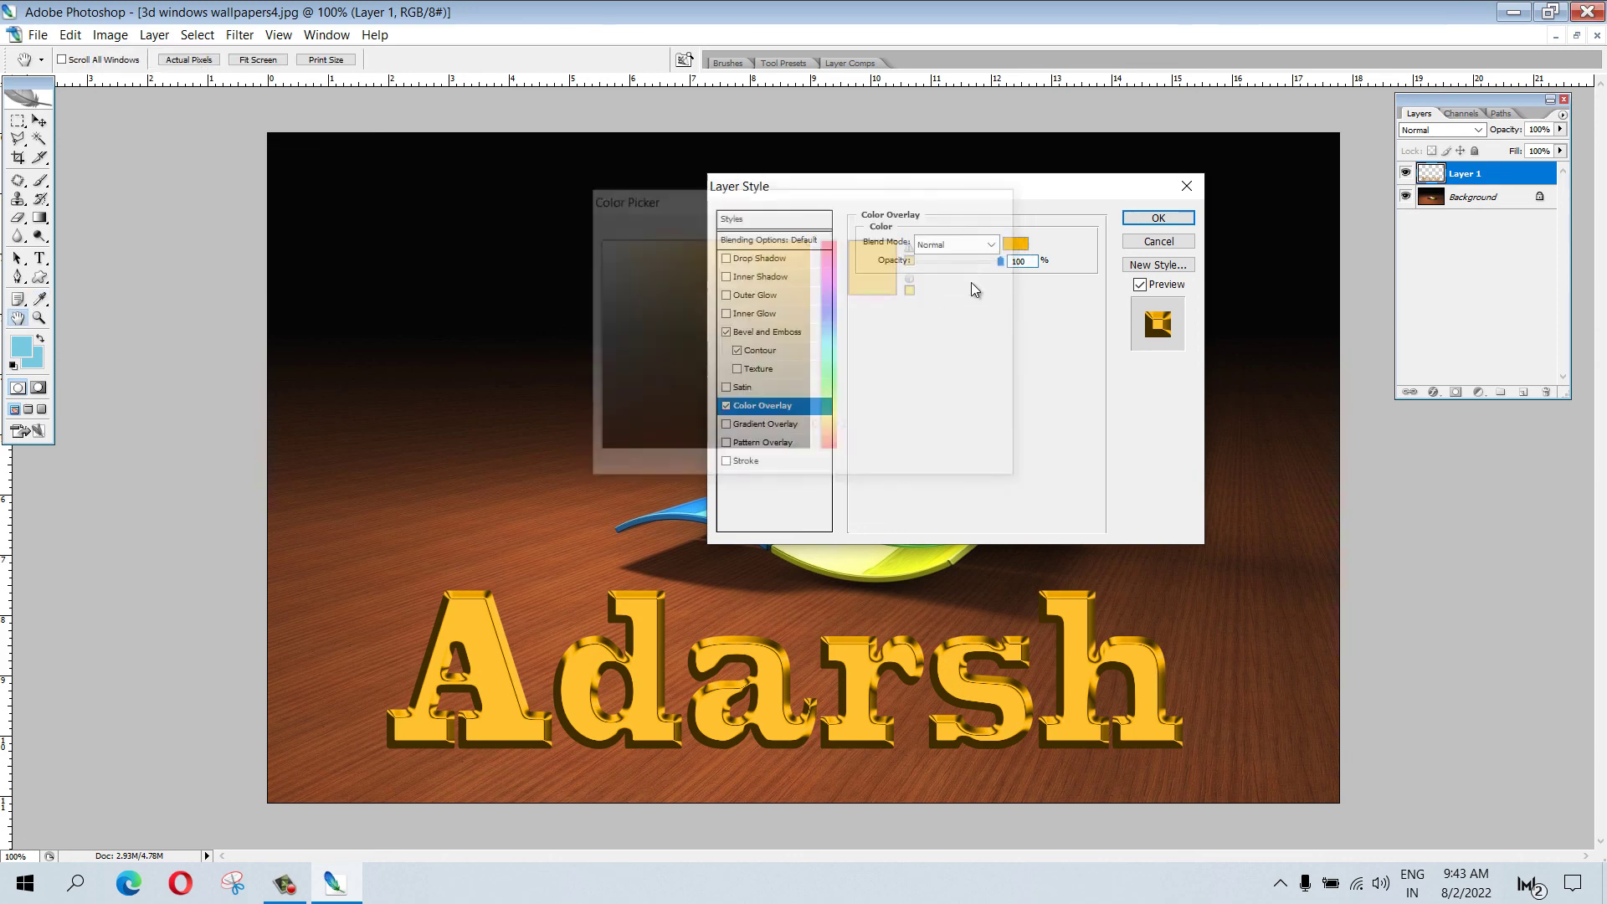
click(726, 407)
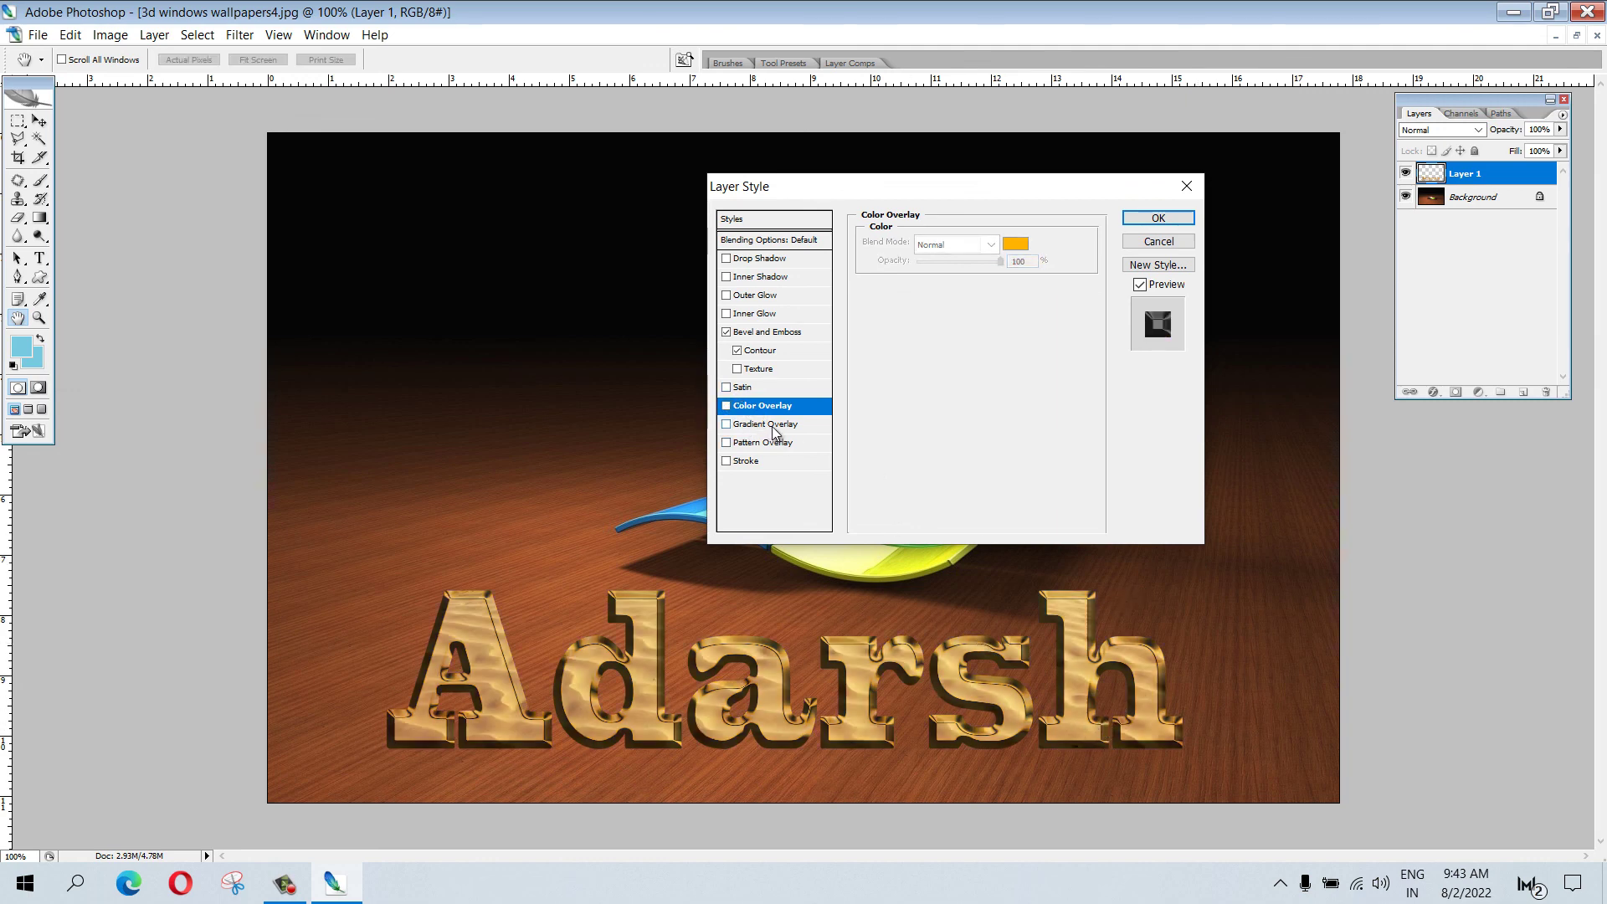
click(725, 332)
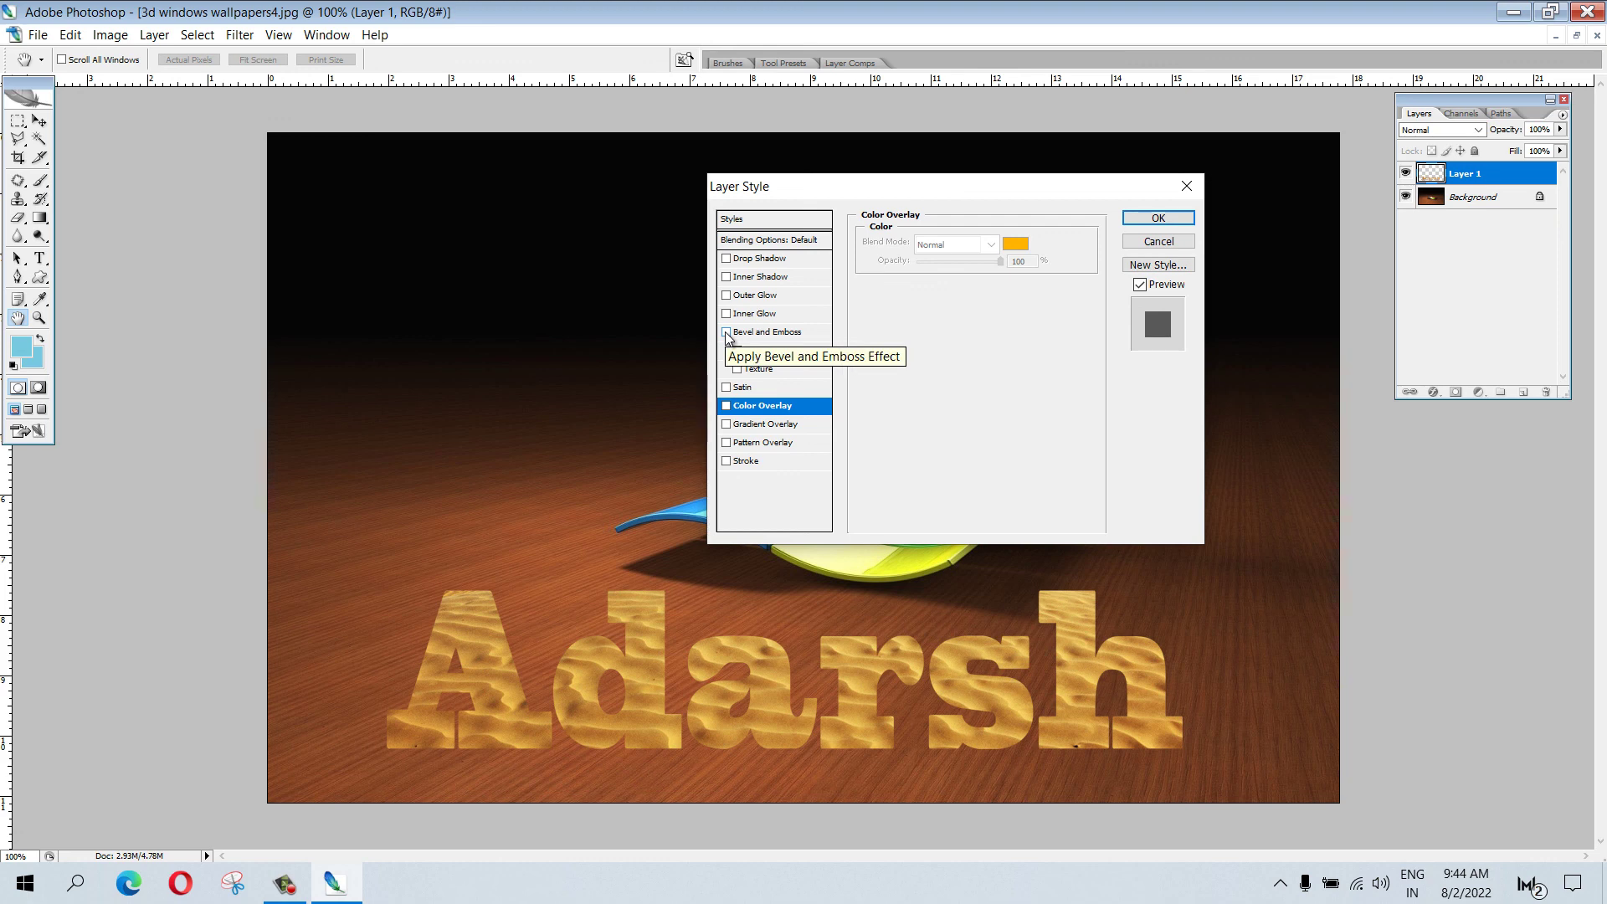
click(726, 332)
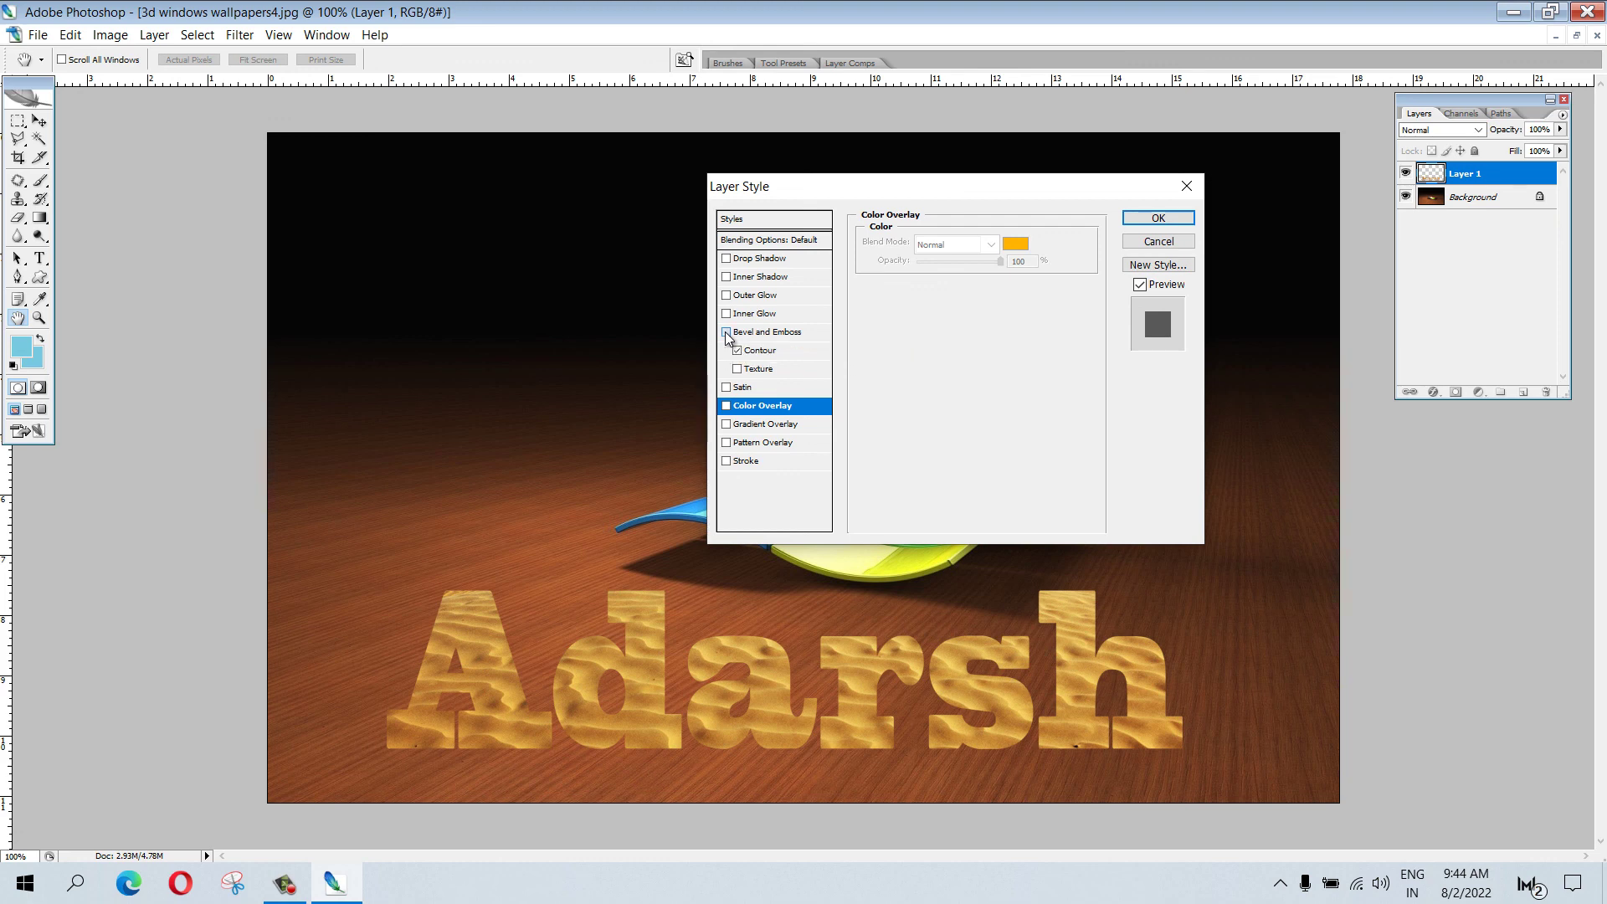
click(725, 405)
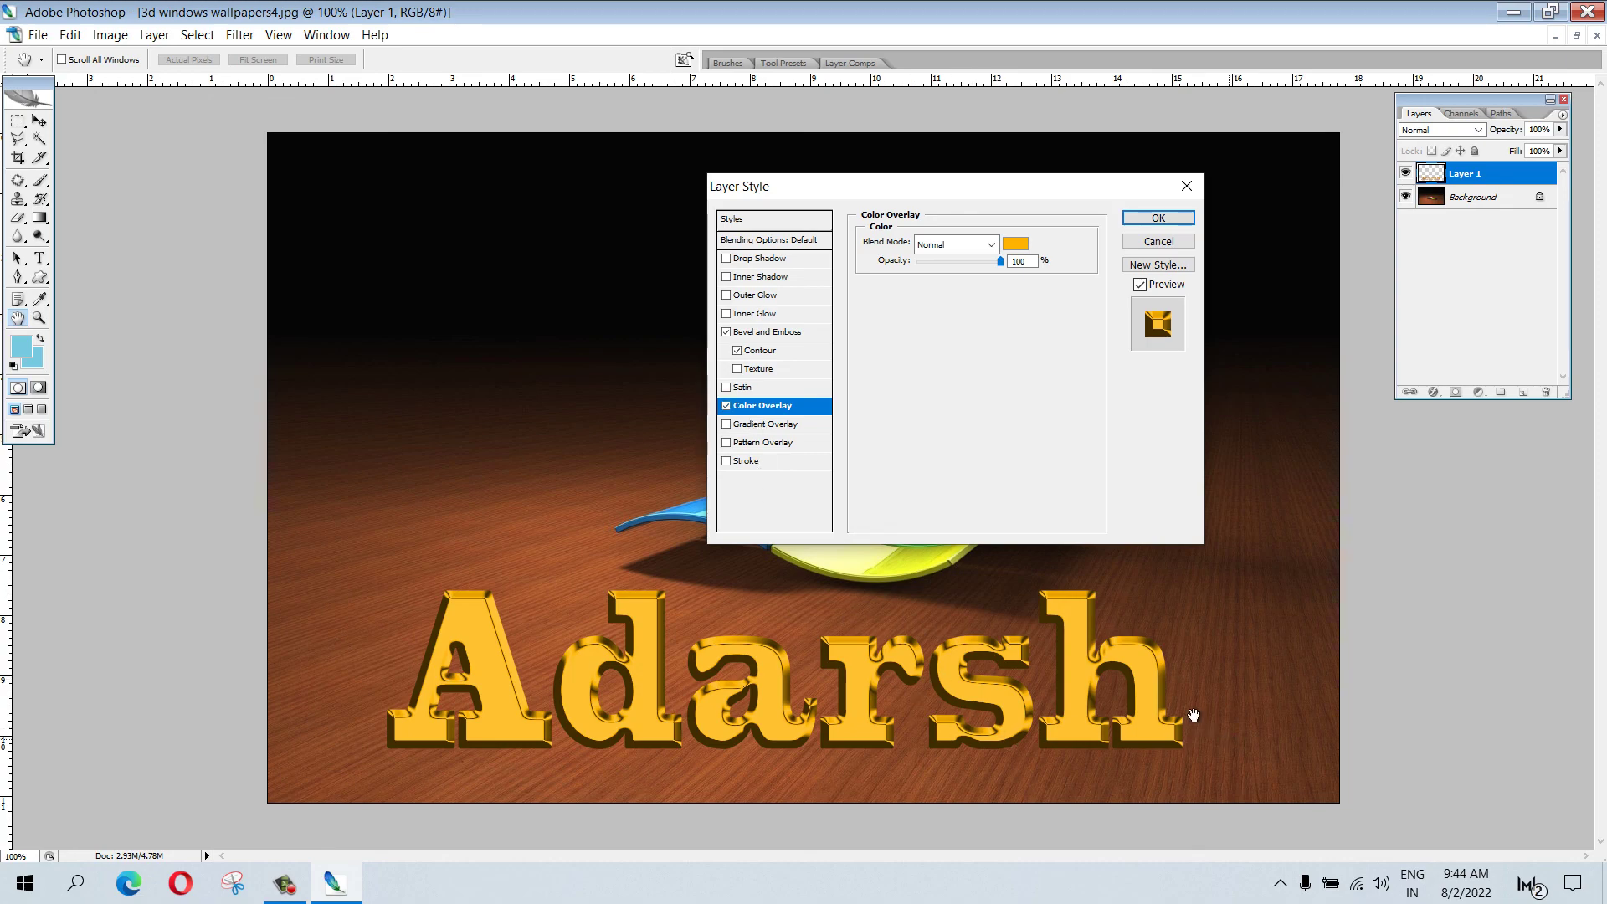